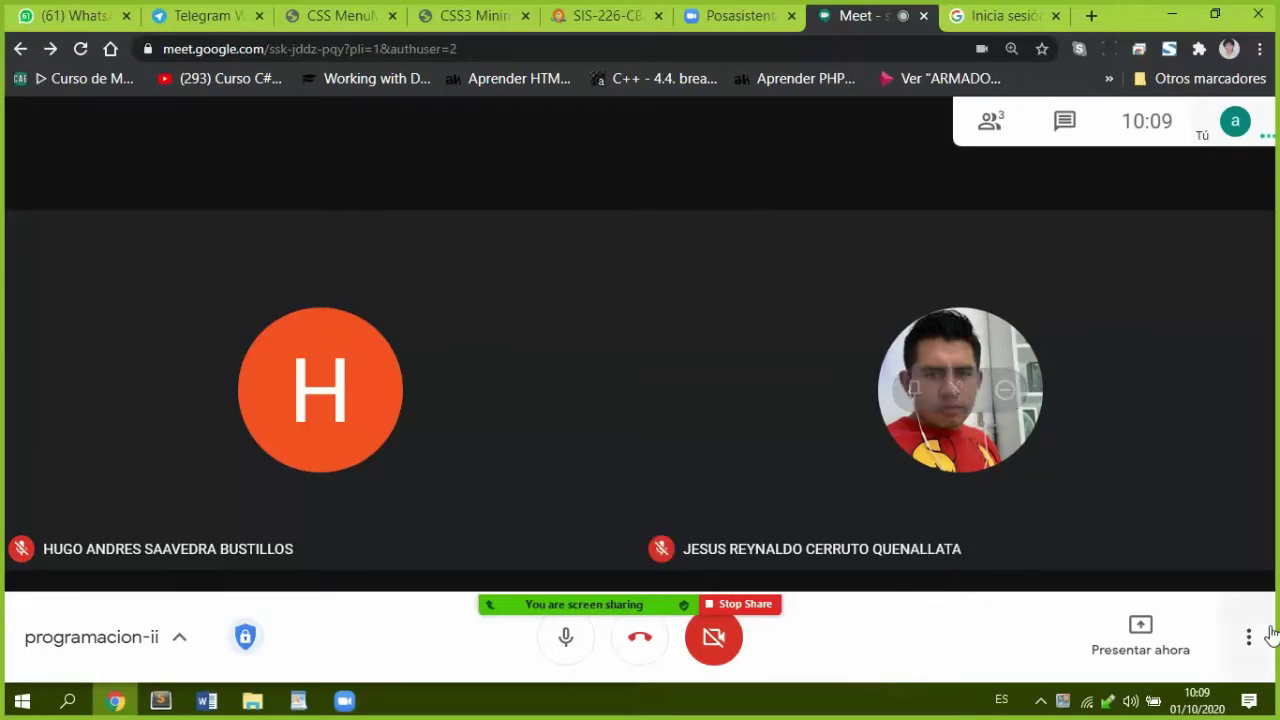
Step: Present the entire screen to the participants of the programacion-ii meeting
left_click(1140, 636)
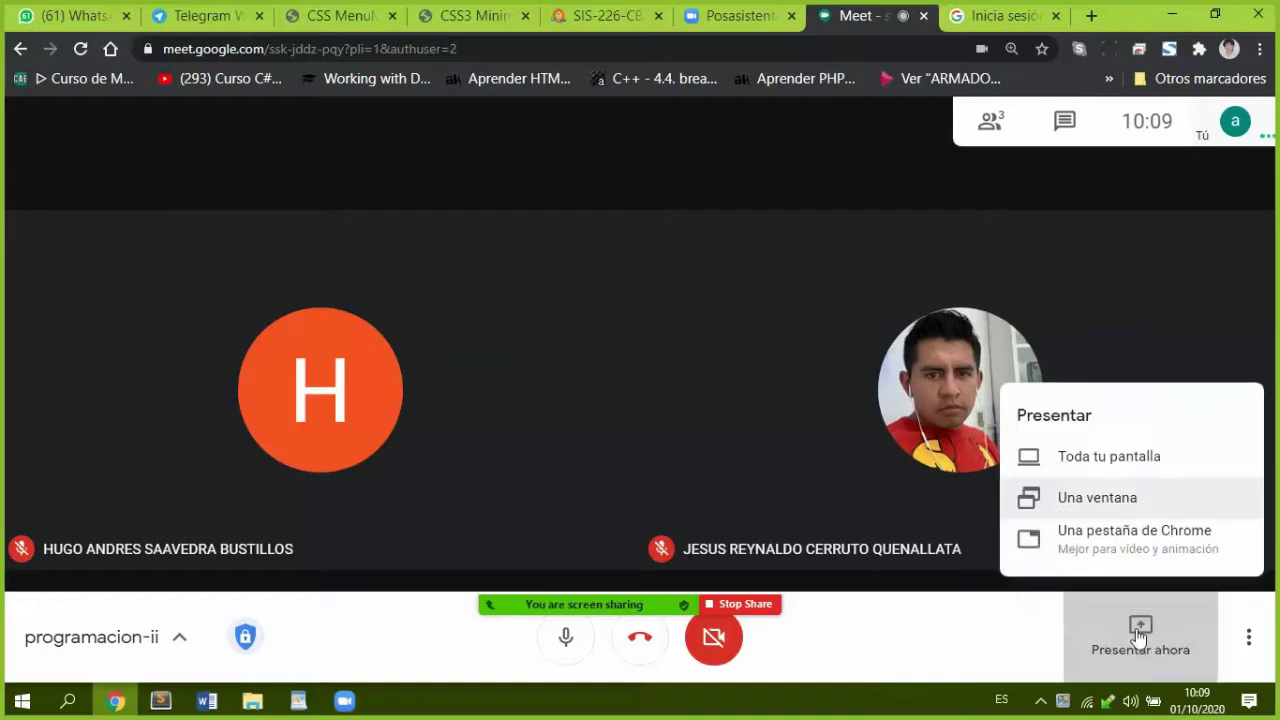
left_click(1113, 458)
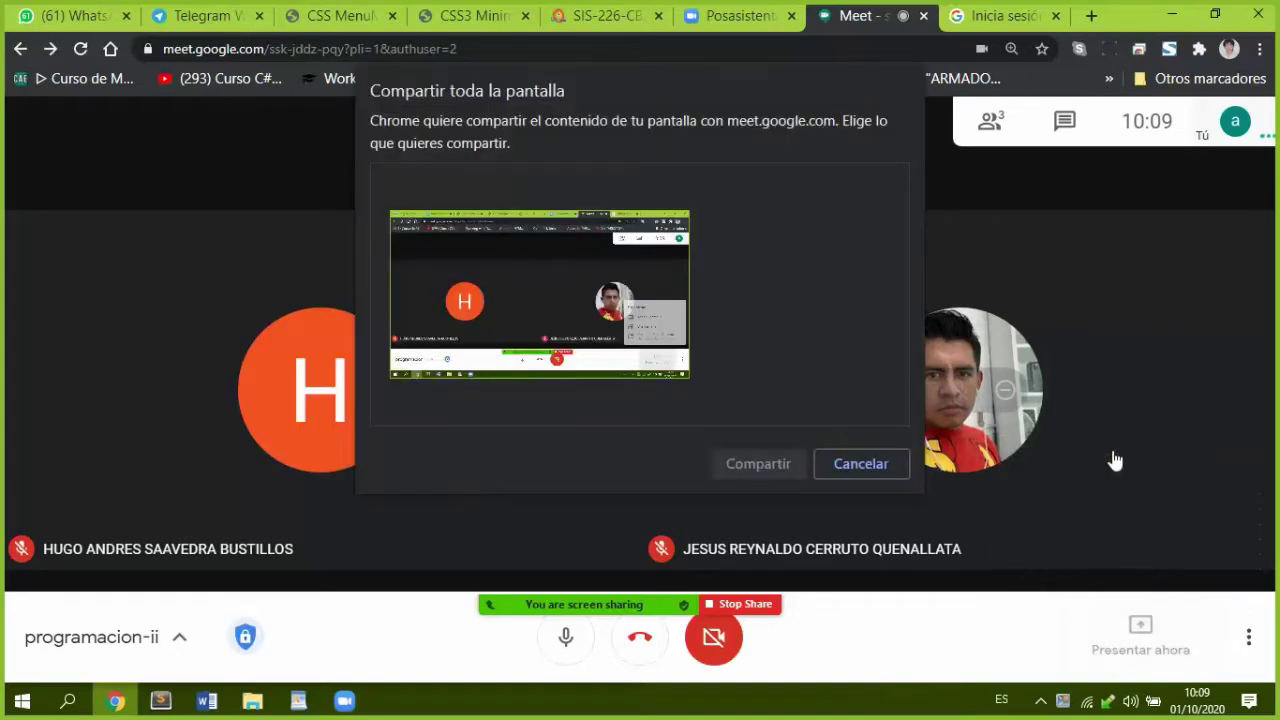
left_click(580, 392)
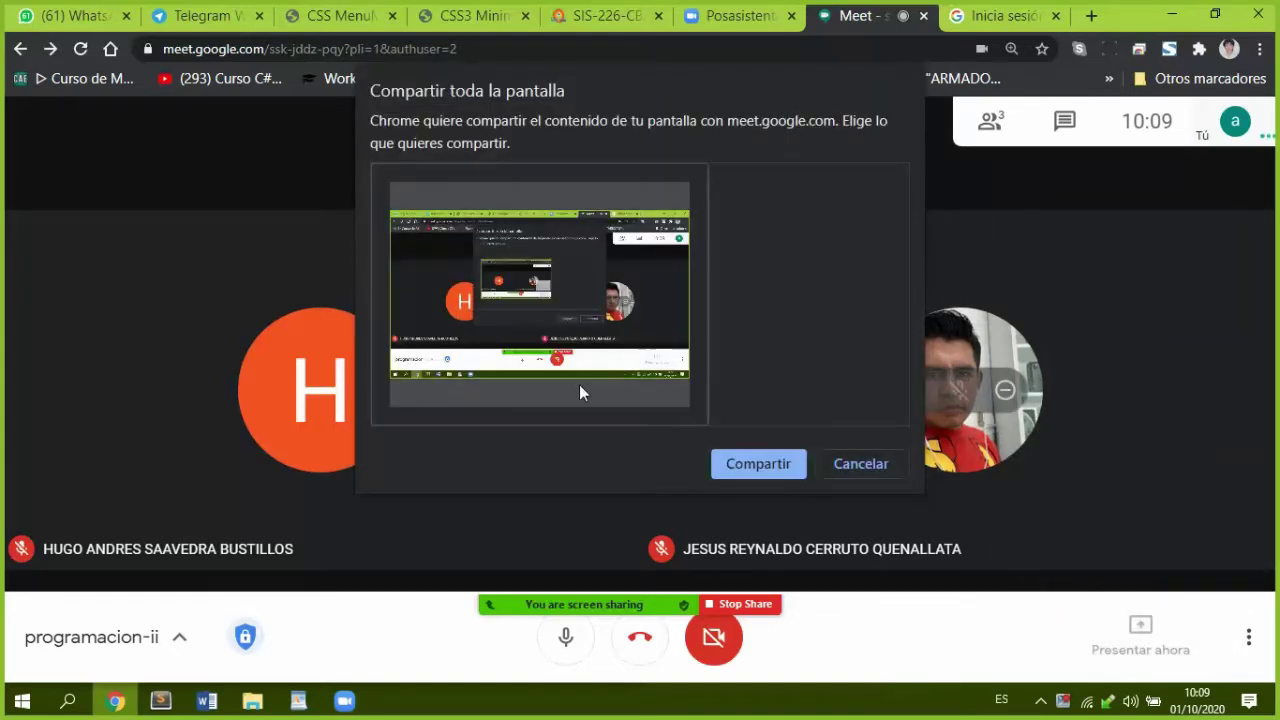
left_click(737, 463)
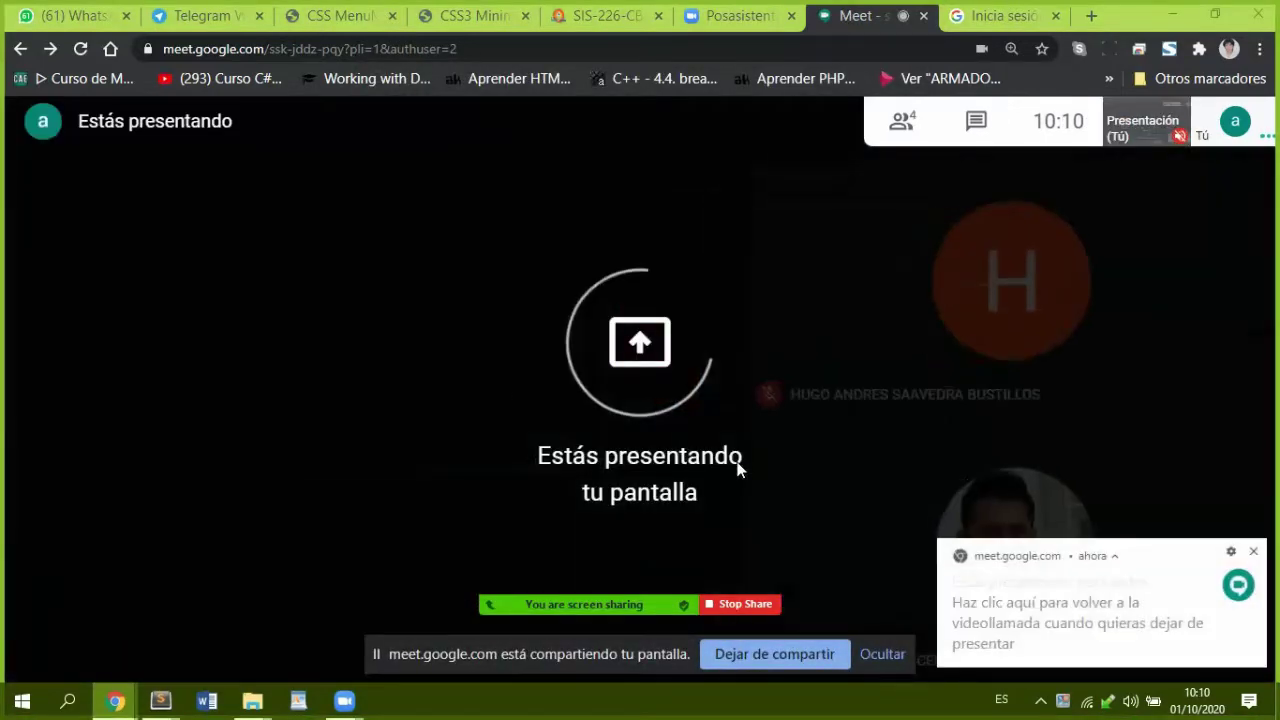
Step: Sign in to unifranz-camp with the teacher's unifranz.edu.bo Google account
left_click(1004, 17)
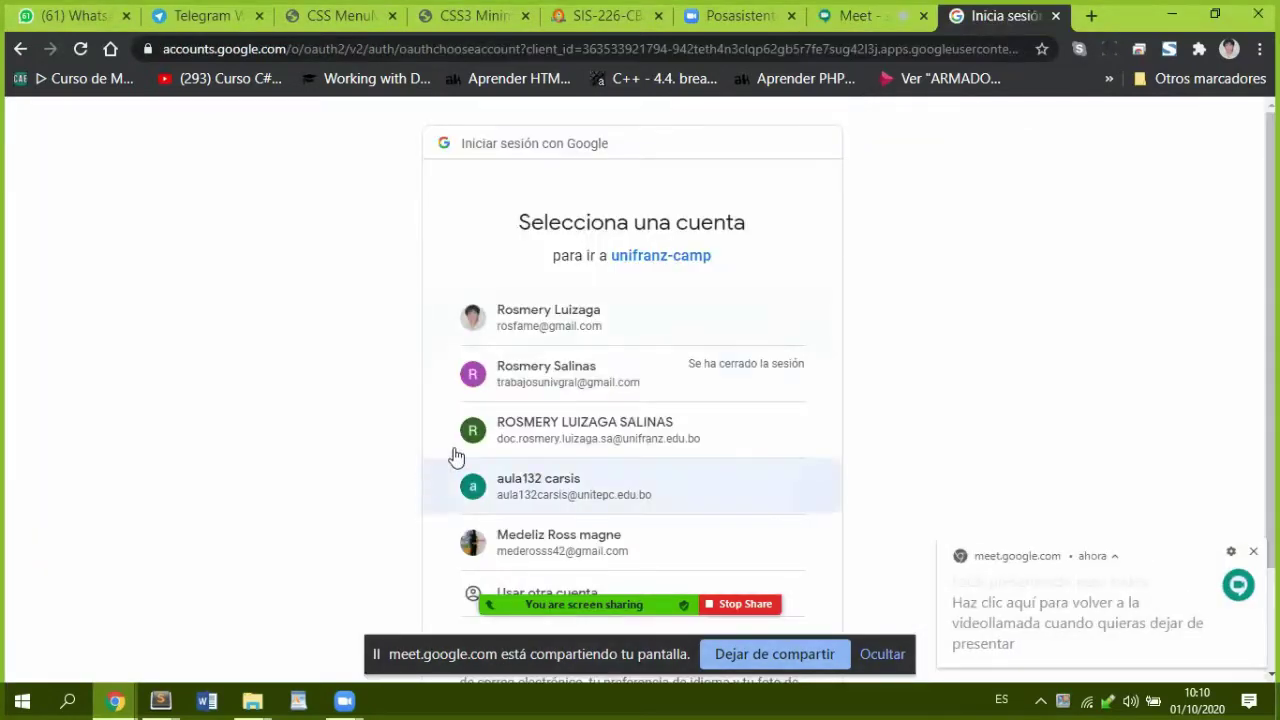
left_click(500, 440)
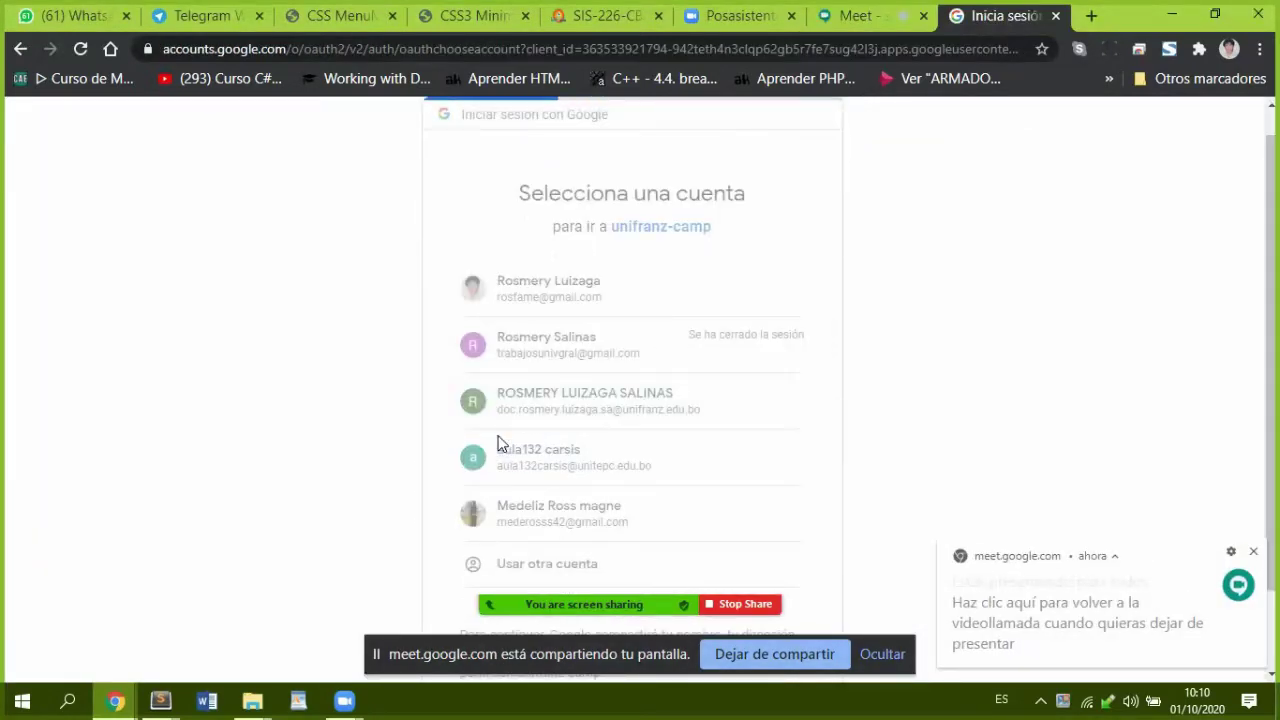
Step: Return to the video meeting and admit the three people asking to join
left_click(866, 16)
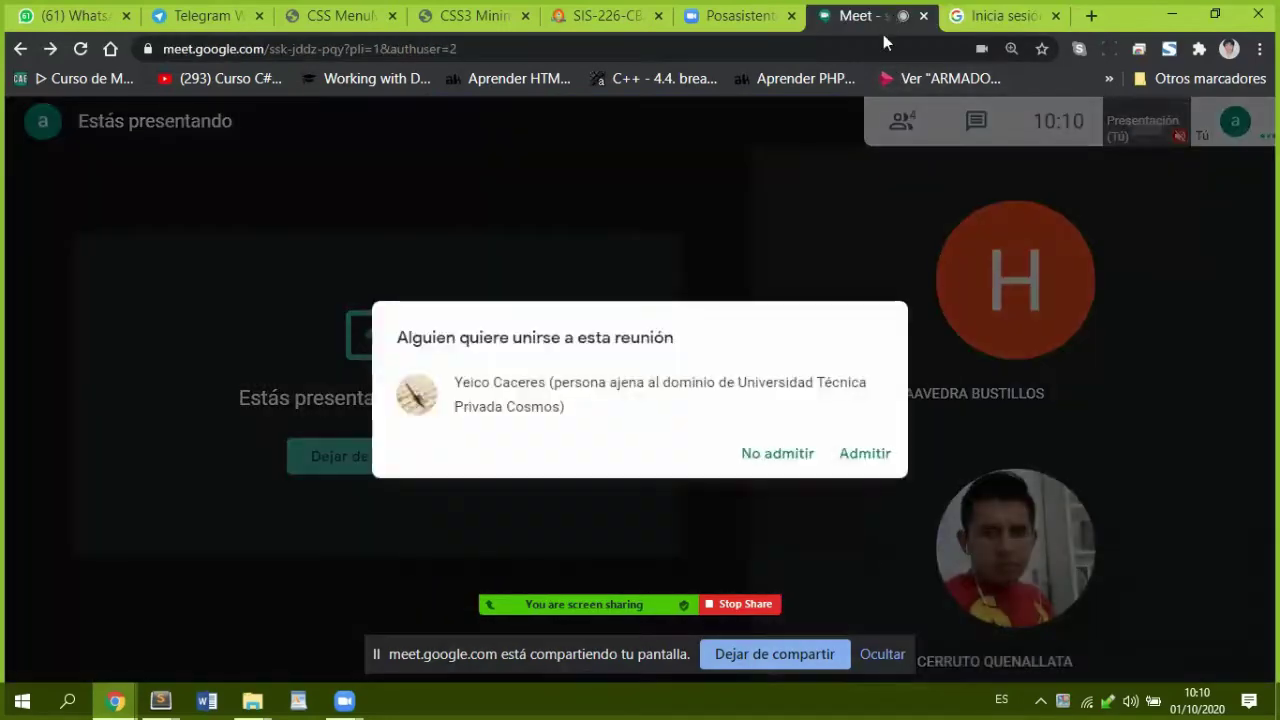
left_click(865, 465)
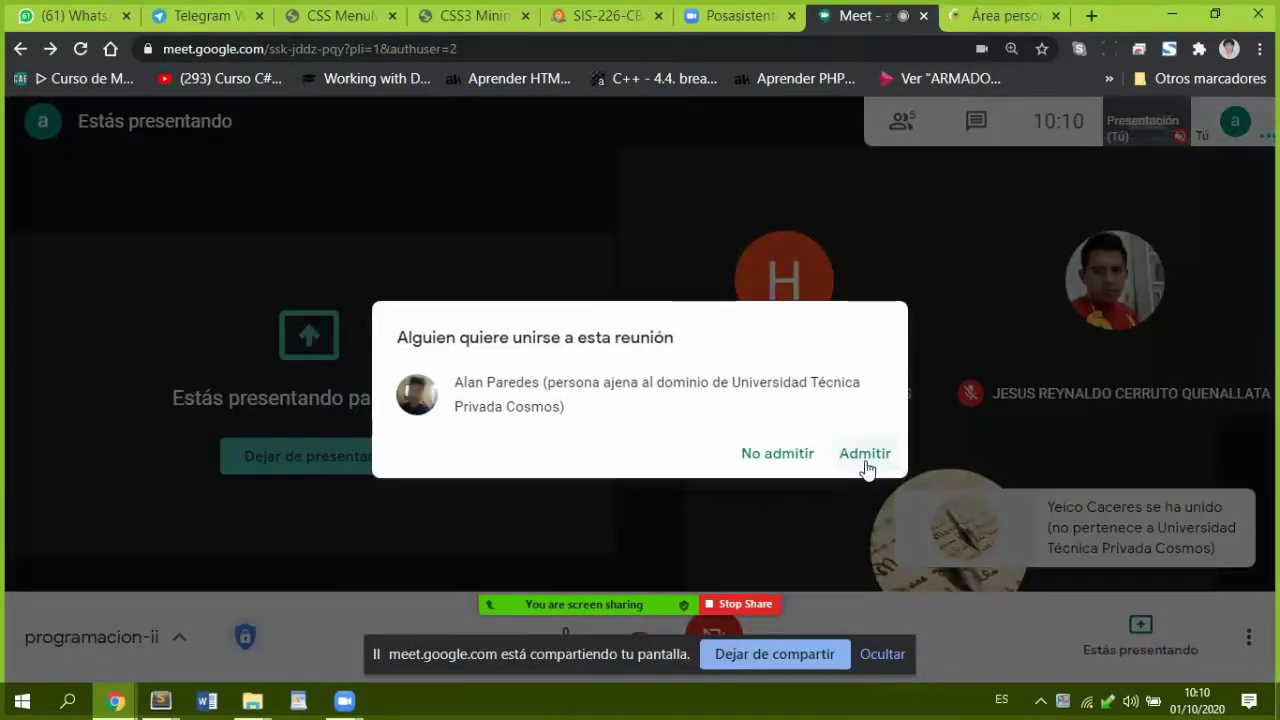
left_click(865, 456)
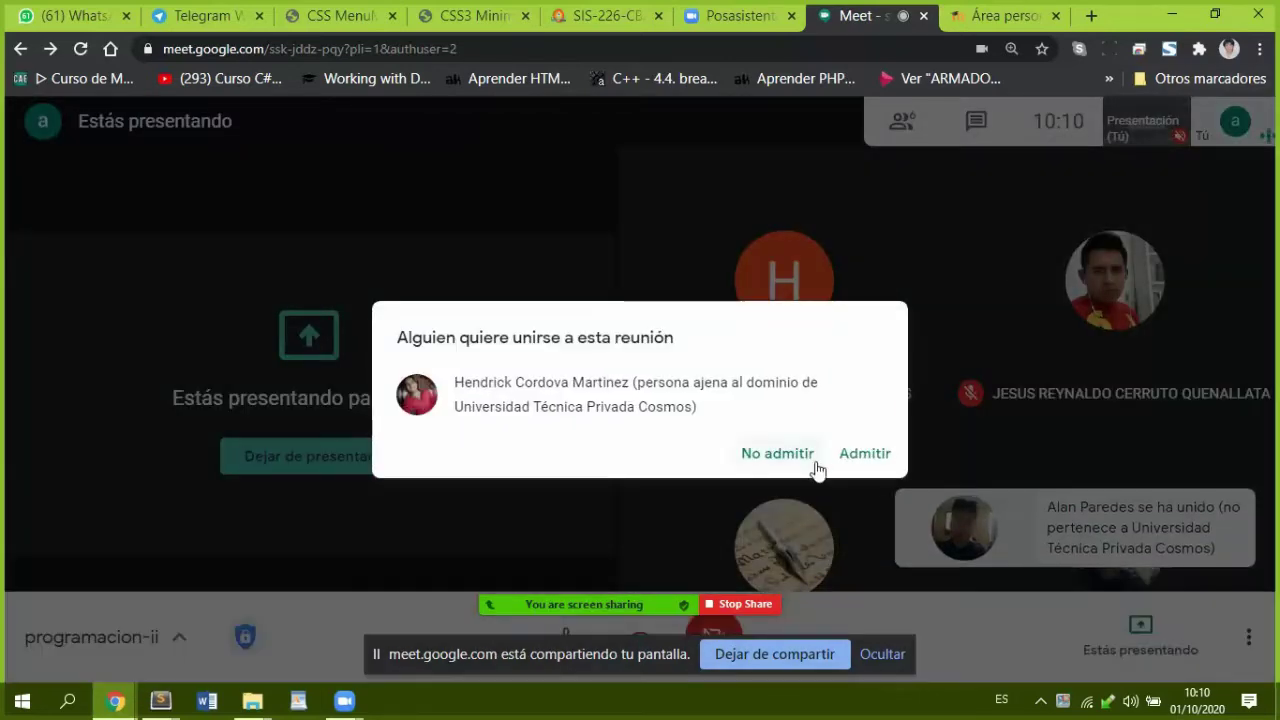
left_click(852, 466)
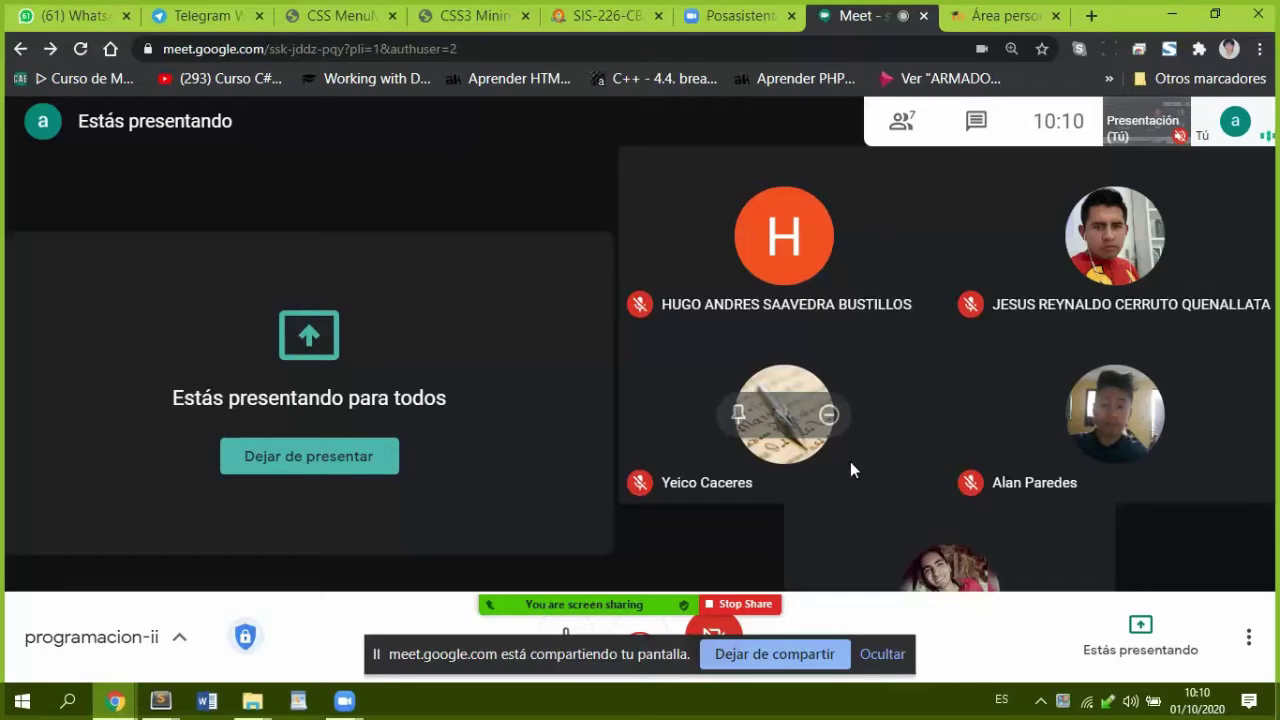
Step: Open the Programación II course from the personal area of the virtual classroom
left_click(1013, 26)
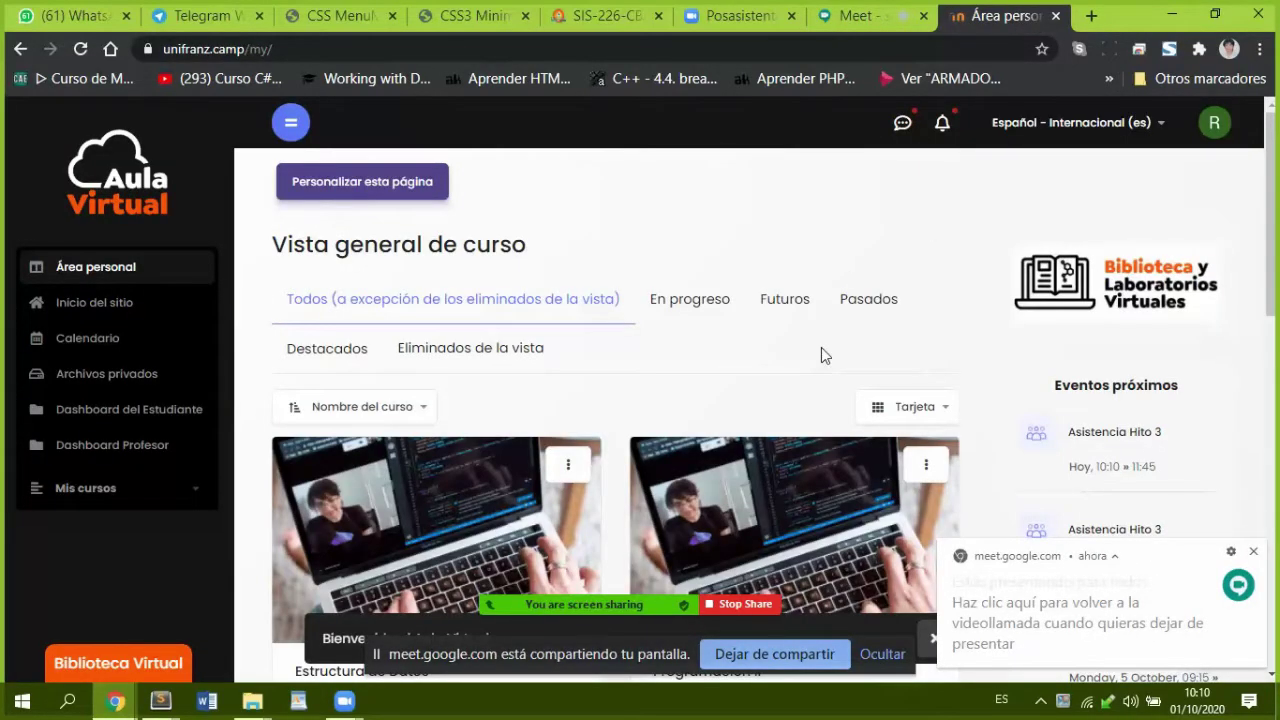
scroll(821, 350, "down", 2)
scroll(821, 355, "down", 1)
double_click(714, 478)
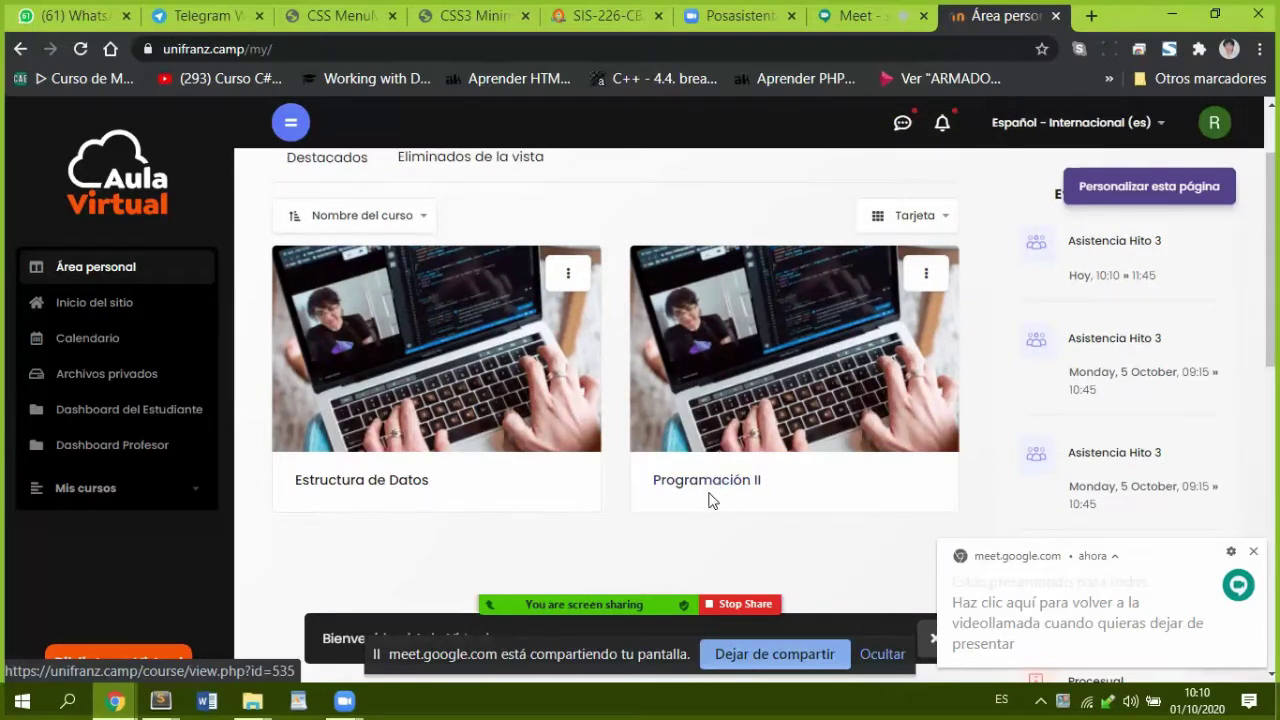
left_click(714, 487)
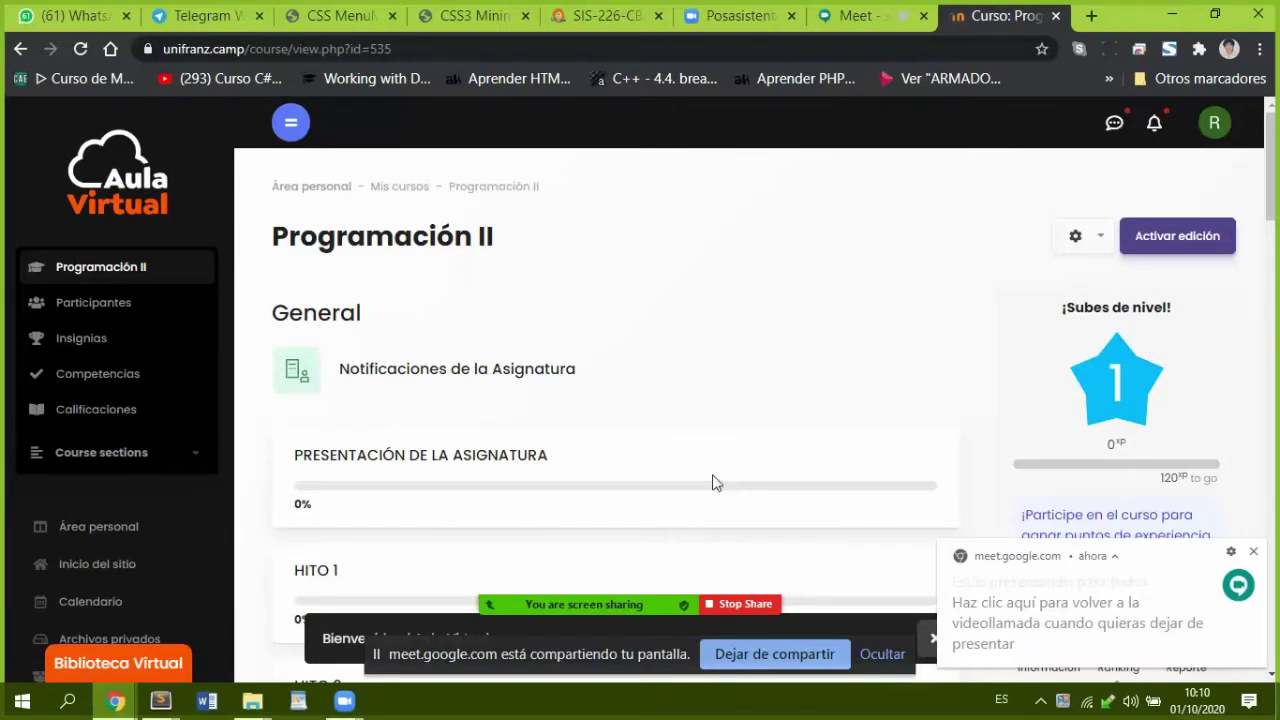
Step: Switch back to the video meeting and admit the waiting participant
left_click(870, 15)
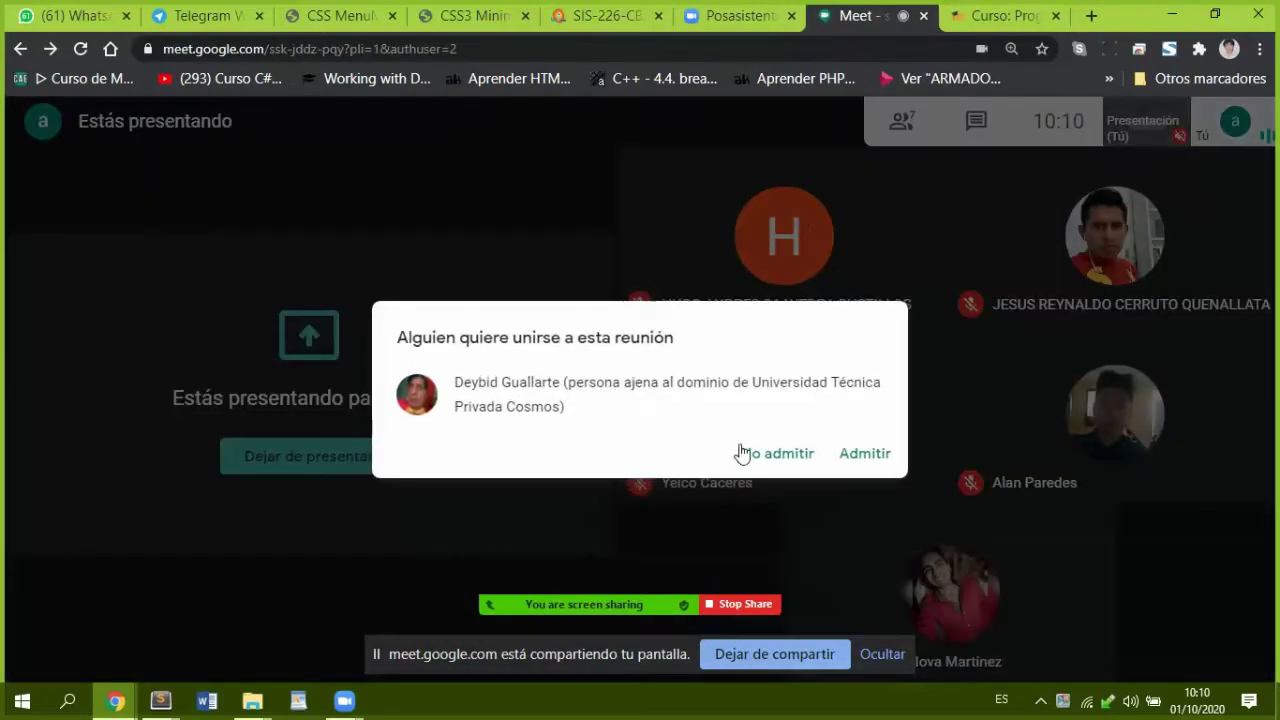
left_click(865, 465)
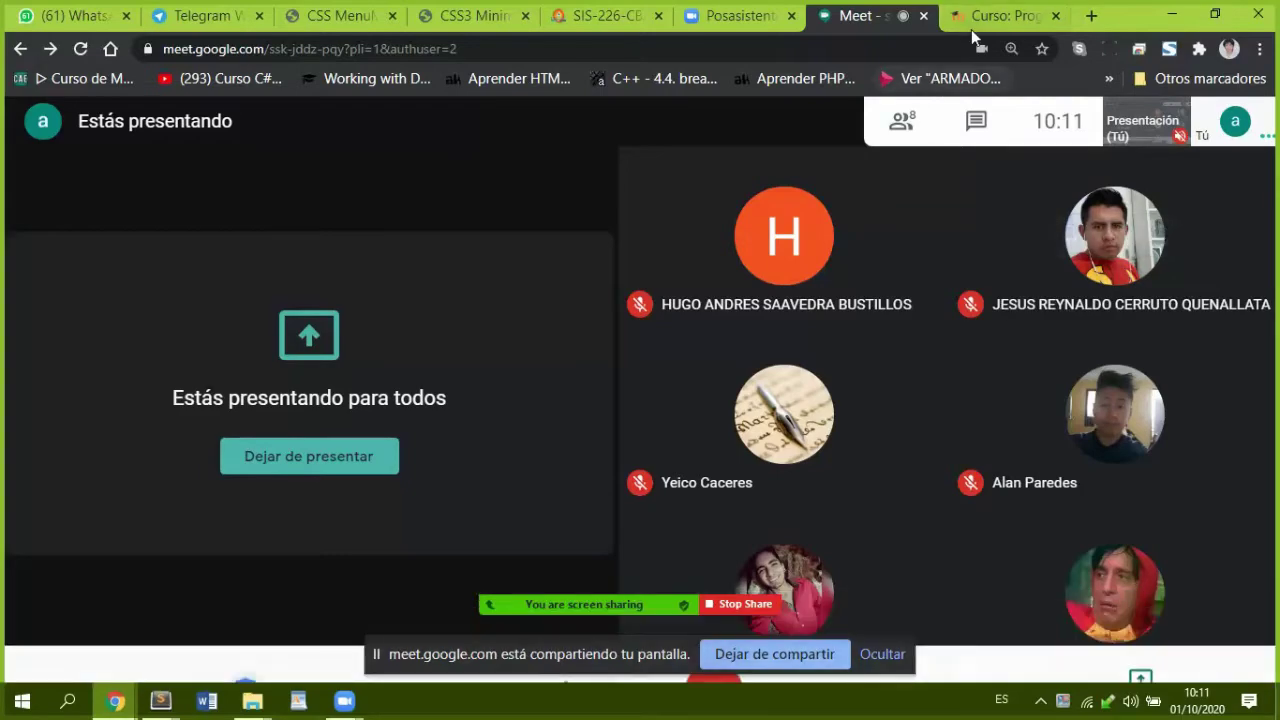
Step: Open the HITO 2 section of the Programación II course
left_click(978, 25)
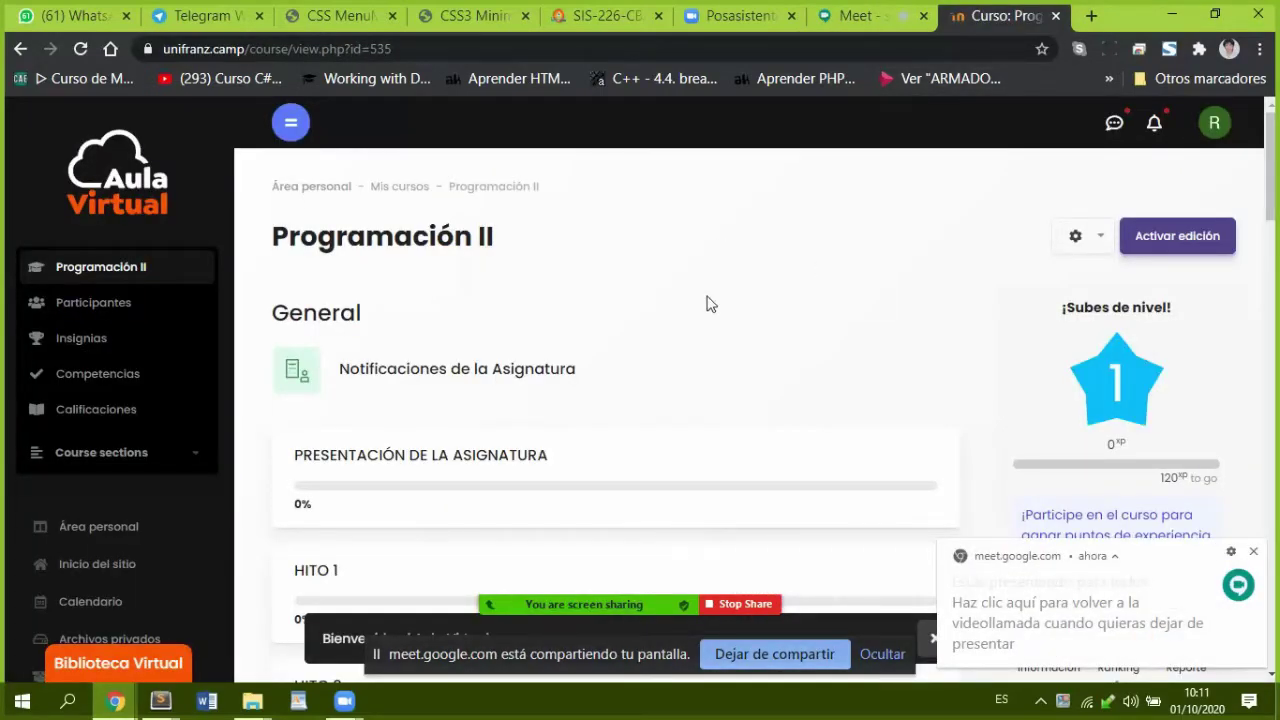
scroll(738, 333, "down", 3)
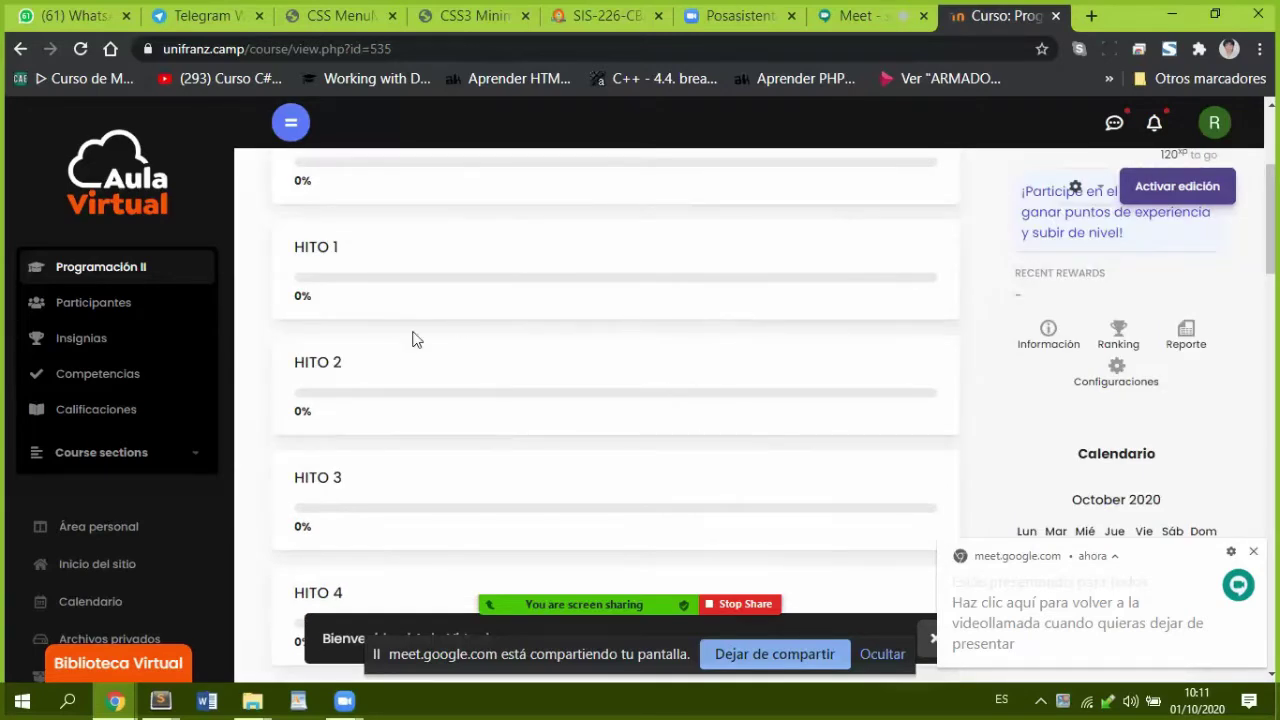
left_click(320, 363)
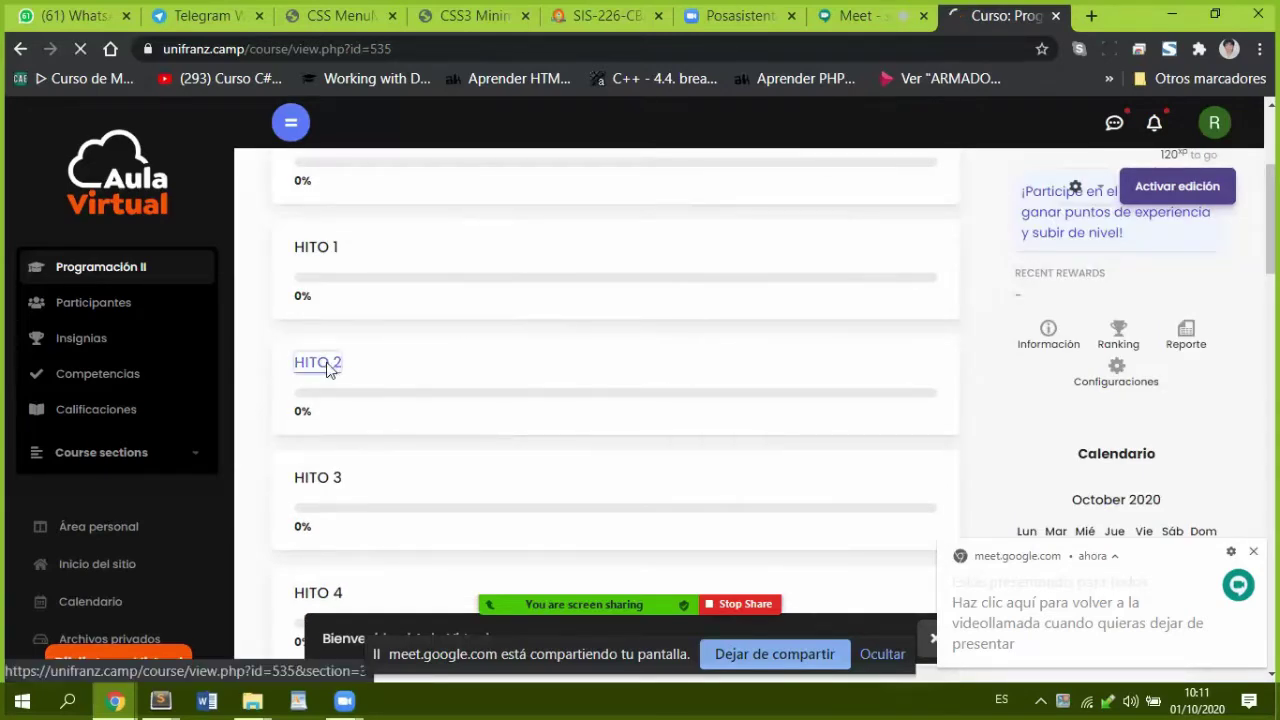
Step: Go to the video meeting again and admit the next person requesting to join
left_click(860, 22)
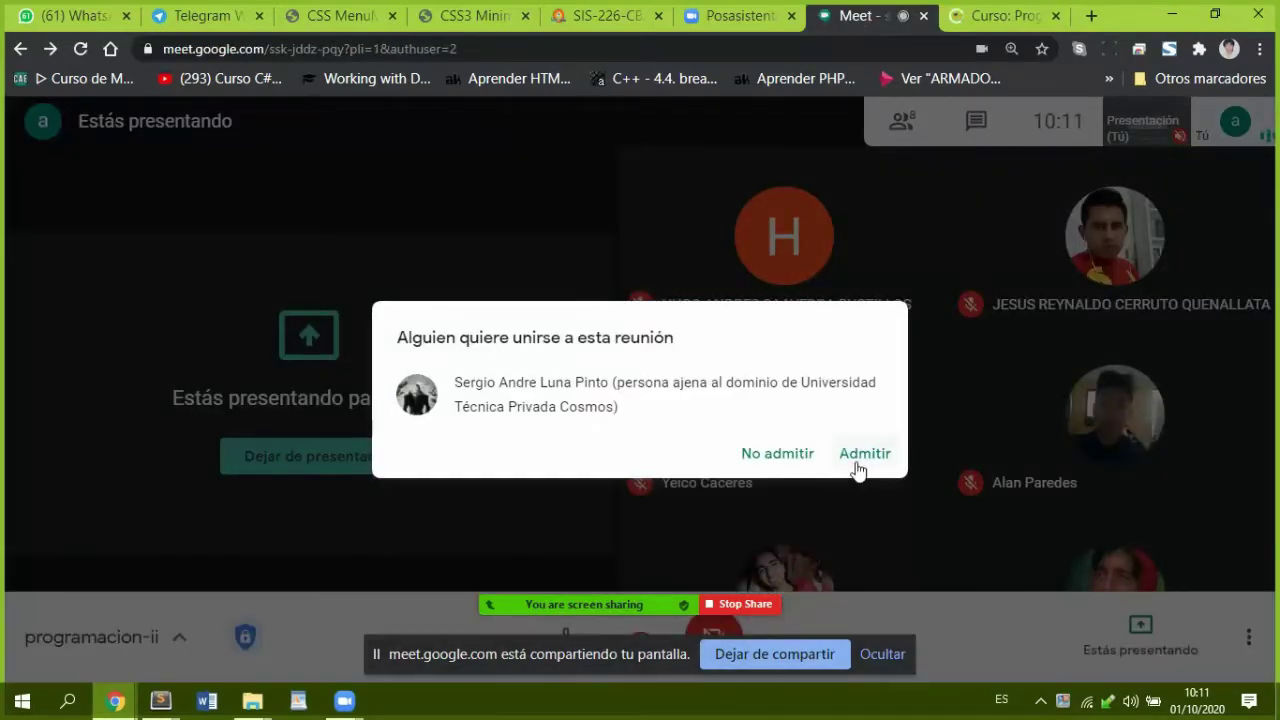
left_click(856, 466)
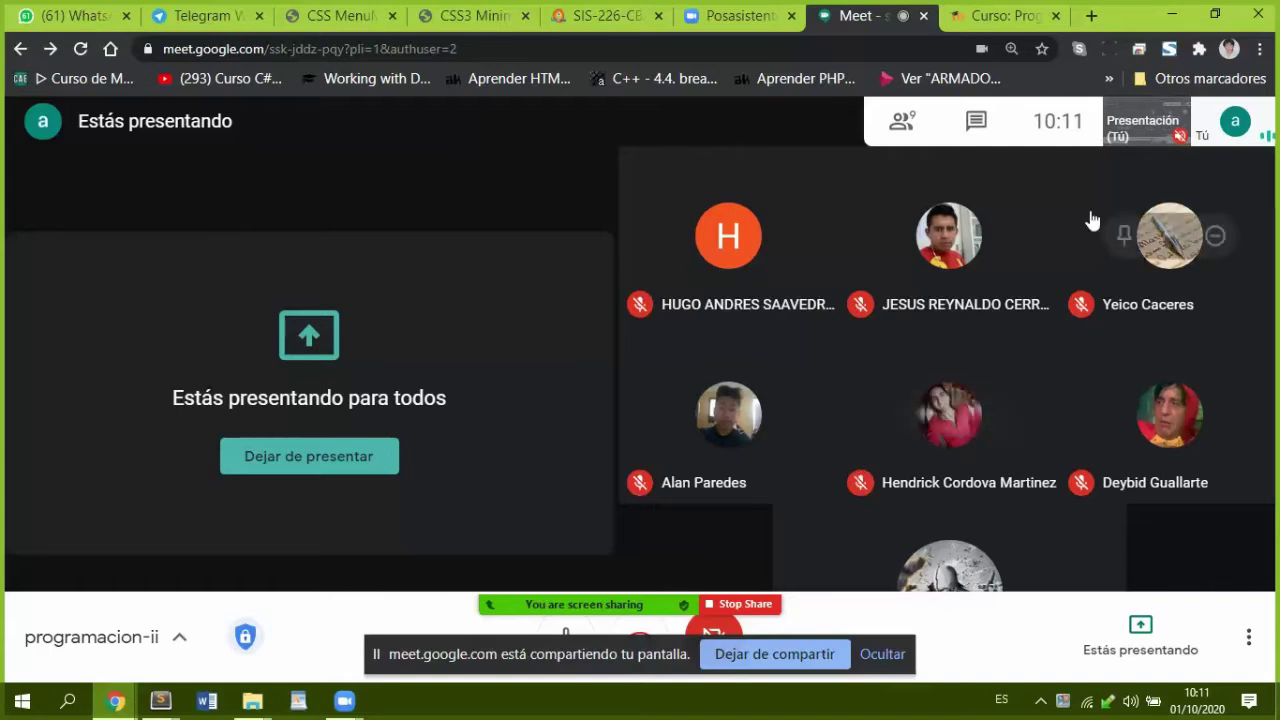
Step: Return to the Programación II main course page and open its HITO 3 section
left_click(1001, 23)
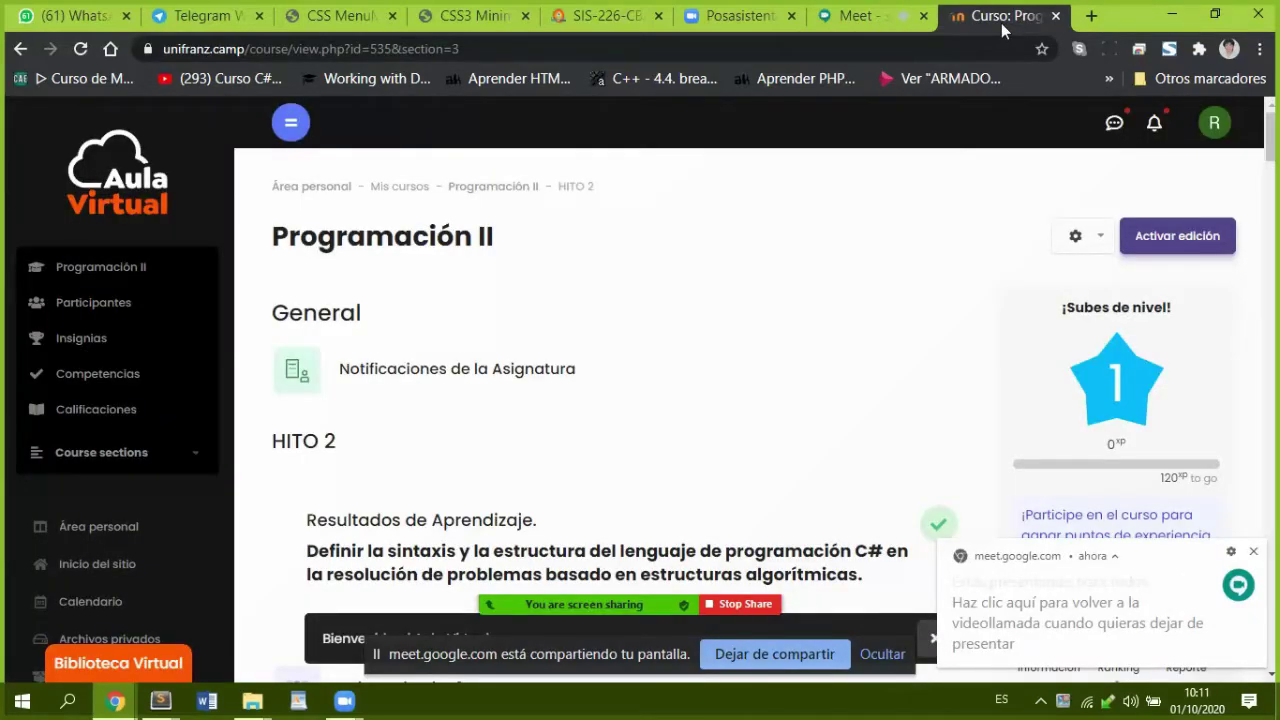
left_click(493, 187)
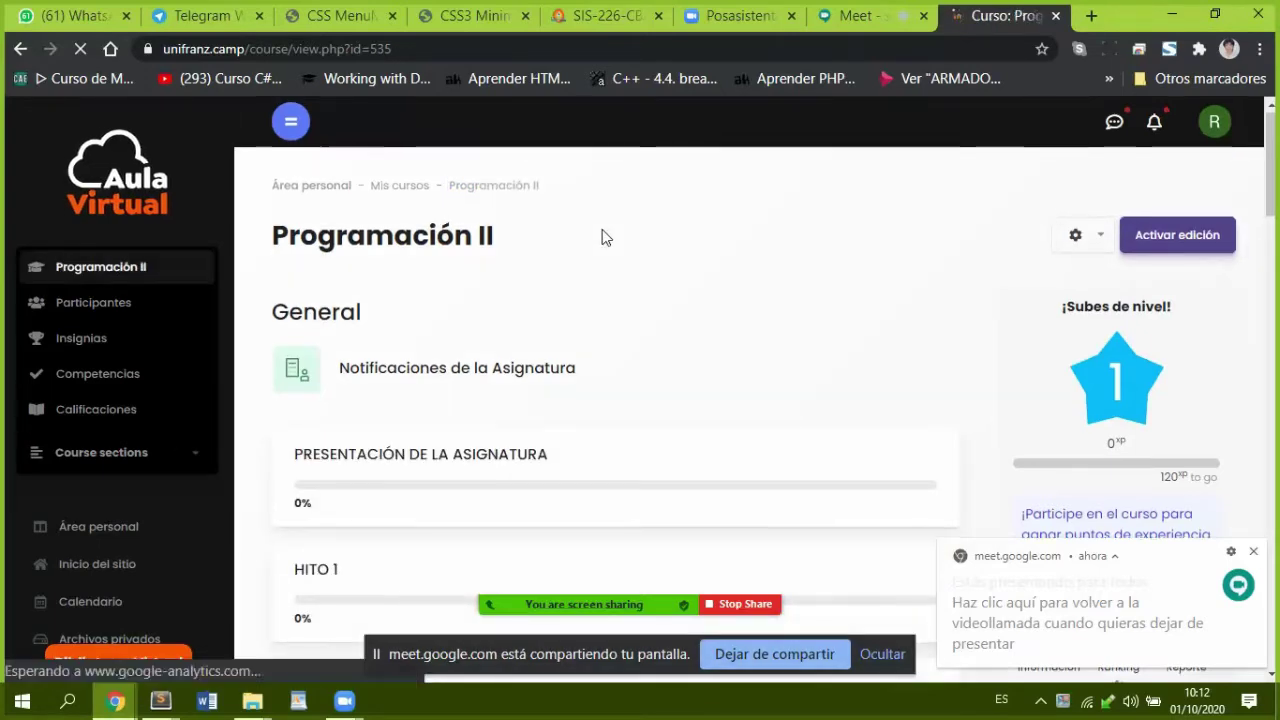
scroll(600, 237, "down", 3)
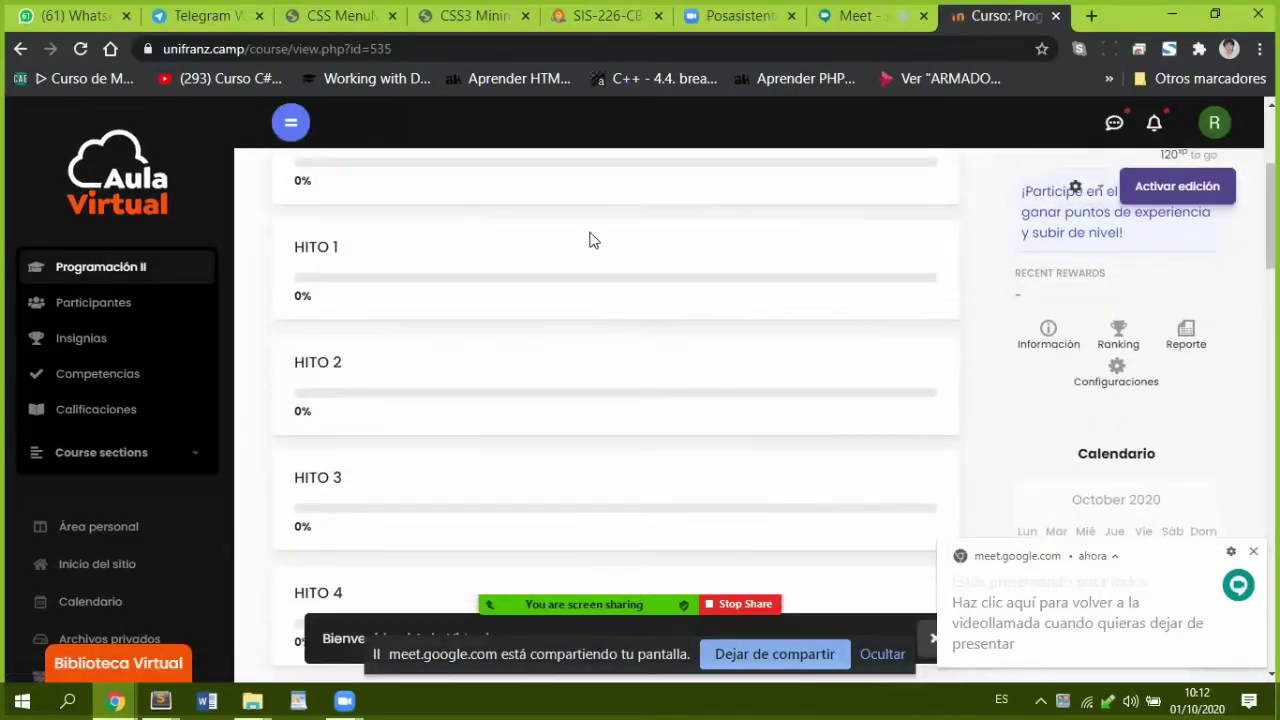
scroll(590, 238, "up", 3)
scroll(588, 245, "down", 2)
scroll(584, 252, "down", 3)
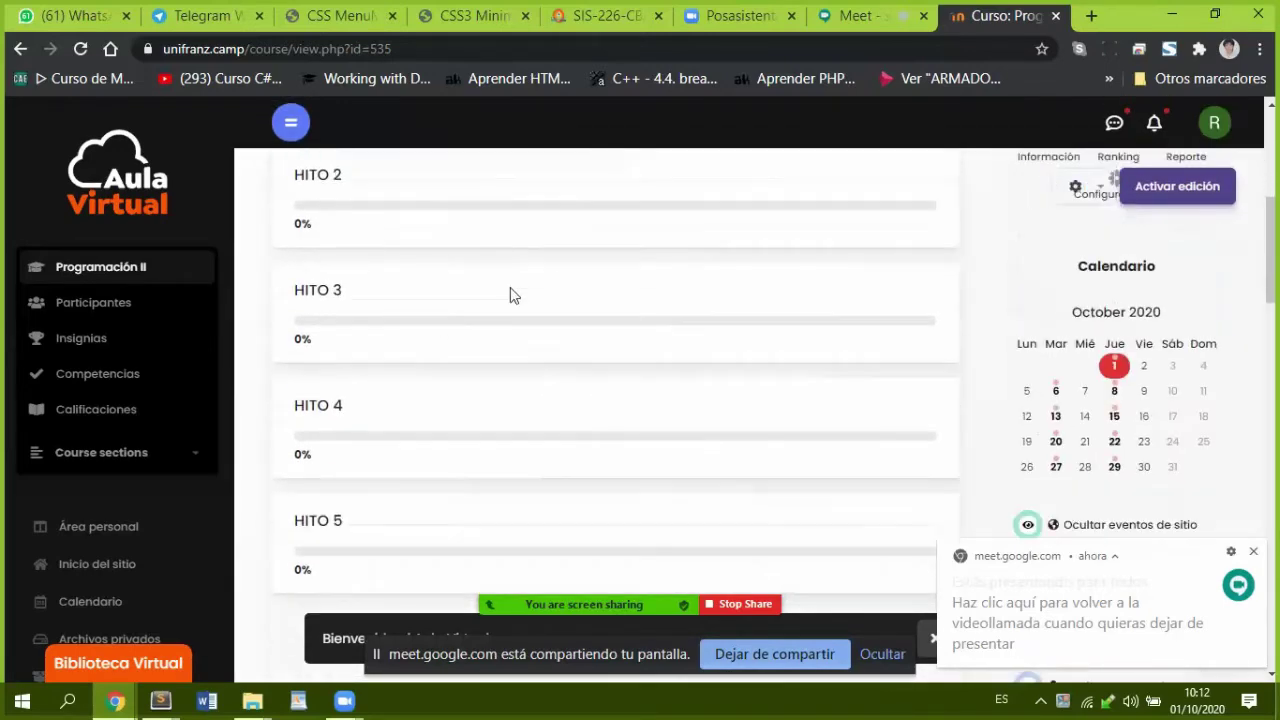
left_click(316, 291)
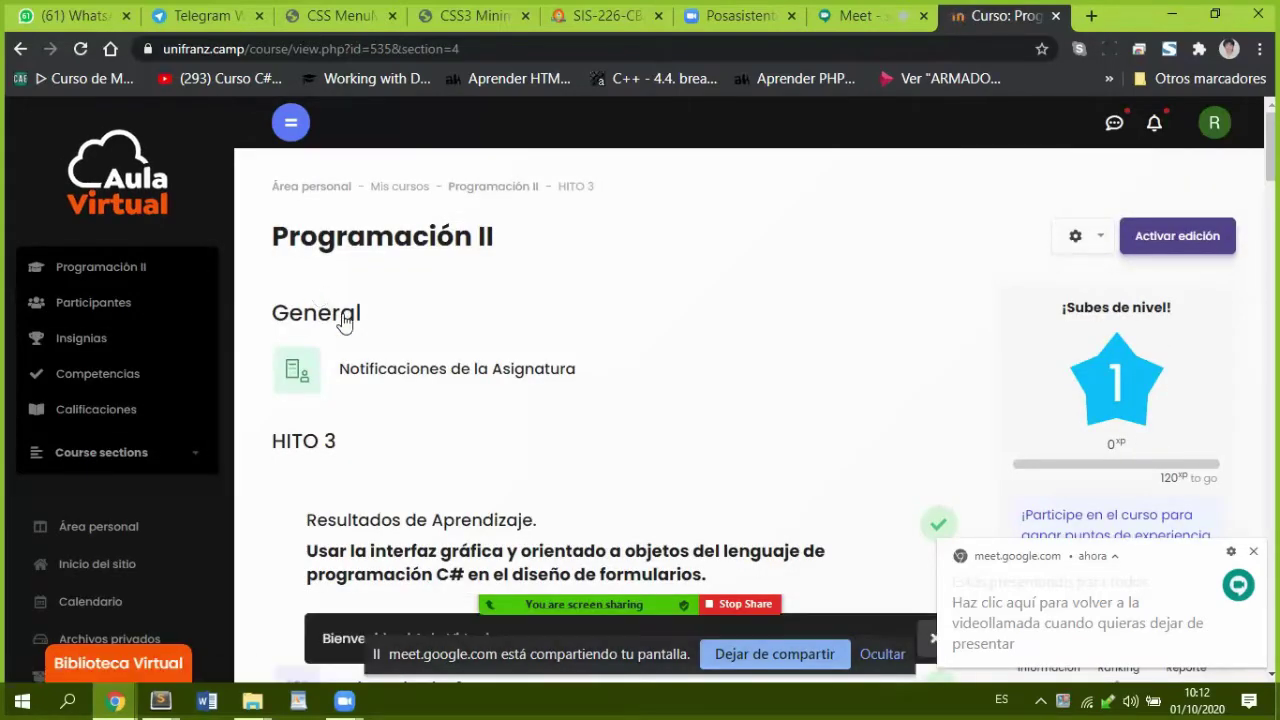
Step: Open the Asistencia Hito 3 activity and start taking attendance for the 1.10.20 session, 10:10 - 11:45
scroll(471, 357, "down", 4)
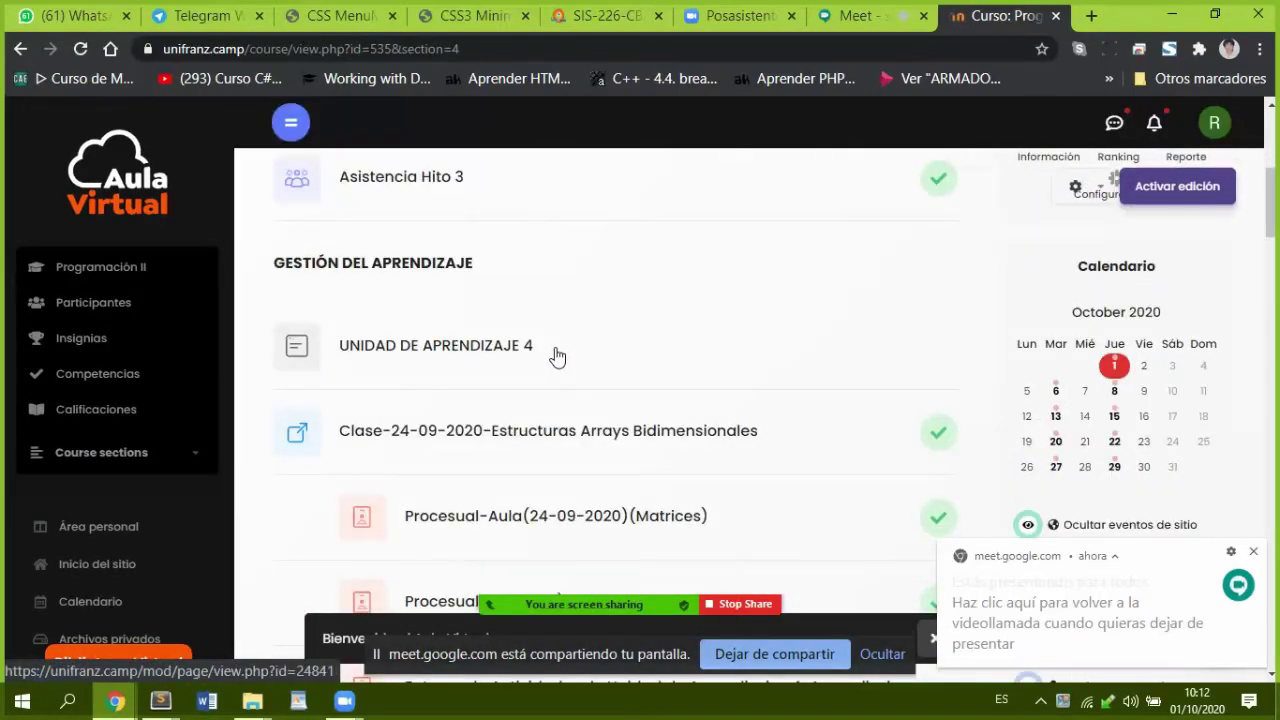
left_click(430, 189)
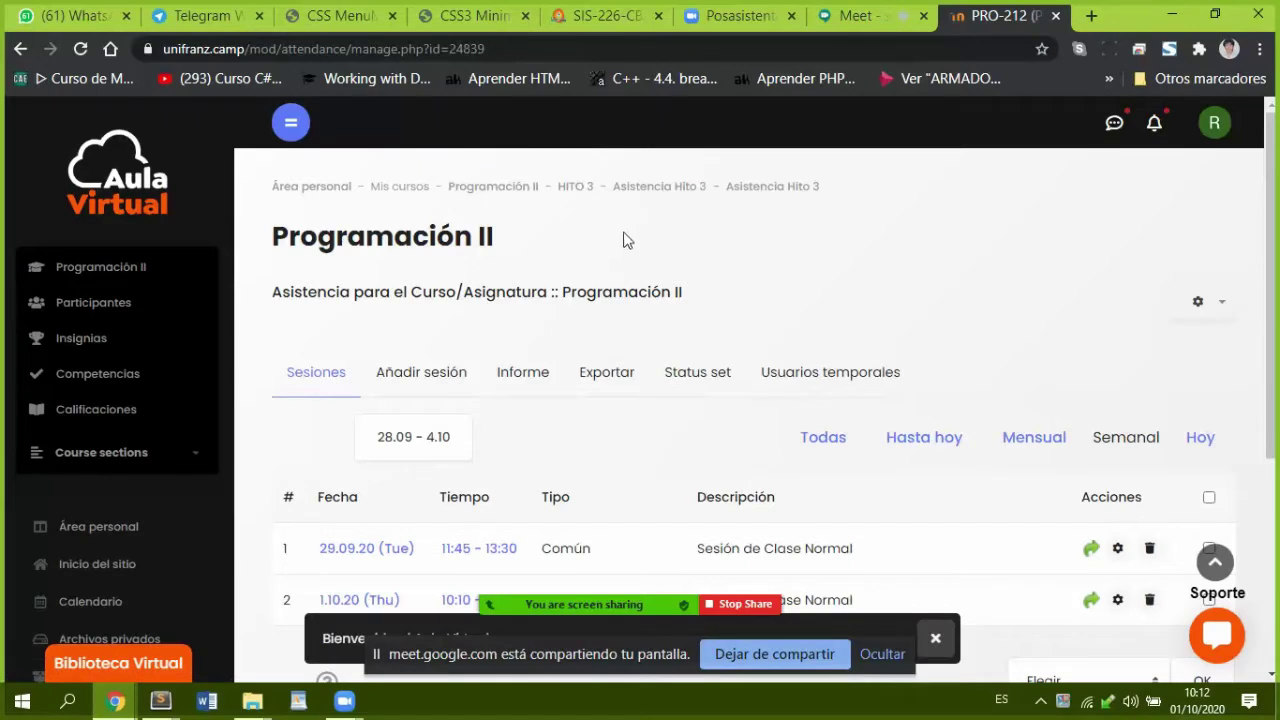
scroll(650, 290, "down", 3)
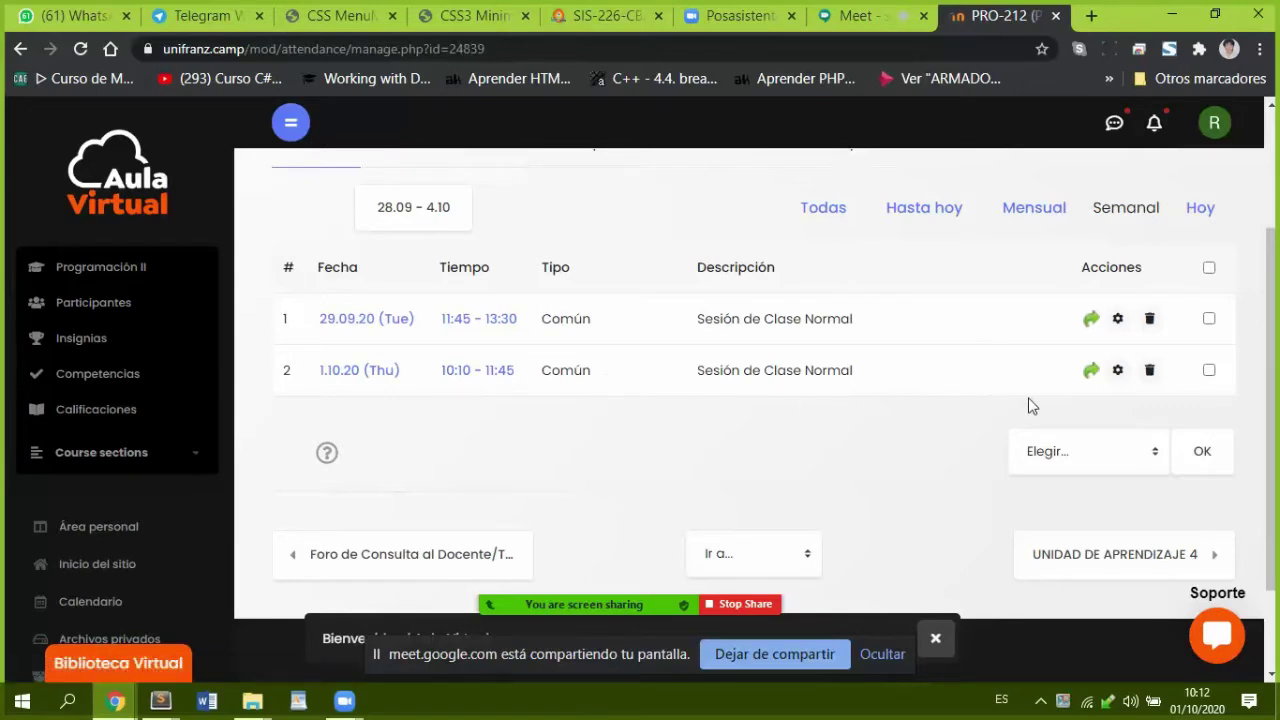
left_click(1090, 380)
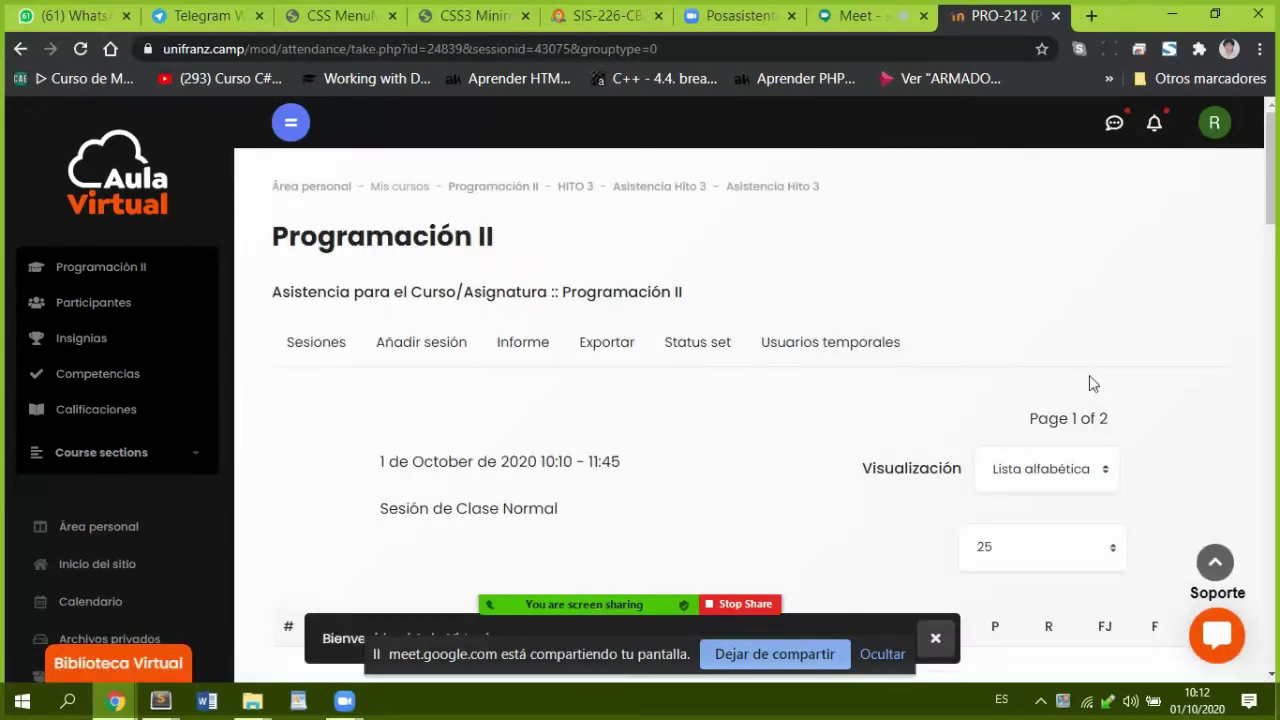
Step: Set the attendance of the student in row 1 to P and the student in row 2 to F
scroll(1090, 386, "down", 3)
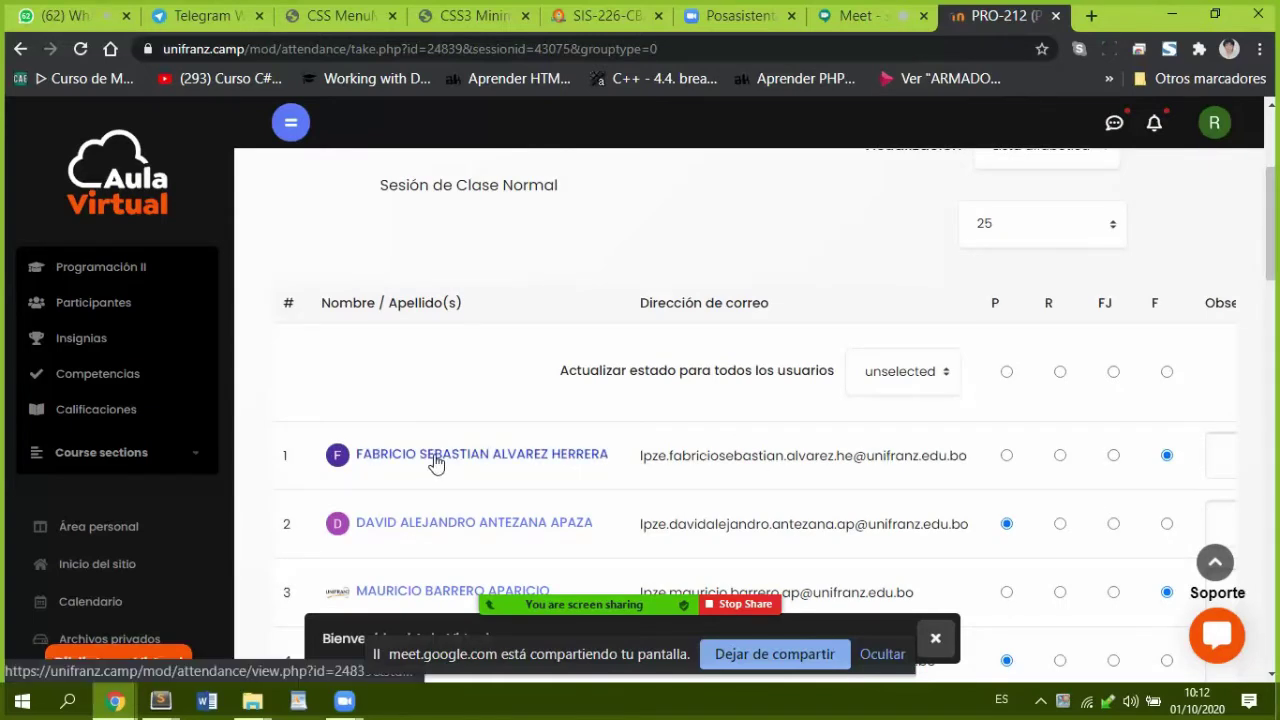
scroll(1080, 500, "down", 1)
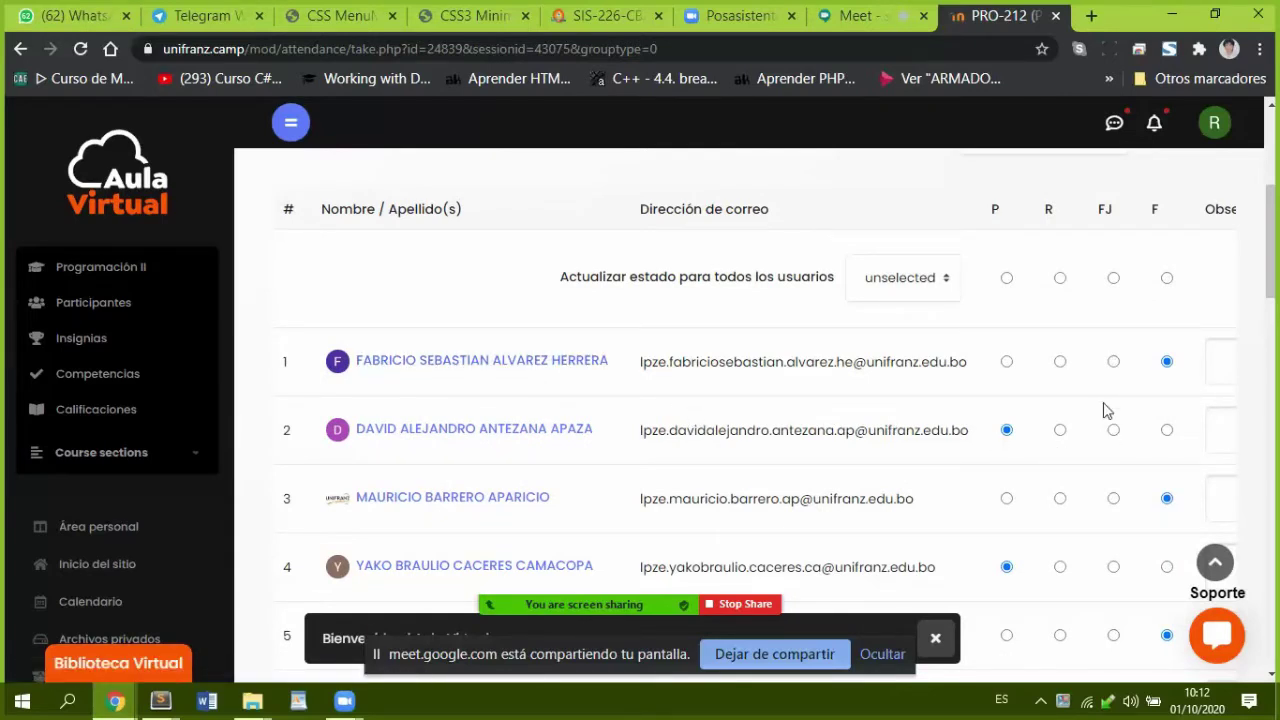
left_click(1006, 361)
left_click(1166, 434)
scroll(1166, 437, "down", 1)
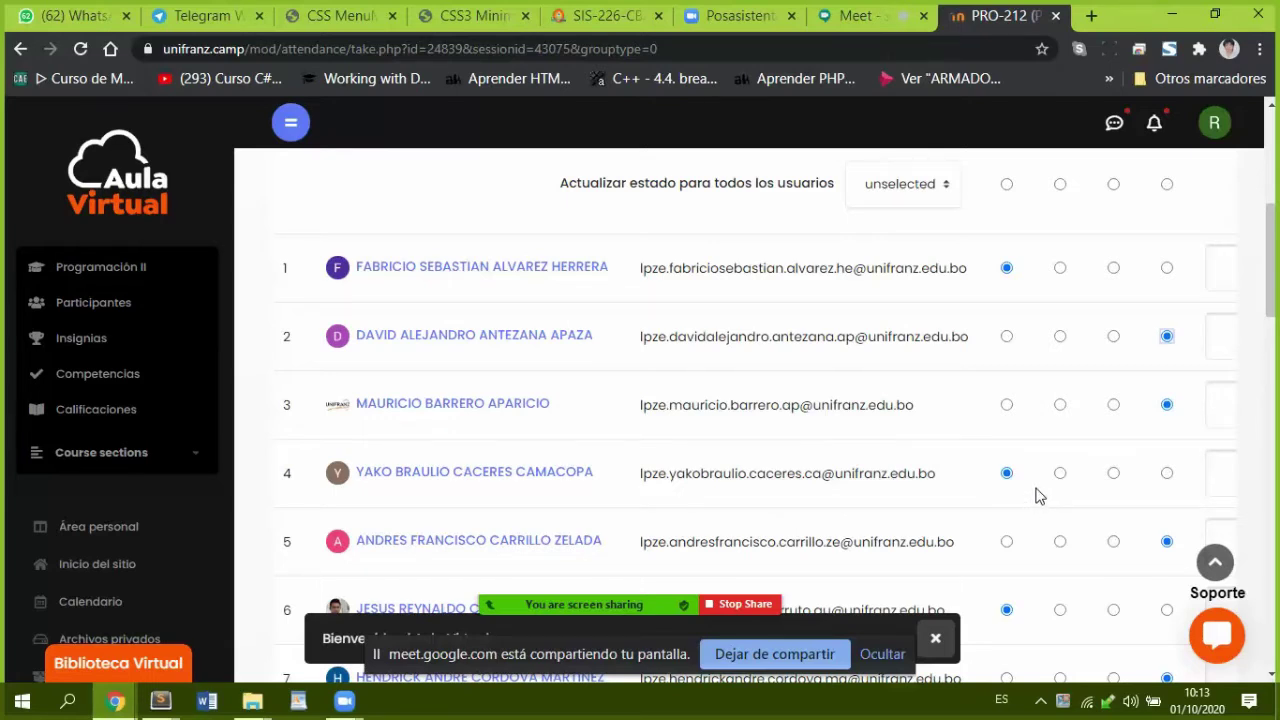
Step: Set the attendance of the students in rows 4 and 7 to P
left_click(1166, 474)
left_click(1006, 474)
scroll(1003, 502, "down", 2)
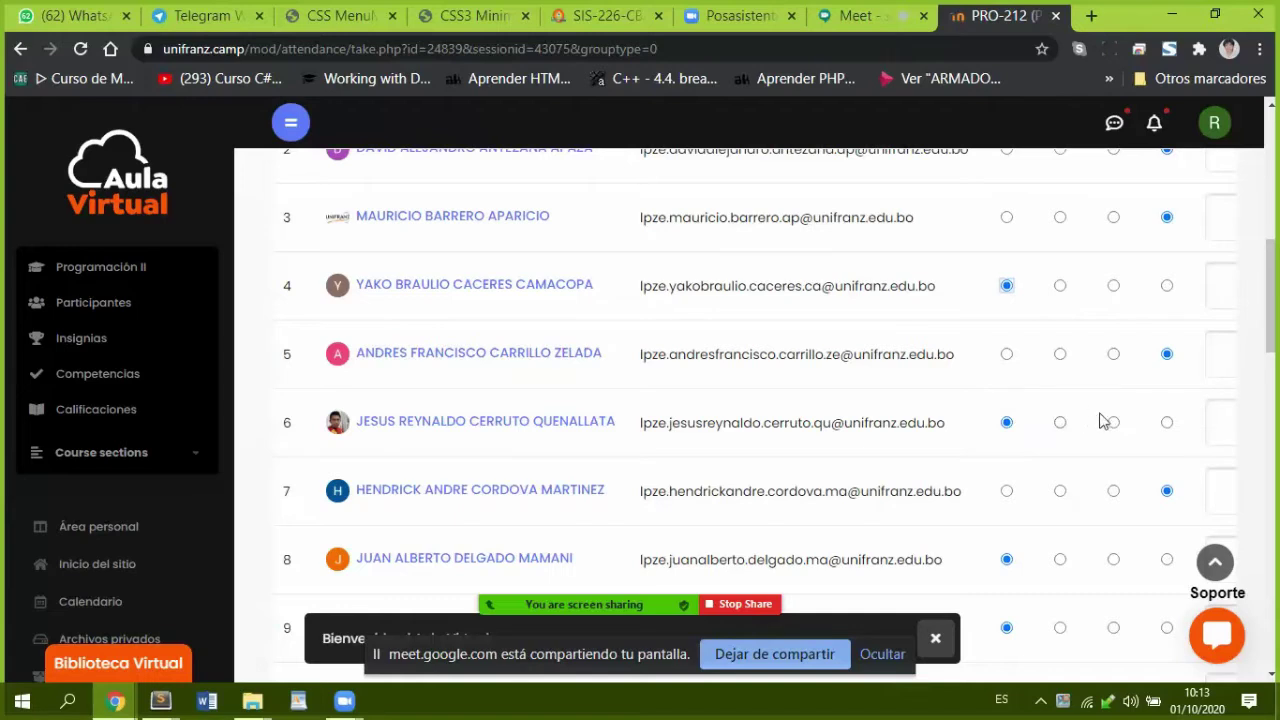
left_click(1006, 491)
scroll(1125, 568, "down", 1)
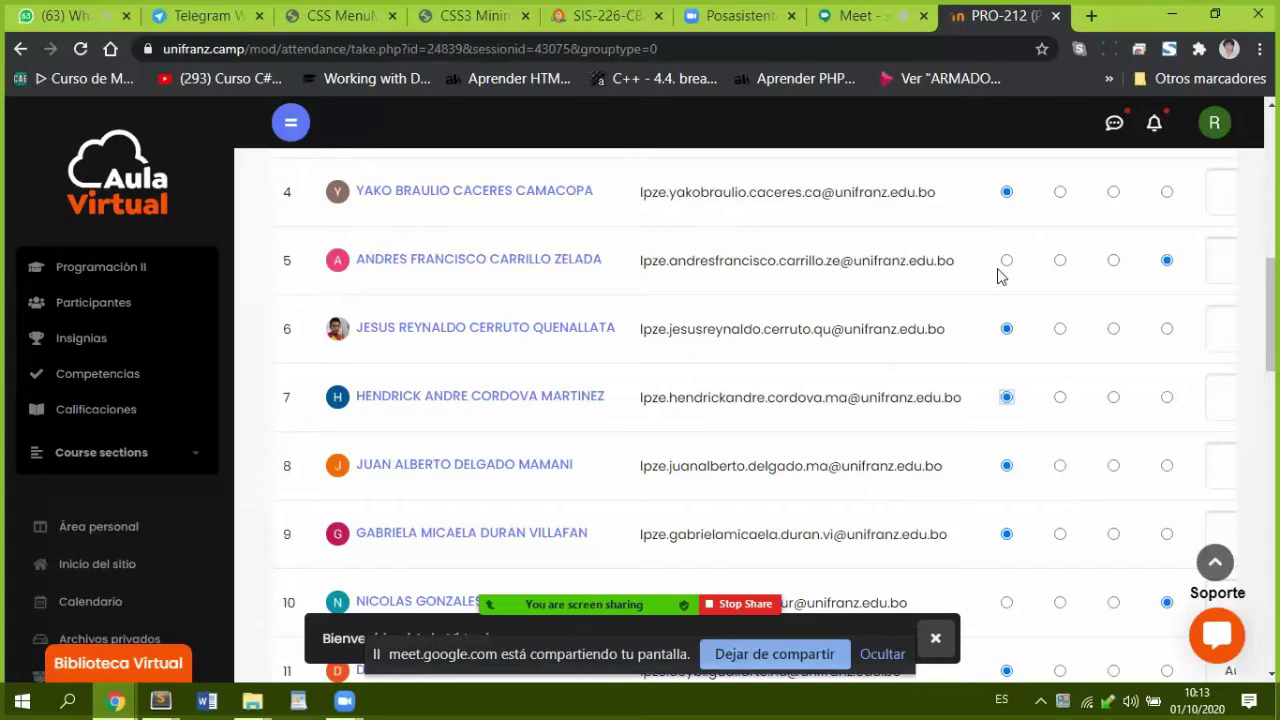
scroll(998, 276, "up", 1)
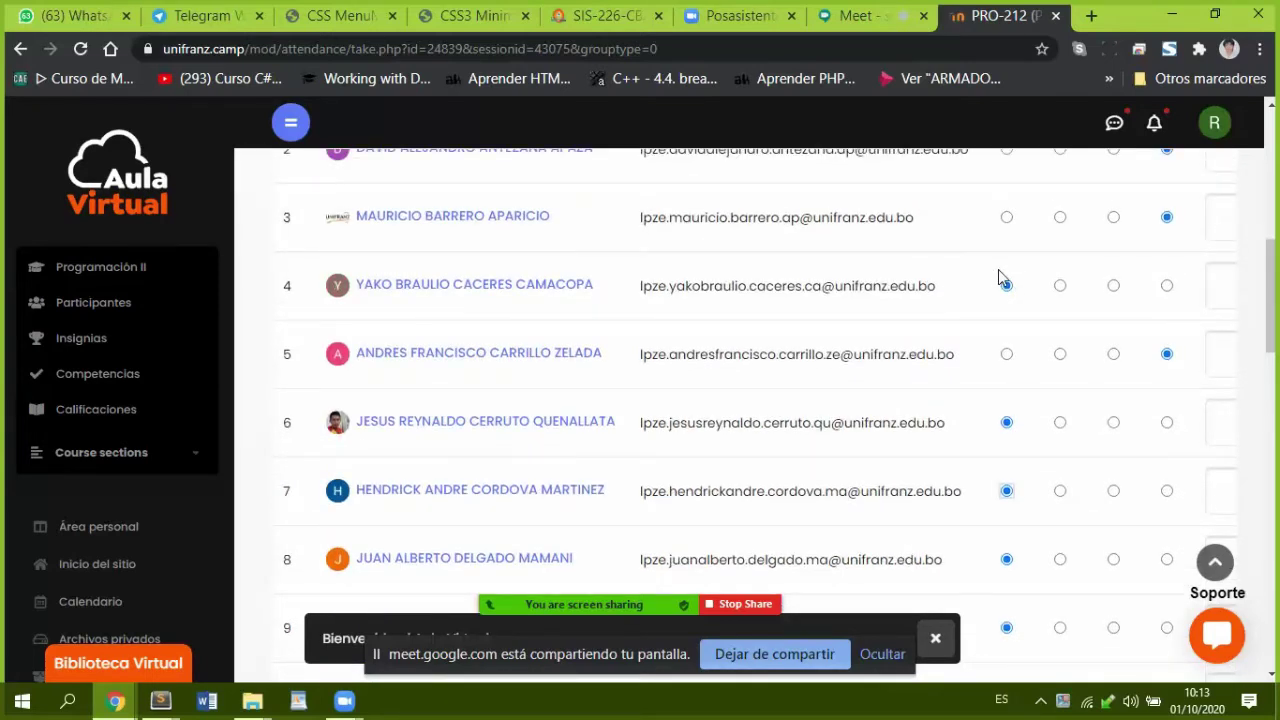
Step: Set the attendance of the student in row 2 to P and the student in row 8 to F
scroll(998, 277, "up", 1)
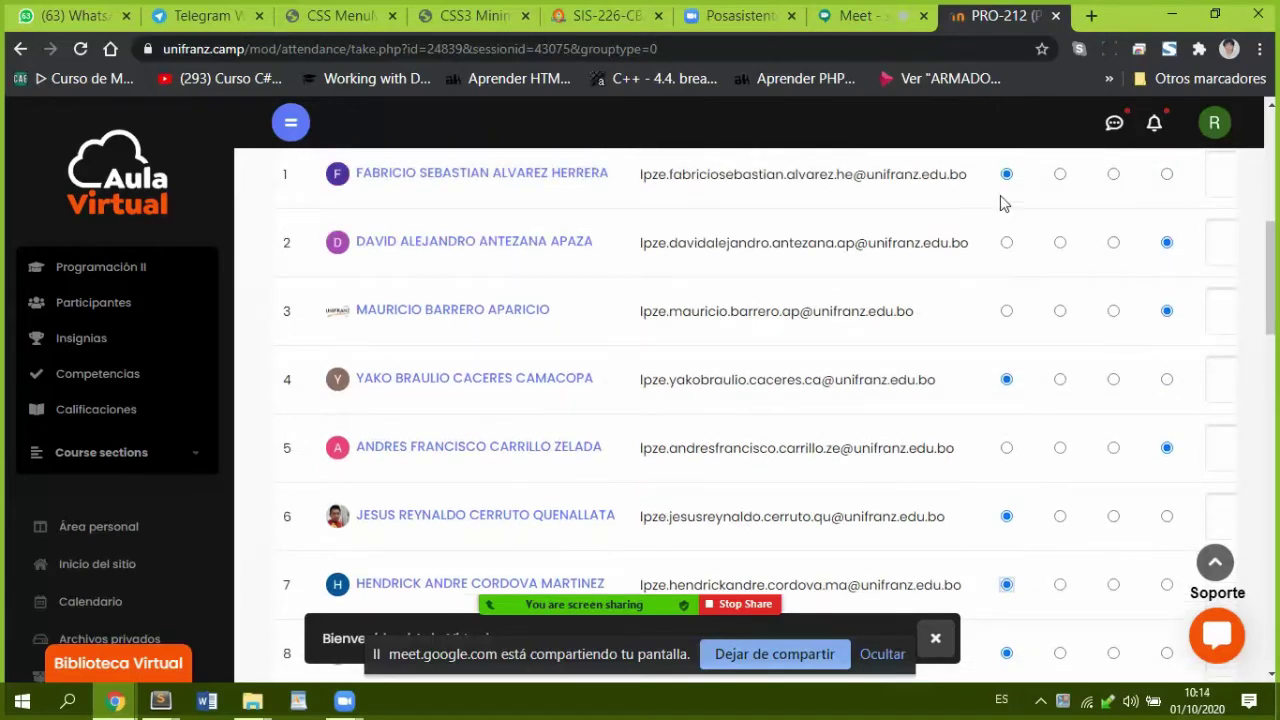
left_click(1006, 242)
scroll(1070, 377, "down", 1)
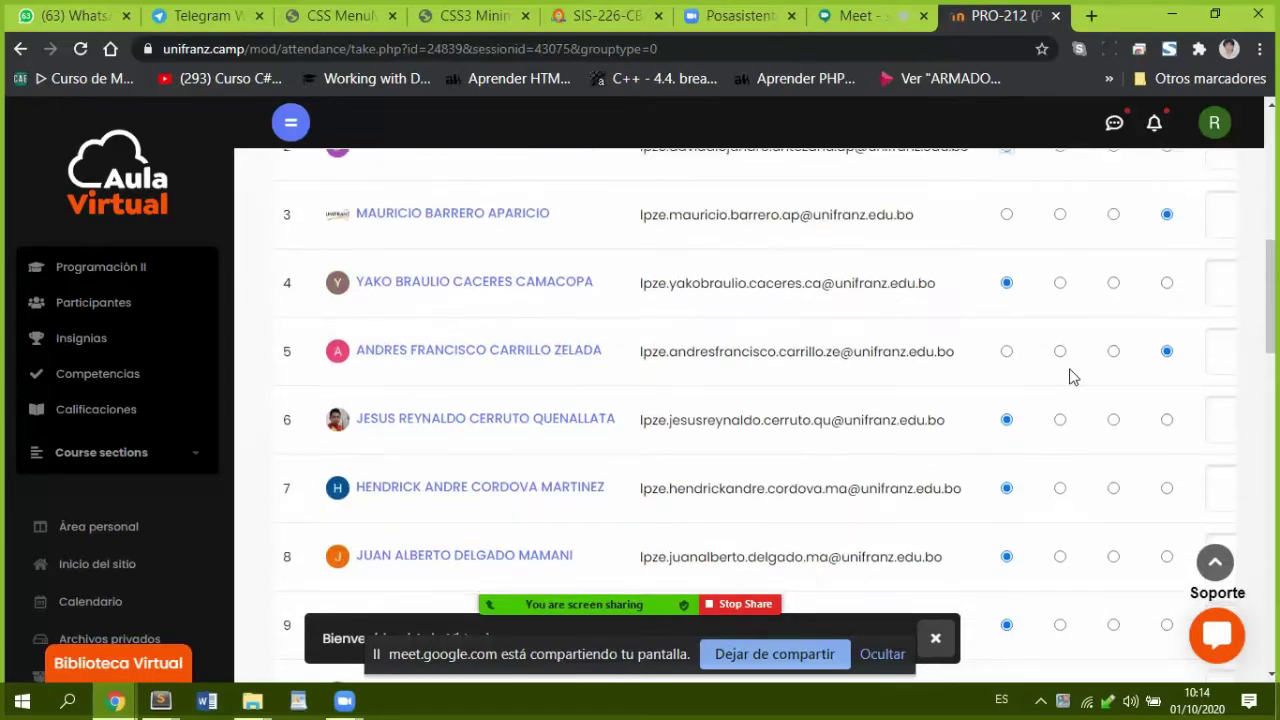
scroll(1070, 377, "down", 1)
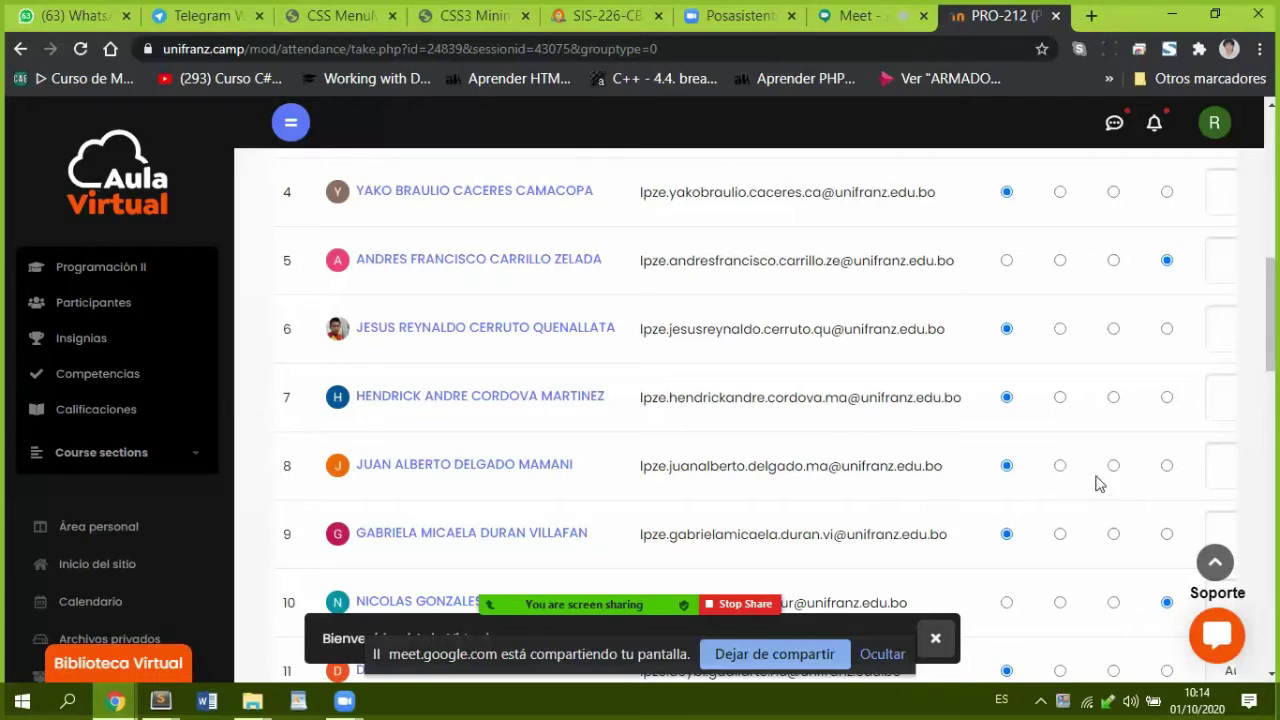
left_click(1166, 467)
scroll(1137, 537, "down", 1)
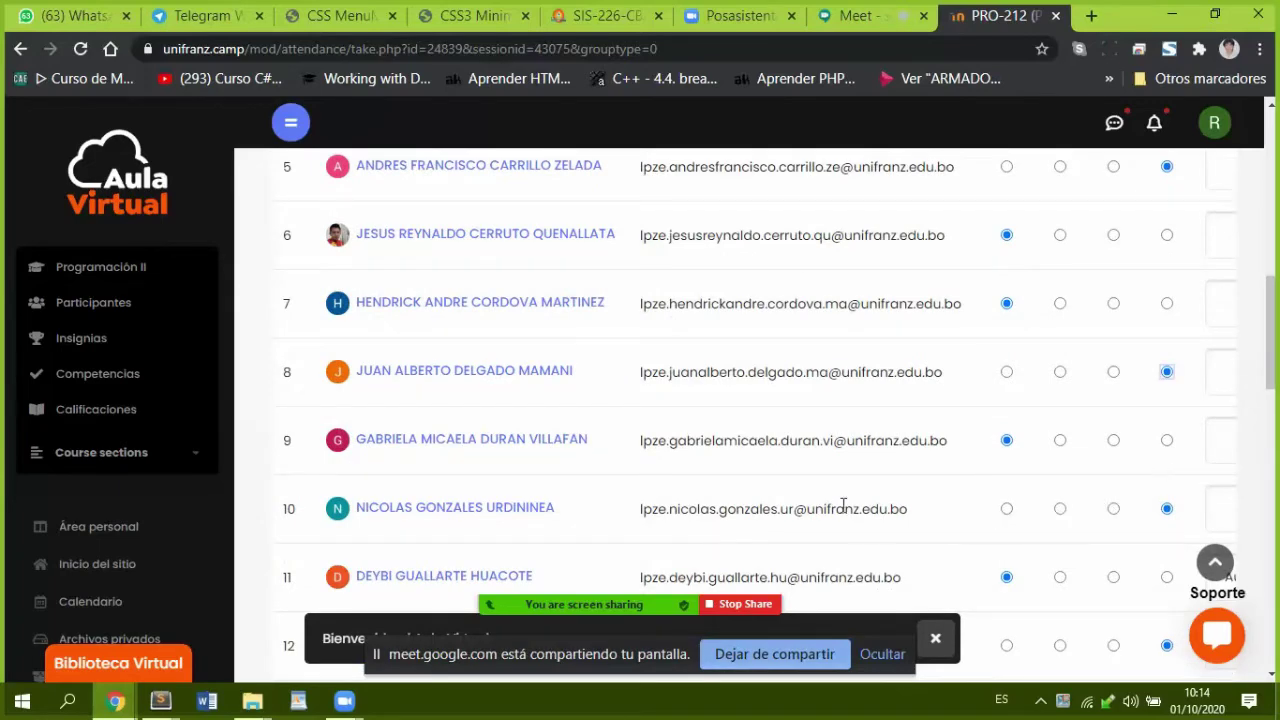
Step: Admit the person waiting to join the Meet call and return to the attendance list, keeping row 8 at F
left_click(840, 16)
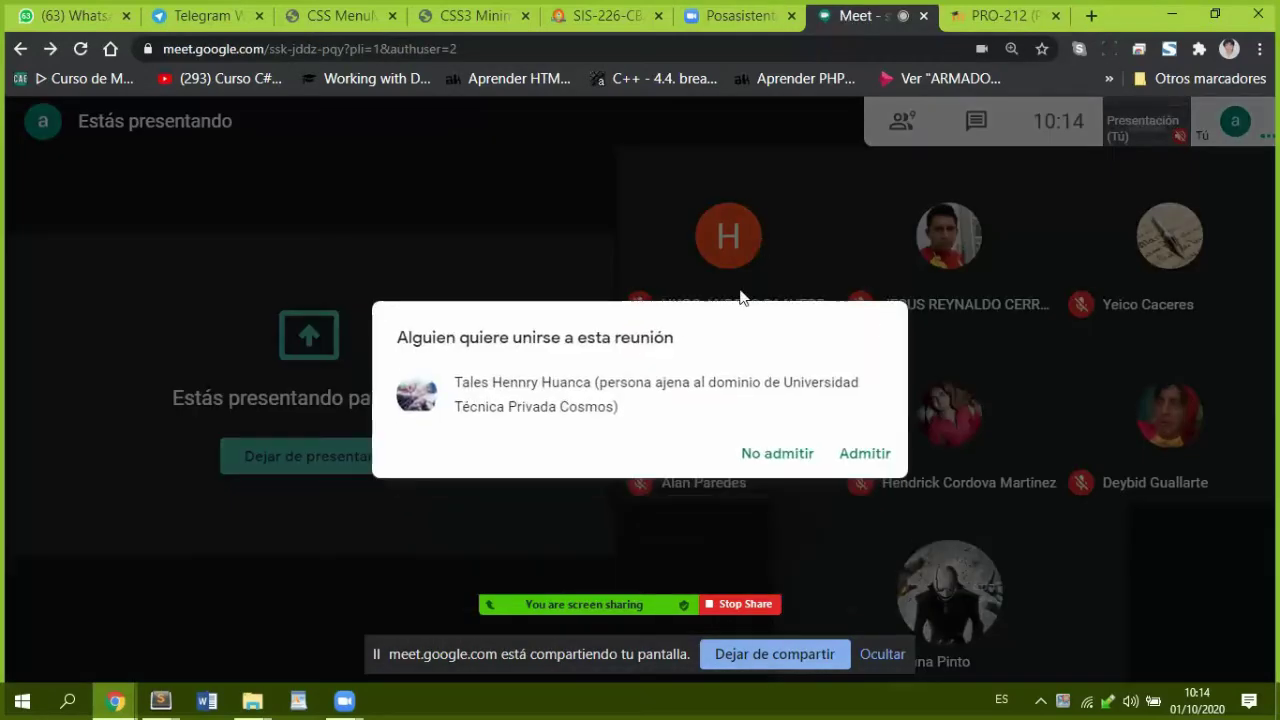
left_click(865, 455)
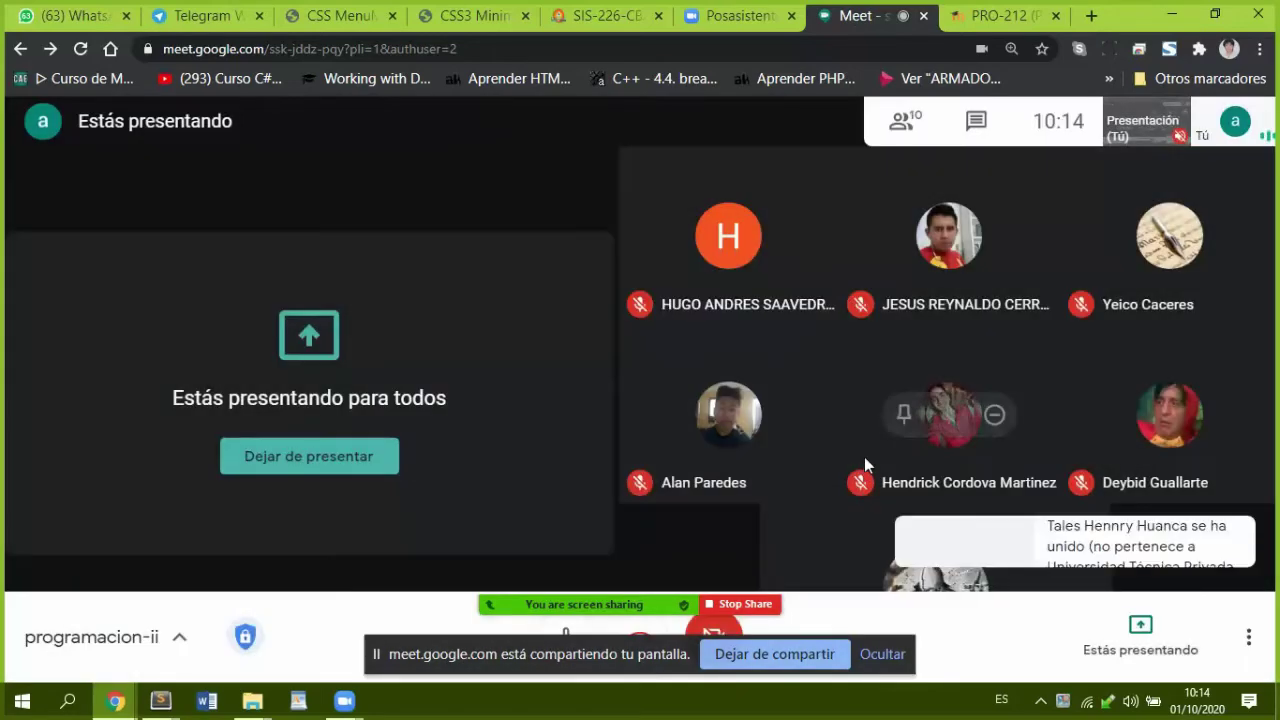
left_click(990, 16)
left_click(1162, 368)
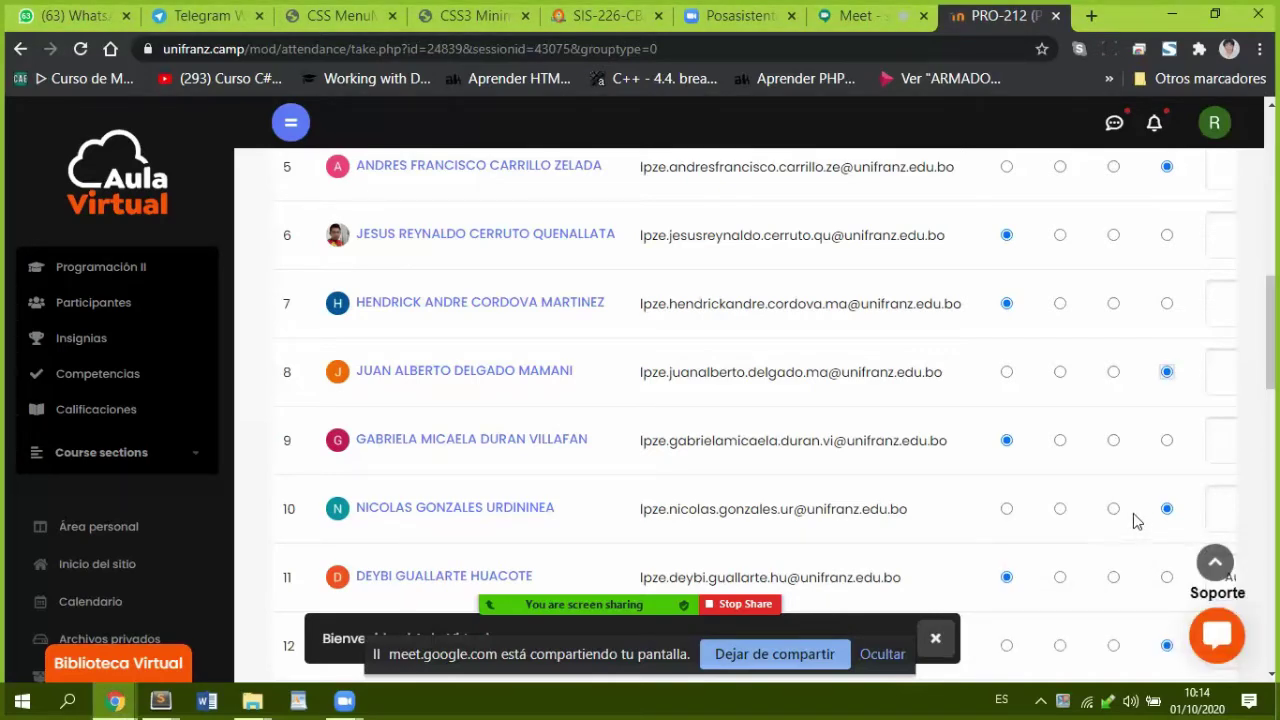
Step: Set the attendance of the students in rows 10, 11 and 13 to P
scroll(1136, 518, "down", 1)
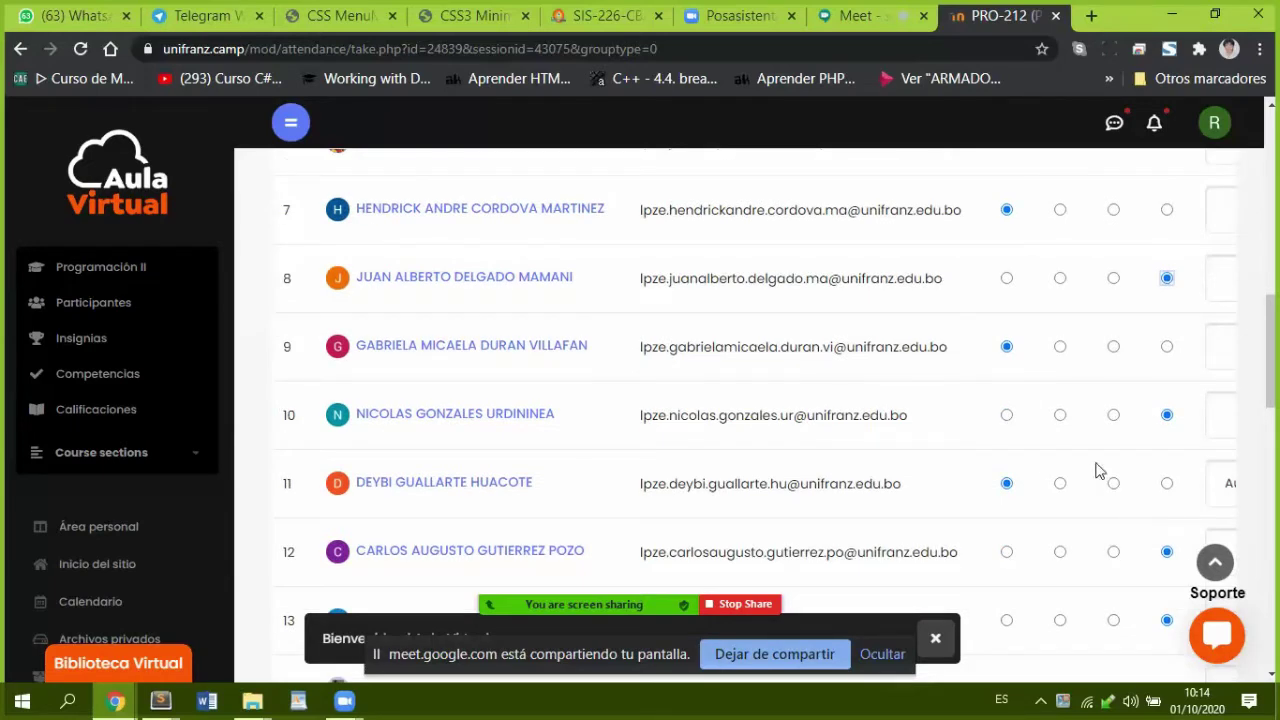
left_click(1006, 416)
left_click(1166, 485)
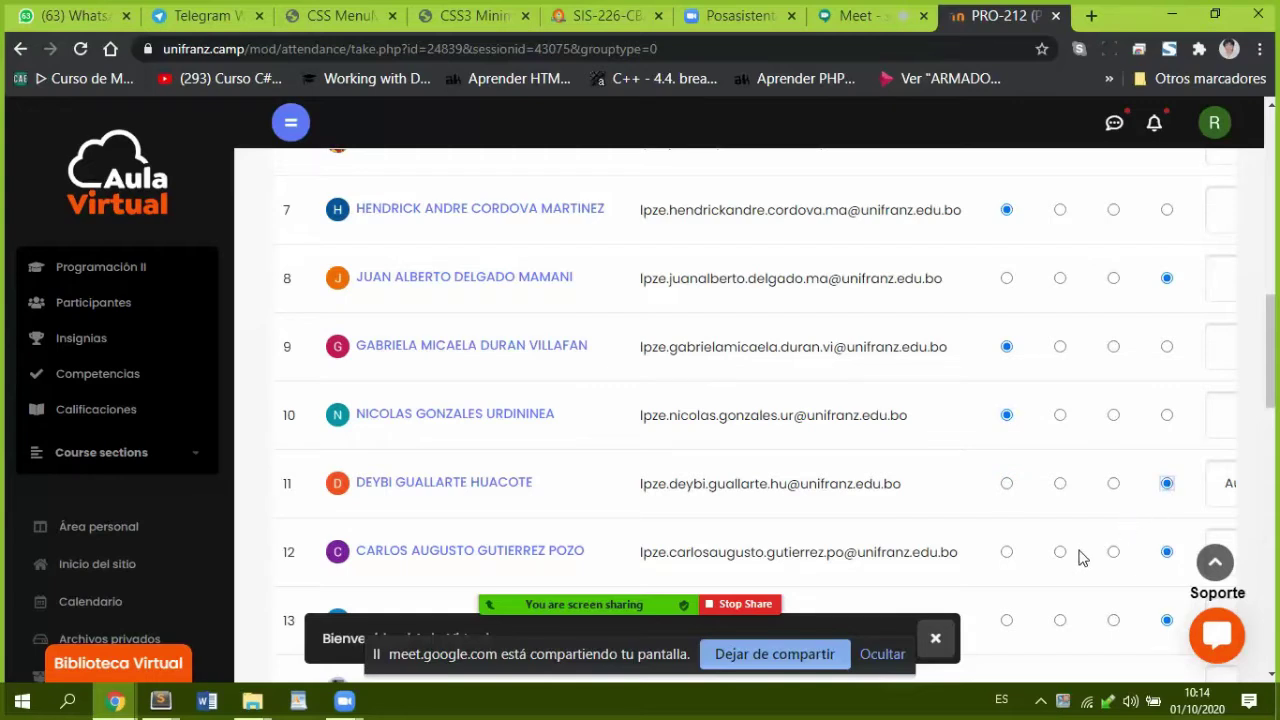
left_click(1006, 486)
scroll(1015, 541, "down", 1)
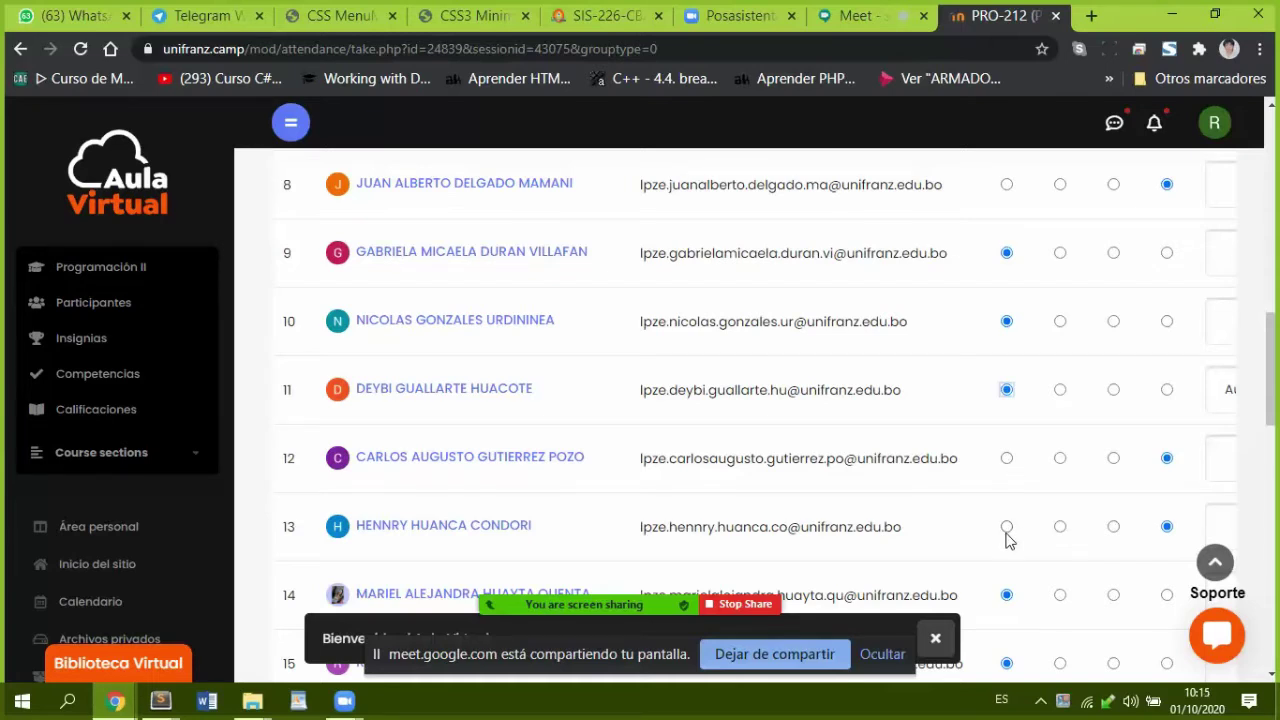
scroll(1010, 537, "down", 1)
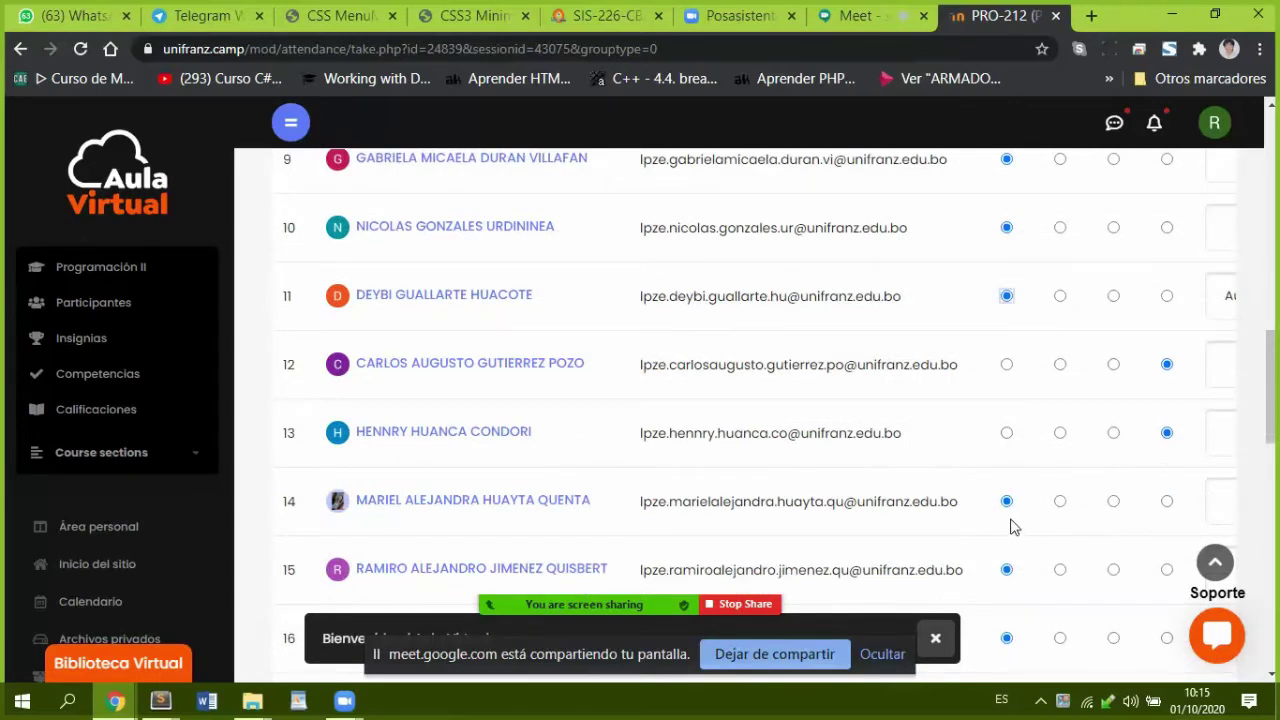
left_click(1006, 434)
Step: Set the attendance of the students in rows 19 and 22 to P
scroll(1030, 565, "down", 1)
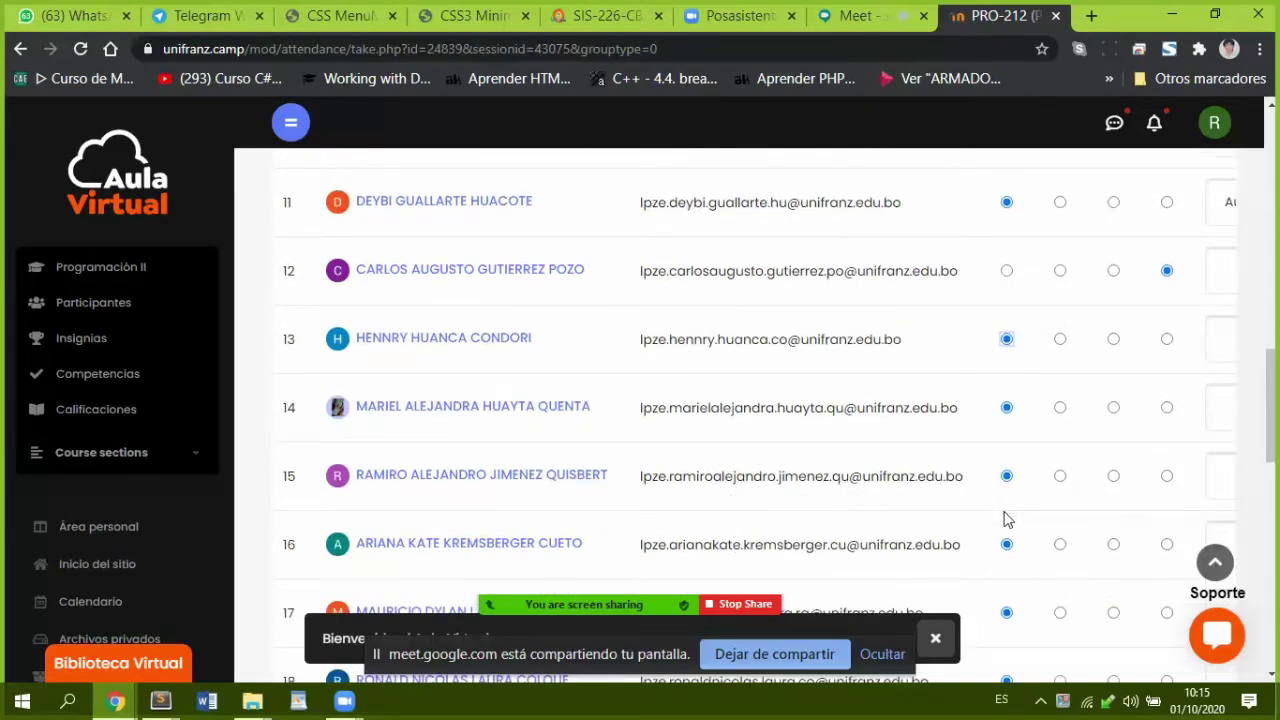
scroll(1006, 519, "down", 1)
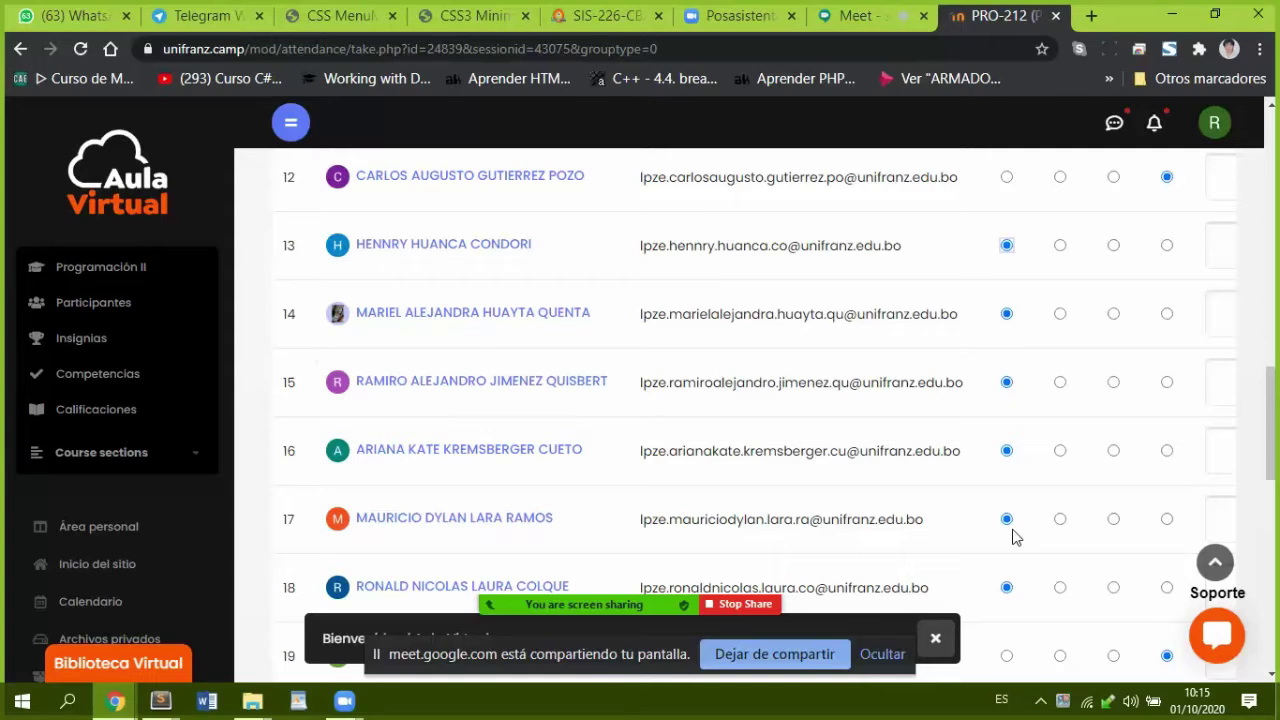
scroll(1012, 537, "down", 1)
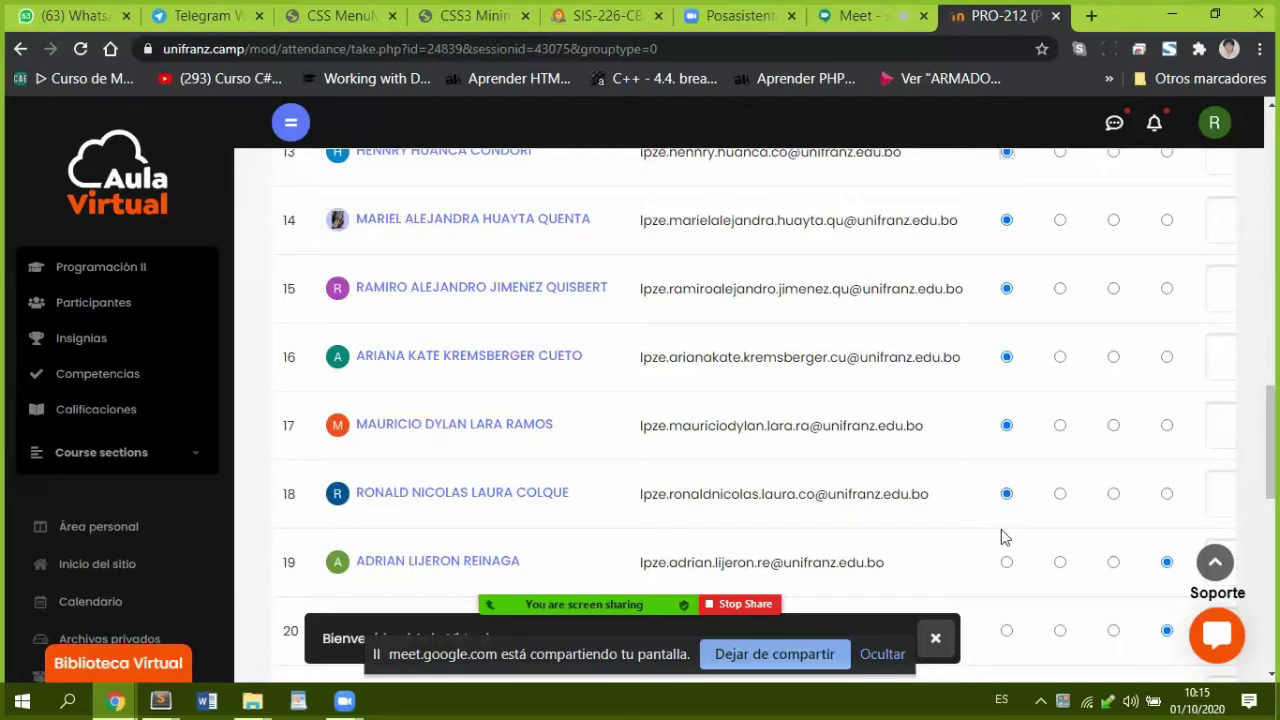
scroll(1001, 529, "down", 1)
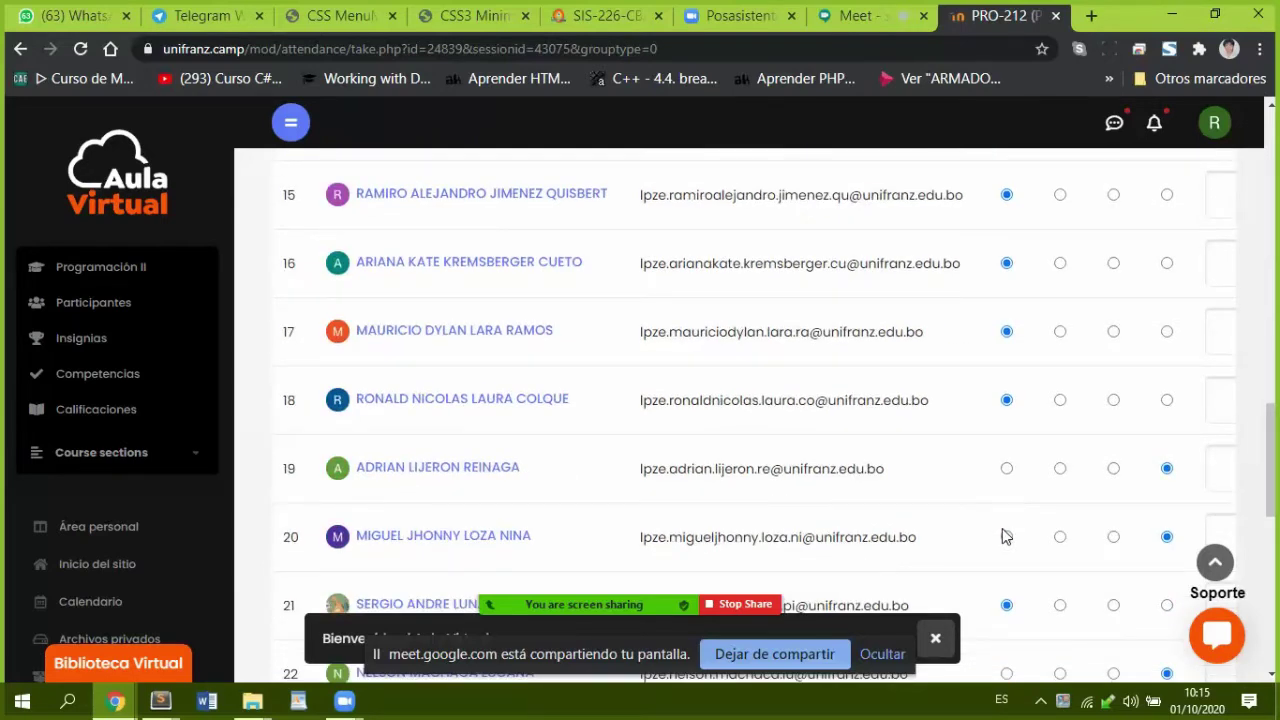
left_click(1006, 468)
scroll(1017, 560, "down", 1)
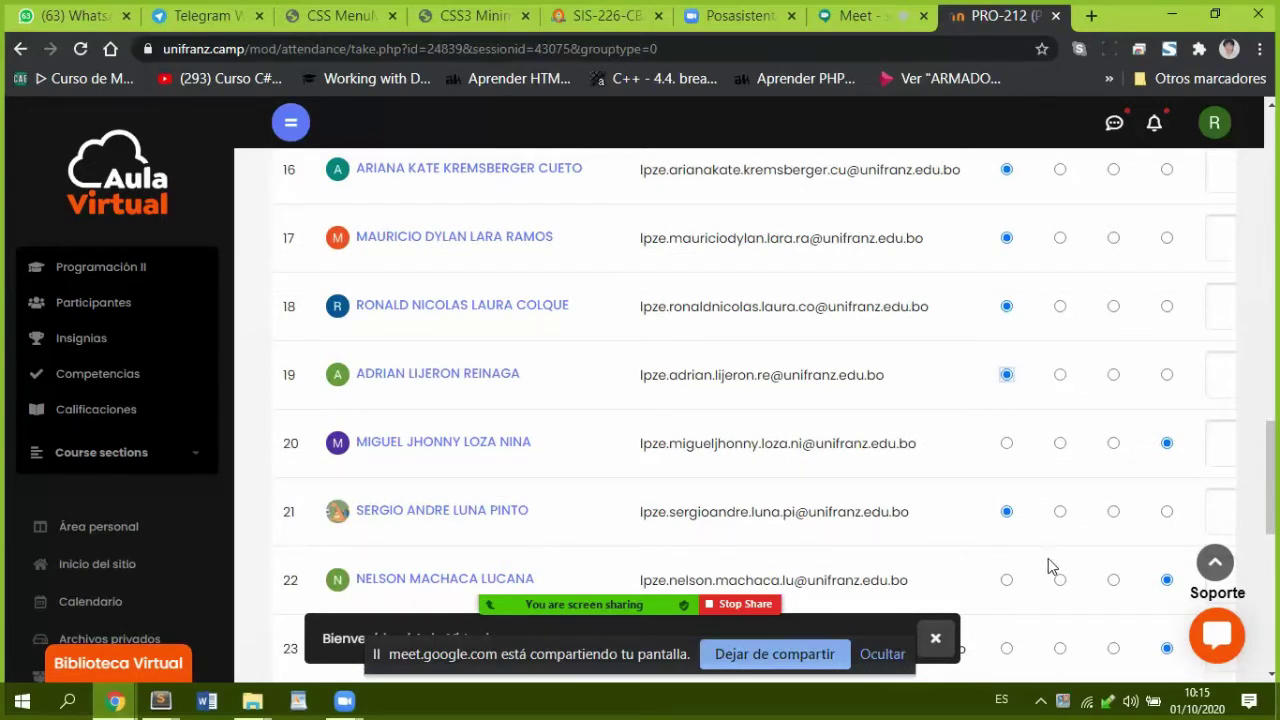
scroll(1058, 554, "down", 1)
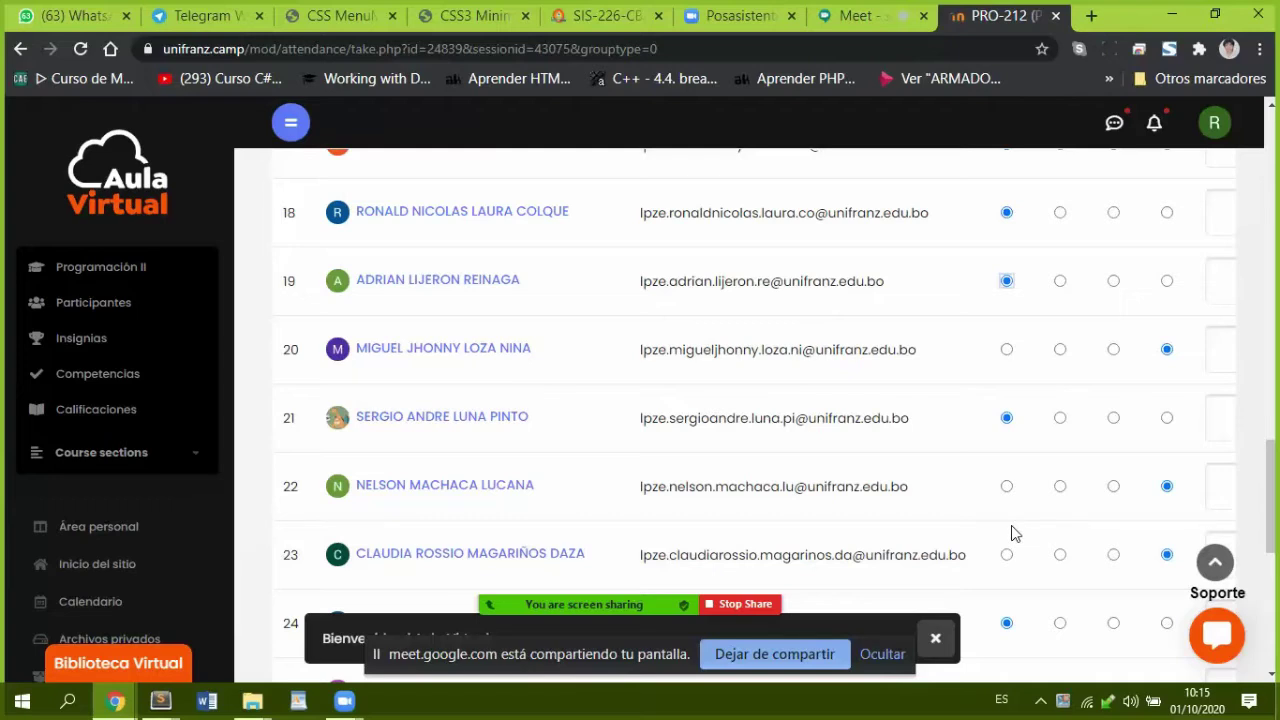
left_click(1006, 486)
Step: Set the attendance of the student in row 25 to F and save this page of the attendance list
scroll(1022, 570, "down", 1)
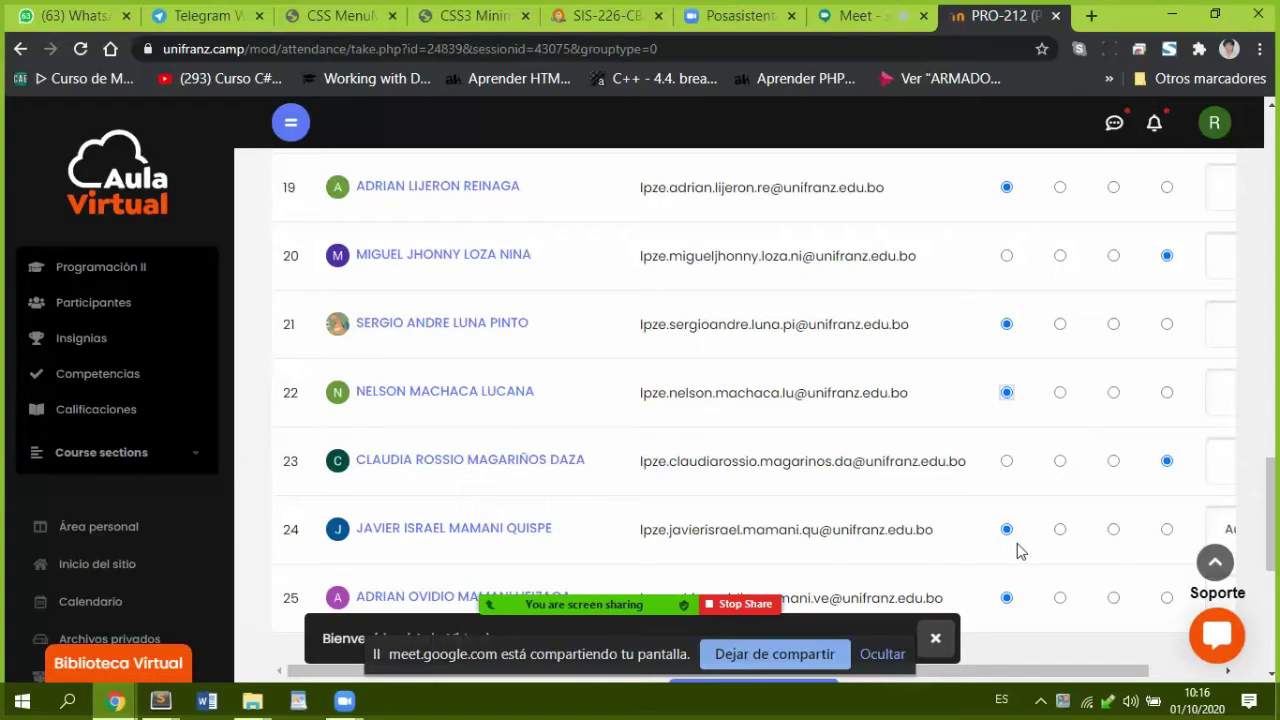
scroll(1017, 549, "down", 1)
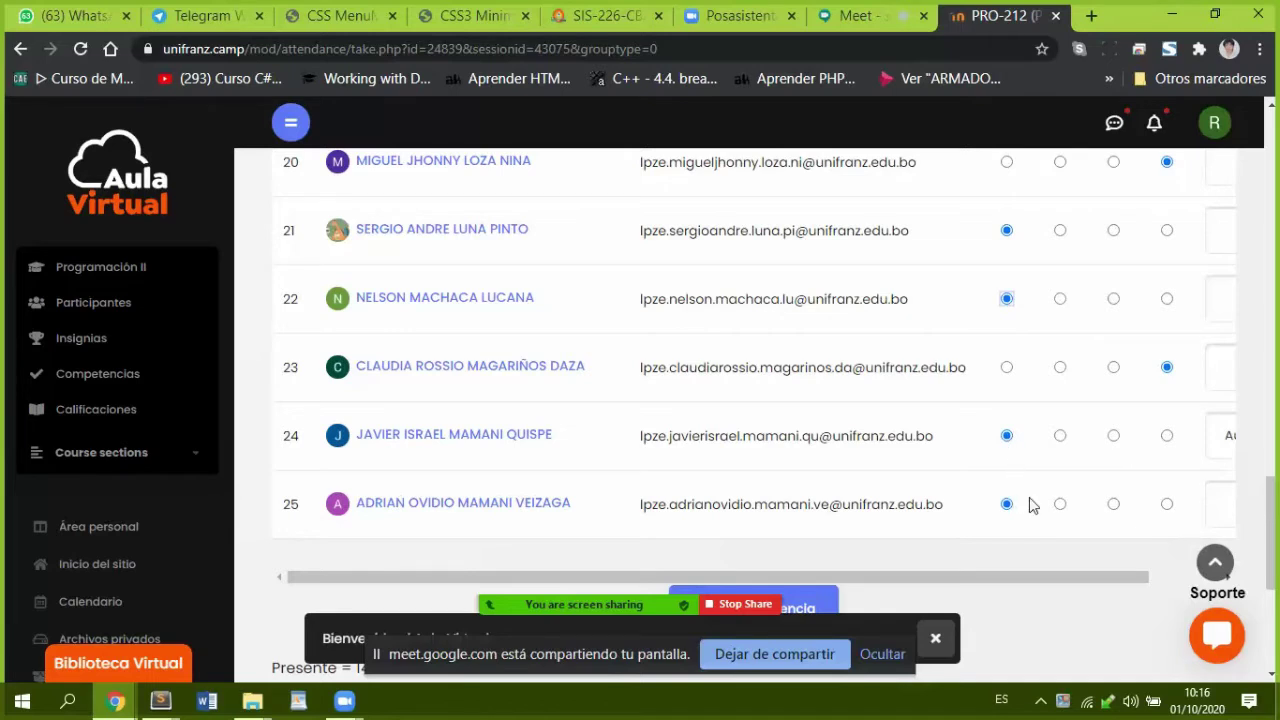
left_click(1166, 506)
scroll(1144, 543, "down", 2)
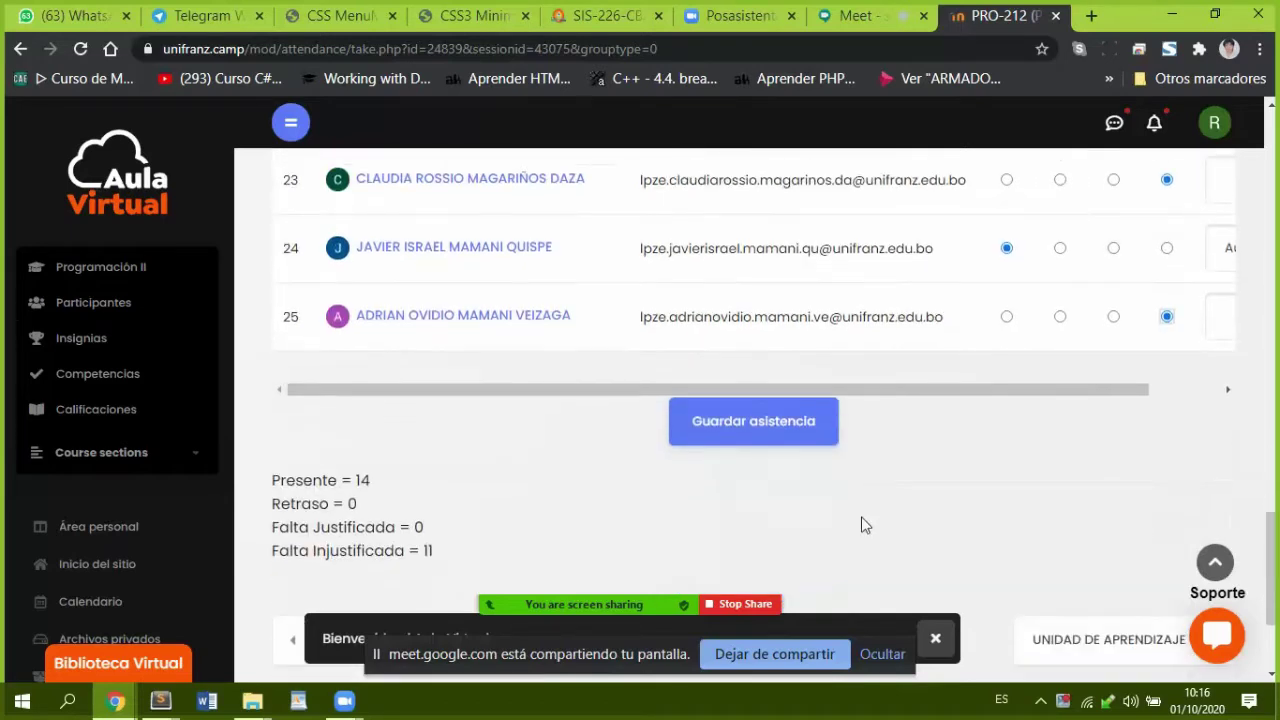
left_click(765, 425)
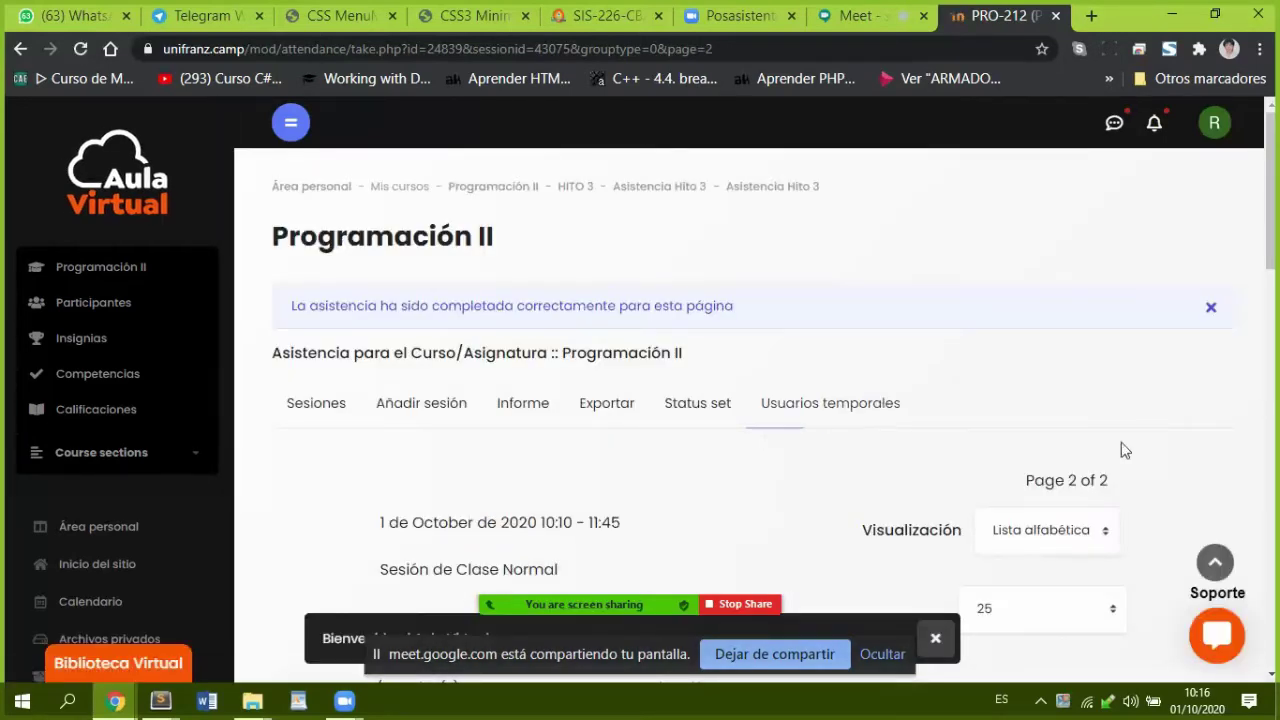
Step: On the second page of the attendance list, set the student in row 2 to F
scroll(1121, 455, "down", 4)
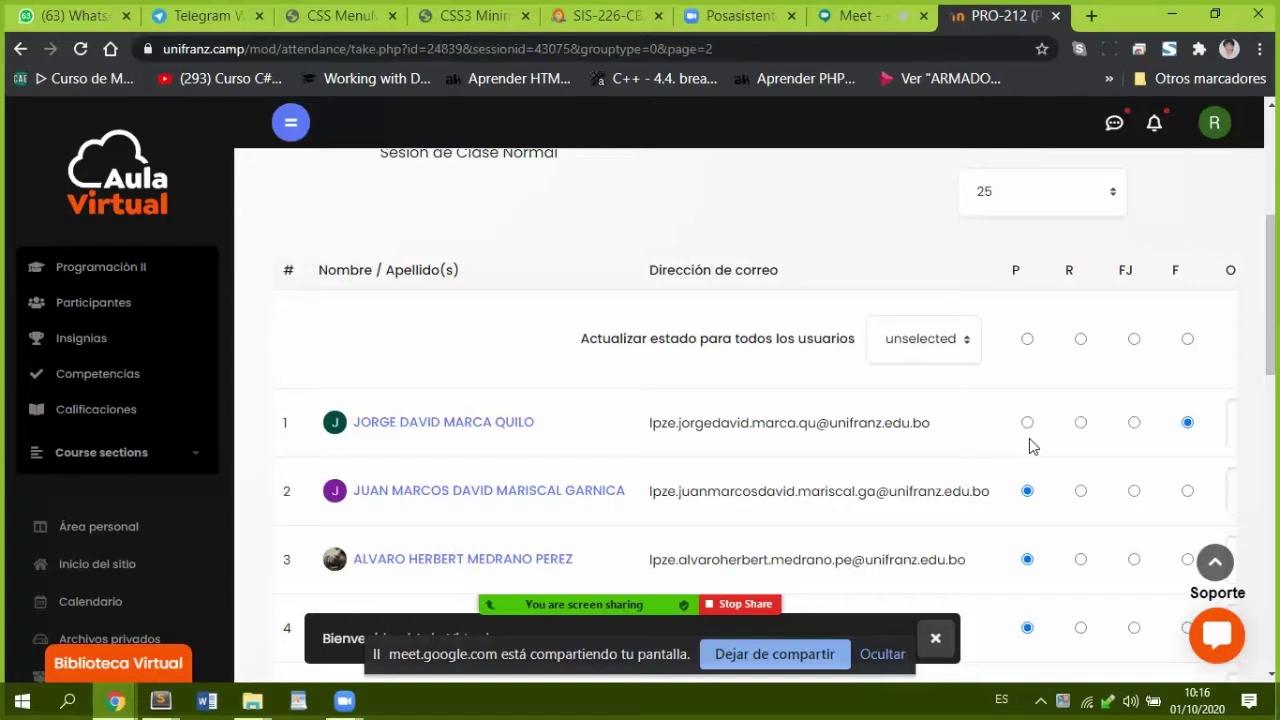
scroll(1032, 446, "down", 1)
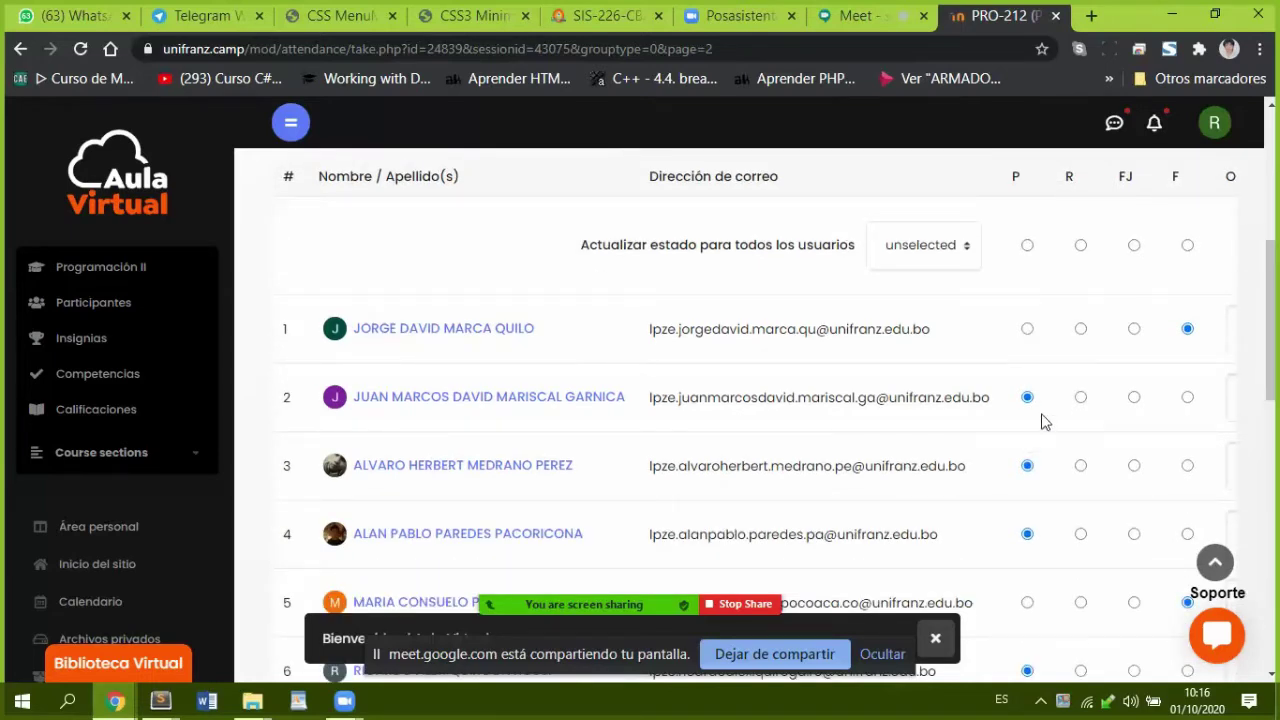
left_click(1187, 399)
scroll(1148, 500, "down", 1)
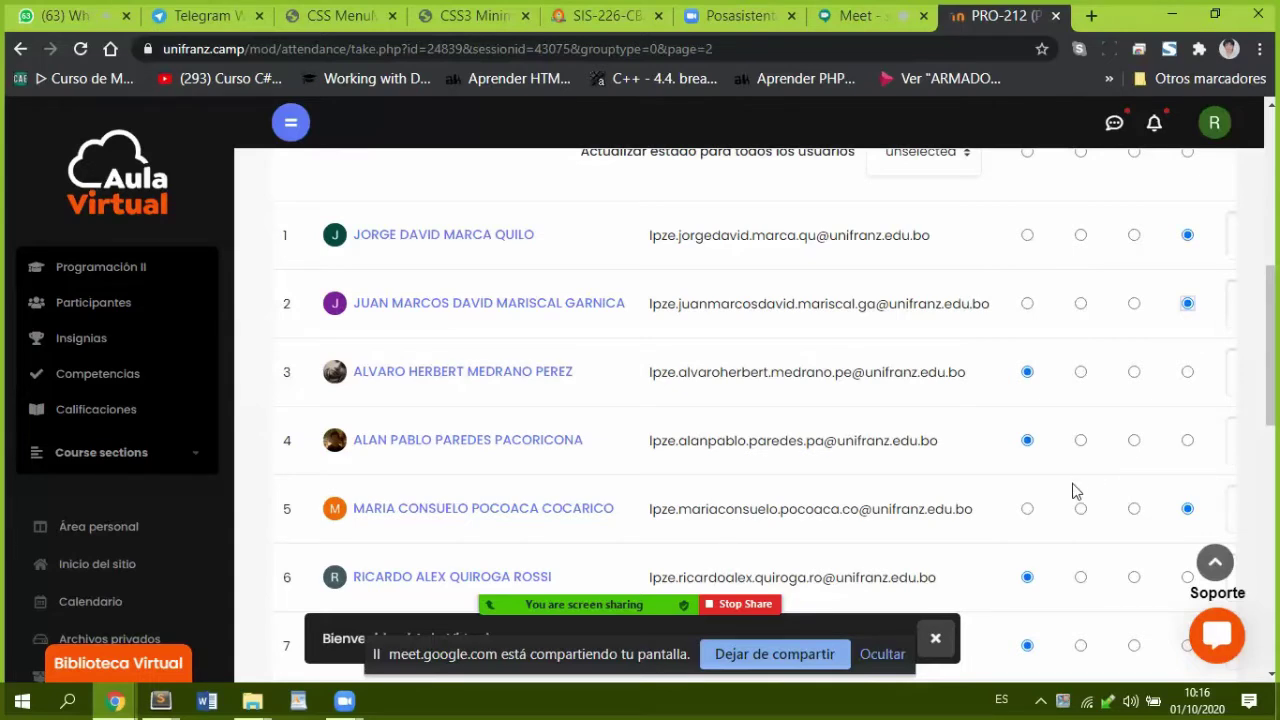
Step: Set the students in rows 10, 11 and 12 of the second page to P and save the attendance
scroll(1080, 485, "down", 1)
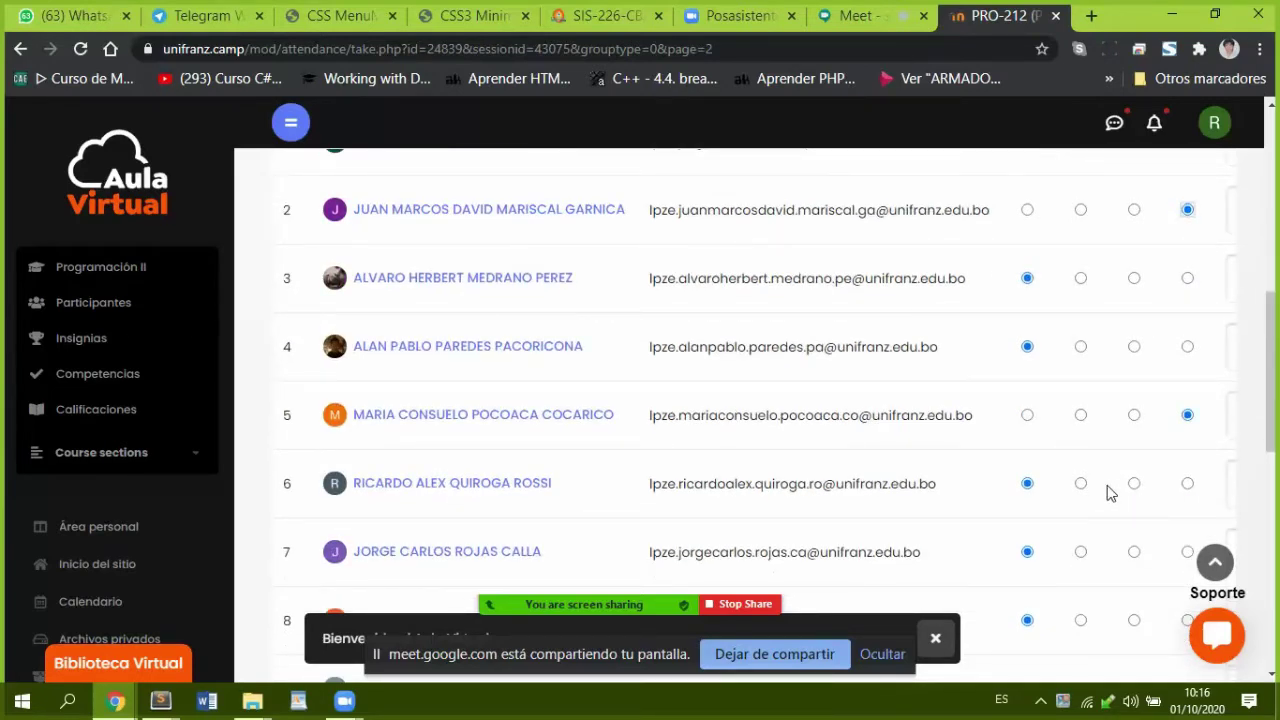
scroll(1108, 492, "down", 1)
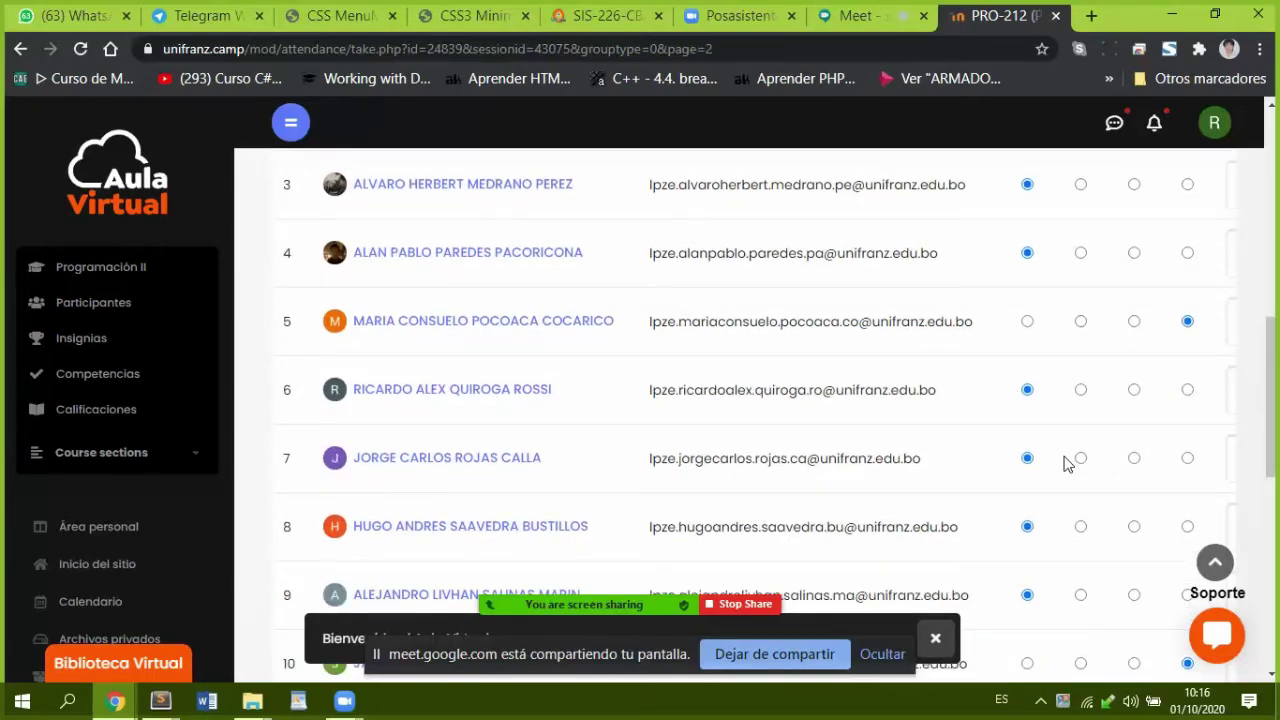
scroll(1068, 463, "down", 1)
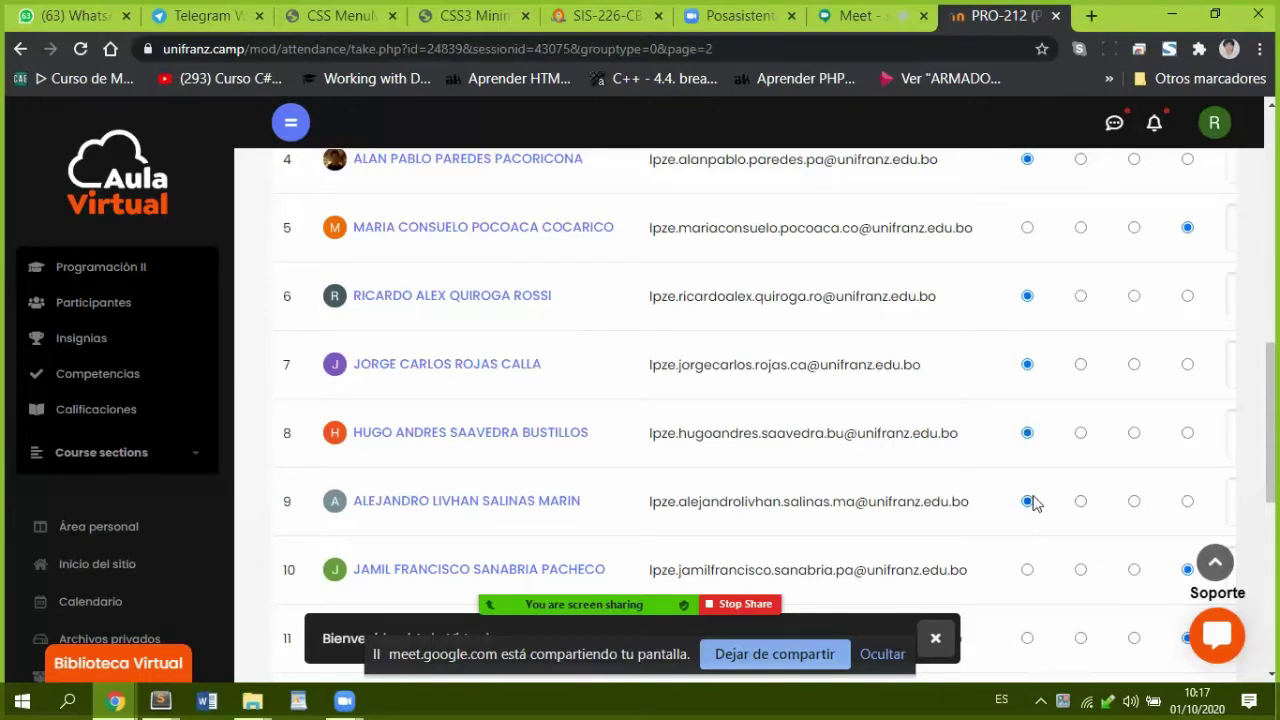
scroll(1045, 508, "down", 1)
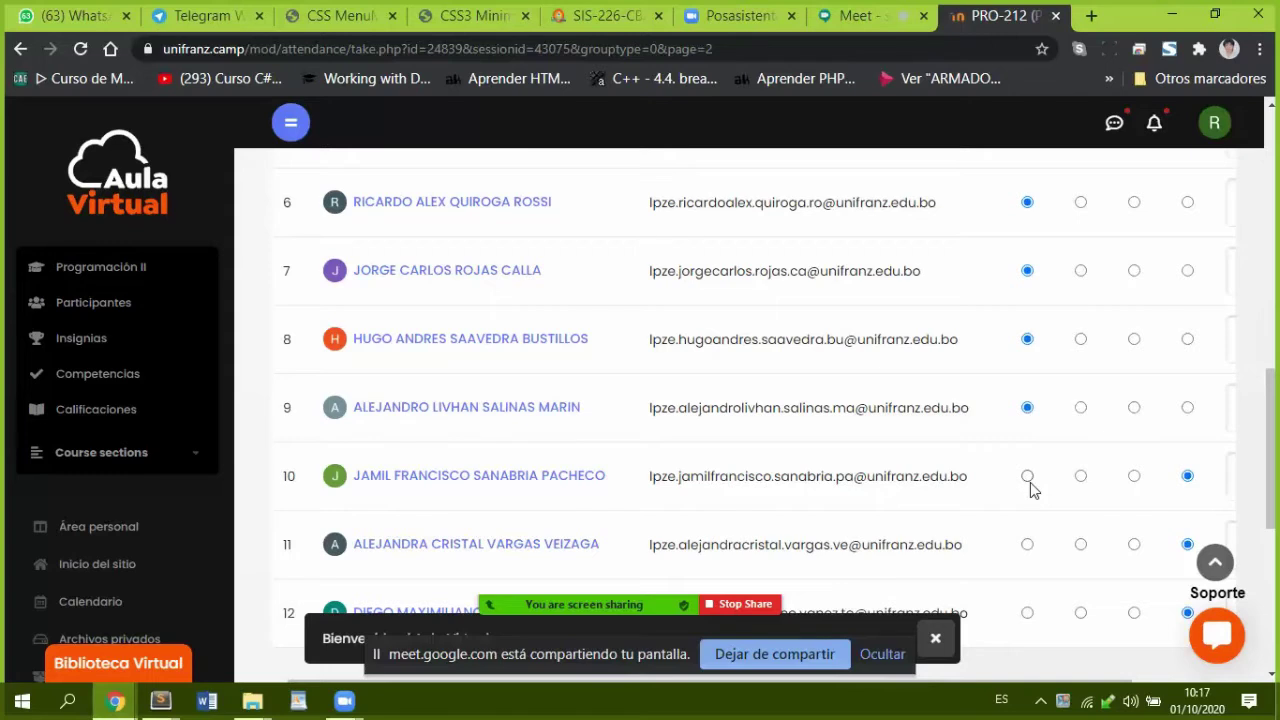
left_click(1030, 484)
scroll(1059, 534, "down", 1)
scroll(1059, 534, "down", 1)
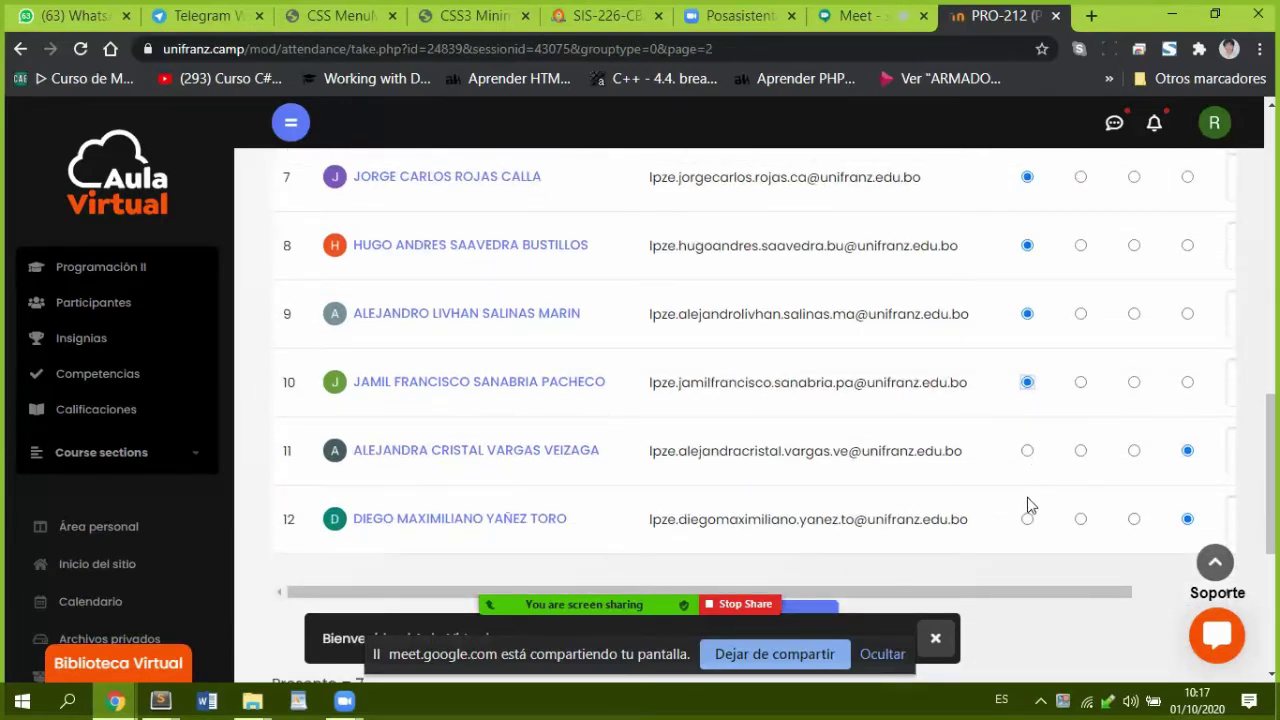
left_click(1028, 451)
left_click(1028, 521)
scroll(730, 563, "down", 1)
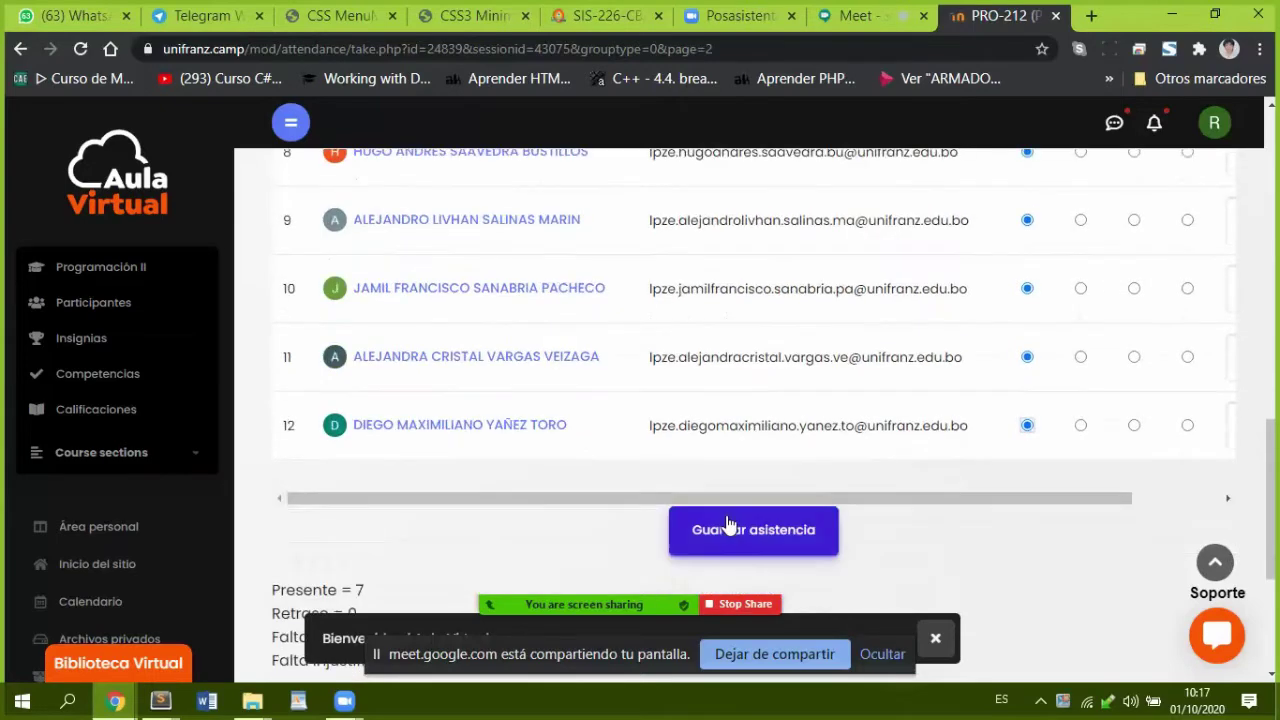
left_click(714, 534)
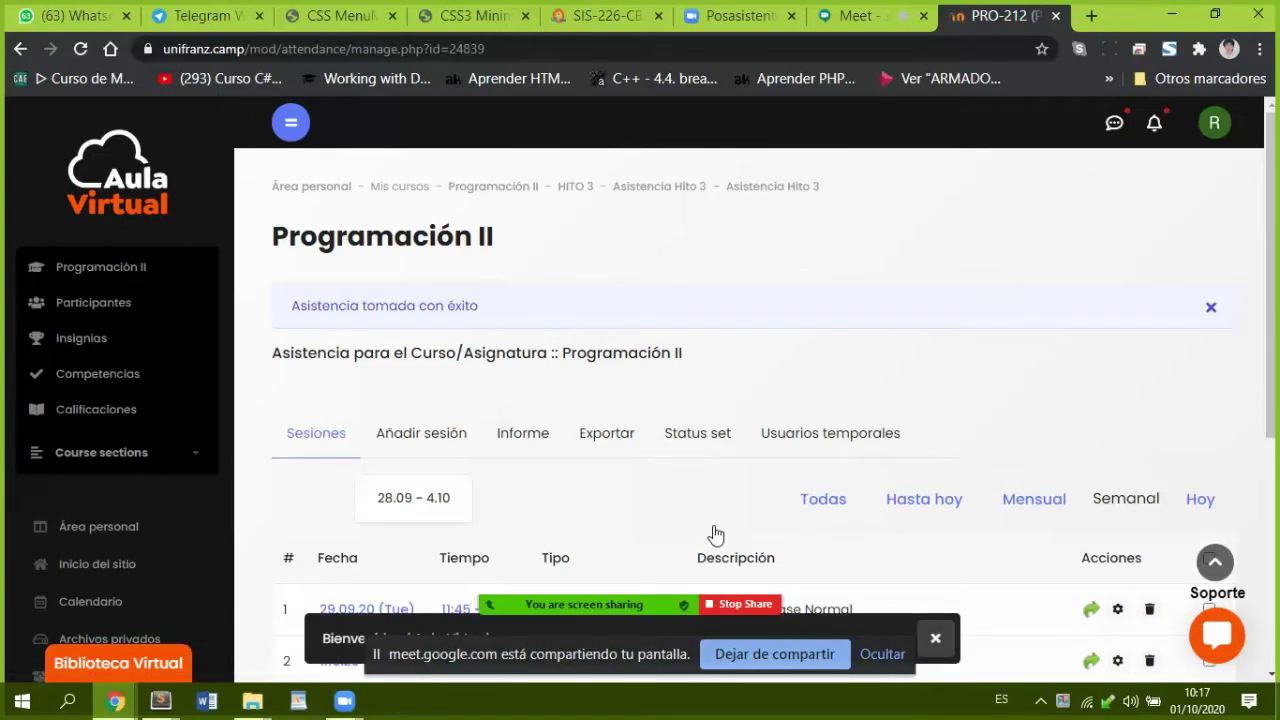
Step: Reopen the attendance list of the 1.10.20 session, recheck the statuses on its first page and save that page
scroll(716, 535, "down", 3)
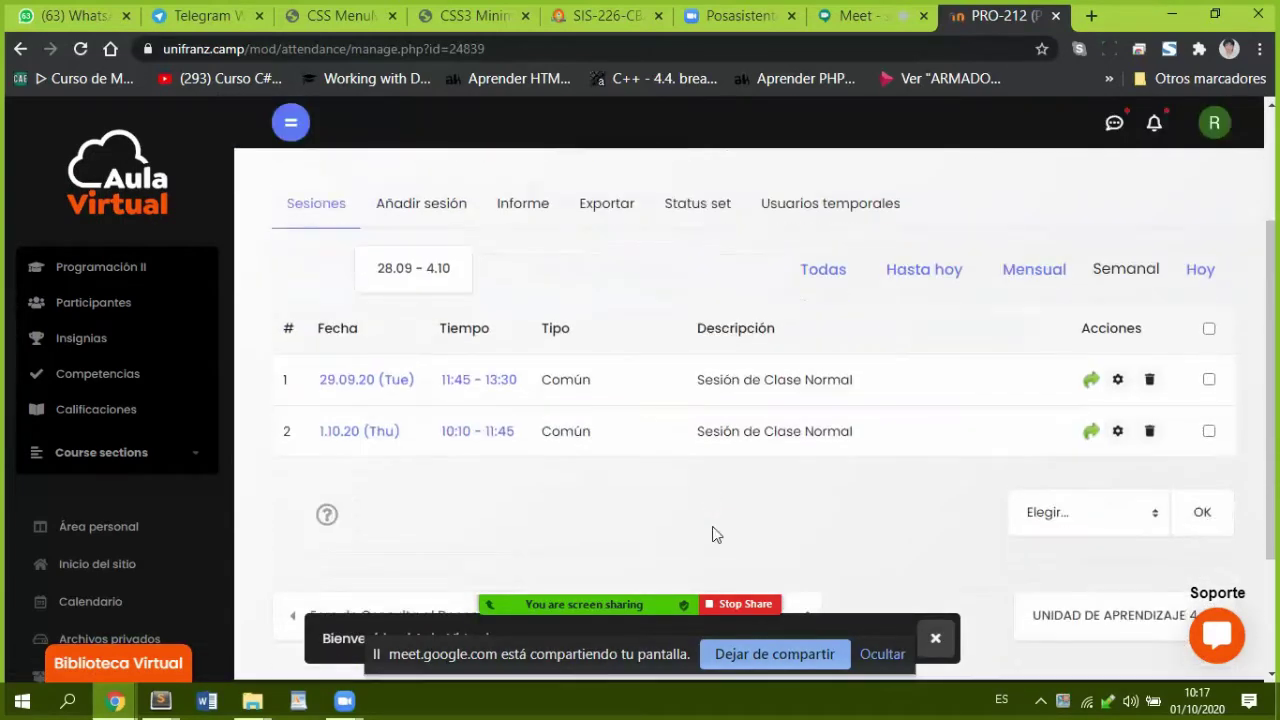
left_click(1093, 434)
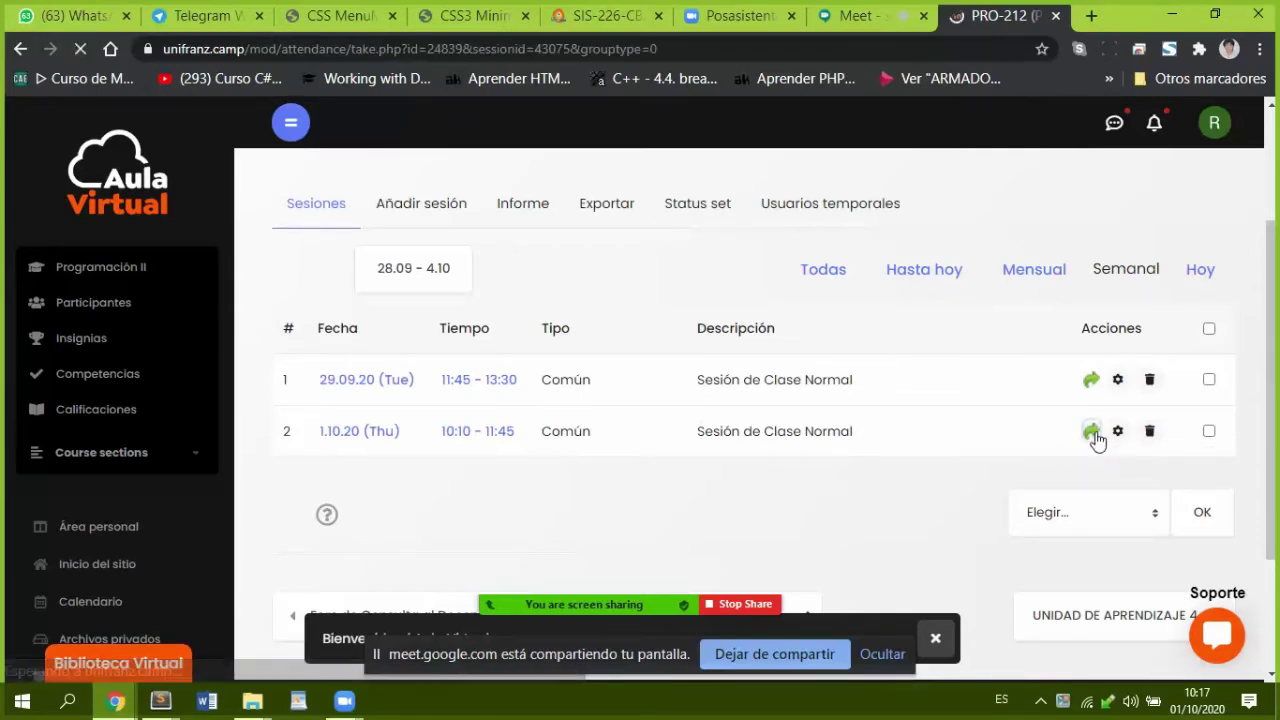
scroll(1095, 445, "down", 7)
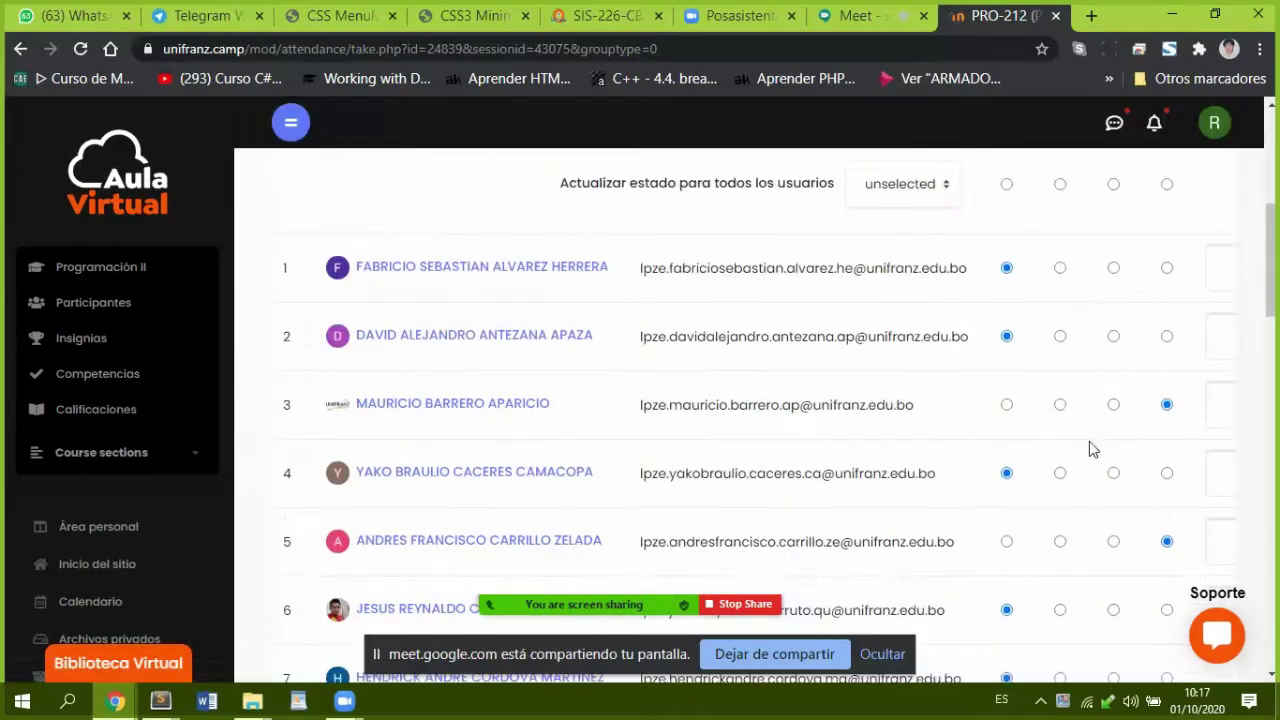
scroll(1093, 450, "down", 8)
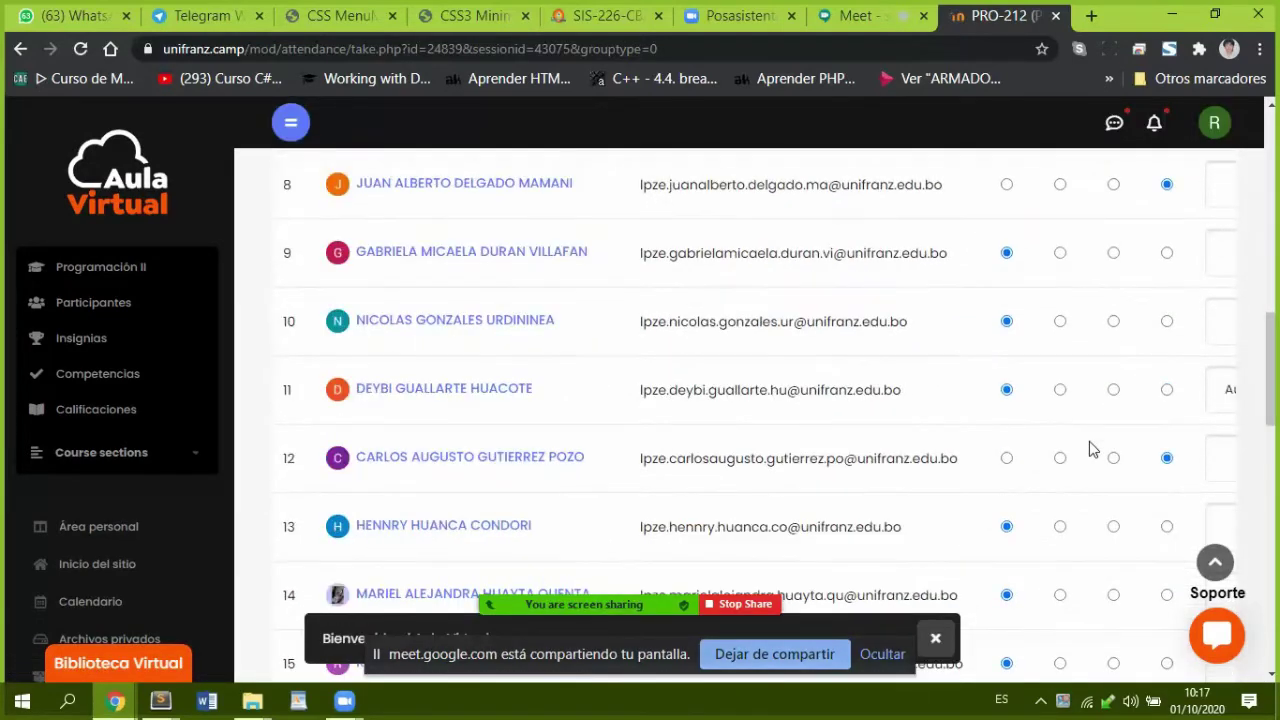
scroll(1093, 450, "down", 4)
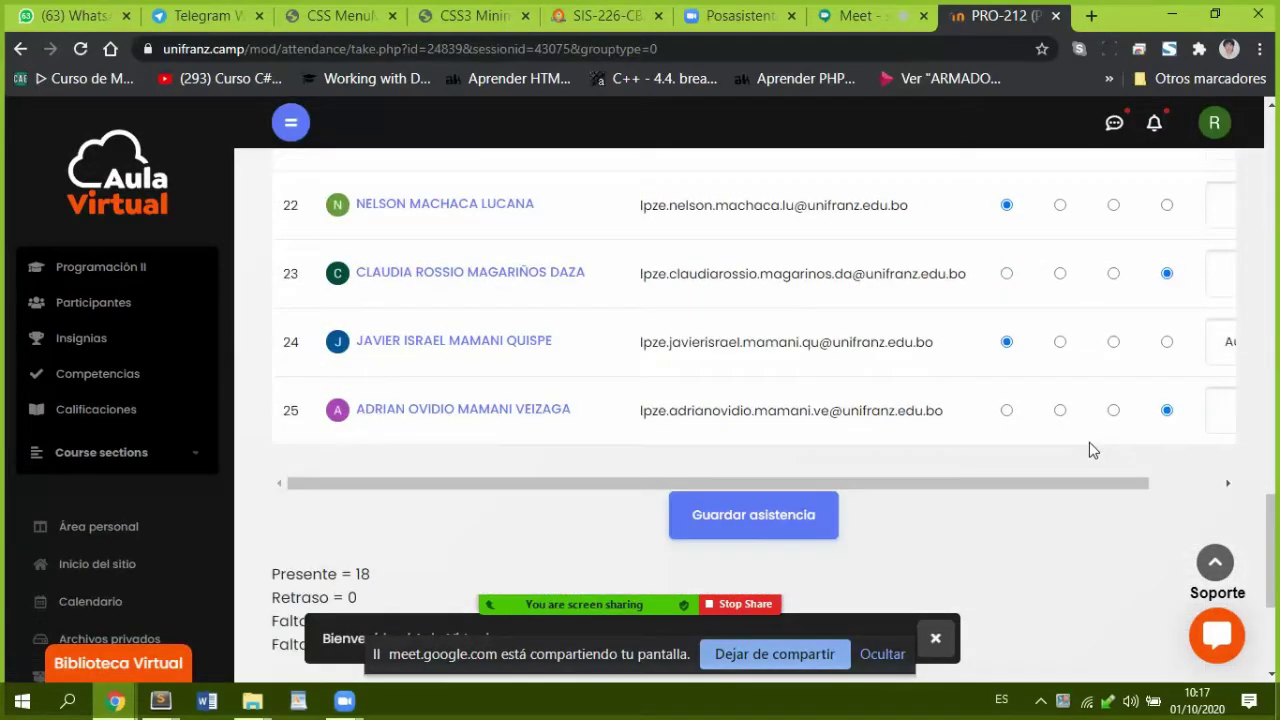
scroll(1090, 444, "up", 15)
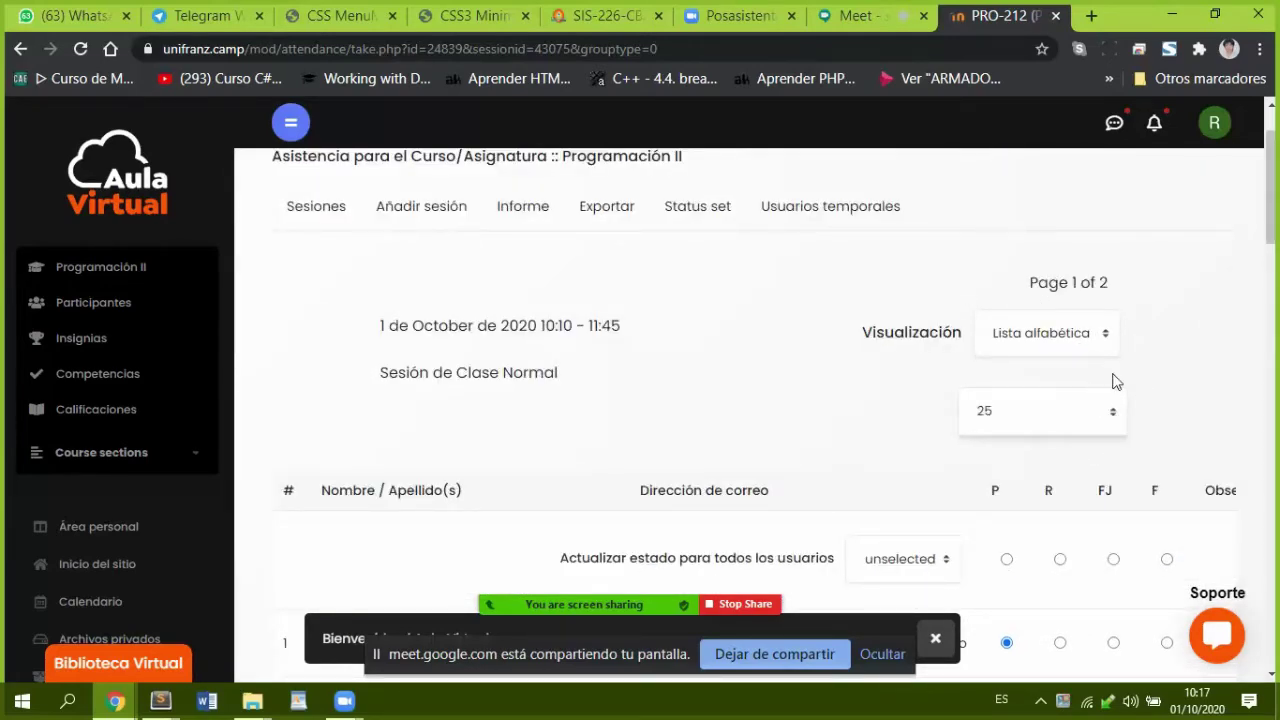
scroll(1100, 342, "up", 1)
scroll(1102, 345, "up", 1)
scroll(1102, 345, "down", 10)
scroll(1100, 348, "down", 10)
left_click(797, 245)
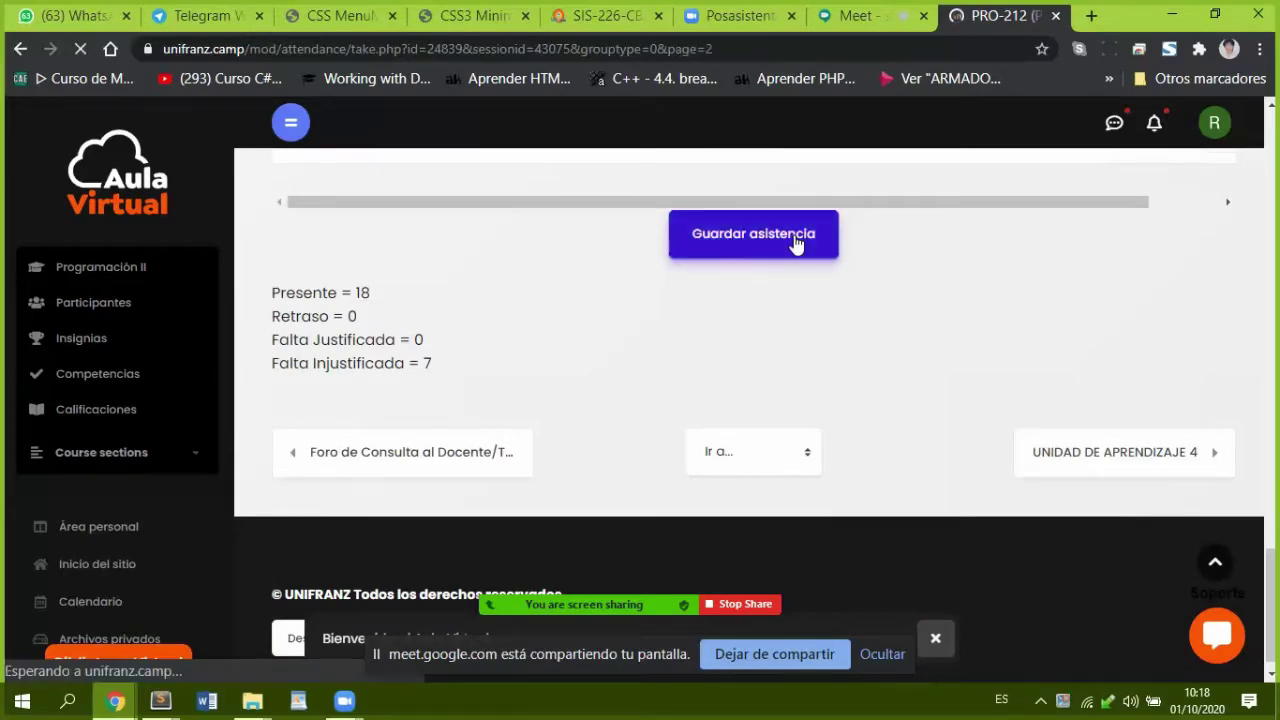
Step: Review the attendance status marked for each student on the second page of the list
scroll(881, 331, "down", 8)
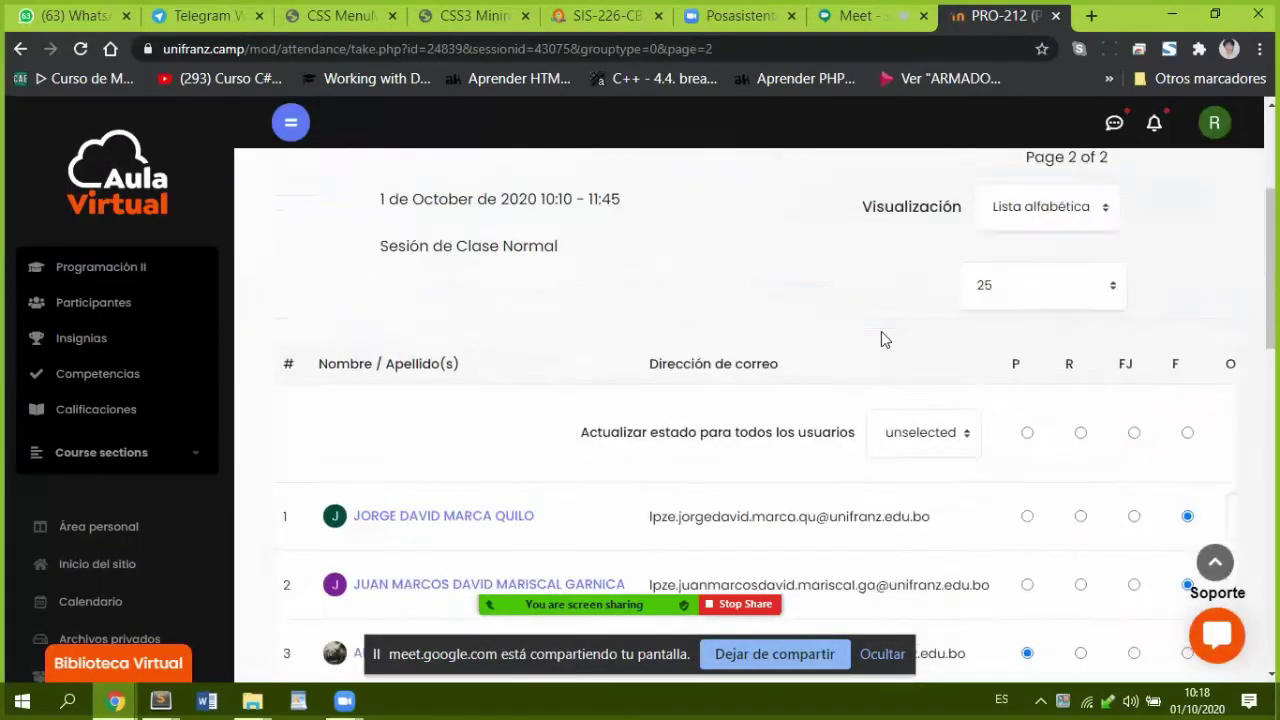
scroll(881, 333, "down", 2)
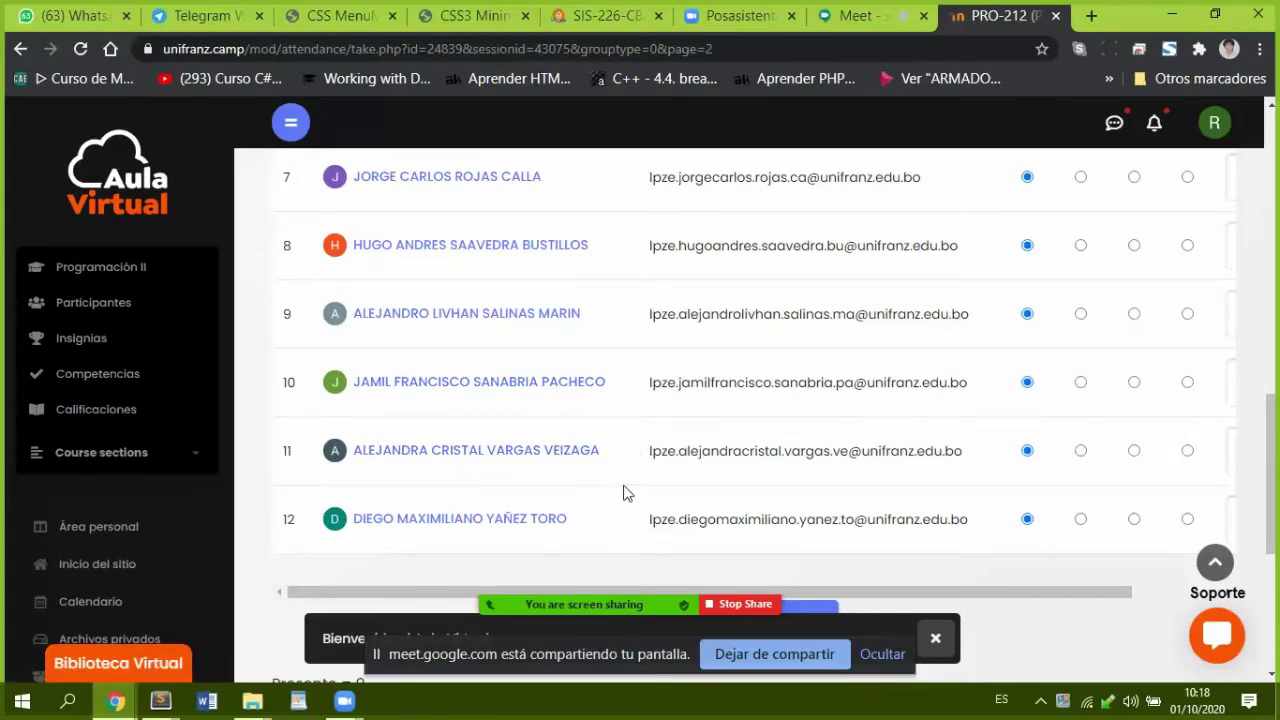
scroll(624, 490, "down", 2)
scroll(890, 474, "up", 2)
scroll(836, 447, "up", 6)
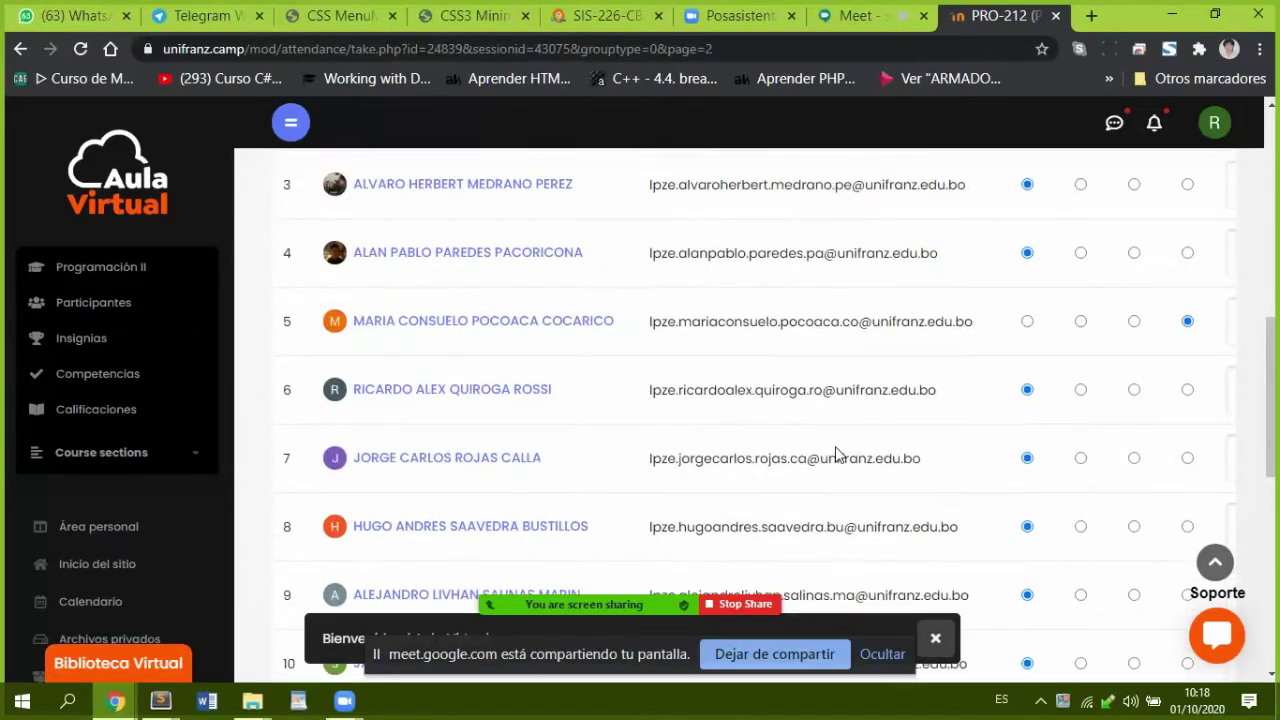
scroll(835, 453, "down", 2)
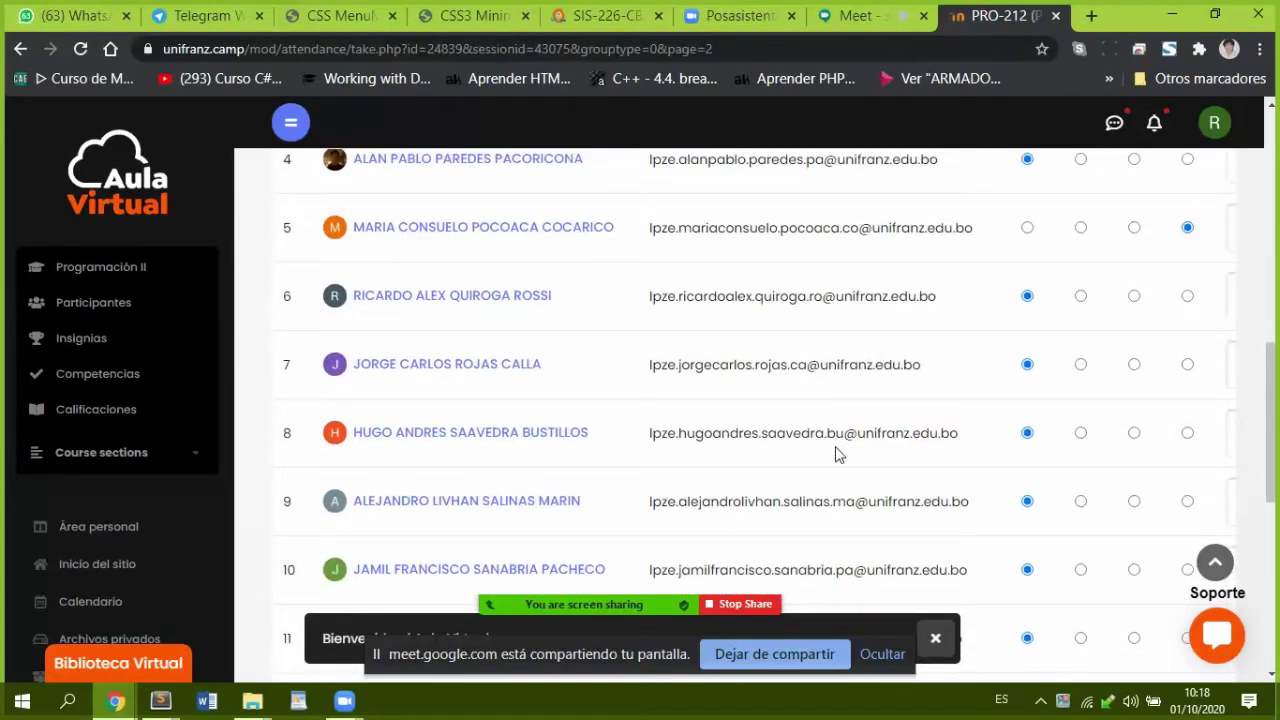
scroll(838, 453, "down", 4)
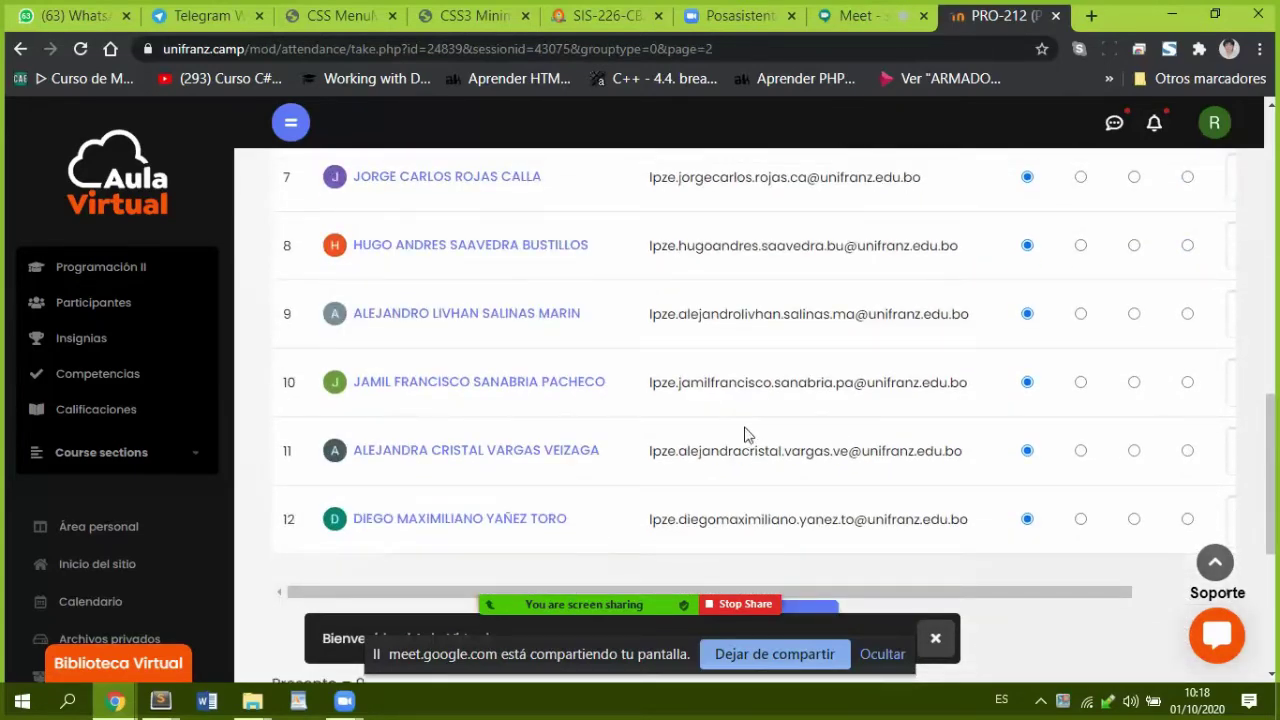
scroll(773, 435, "down", 4)
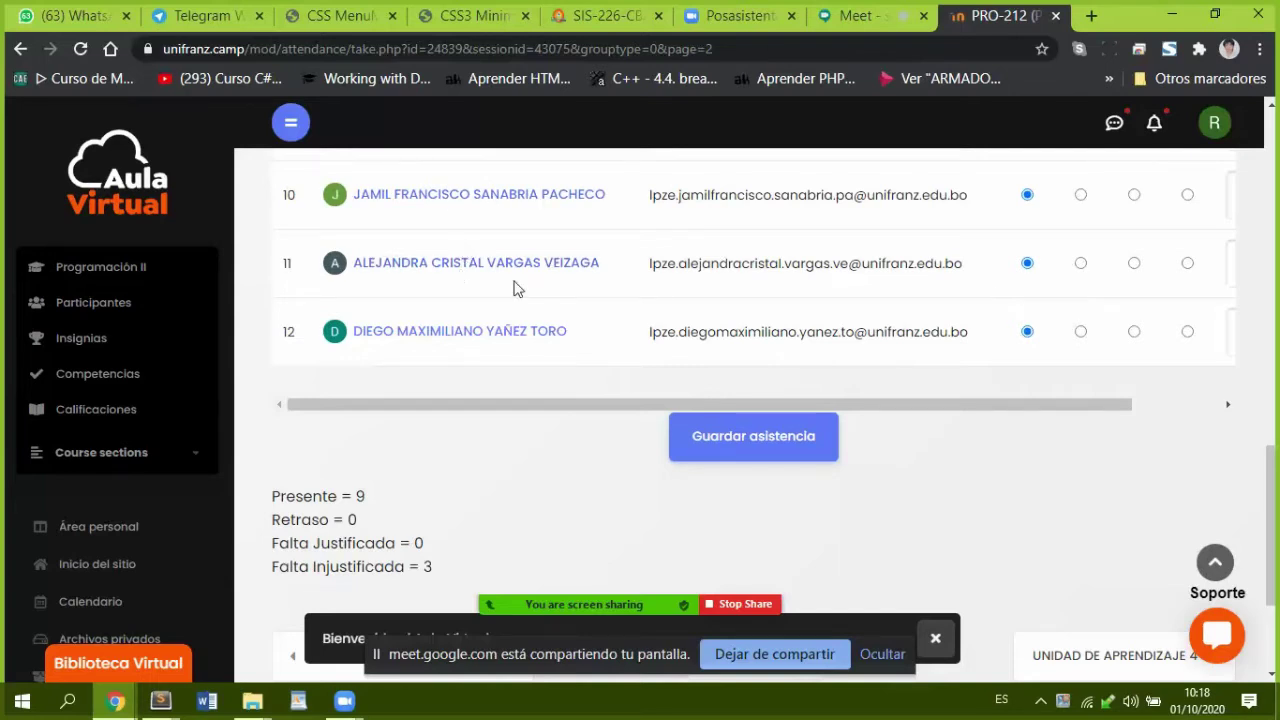
scroll(520, 289, "up", 2)
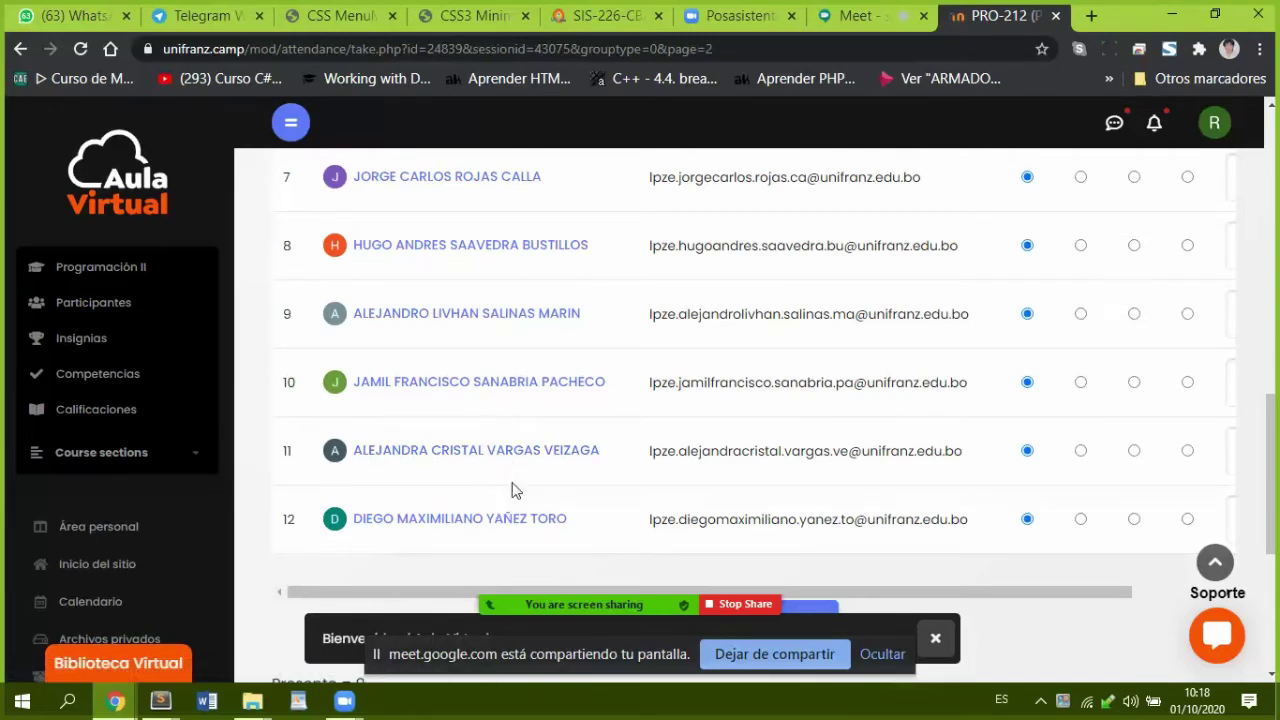
scroll(510, 470, "down", 3)
scroll(508, 463, "up", 4)
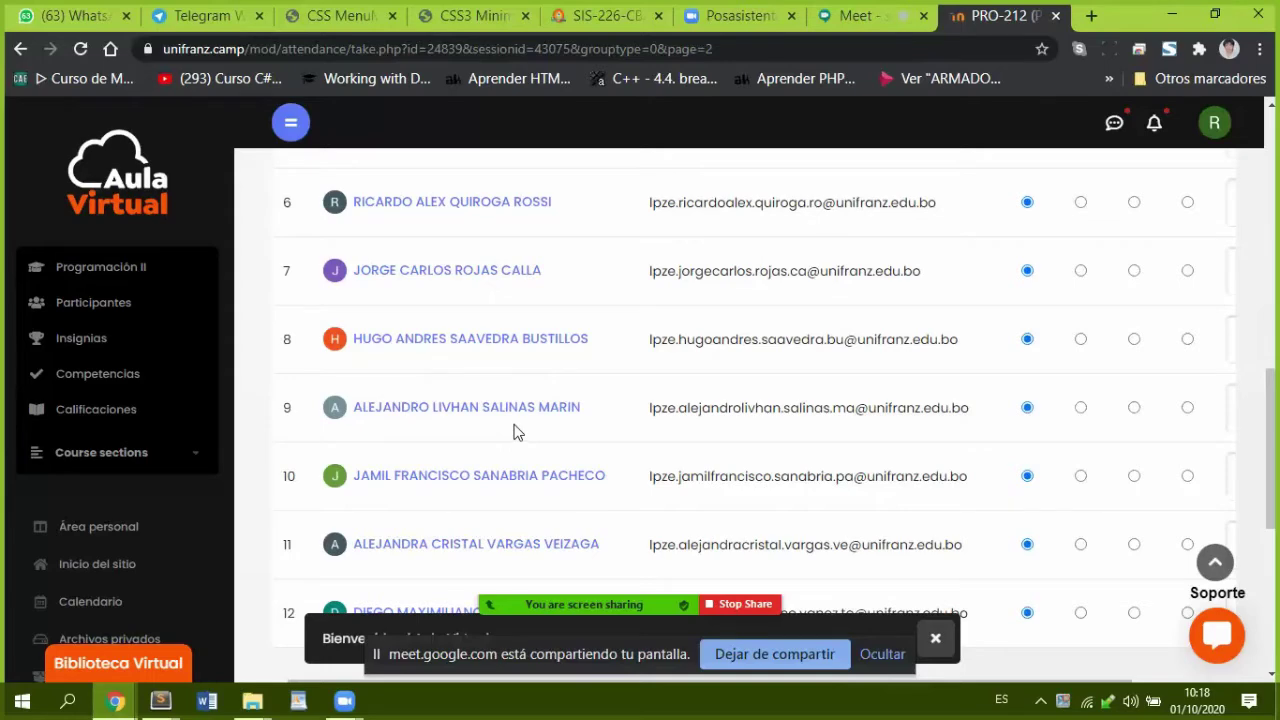
scroll(517, 432, "down", 2)
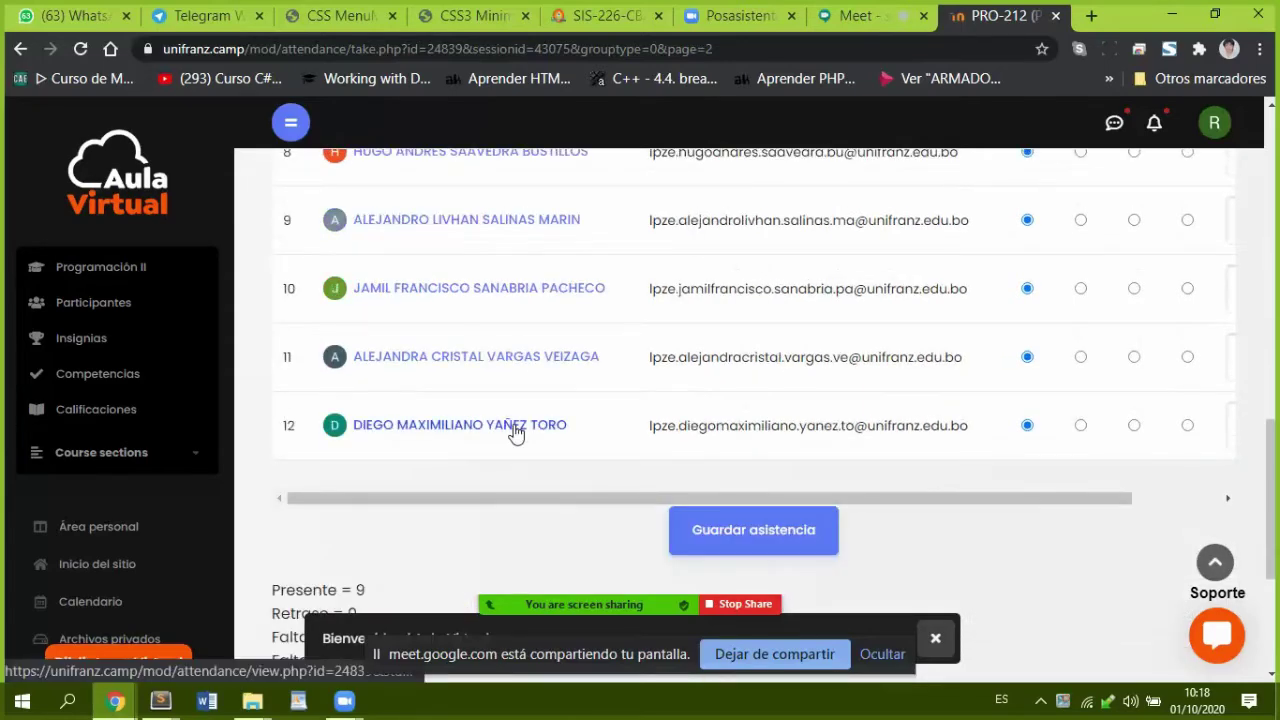
scroll(515, 432, "up", 8)
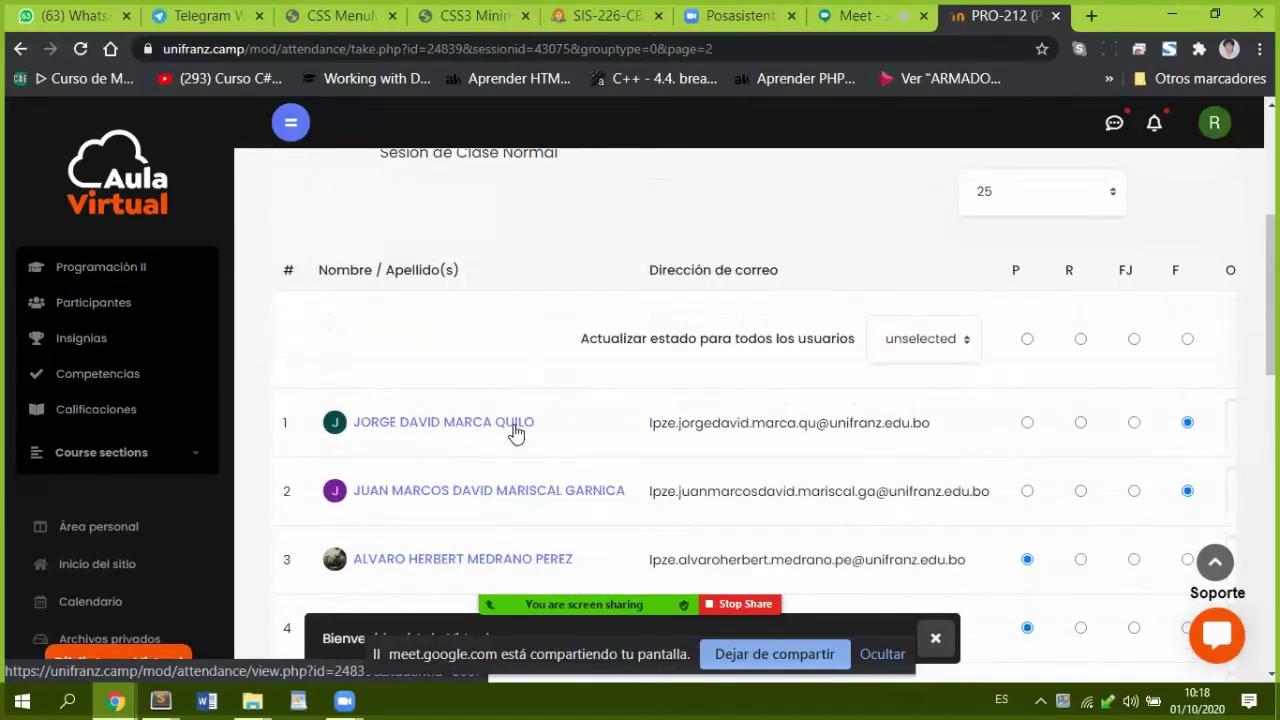
scroll(517, 454, "down", 1)
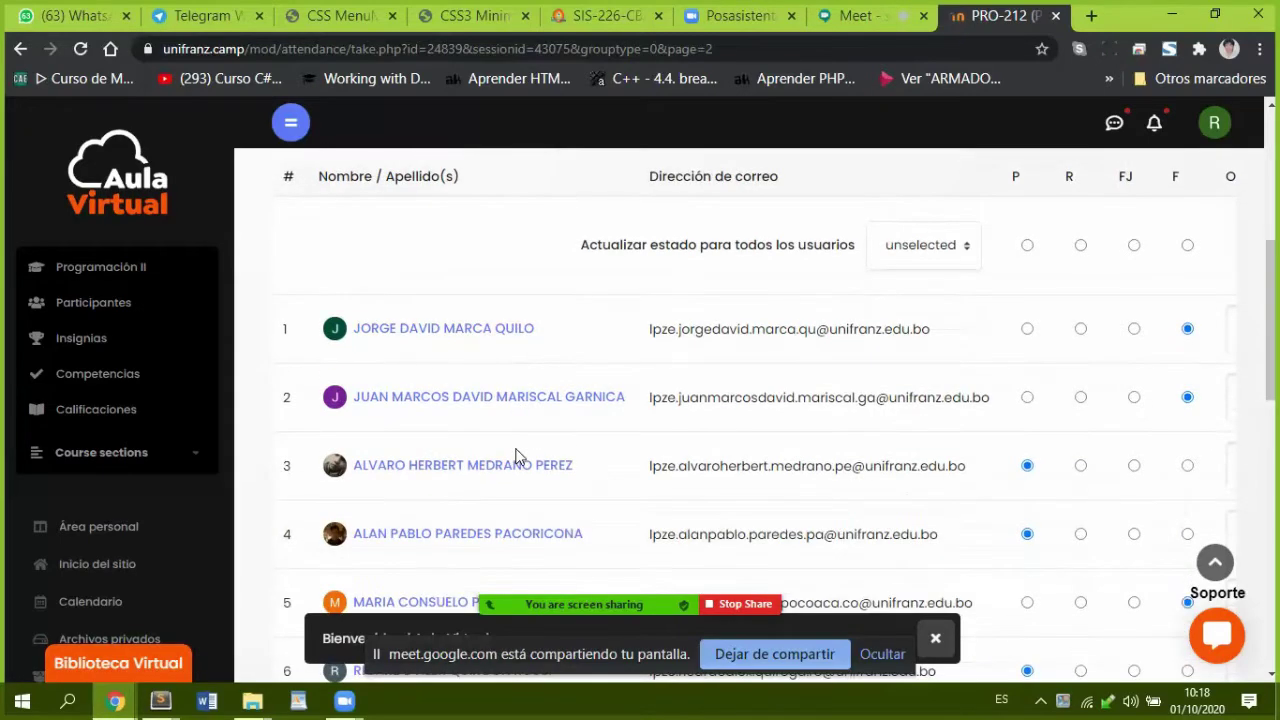
Step: Check the session details and attendance totals of the second page and save its attendance
scroll(517, 457, "up", 4)
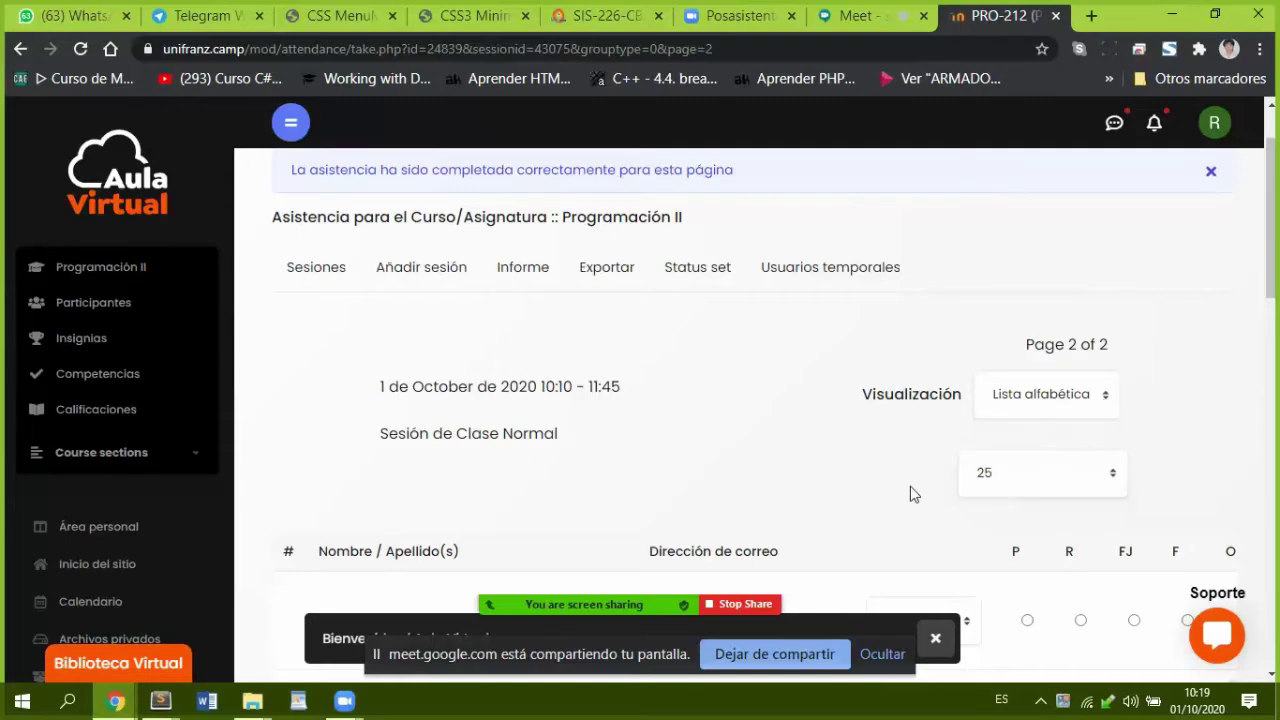
scroll(910, 490, "down", 3)
scroll(910, 492, "down", 10)
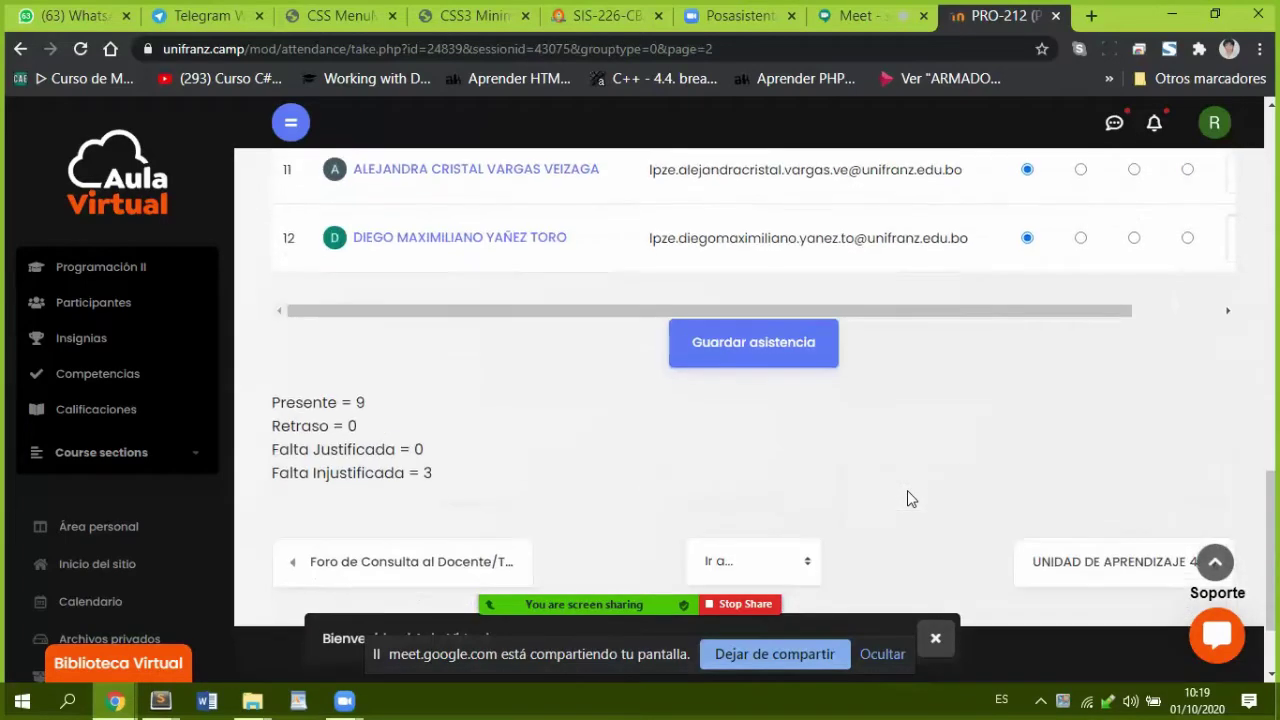
left_click(781, 355)
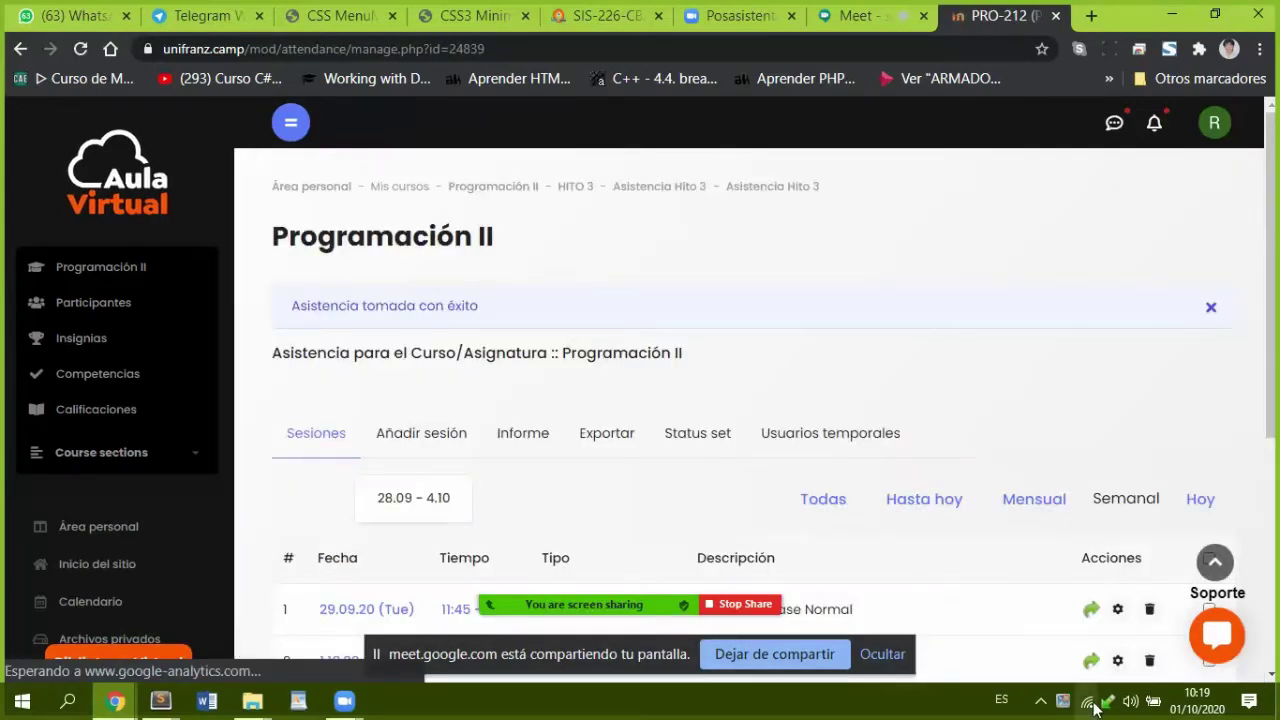
Step: Reopen the 1.10.20 session's attendance list, set the student in row 25 of the first page to P and save that page
left_click(1090, 662)
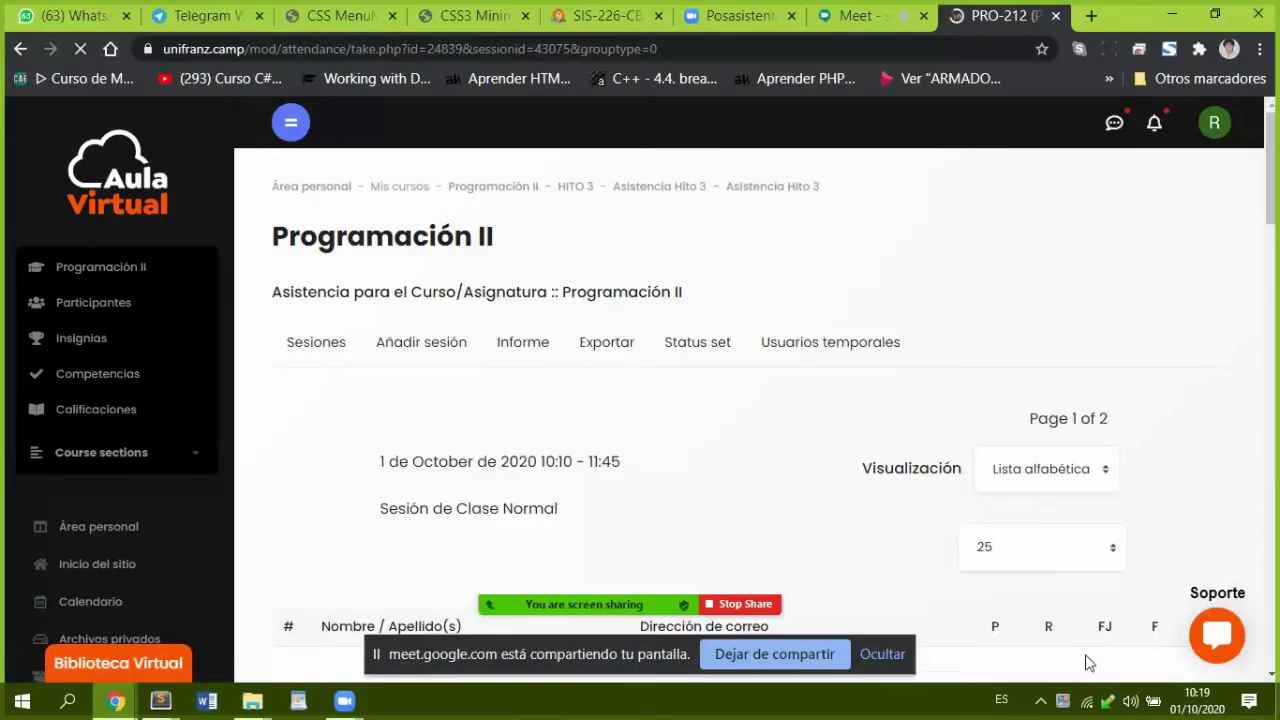
scroll(1030, 600, "down", 5)
scroll(1018, 592, "down", 2)
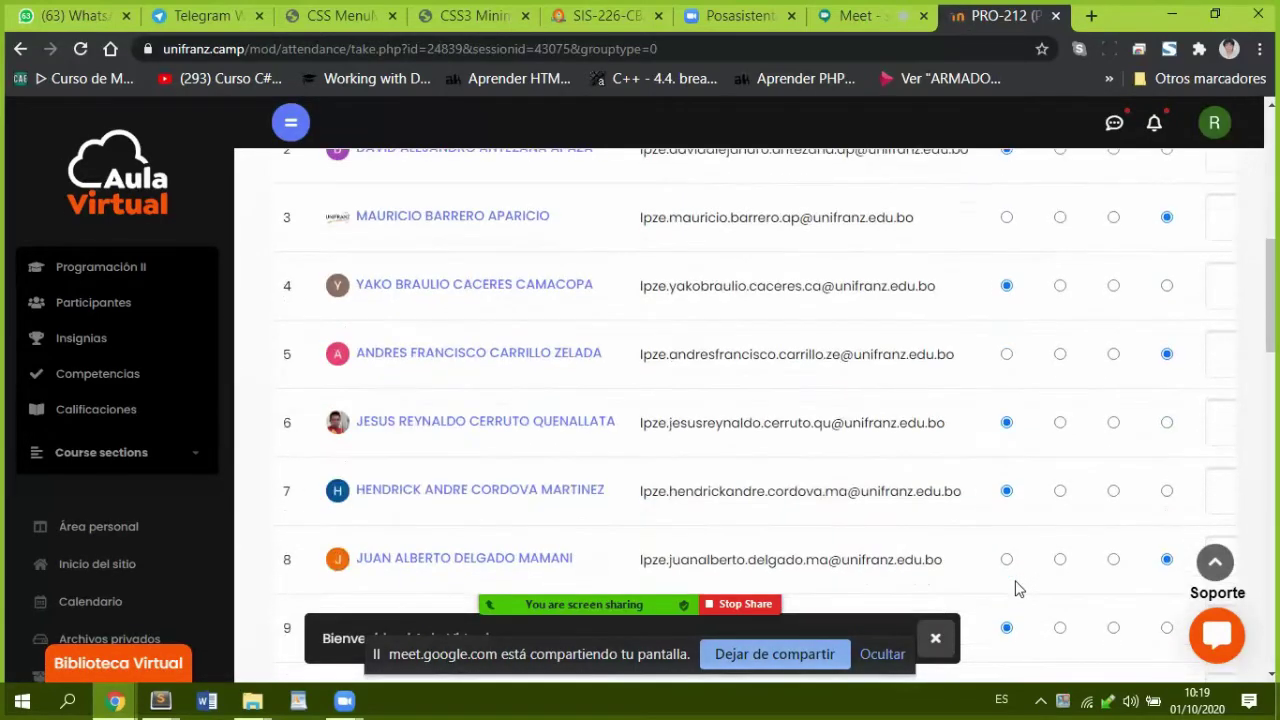
scroll(1018, 590, "down", 2)
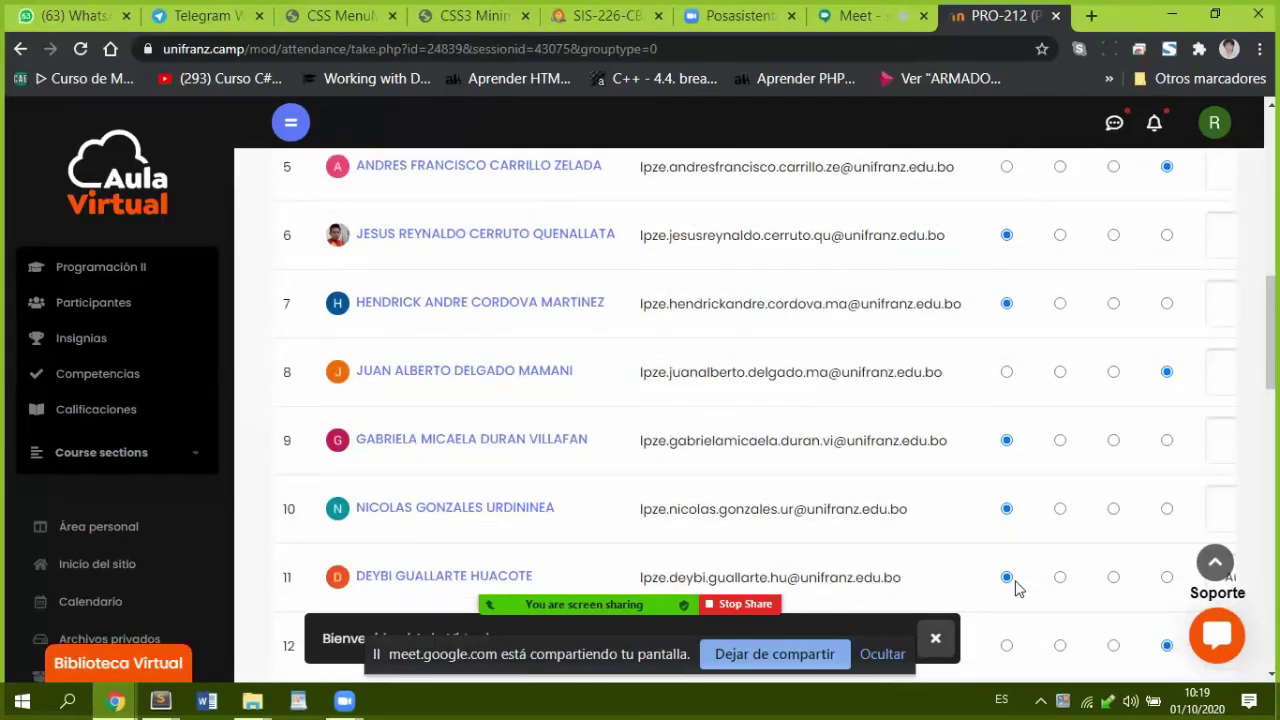
scroll(1015, 588, "down", 4)
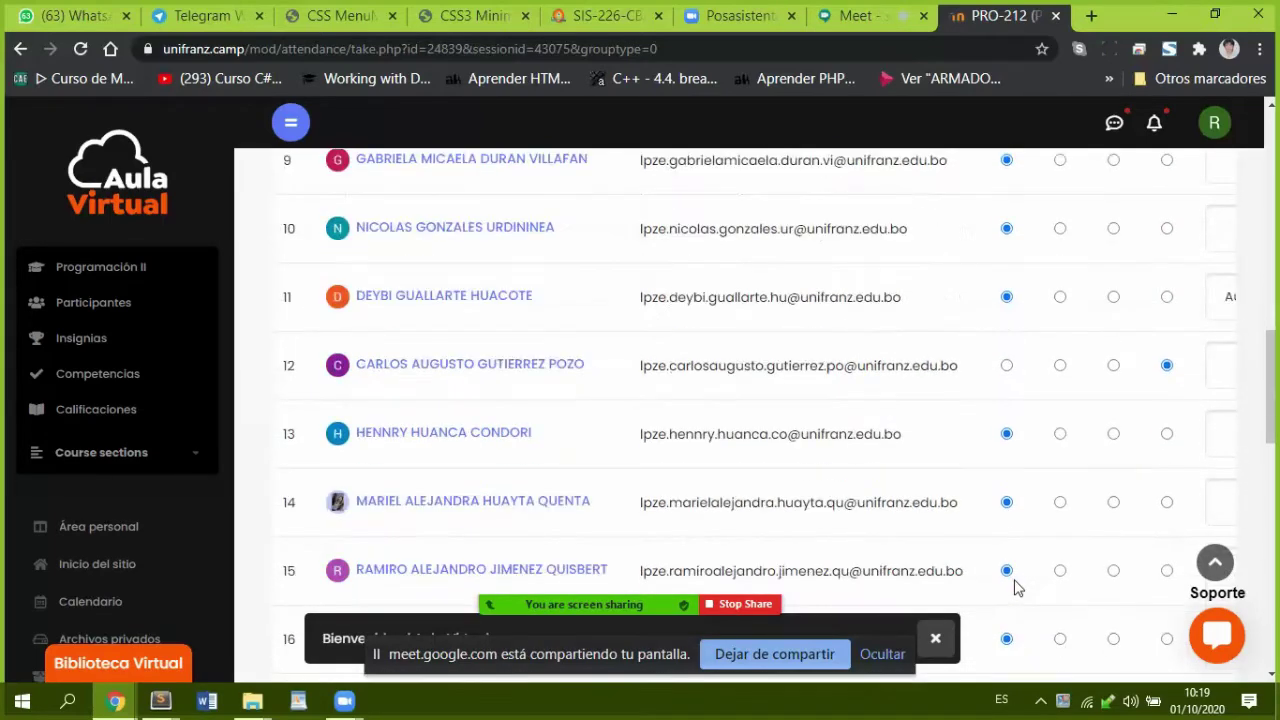
scroll(1015, 585, "down", 3)
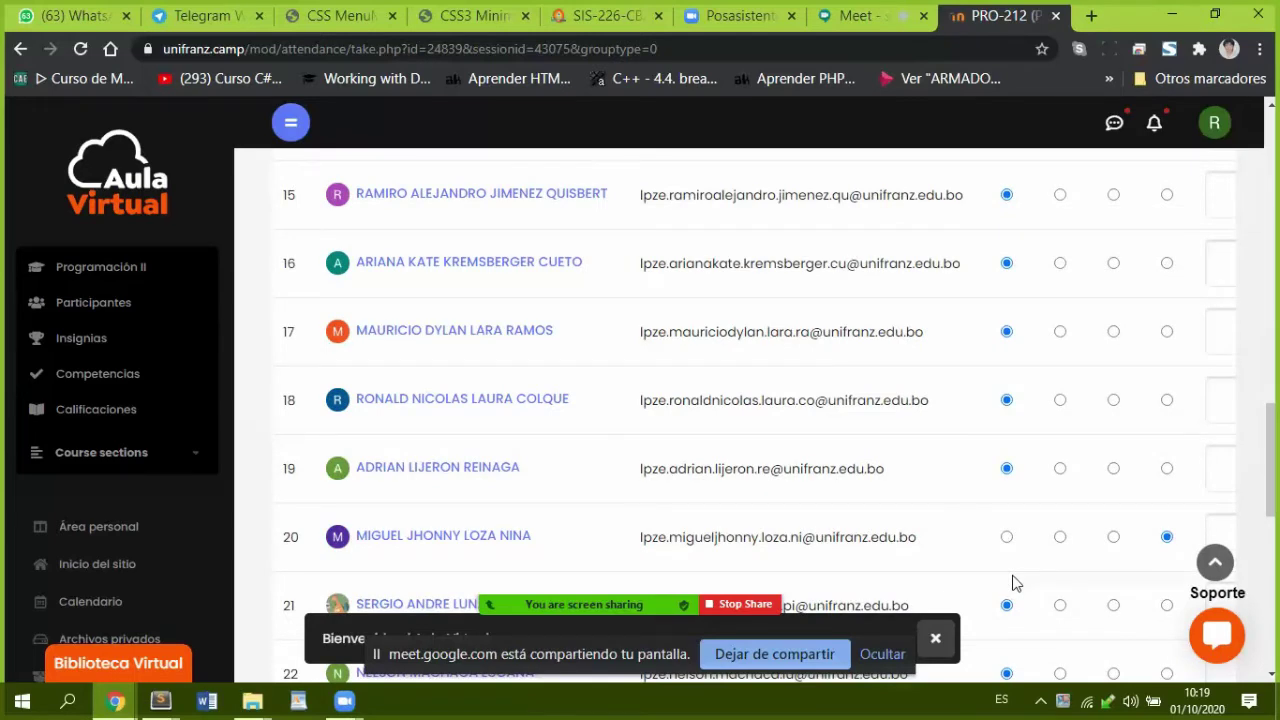
scroll(1014, 583, "down", 1)
scroll(1013, 583, "down", 1)
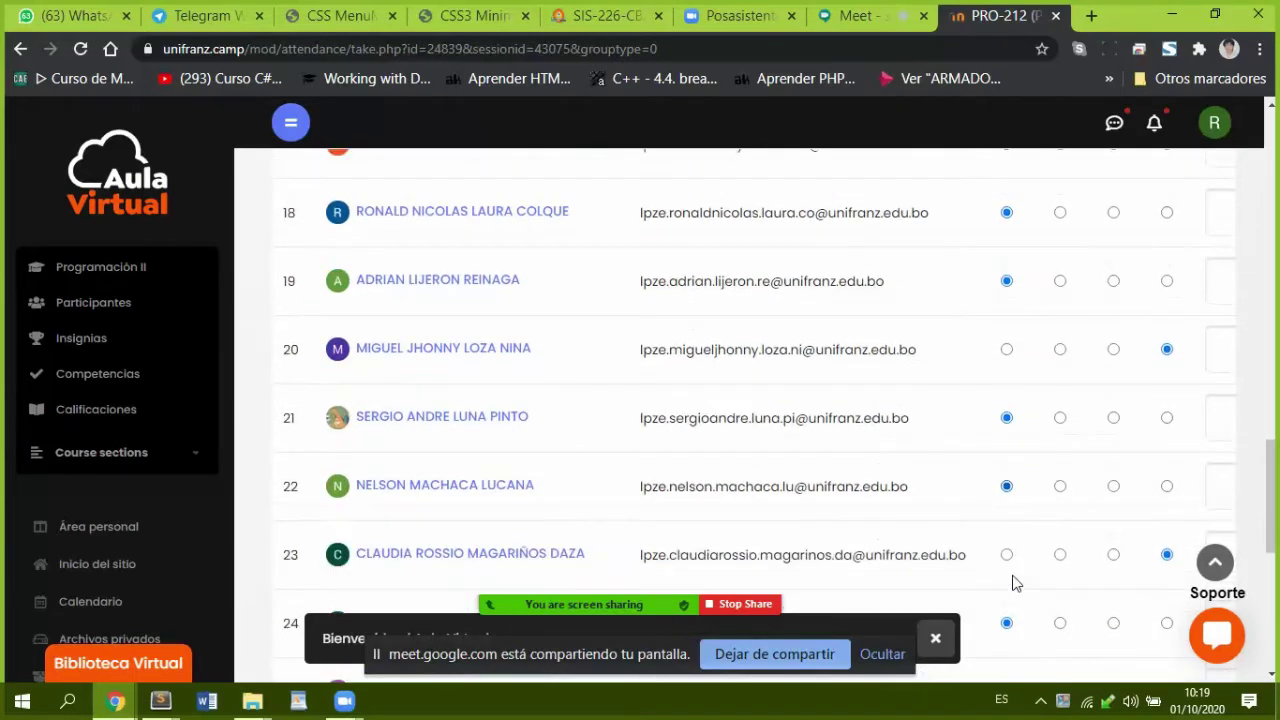
scroll(1013, 583, "down", 2)
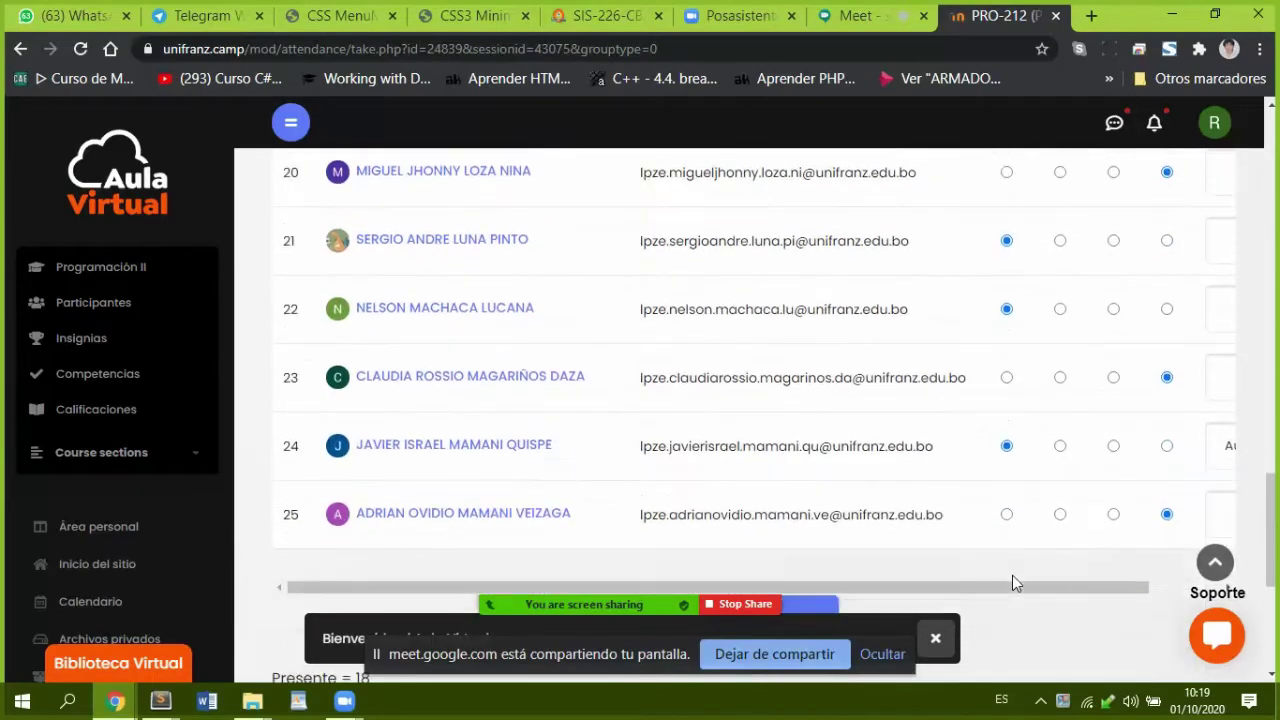
left_click(1006, 504)
scroll(1005, 510, "down", 3)
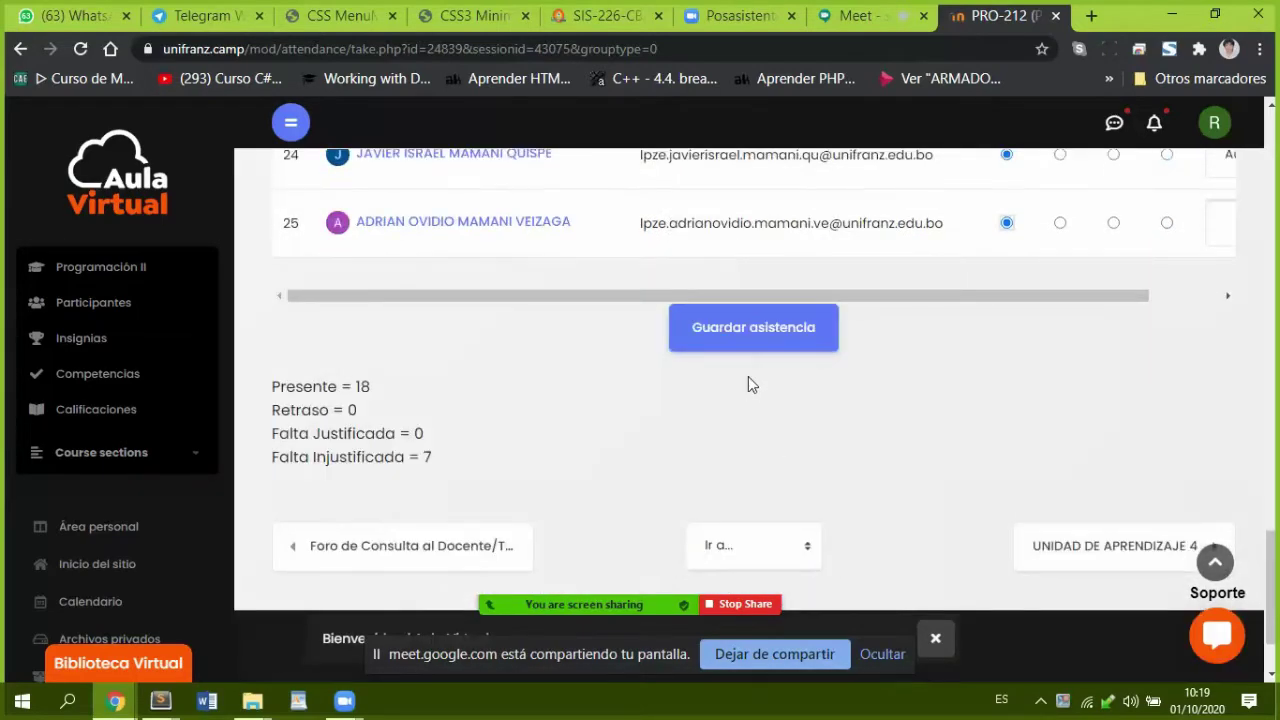
left_click(758, 343)
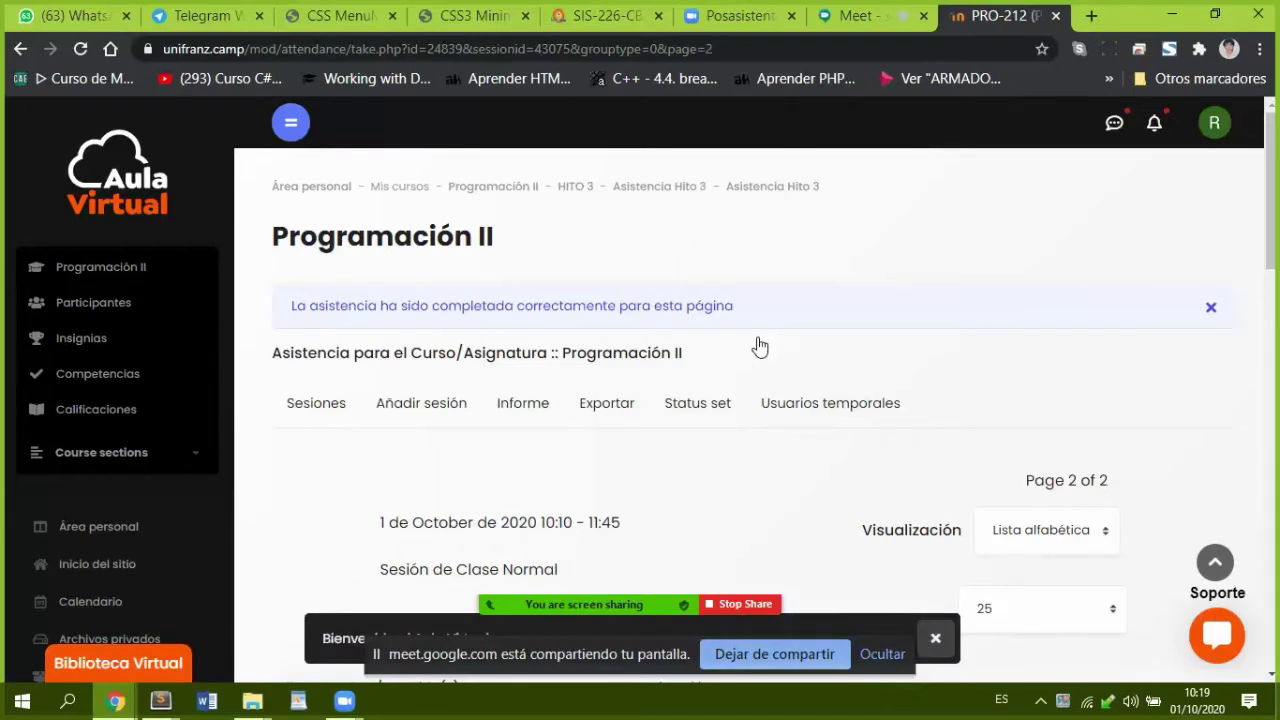
Step: Open the HITO 2 section of the Programación II course and look through its classes, assignments, evaluation and support documents
left_click(520, 193)
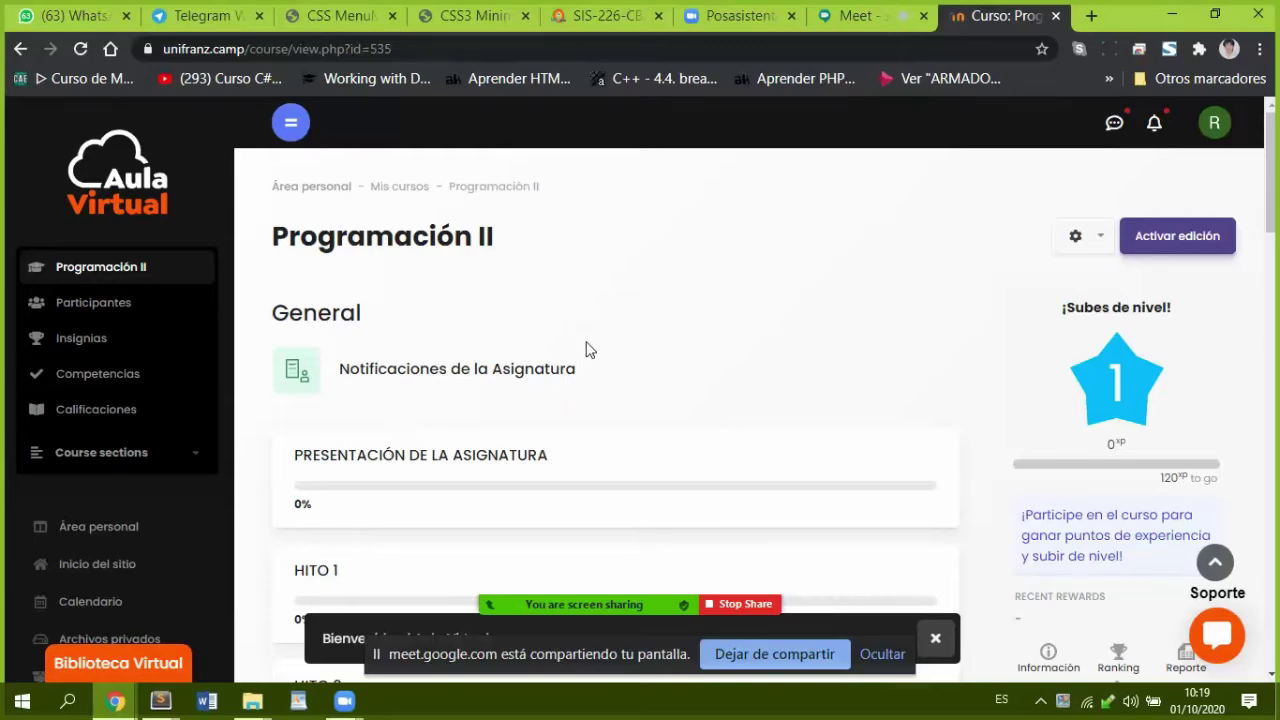
scroll(586, 349, "down", 3)
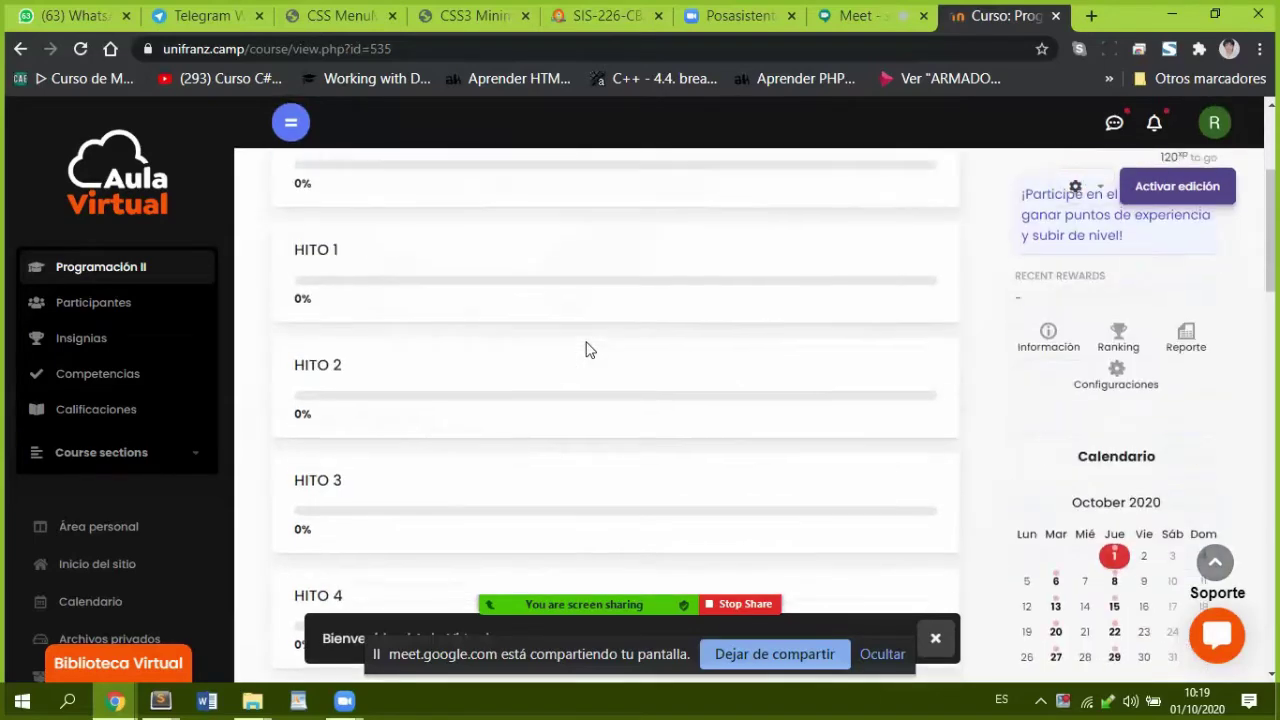
left_click(322, 365)
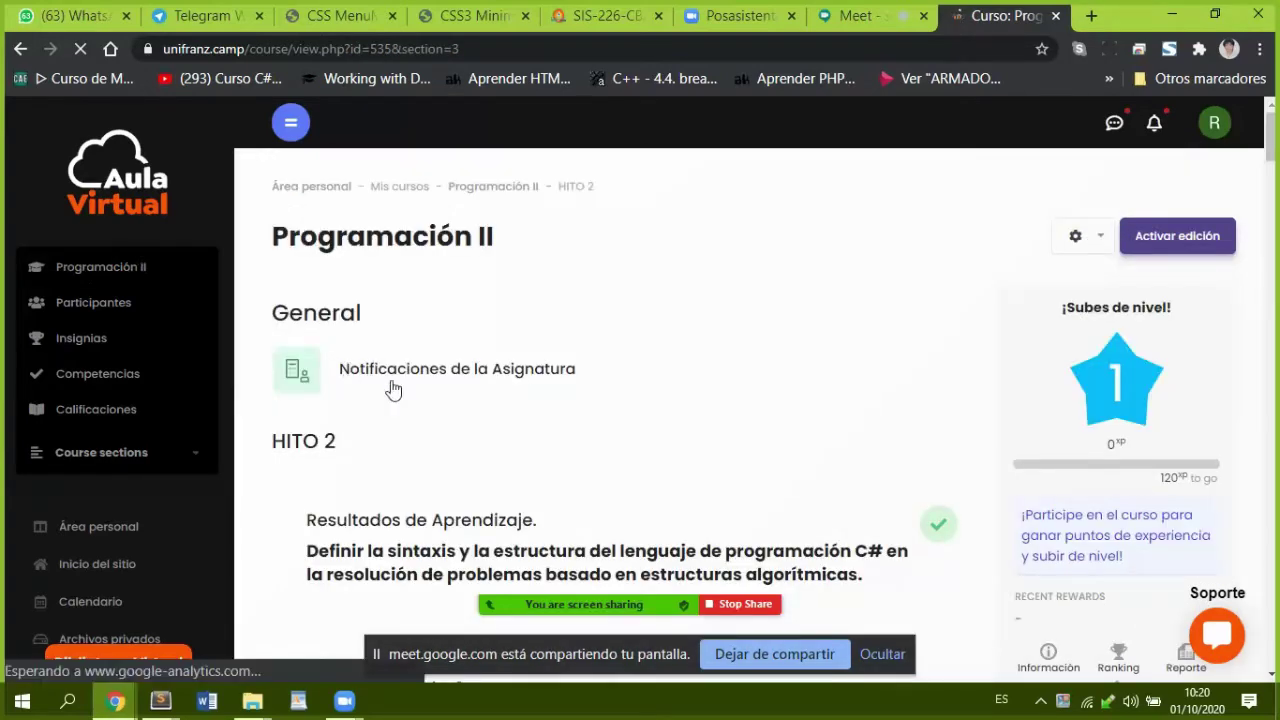
scroll(586, 394, "down", 10)
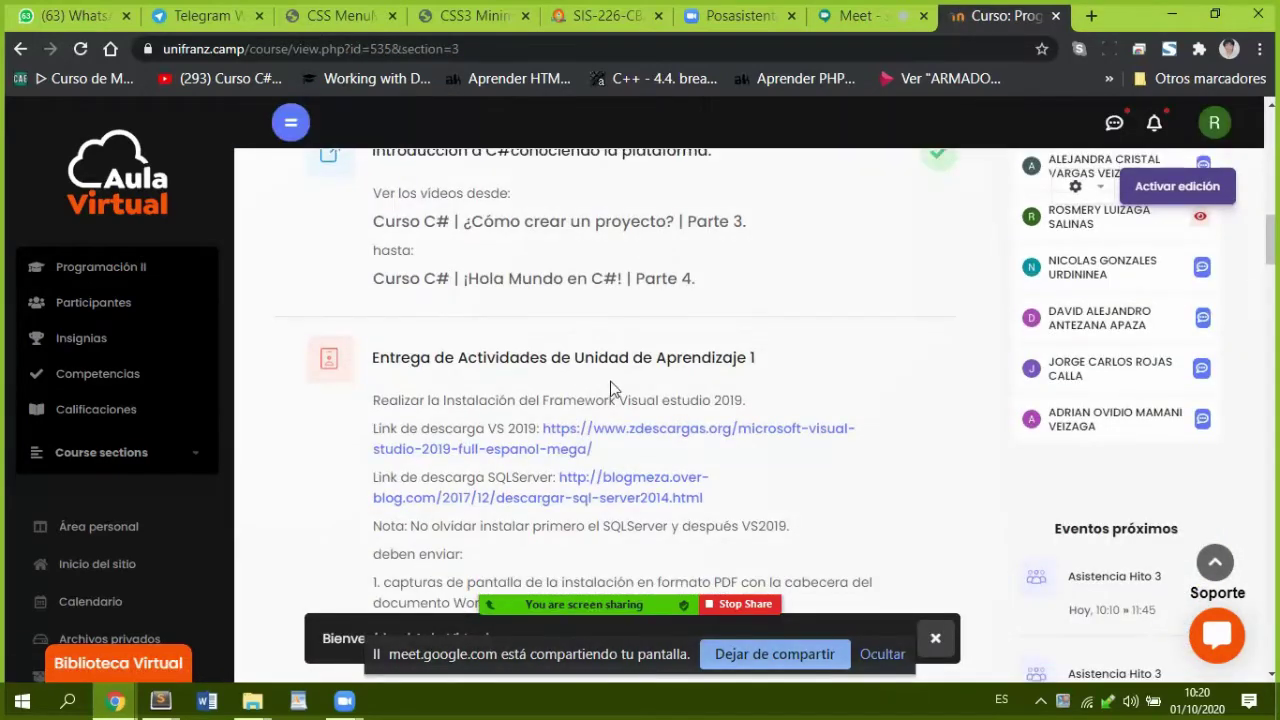
scroll(642, 380, "down", 8)
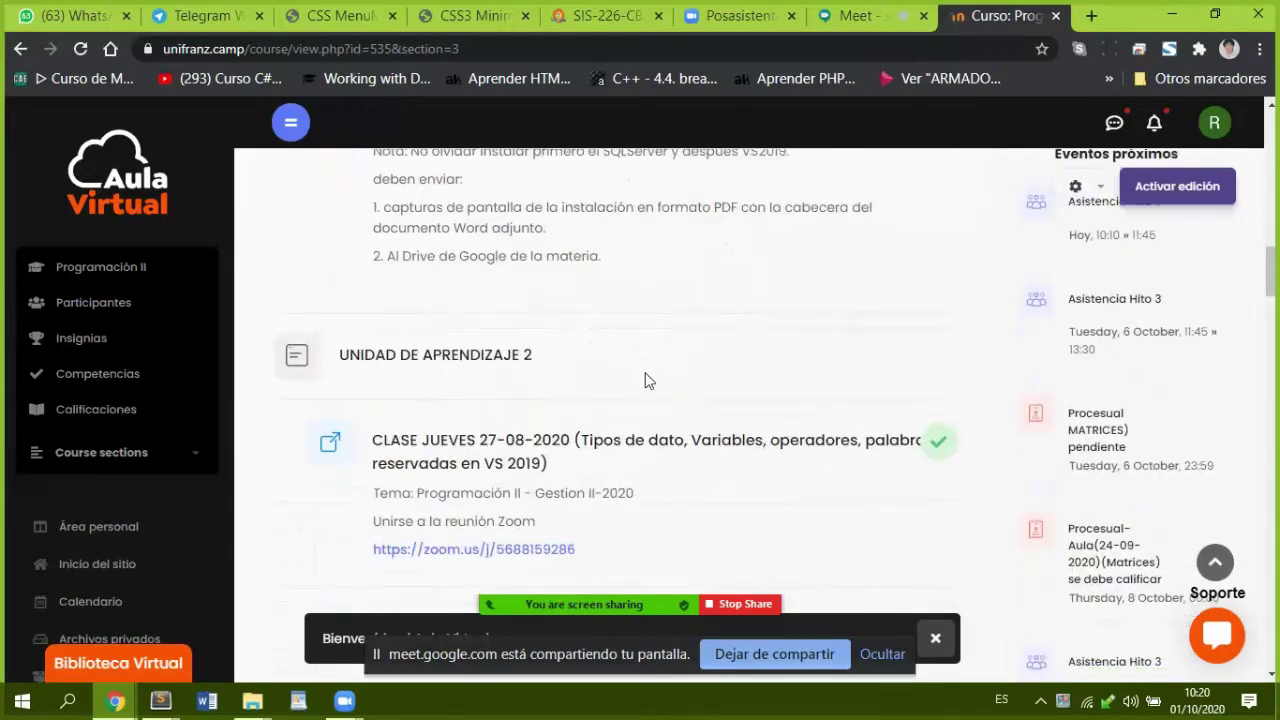
scroll(648, 375, "down", 7)
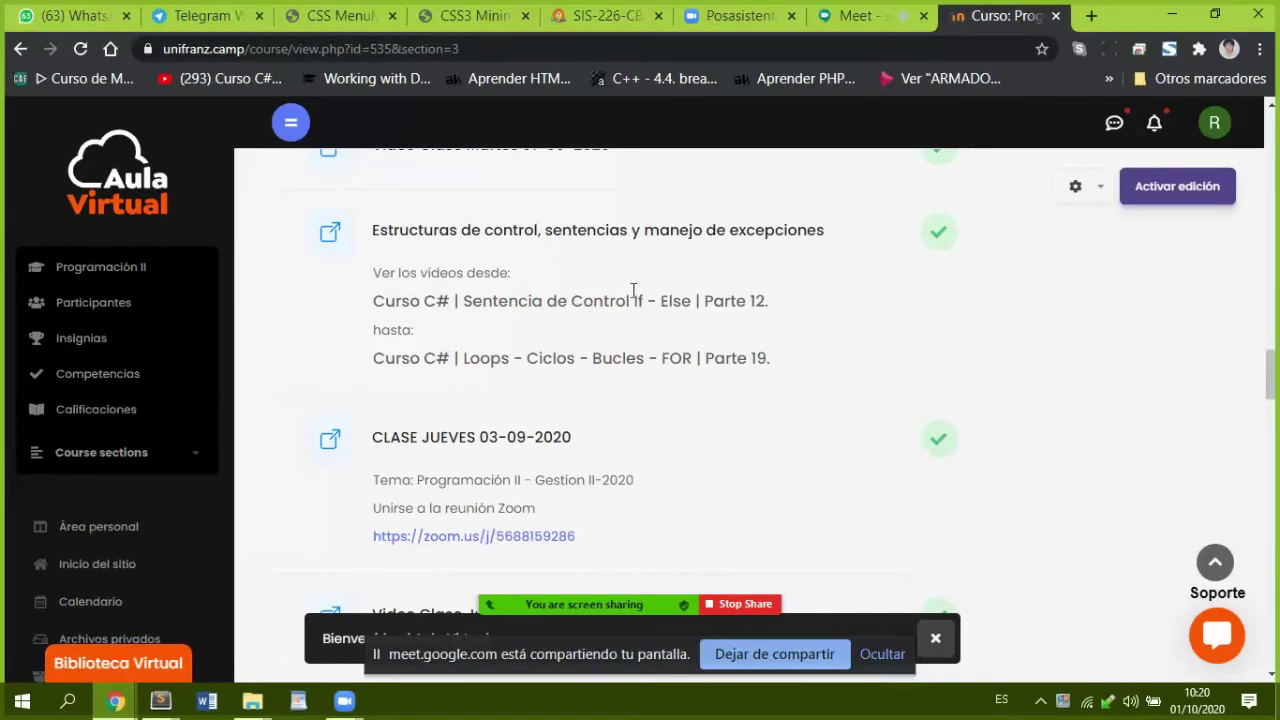
scroll(638, 292, "down", 5)
scroll(656, 296, "down", 2)
scroll(657, 296, "down", 10)
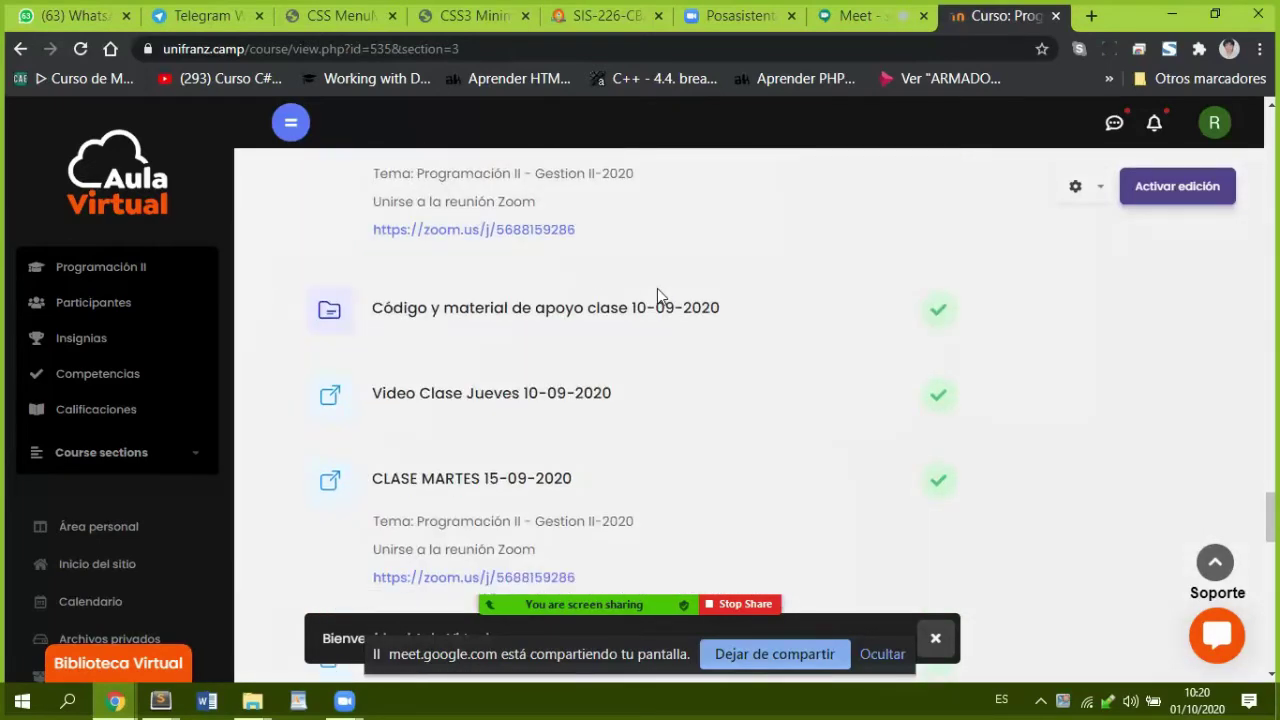
scroll(658, 296, "down", 5)
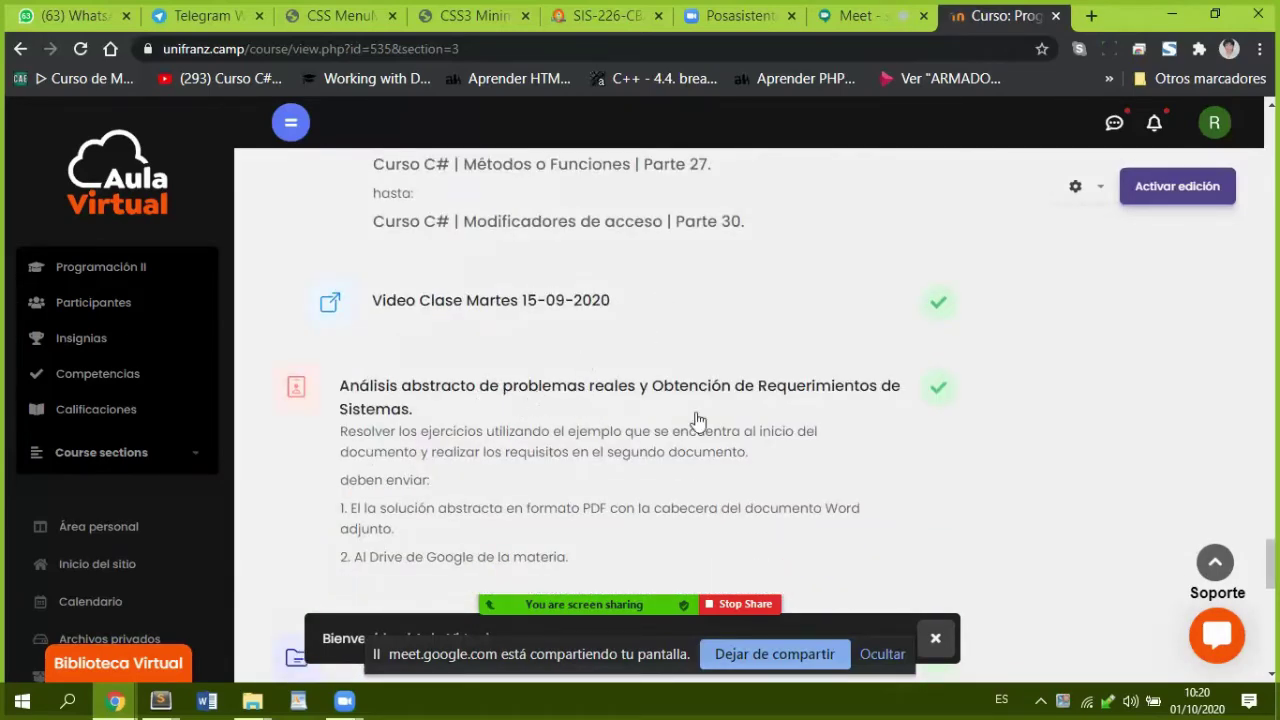
scroll(655, 410, "down", 1)
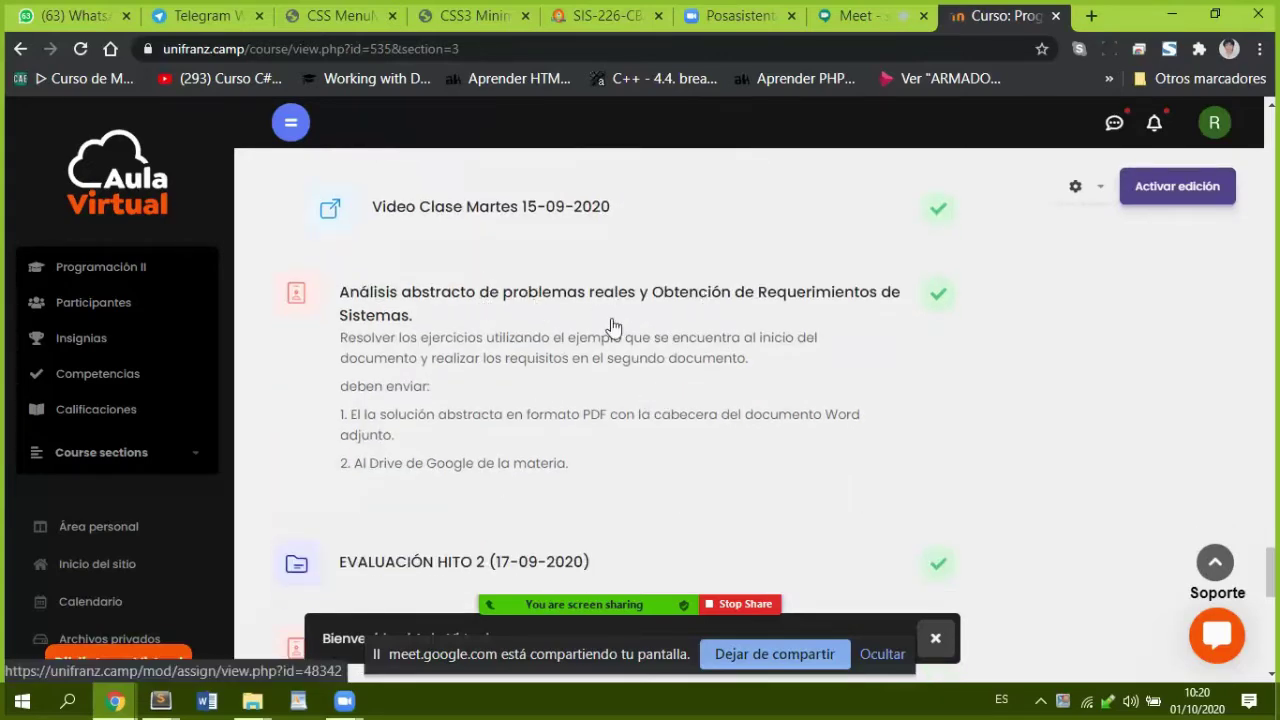
scroll(596, 374, "down", 2)
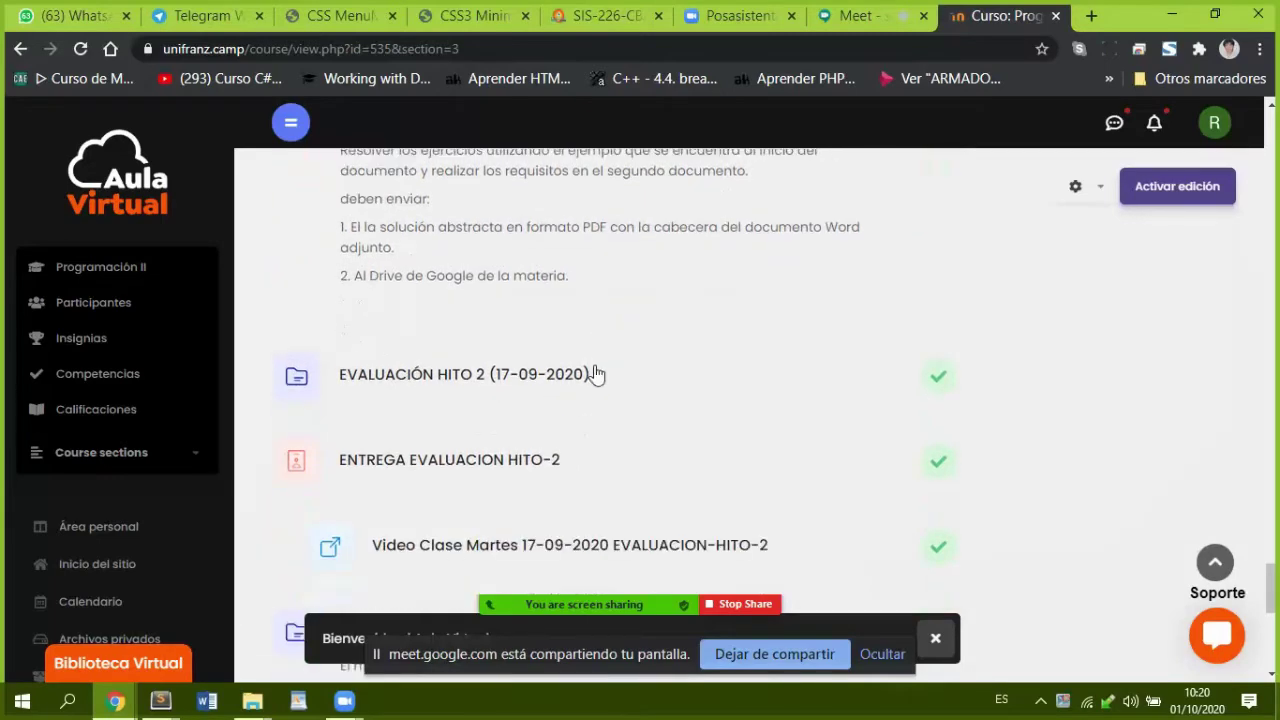
scroll(633, 440, "down", 1)
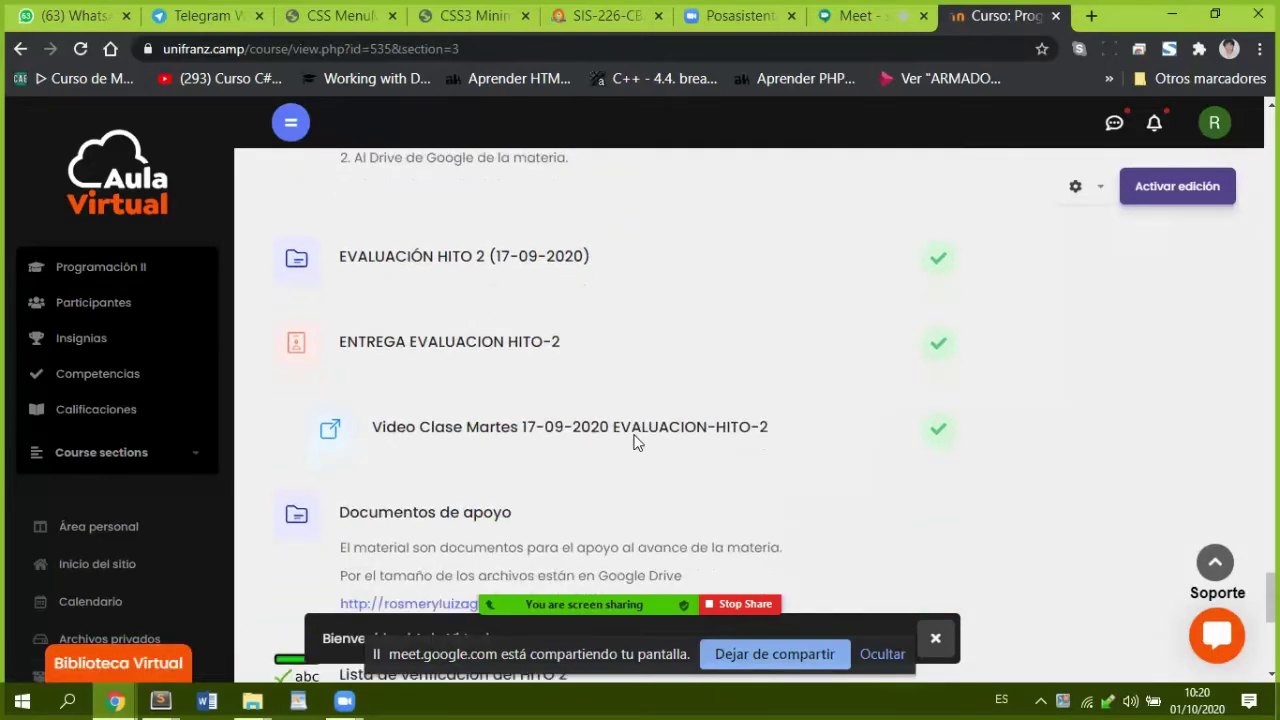
scroll(640, 440, "down", 2)
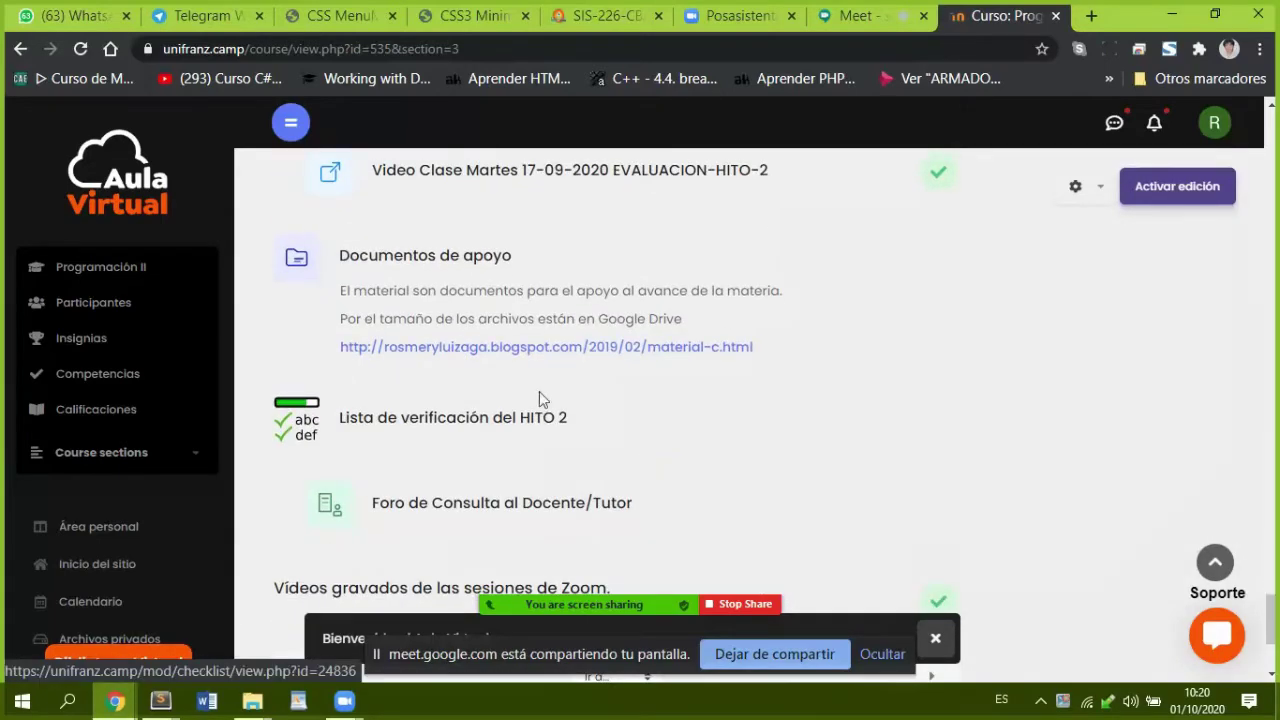
Step: Review the Métodos y Funciones entry and the Análisis abstracto de problemas reales assignment in HITO 2 again
scroll(538, 395, "up", 8)
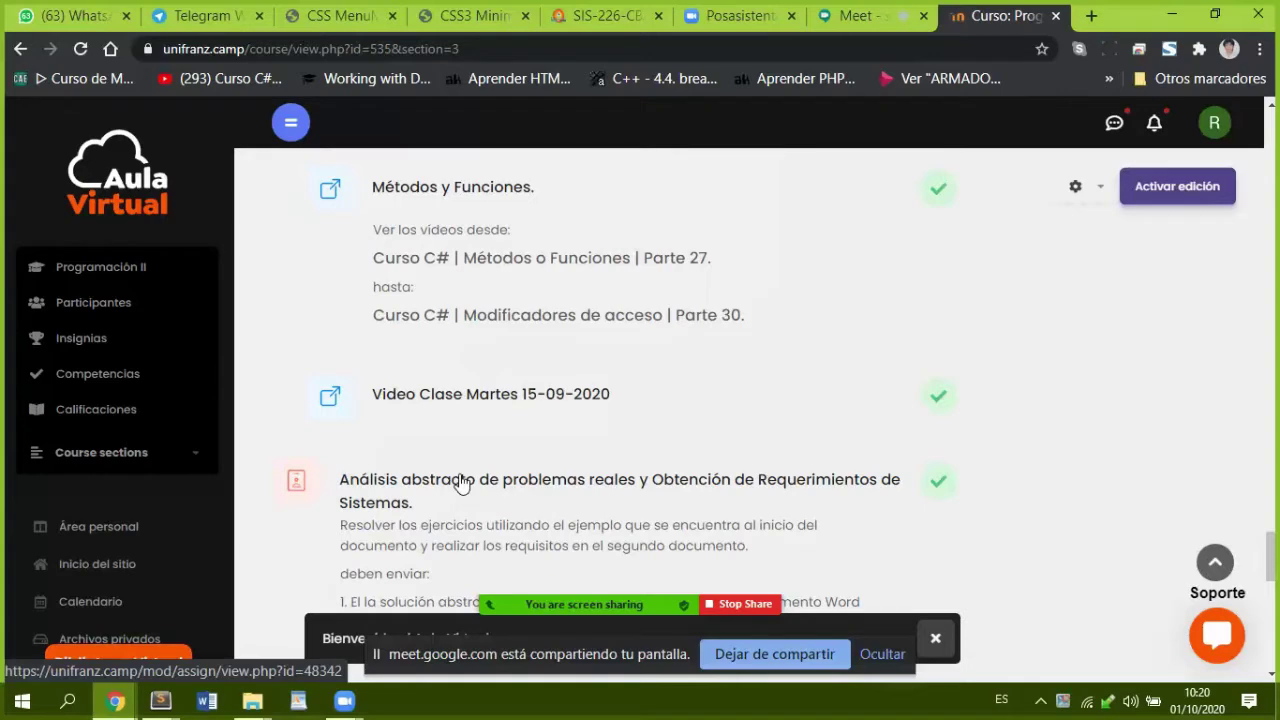
scroll(525, 487, "up", 2)
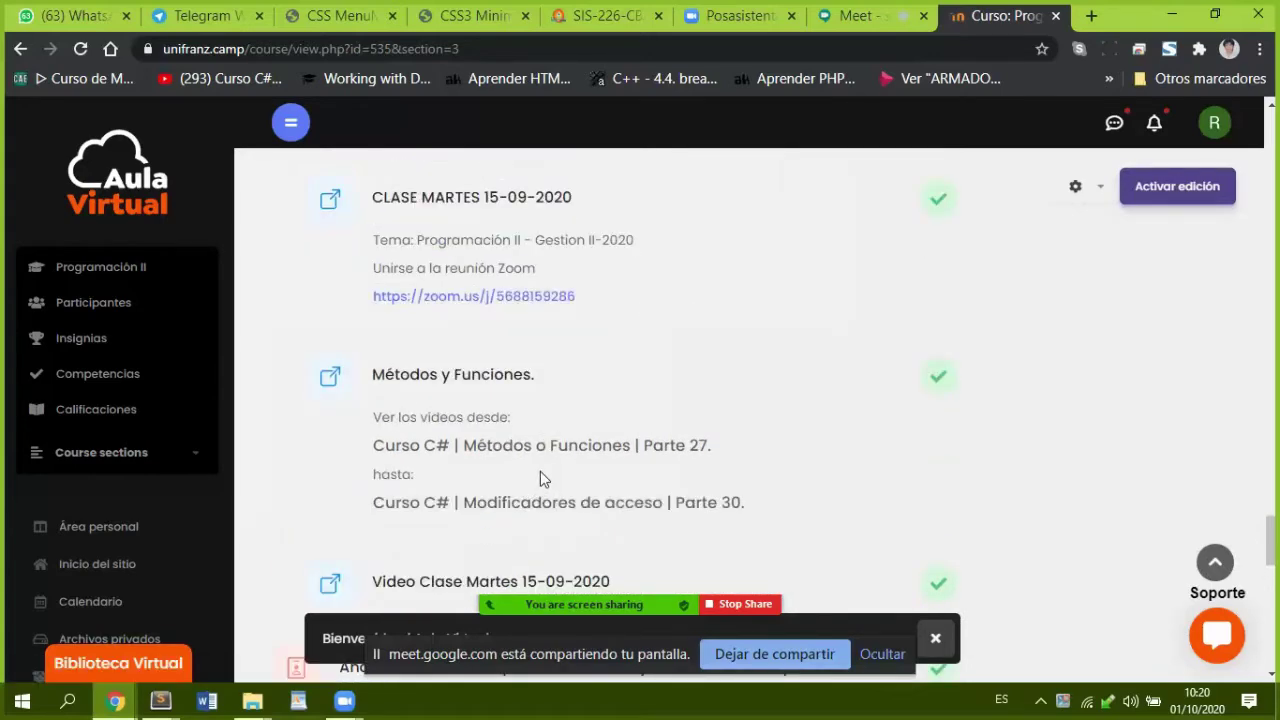
scroll(540, 478, "up", 1)
scroll(540, 478, "down", 4)
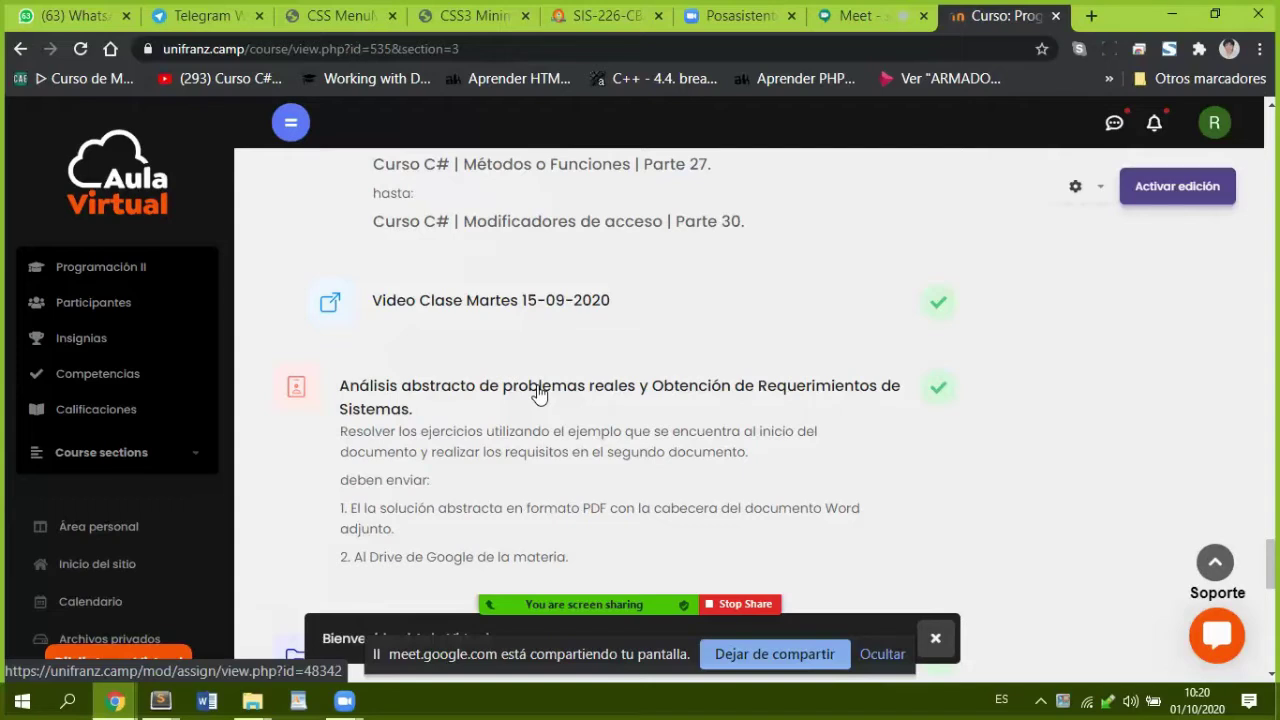
scroll(538, 392, "down", 2)
scroll(538, 392, "up", 2)
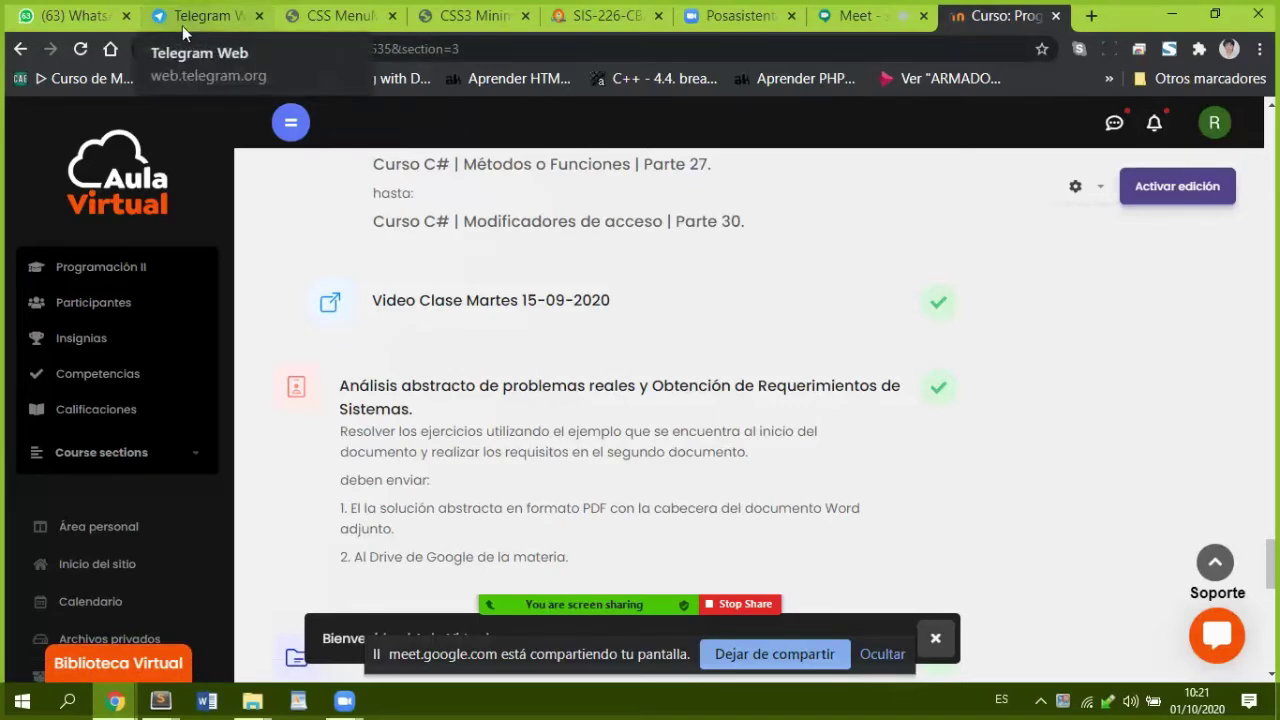
Step: Switch to WhatsApp Web and open the first YouTube link about POO from the PROG-II SIS-UNIFRANZ-2-20 group in a new tab
left_click(80, 16)
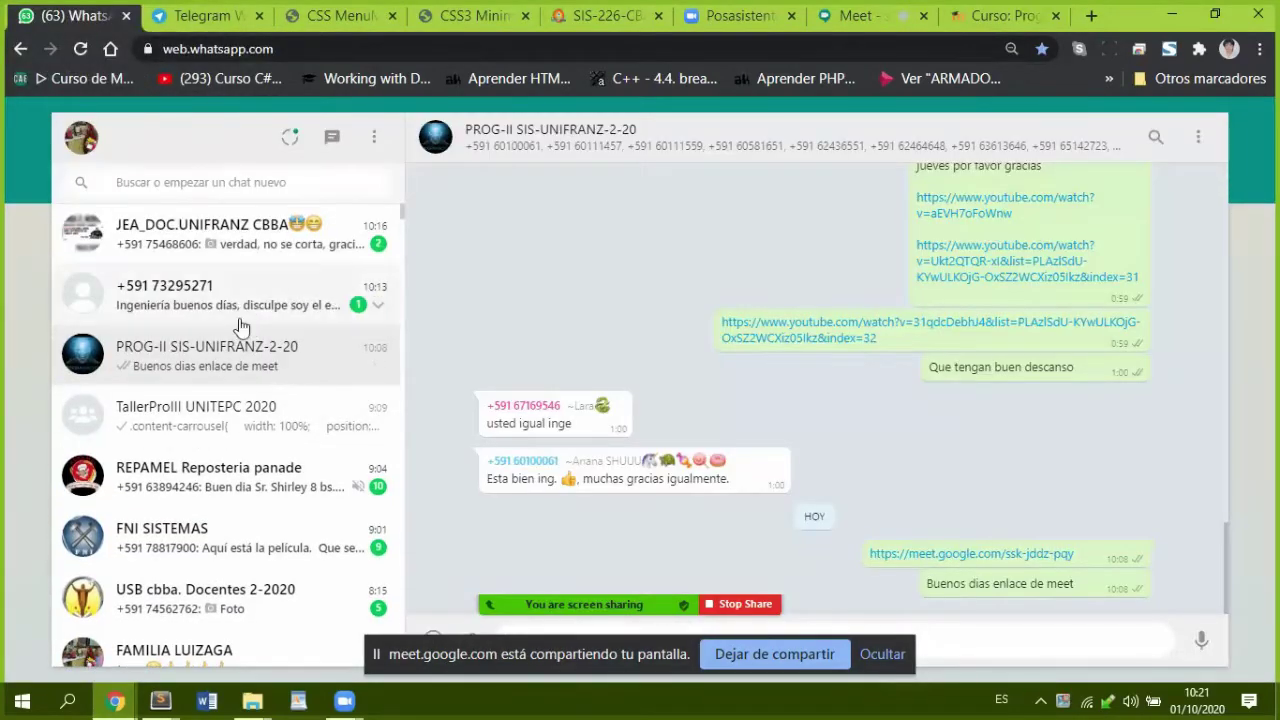
scroll(1002, 431, "up", 5)
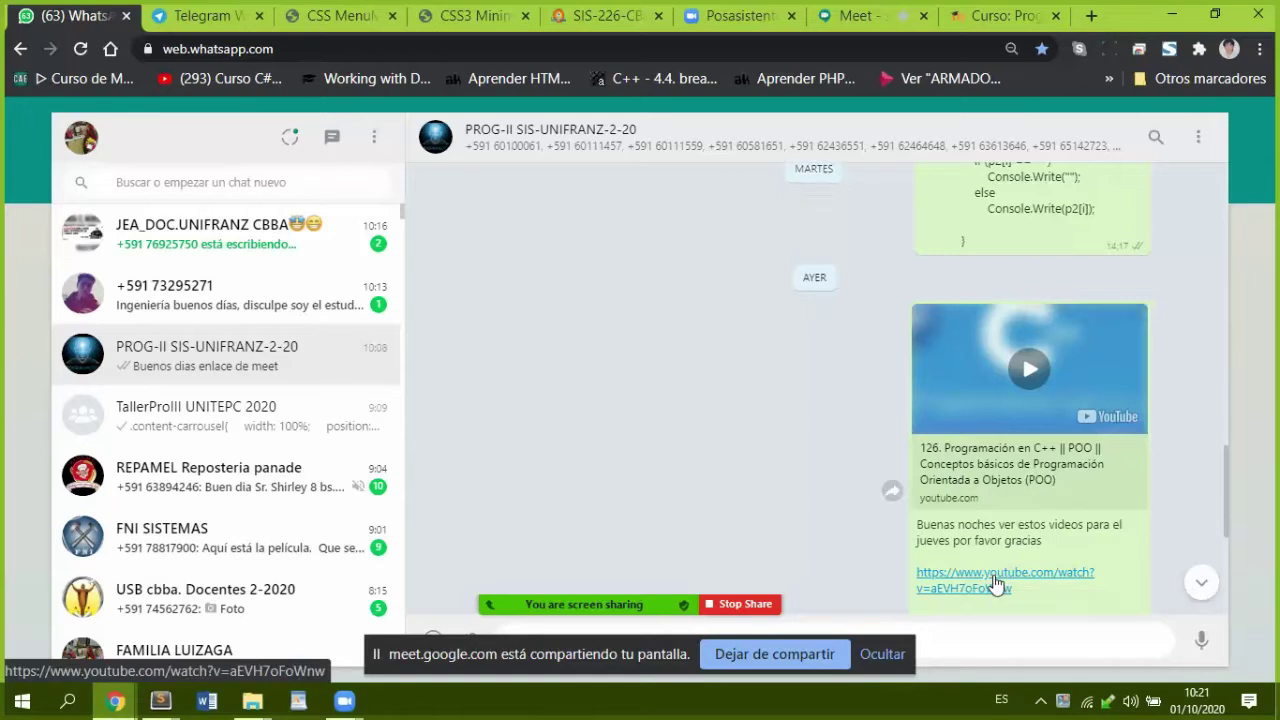
right_click(995, 583)
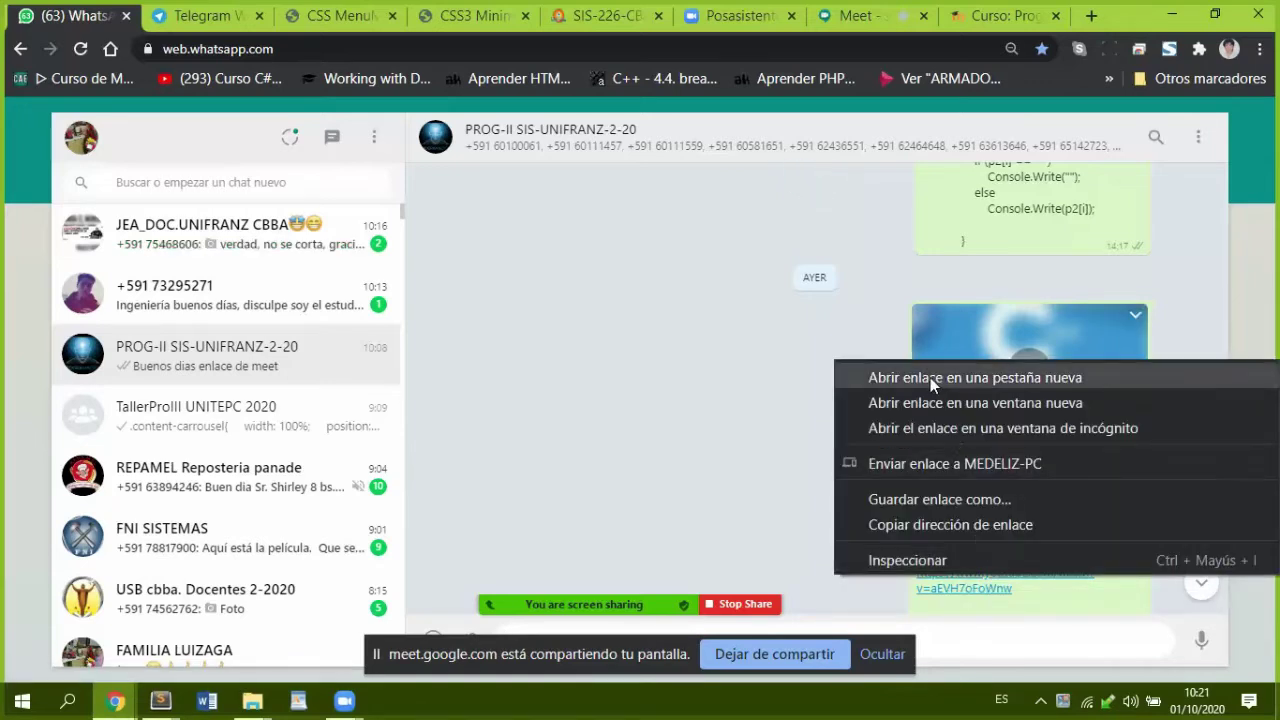
left_click(930, 377)
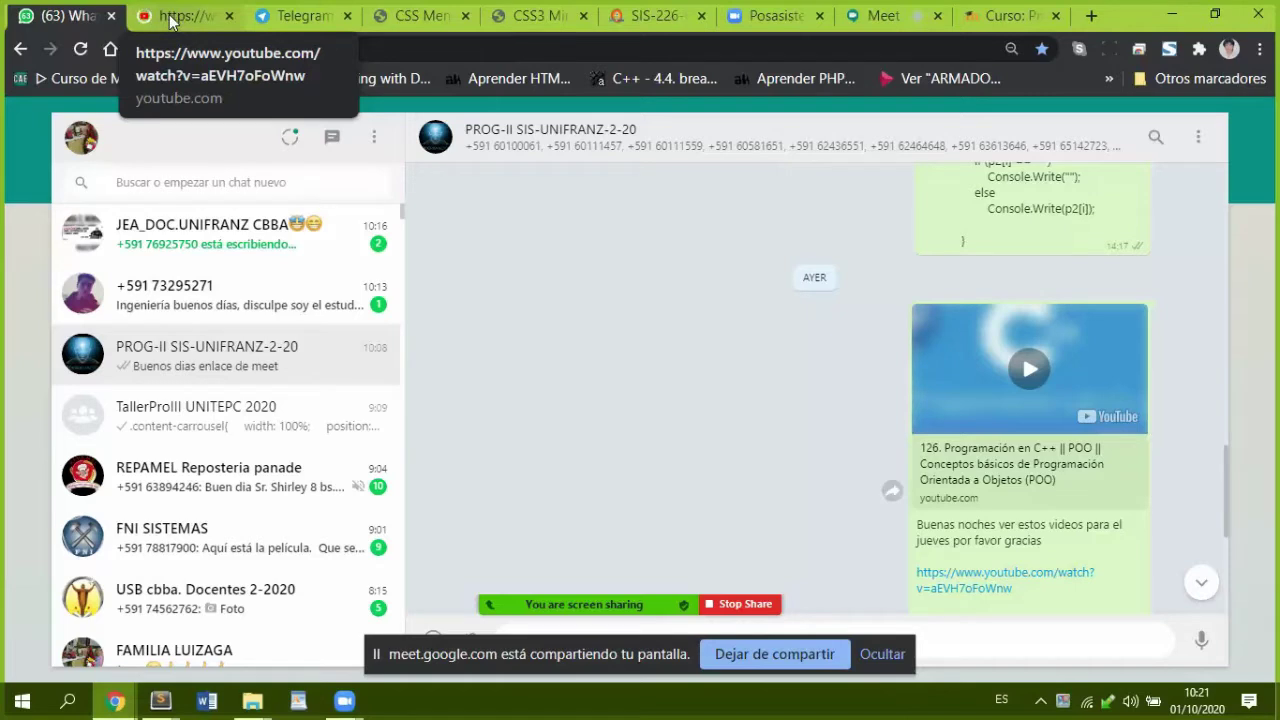
left_click(170, 18)
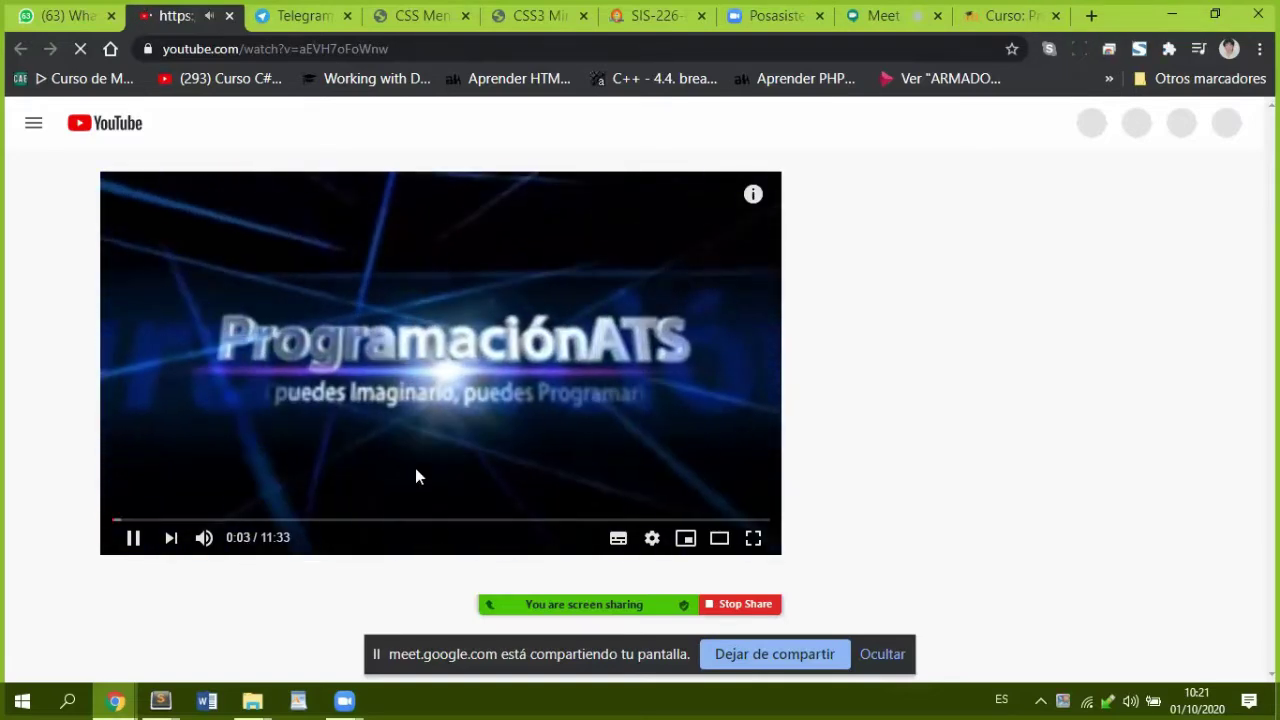
Step: Adjust the sound volume and show the POO en C++ video in full screen
left_click(753, 538)
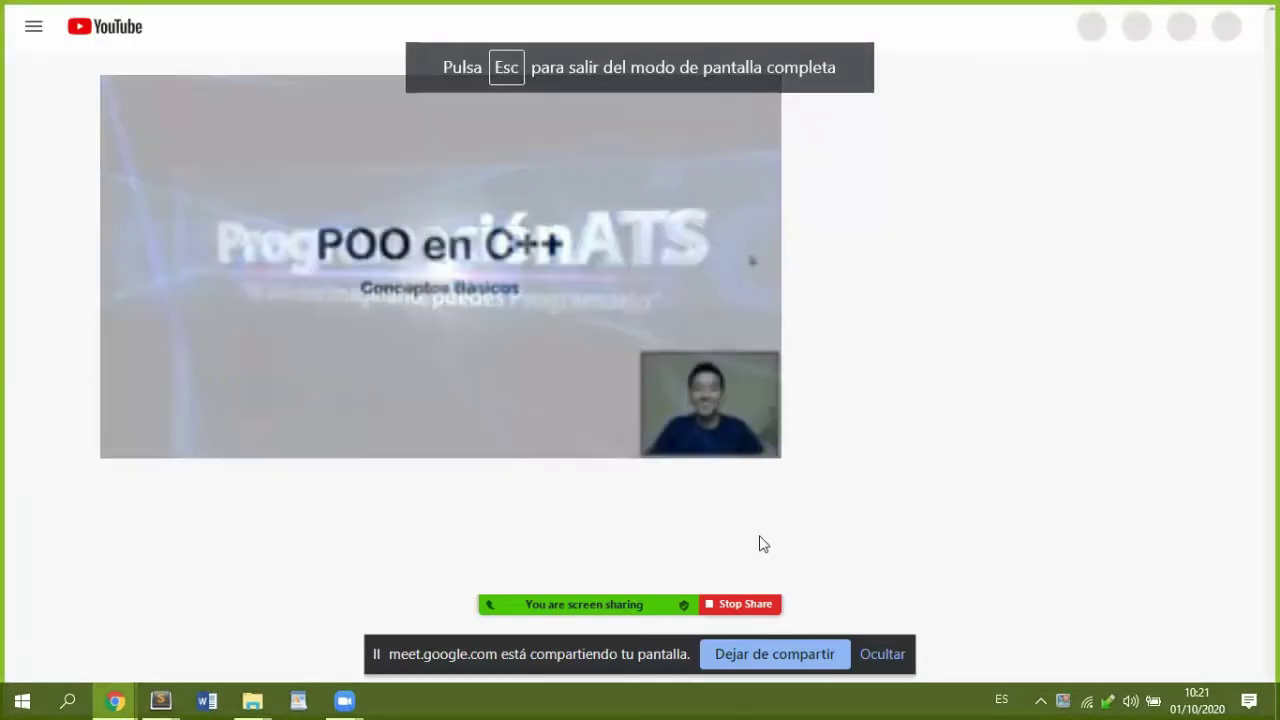
key("XF86AudioRaiseVolume")
key("XF86AudioLowerVolume")
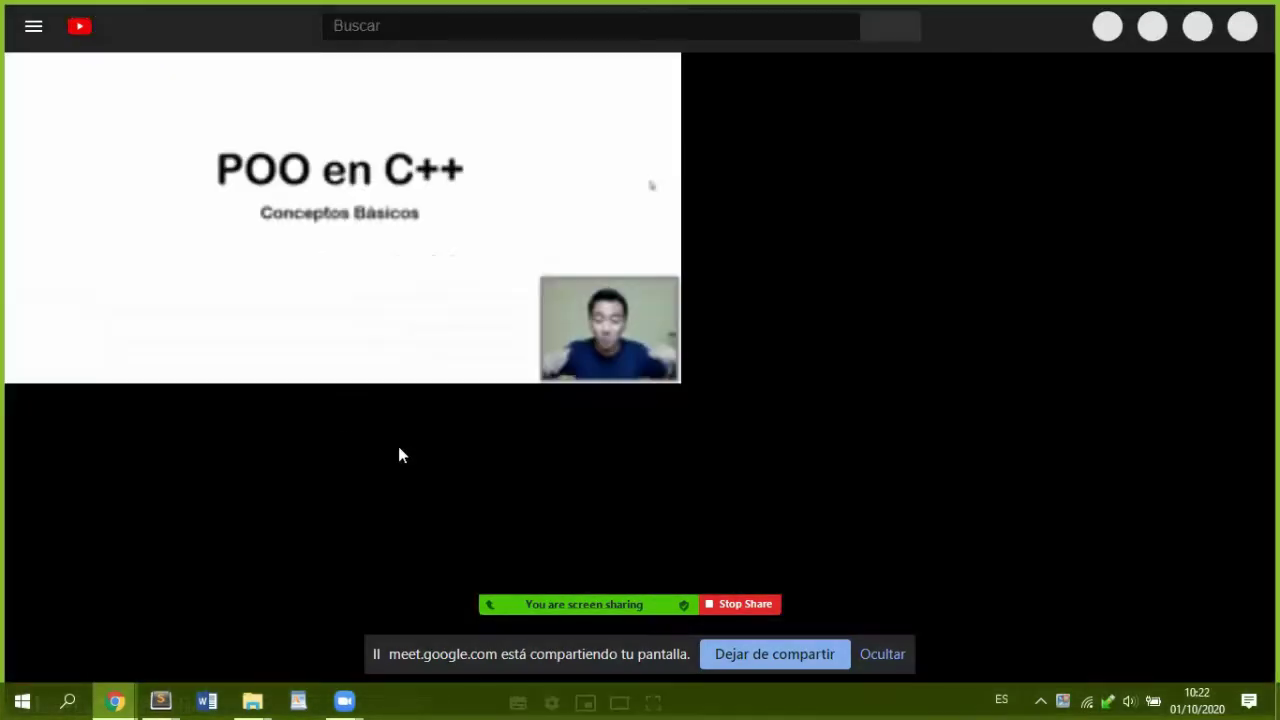
double_click(254, 317)
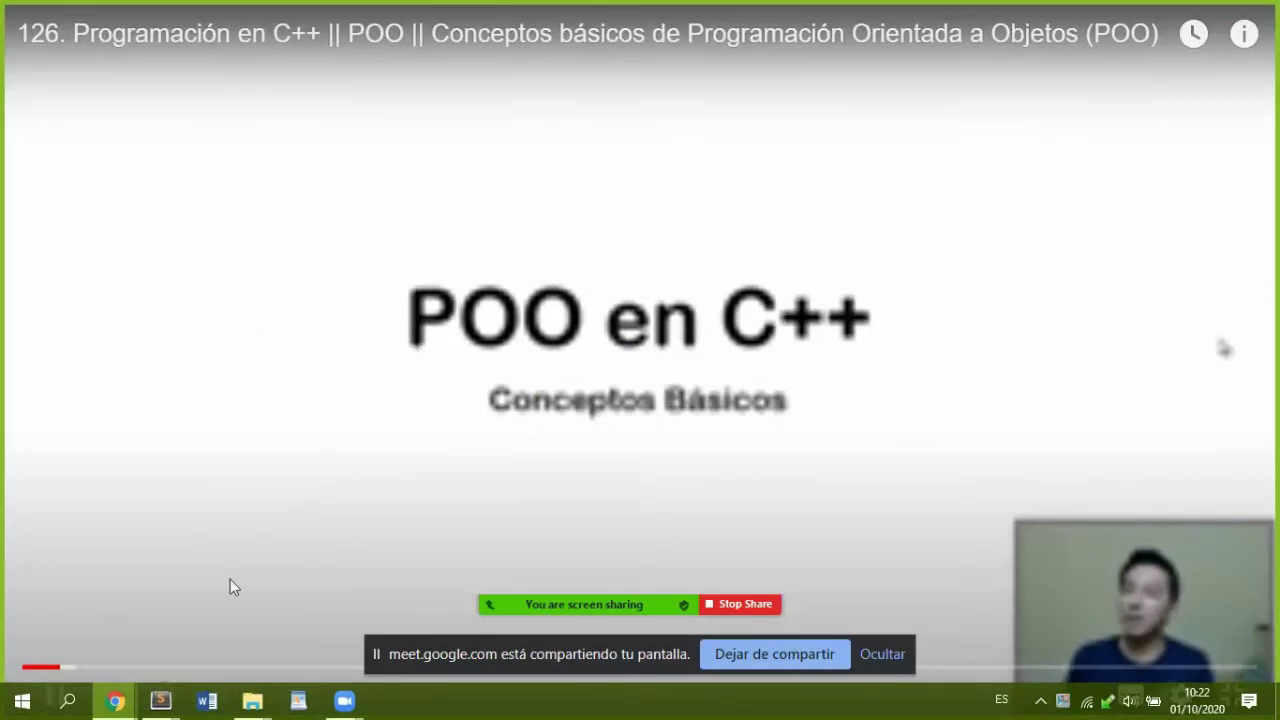
Step: Skip the video forward to the slide listing the POO concepts and pause it there
left_click(75, 670)
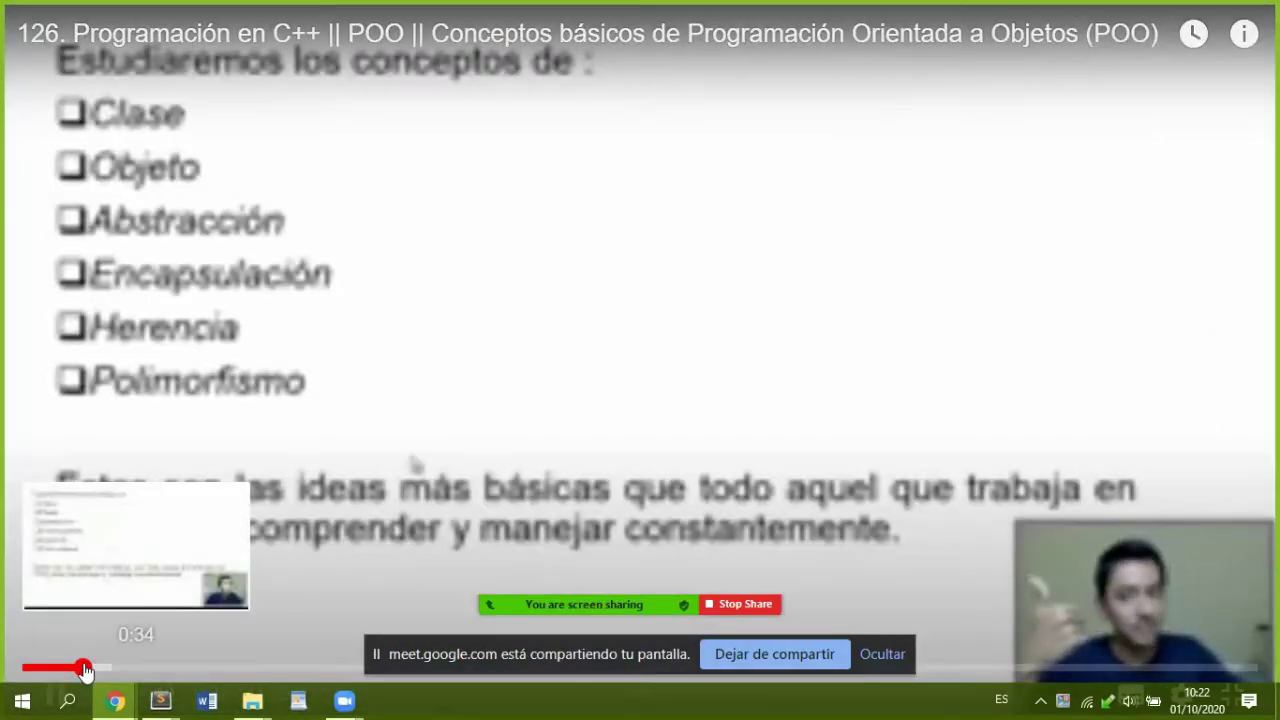
left_click(86, 670)
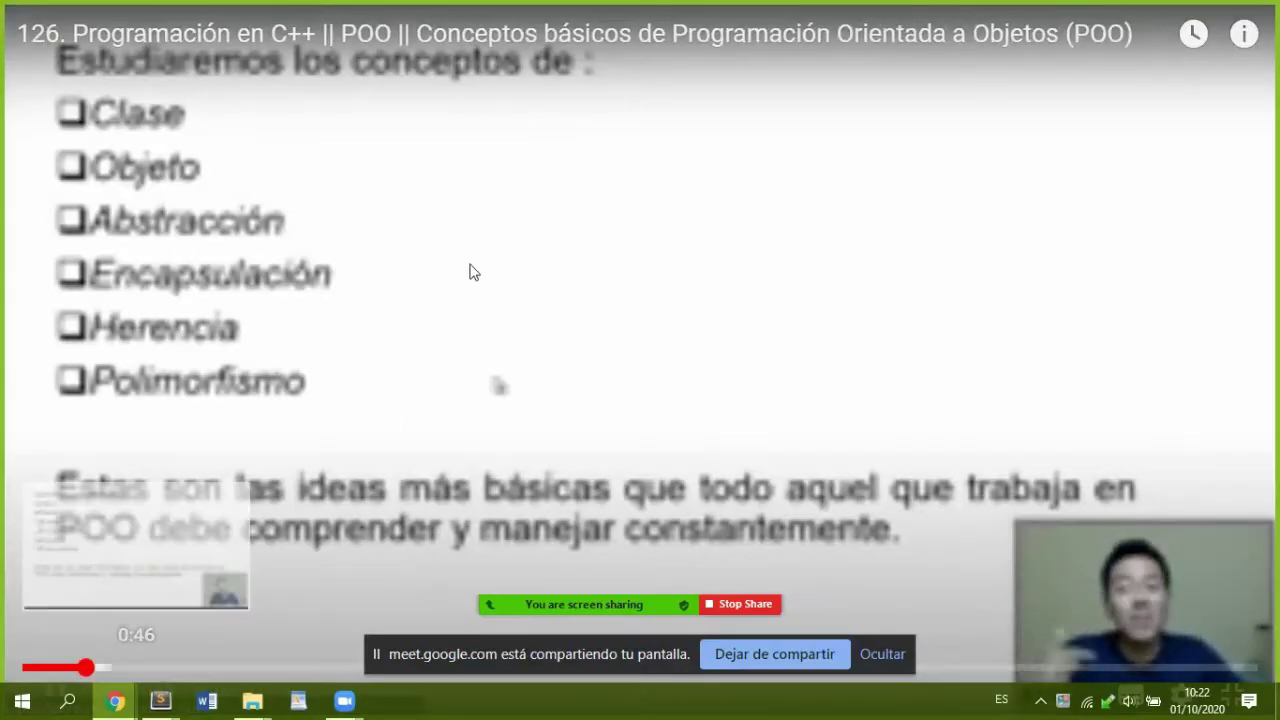
left_click(474, 270)
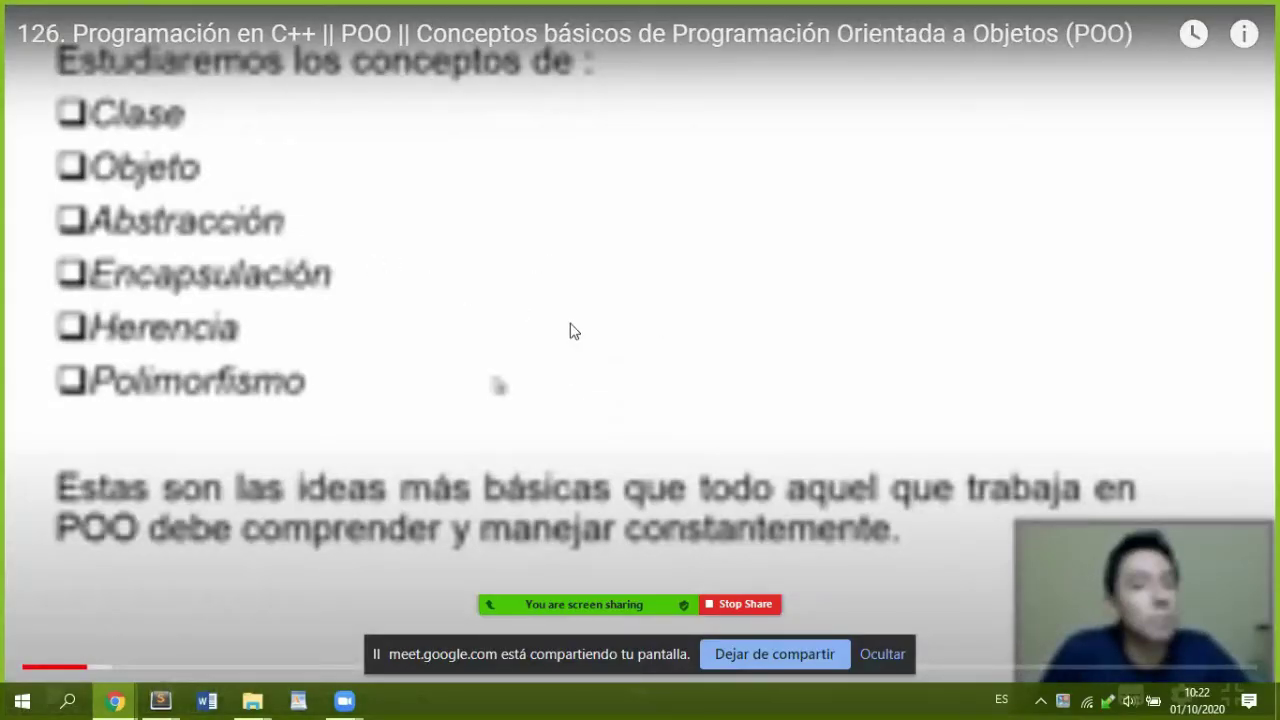
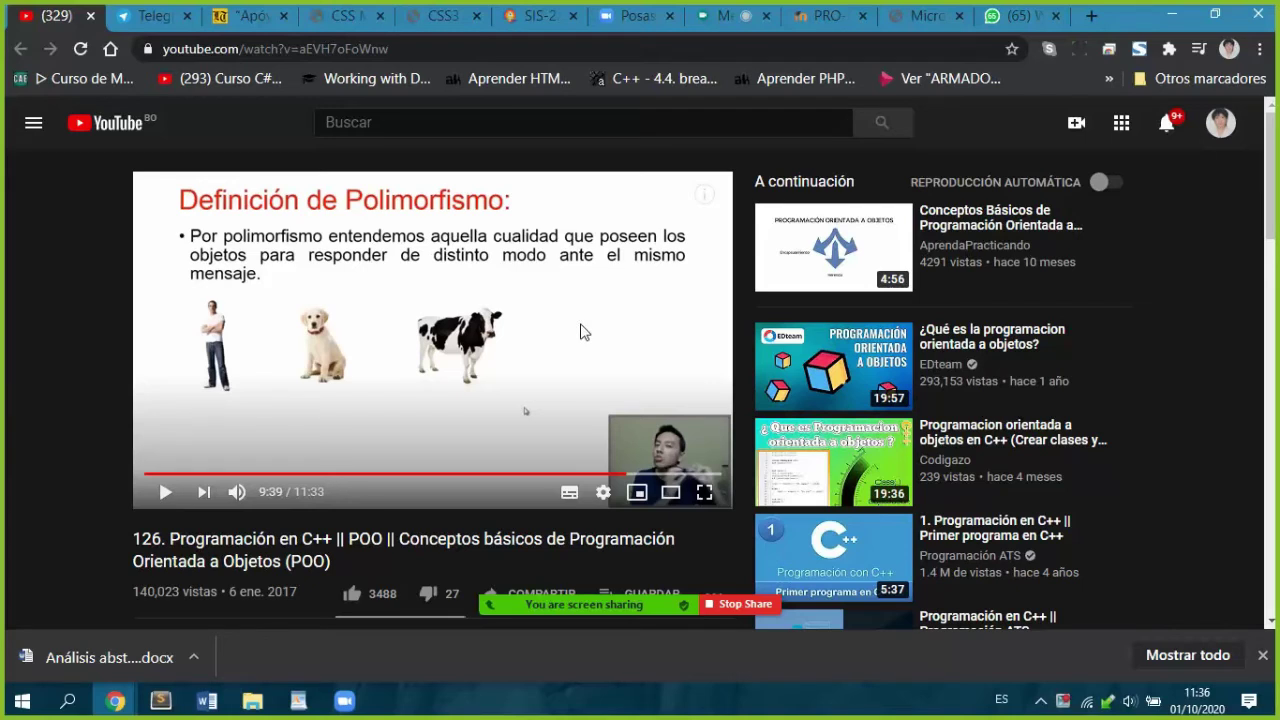
Step: Lower the sound volume and move the paused video back to the Definición de Herencia slide at 8:54
key("XF86AudioLowerVolume")
left_click(607, 474)
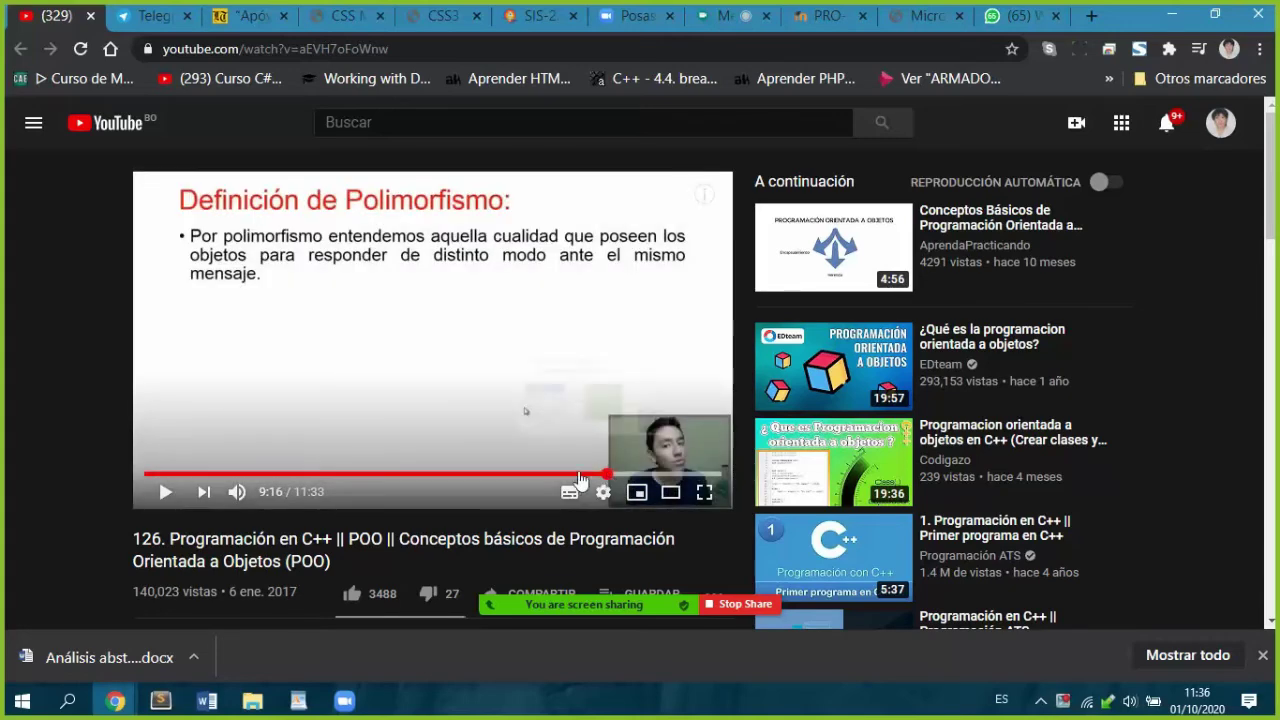
left_click(577, 474)
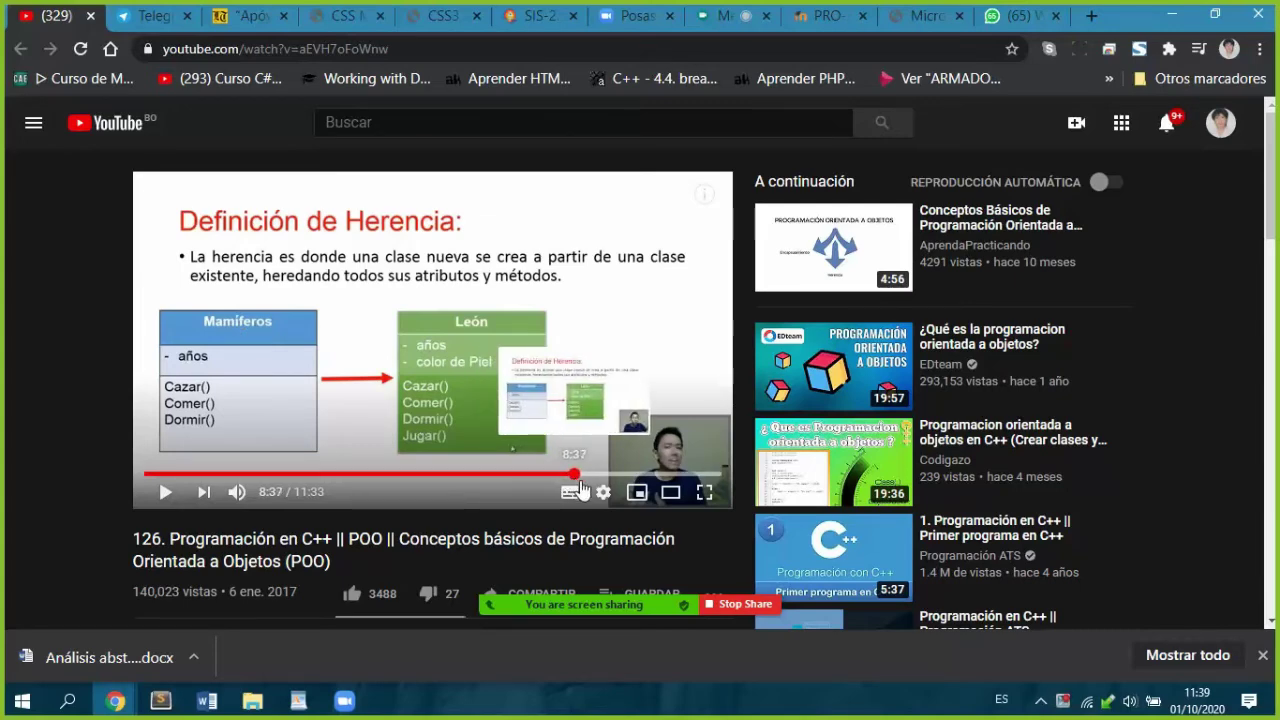
left_click_drag(572, 476, 589, 478)
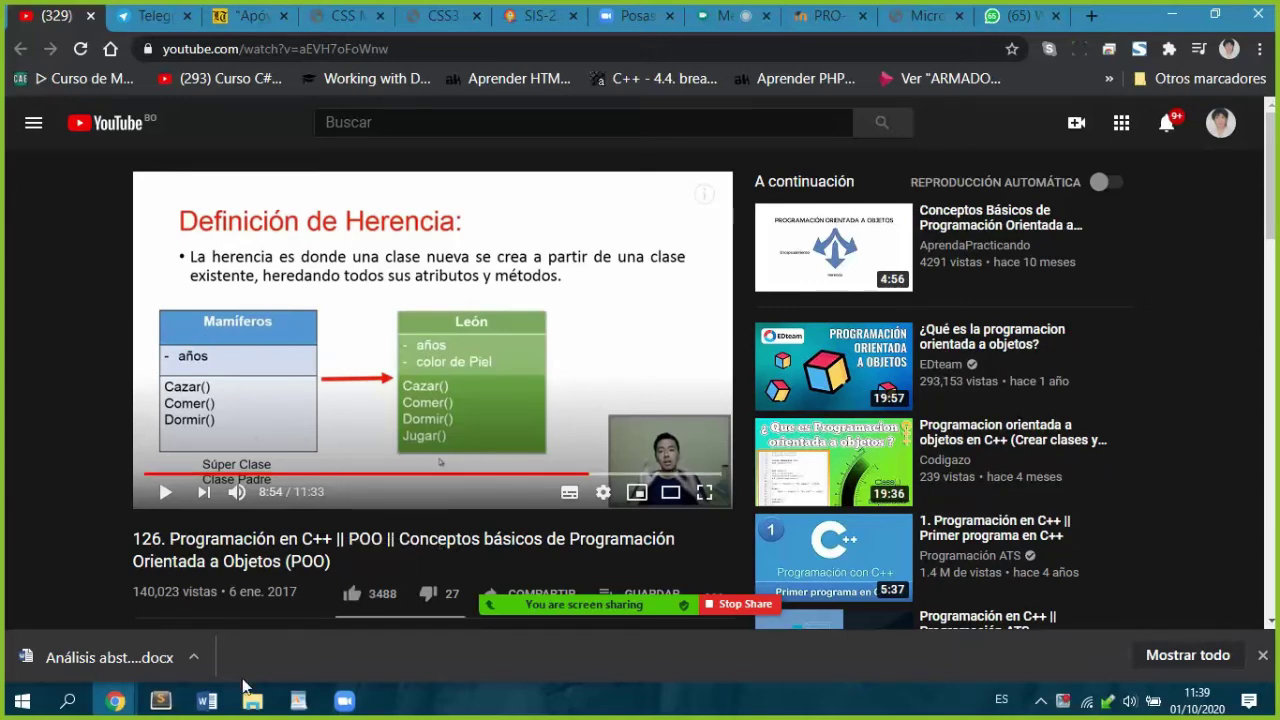
Step: Start Excel 2016, create a blank workbook and maximize its window
left_click(22, 704)
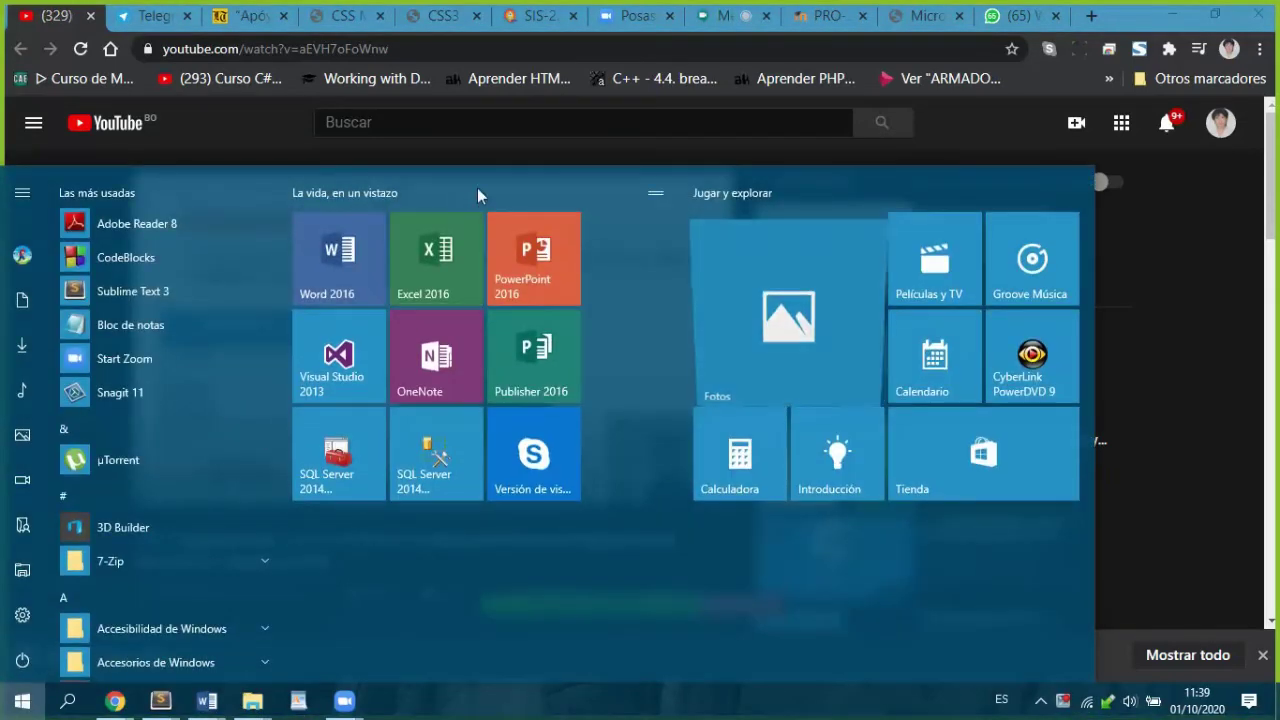
left_click(448, 236)
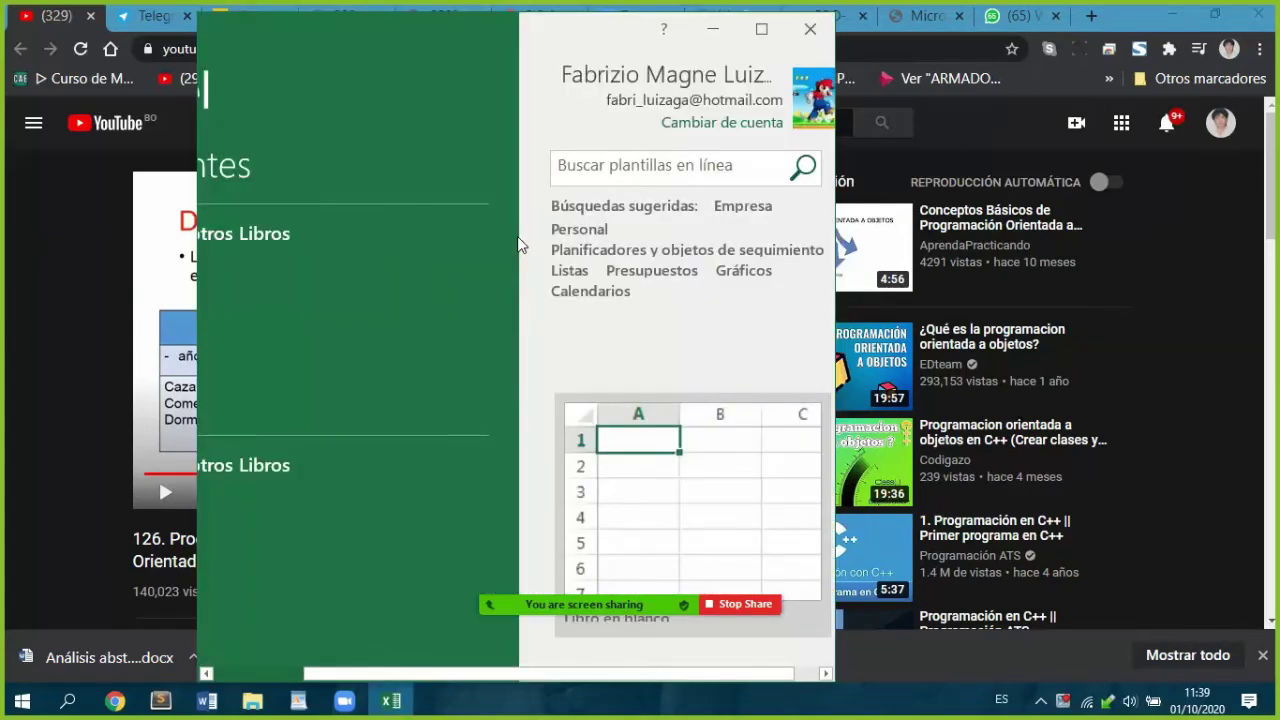
left_click(772, 468)
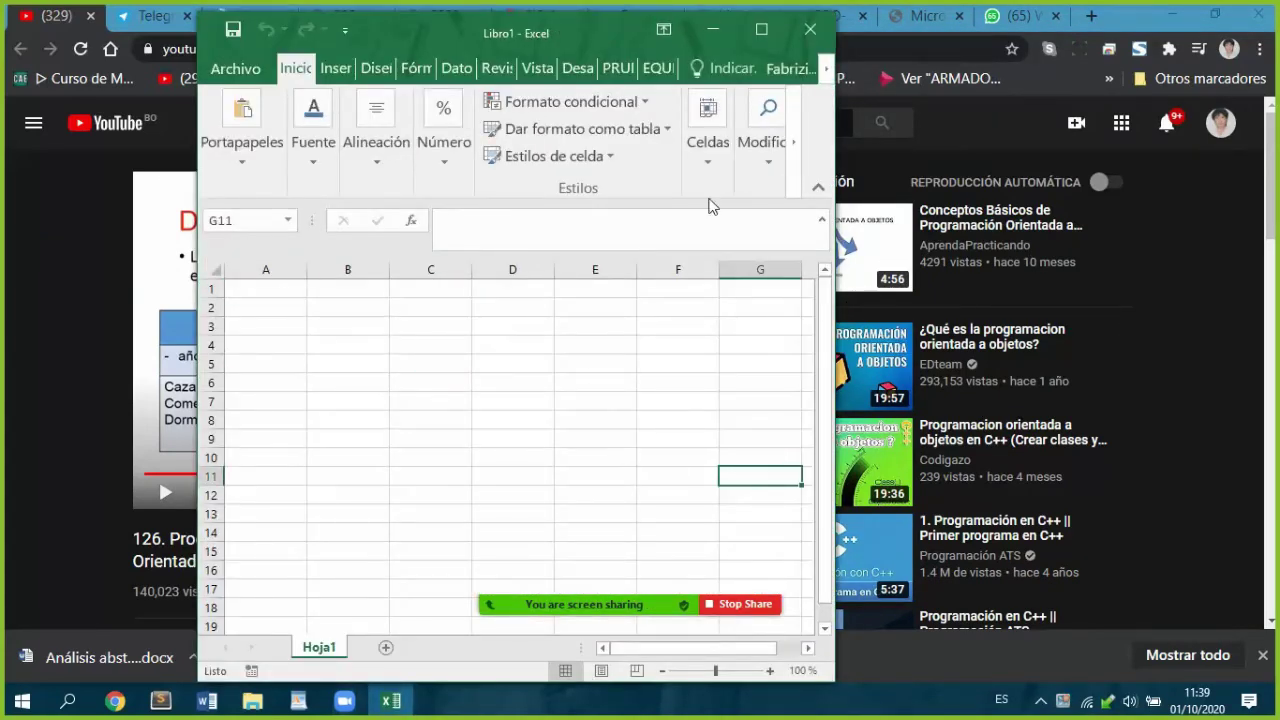
left_click(762, 31)
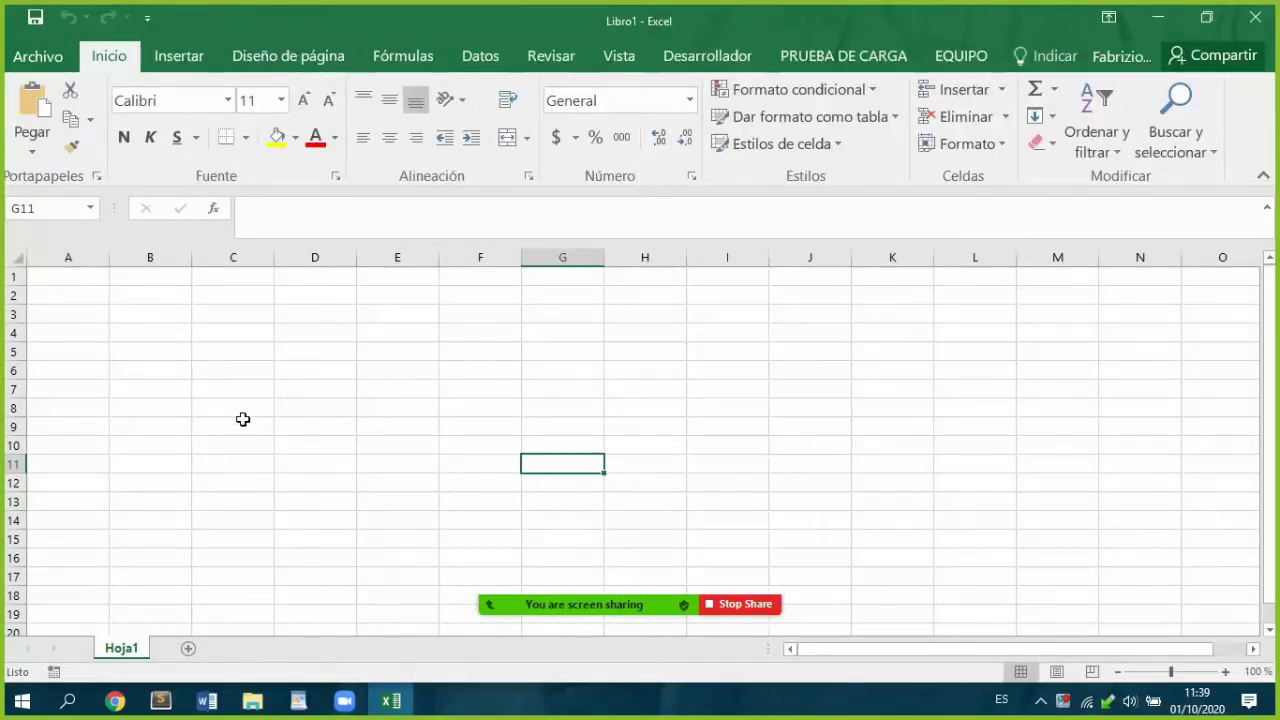
left_click_drag(279, 353, 391, 389)
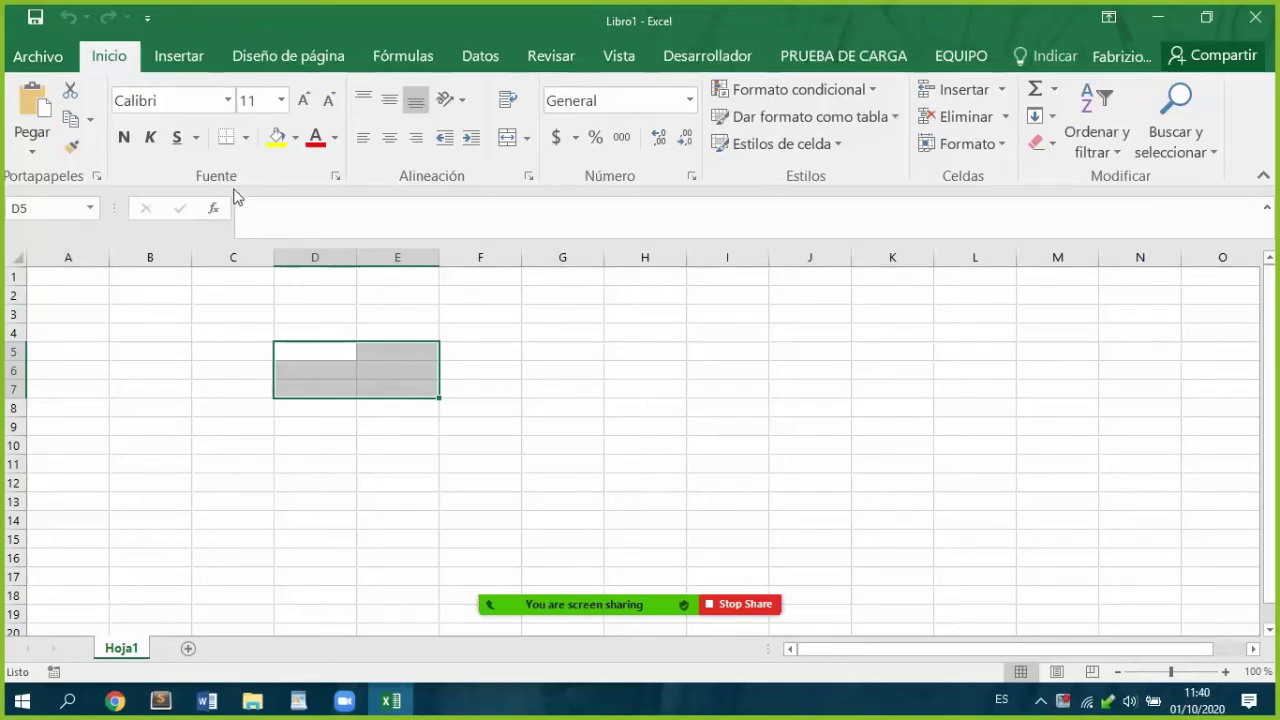
left_click(246, 138)
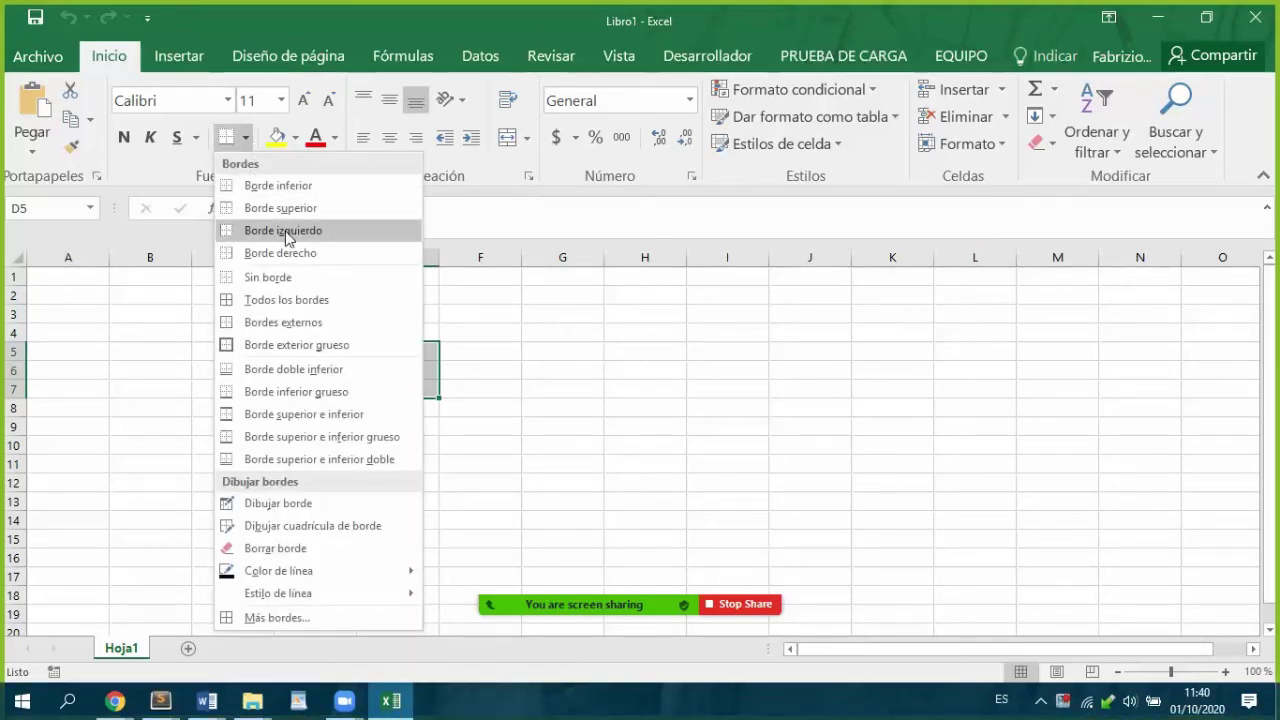
left_click(280, 303)
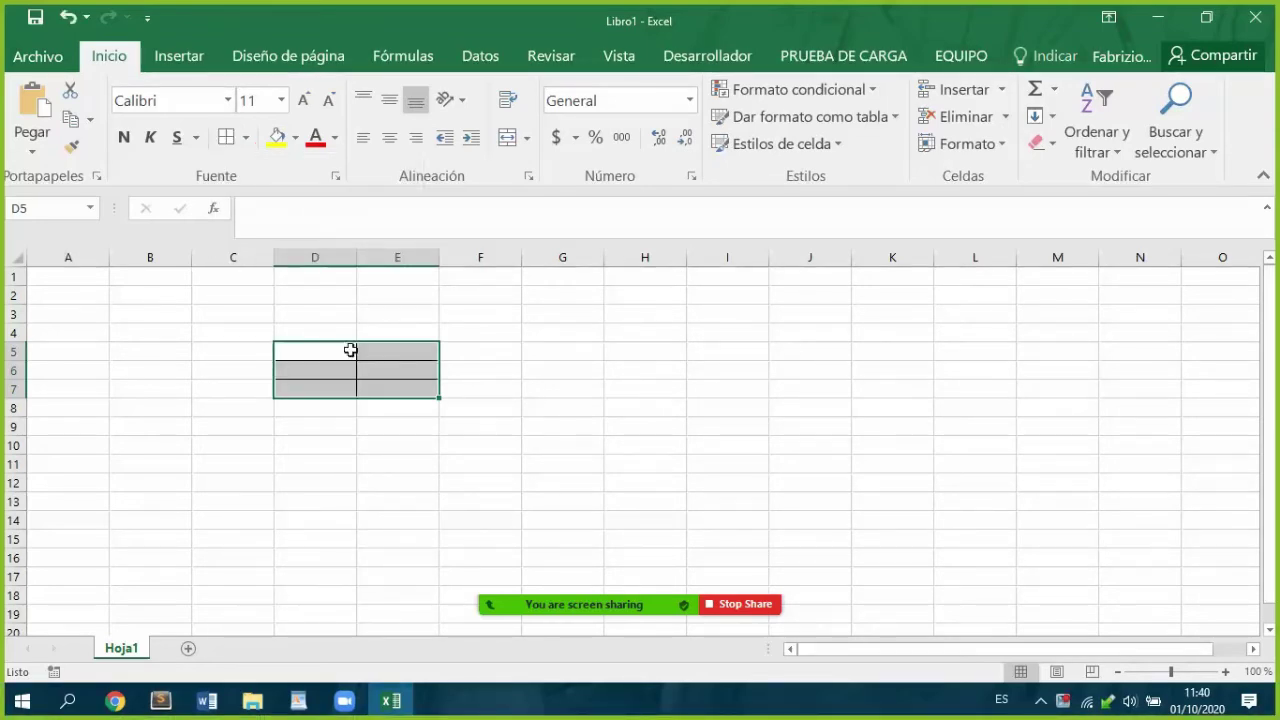
left_click_drag(294, 367, 388, 389)
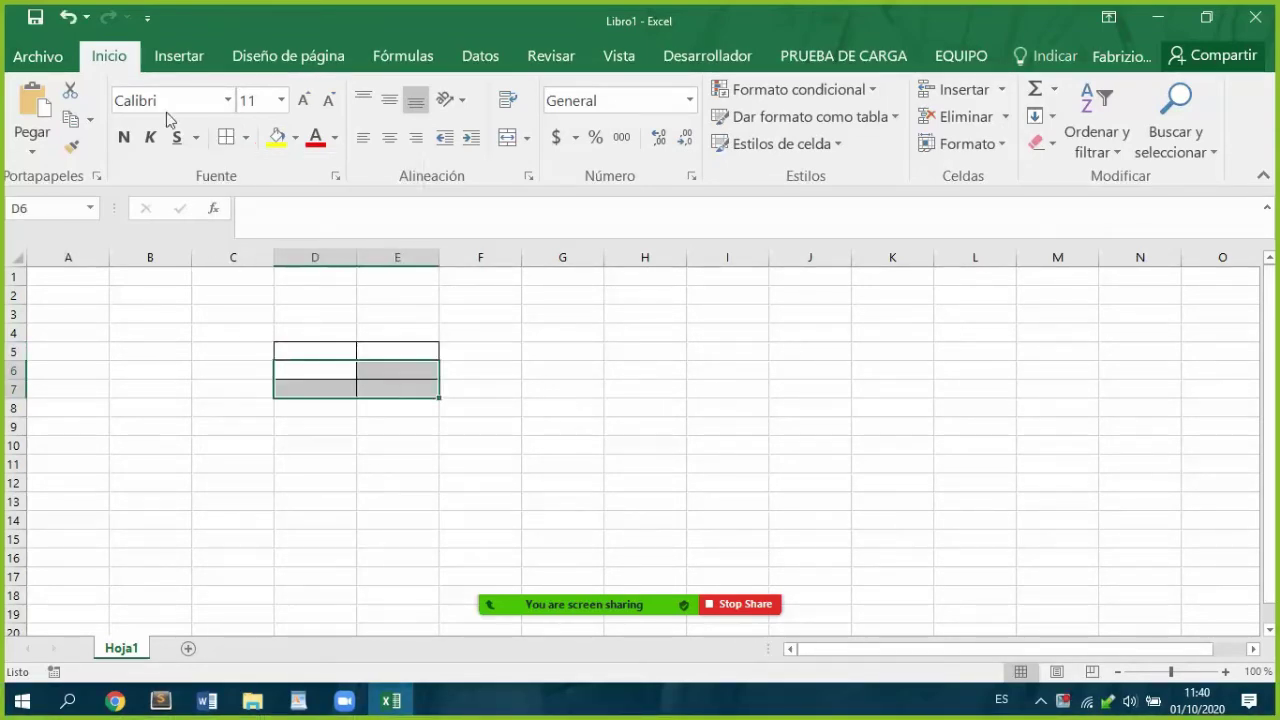
left_click(245, 140)
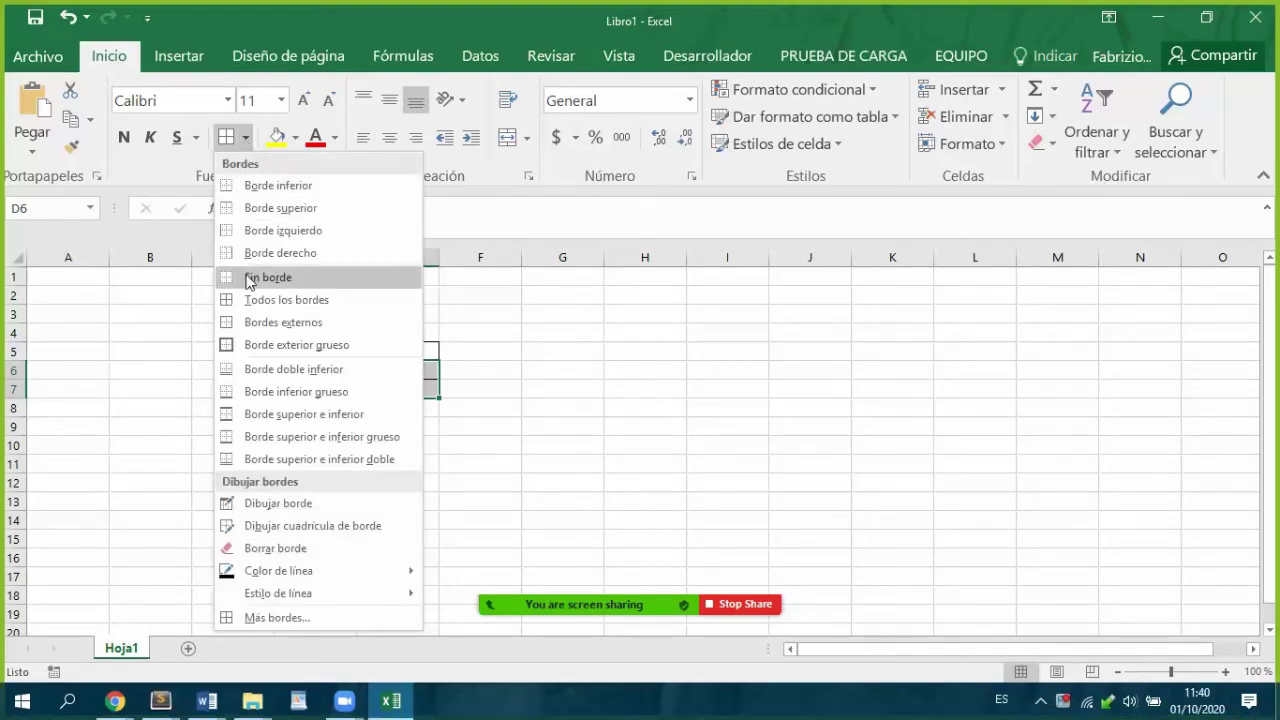
left_click(230, 322)
left_click(620, 416)
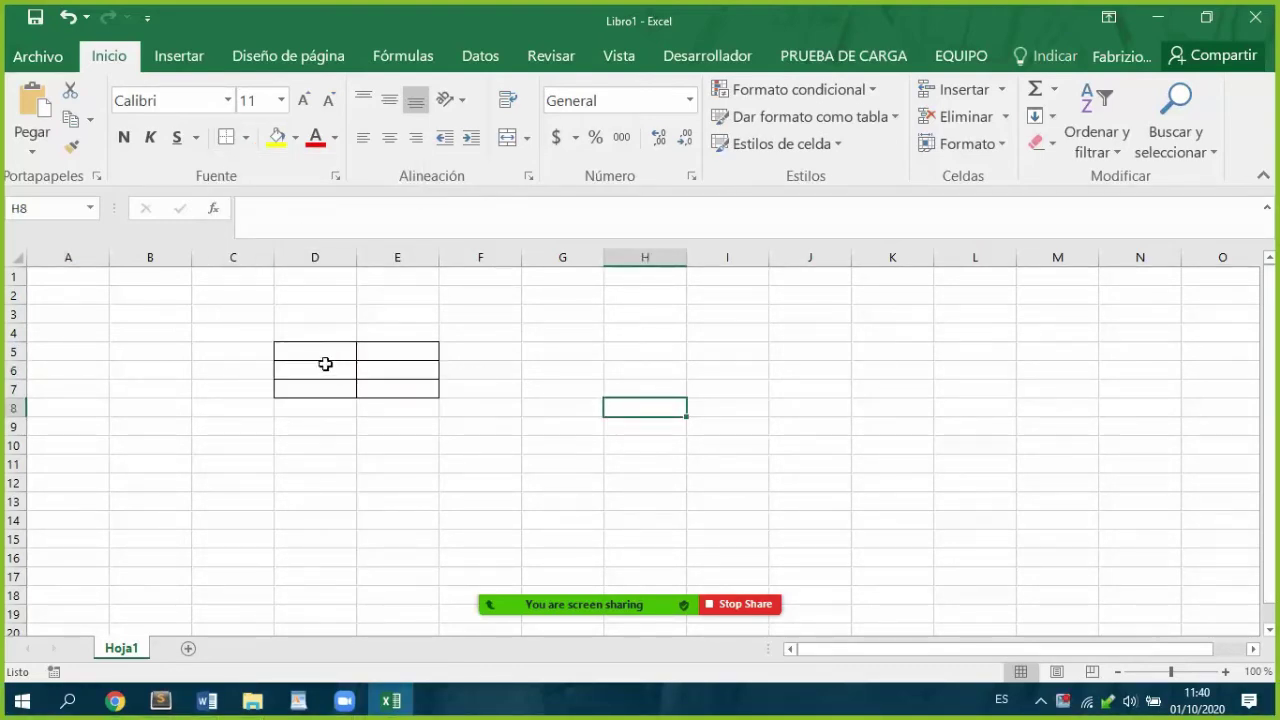
left_click_drag(303, 353, 406, 390)
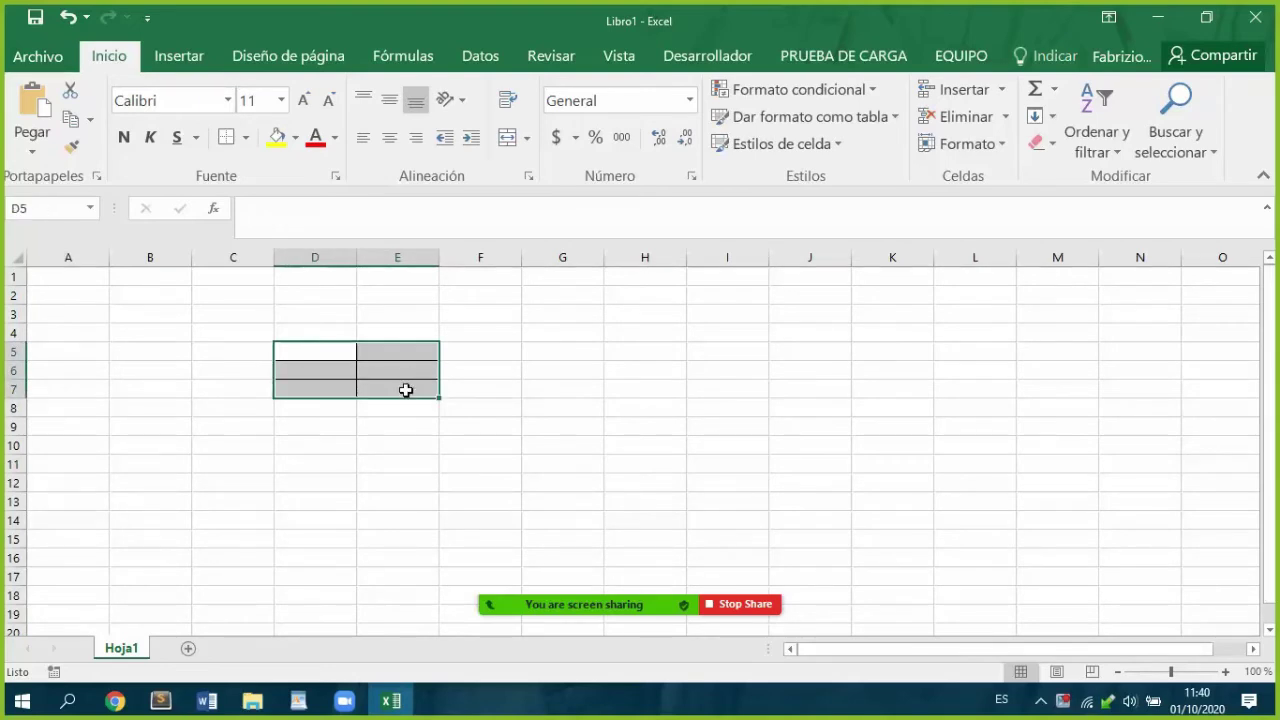
left_click(246, 140)
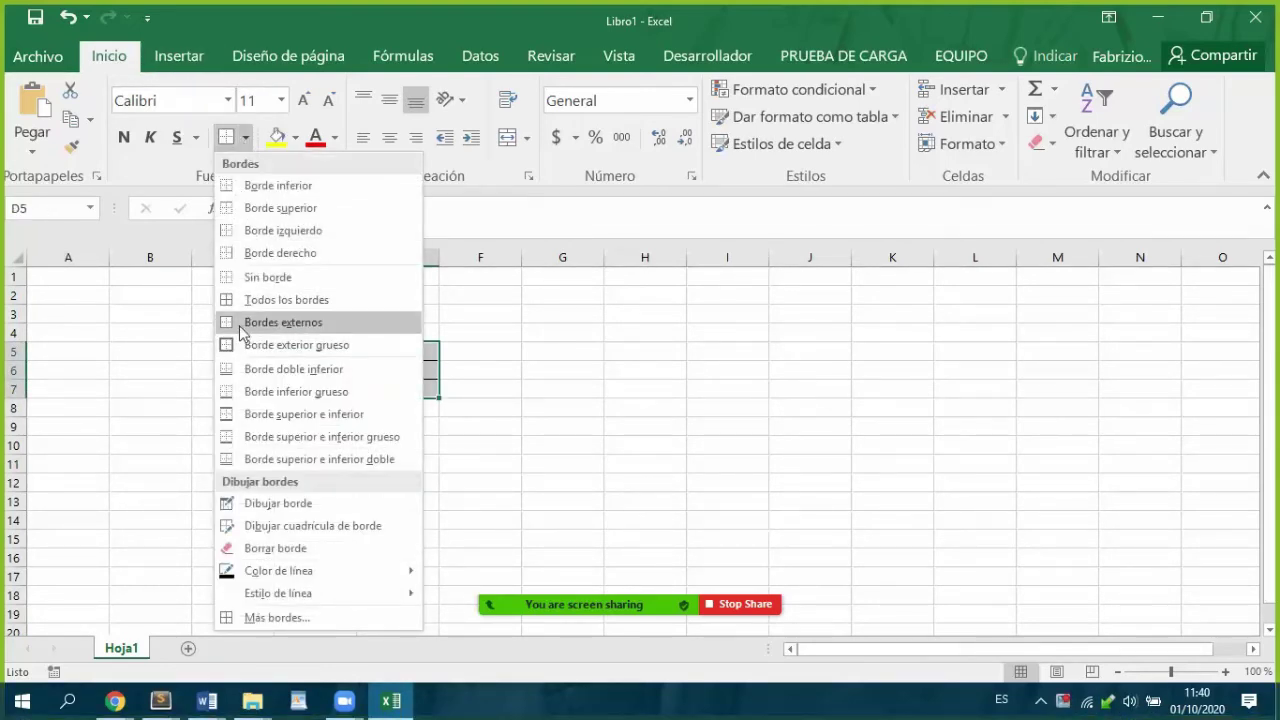
left_click(240, 324)
left_click(476, 440)
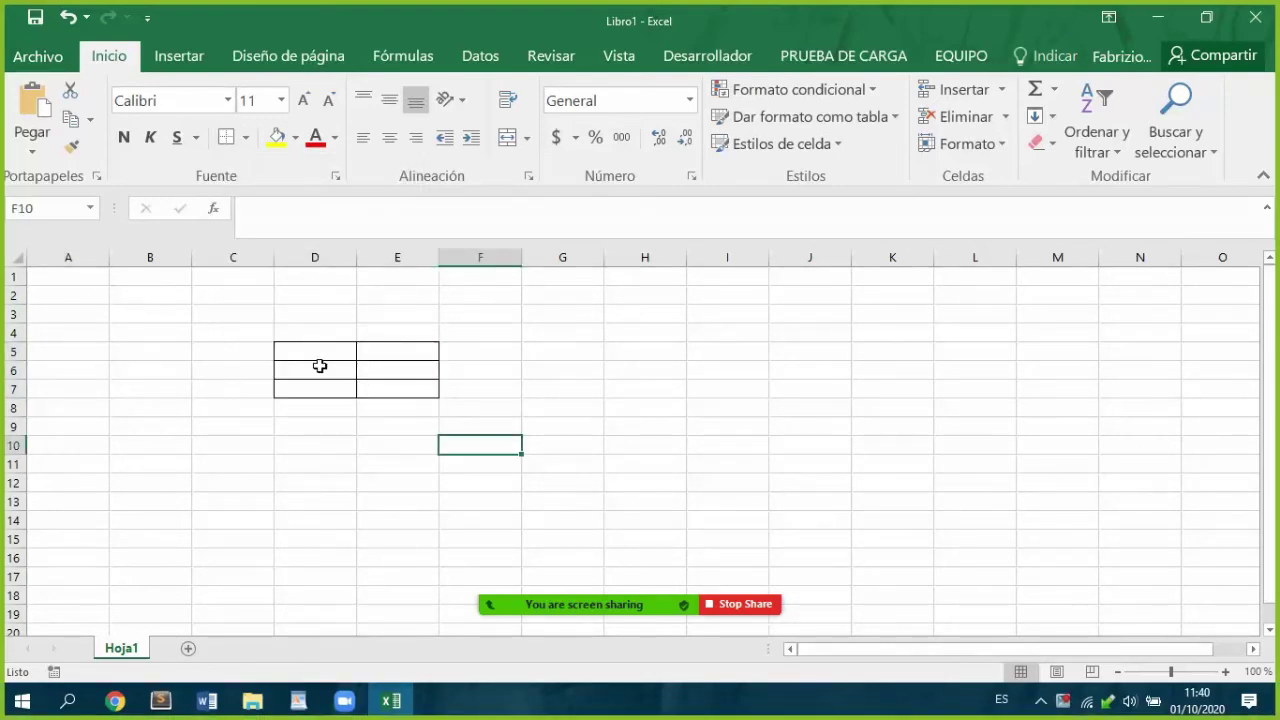
left_click_drag(320, 366, 400, 369)
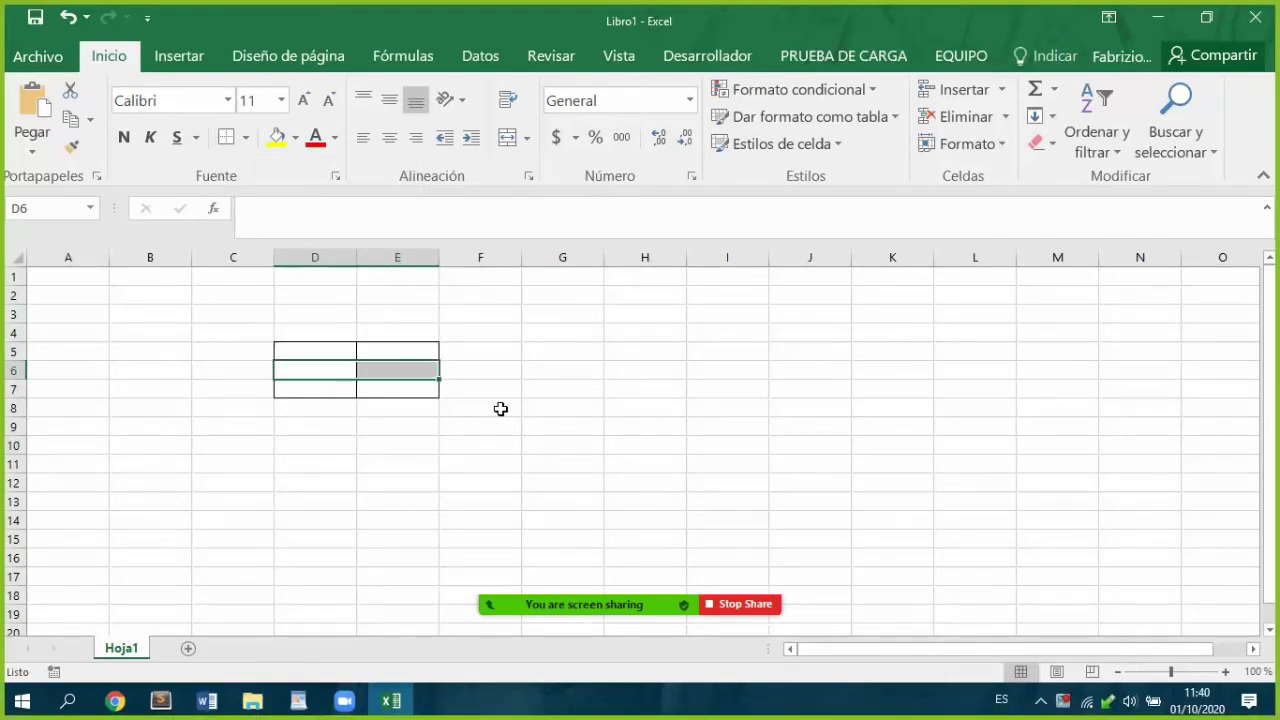
key("ctrl+z")
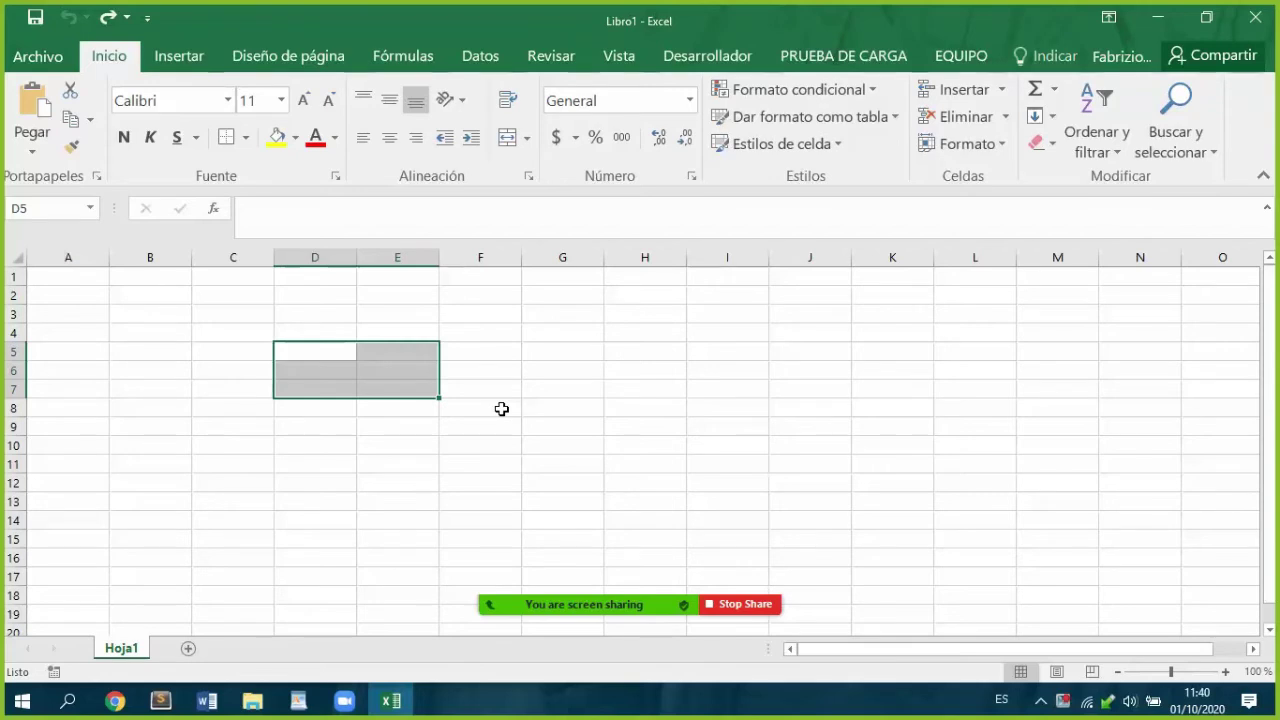
left_click(500, 409)
Step: Apply outside borders (Bordes externos) to the range D5:E7
left_click(354, 358)
left_click_drag(354, 358, 383, 386)
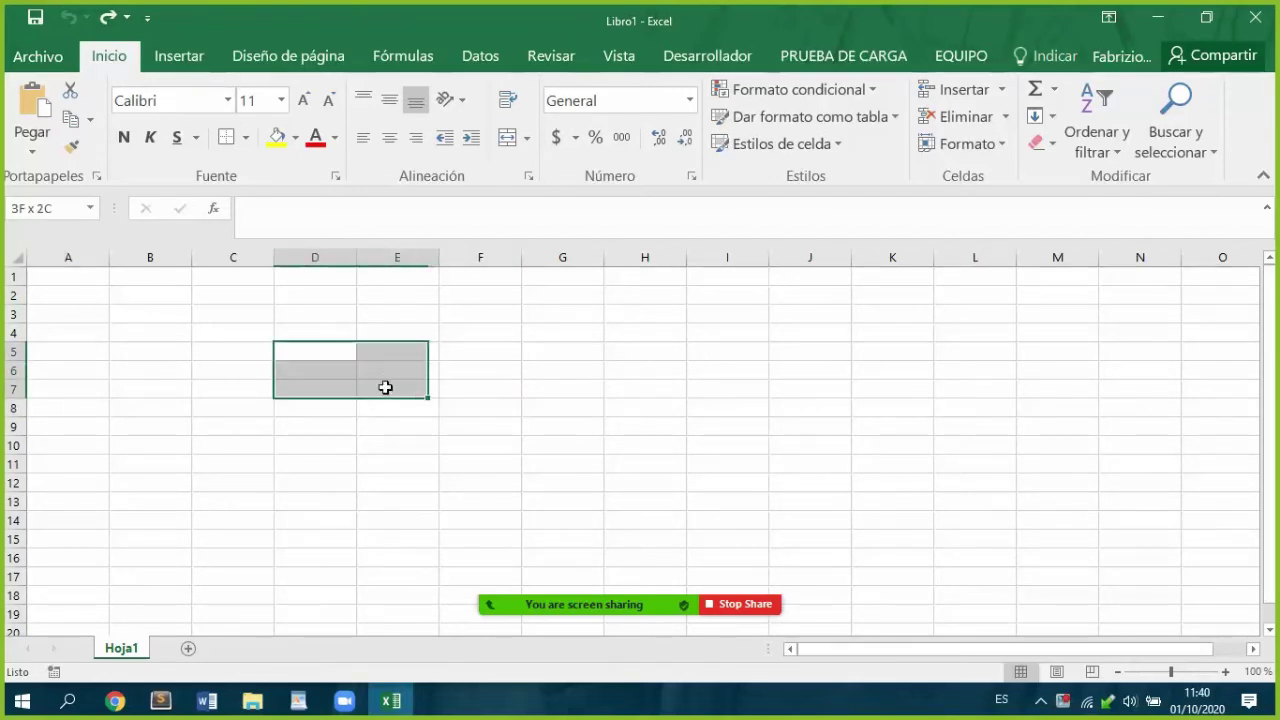
left_click(246, 137)
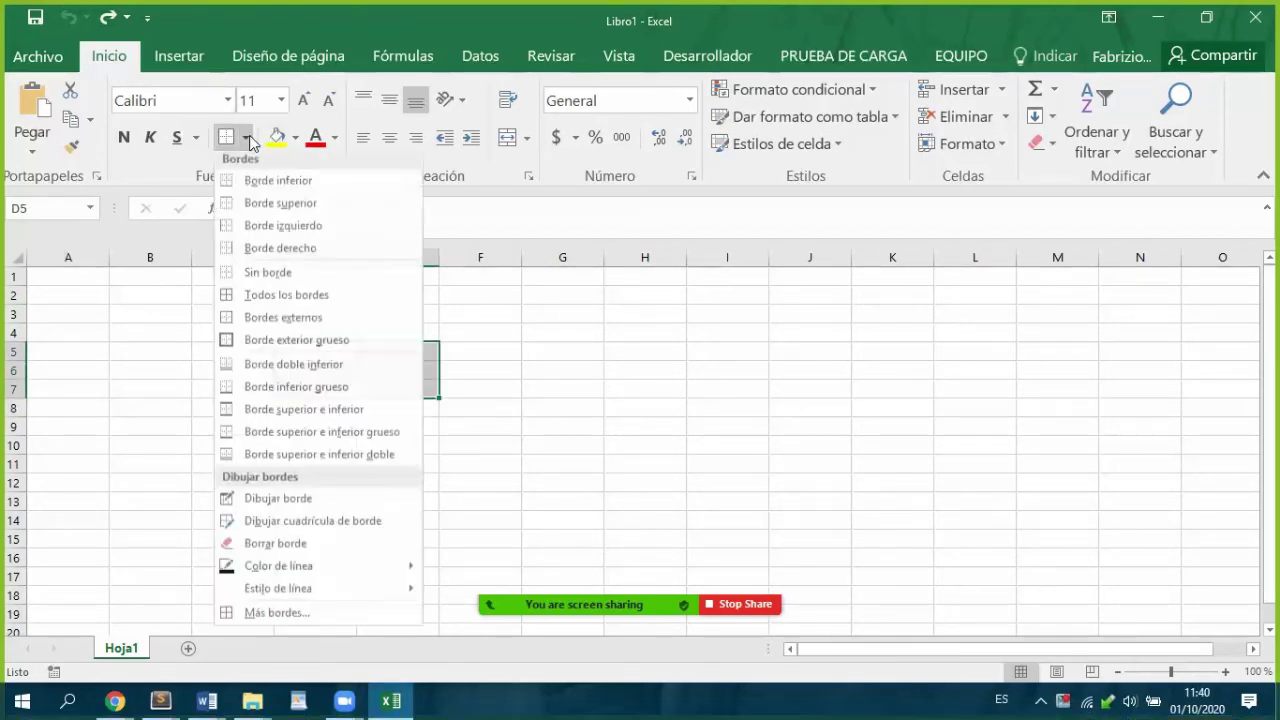
left_click(258, 323)
left_click(551, 413)
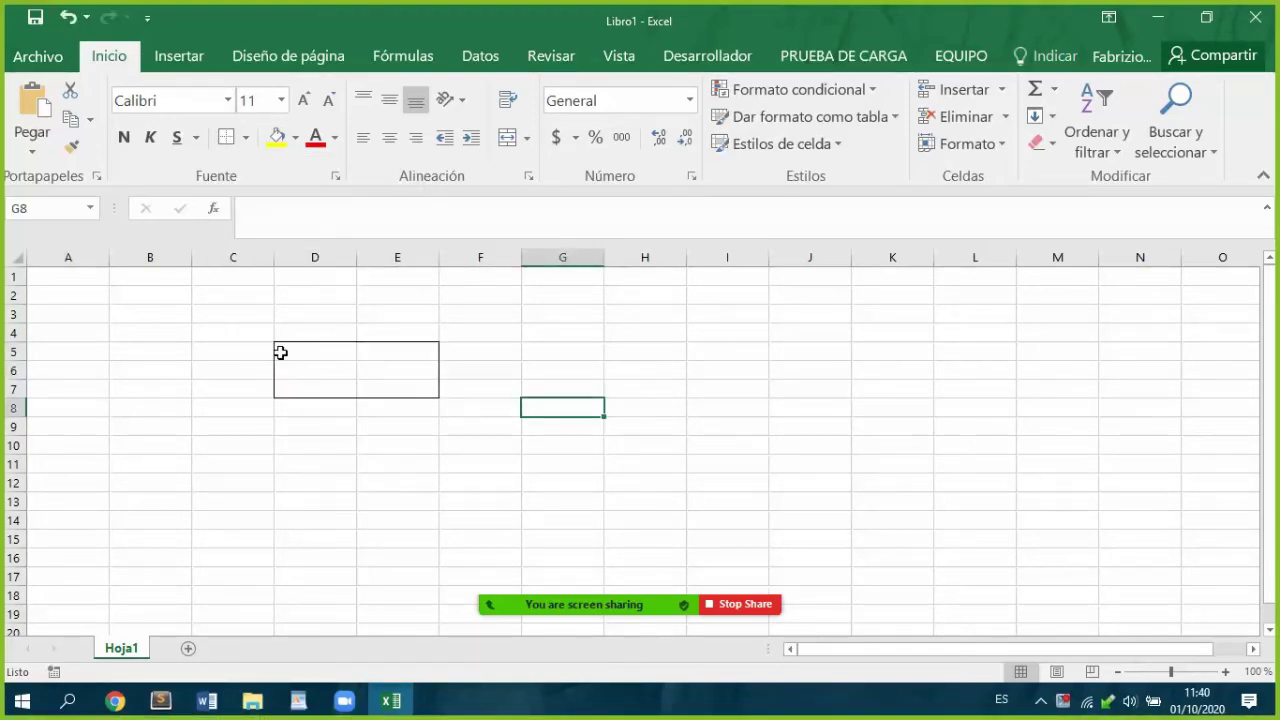
Step: Add a bottom border (Borde inferior) to D5:E5 to separate a title row within the bordered box
left_click_drag(338, 353, 383, 365)
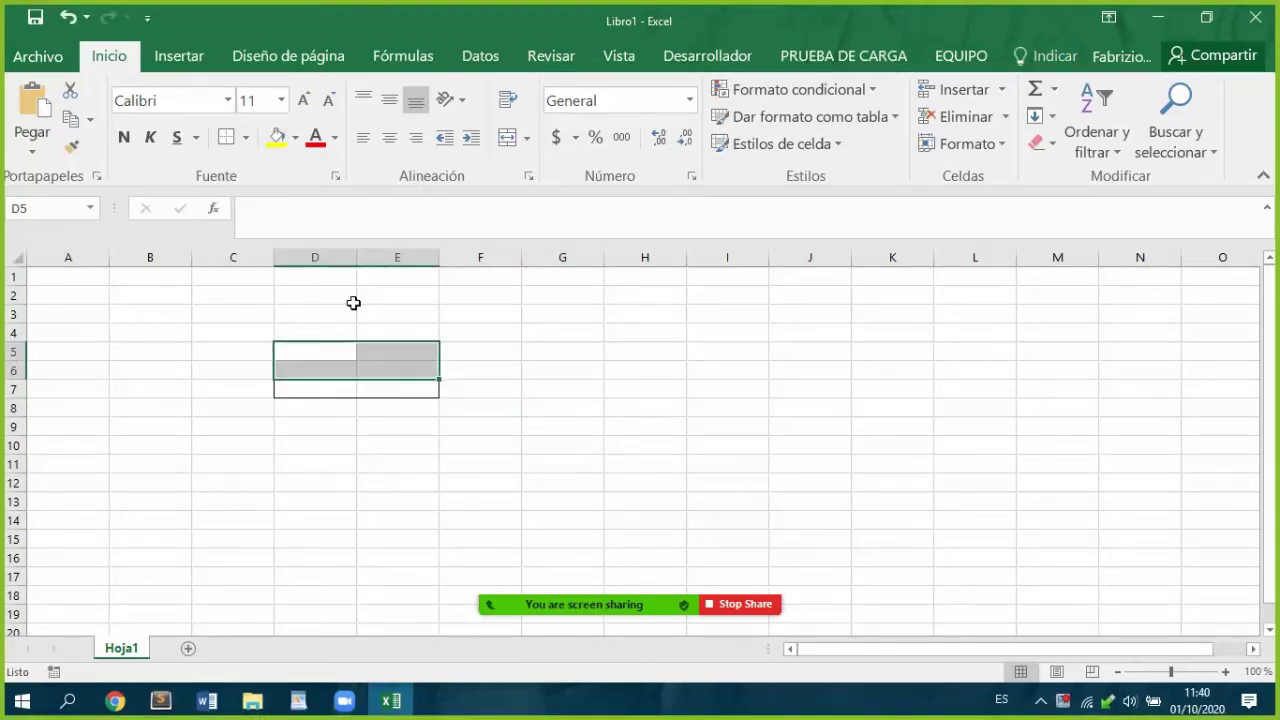
key("shift+Up")
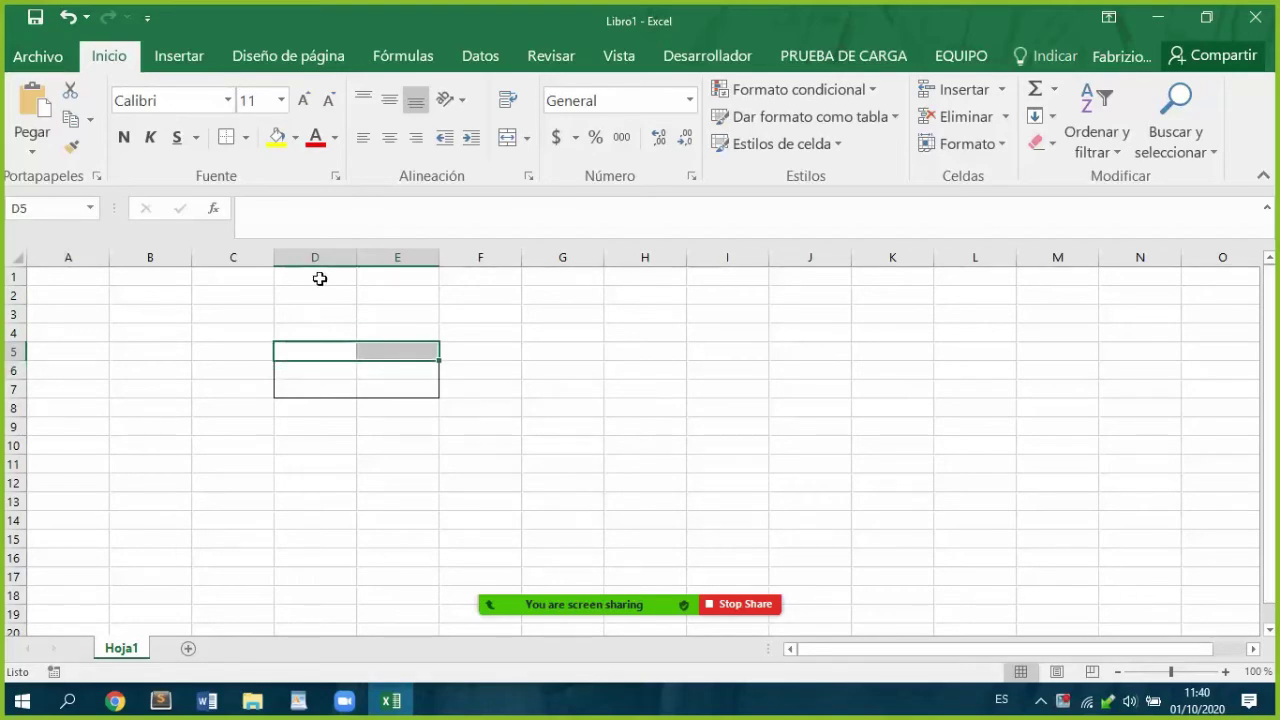
left_click(245, 137)
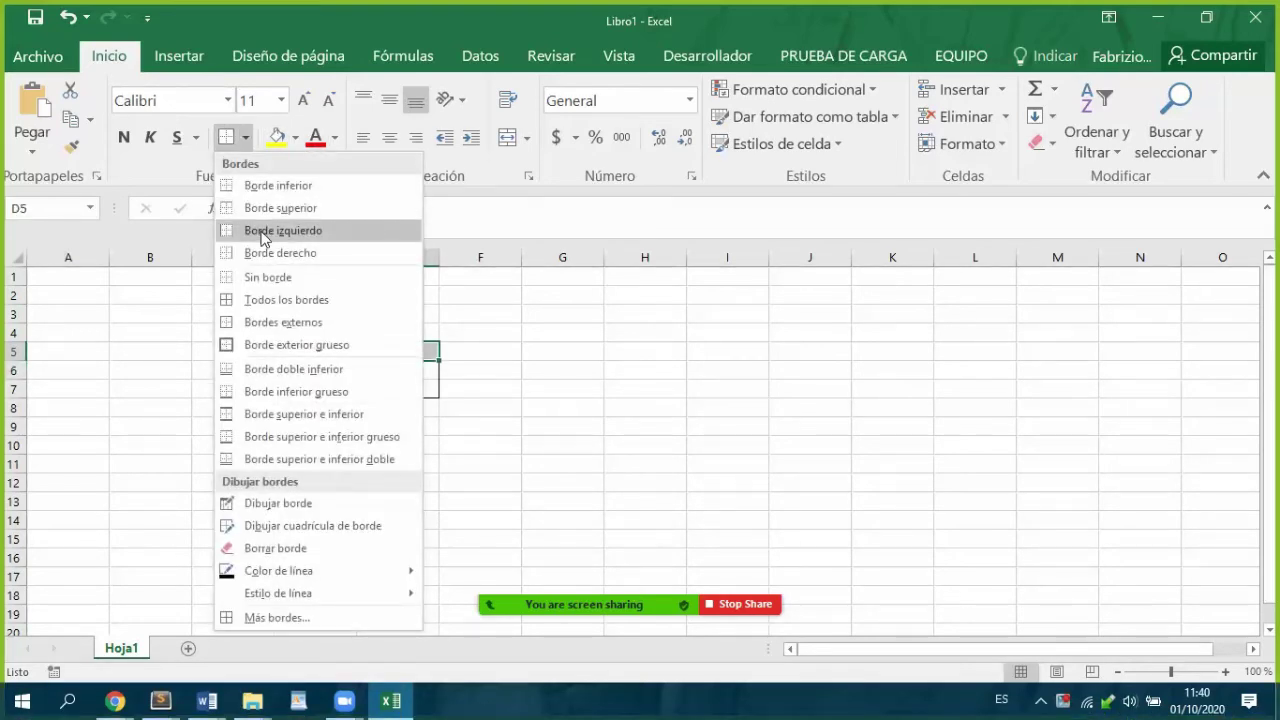
left_click(262, 186)
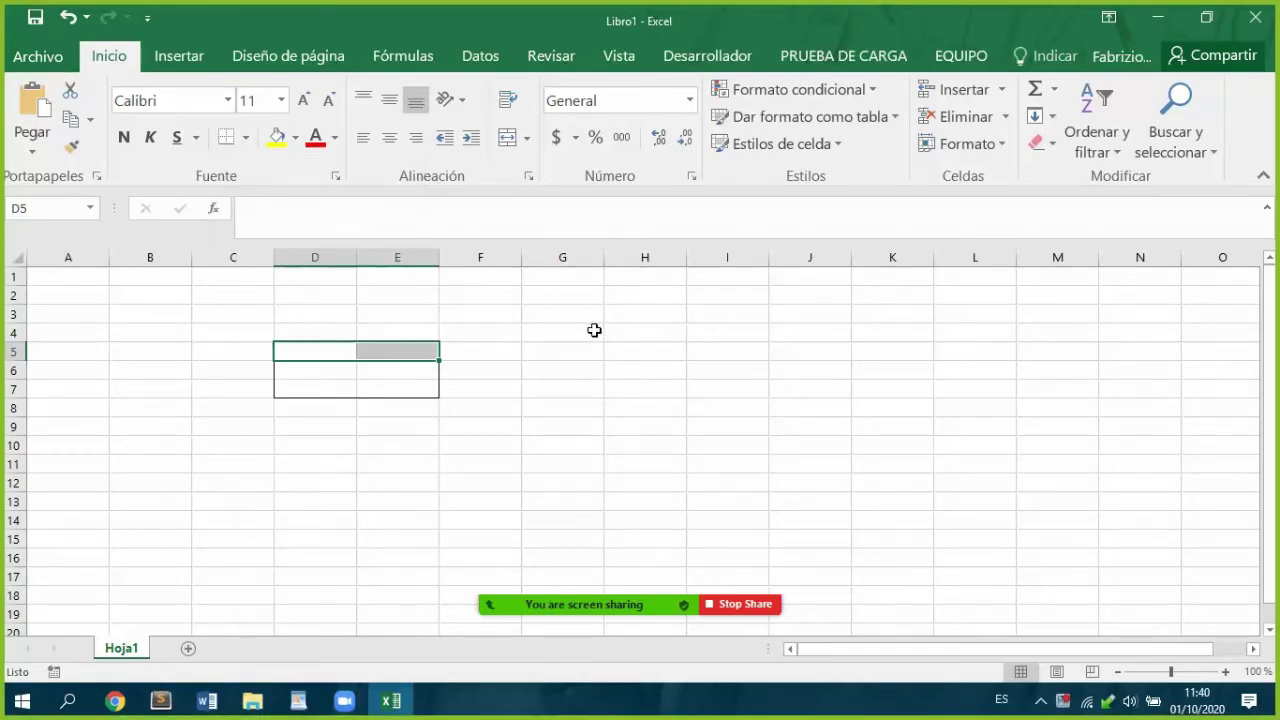
left_click(594, 331)
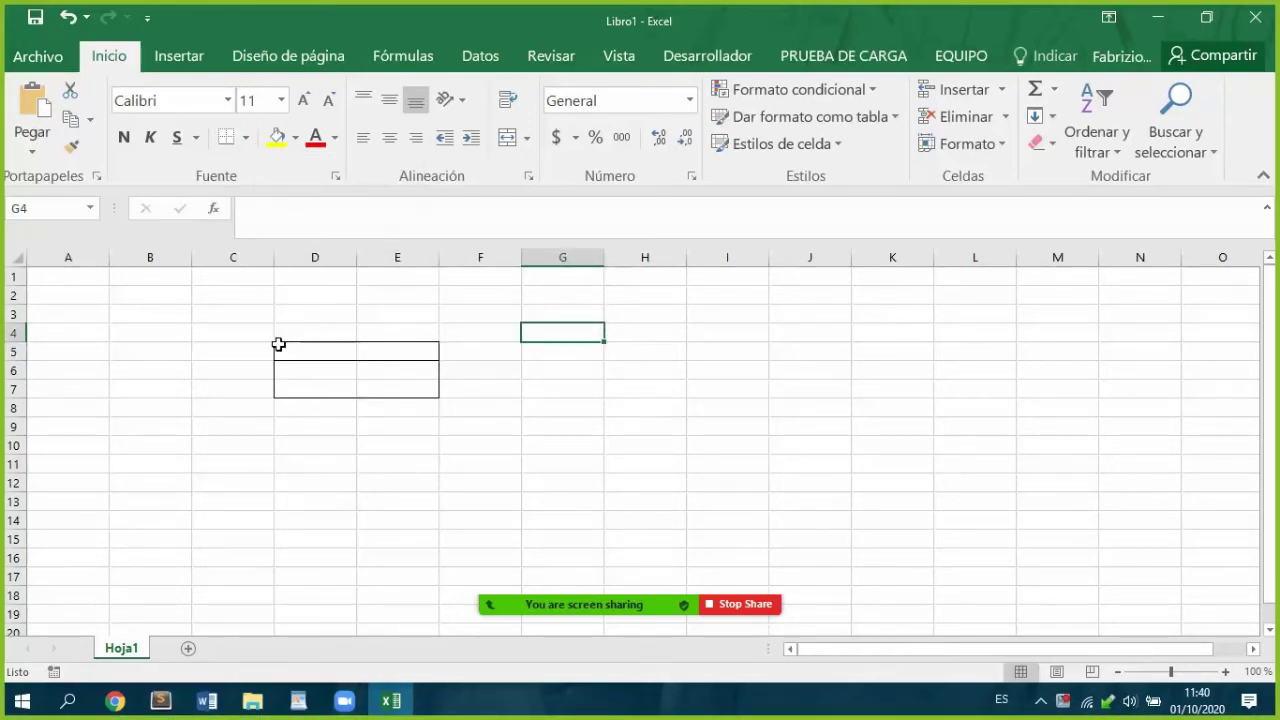
Step: Copy the bordered box D5:E7 and paste it at B10, E10 and H10
left_click_drag(278, 344, 378, 388)
key("ctrl+c")
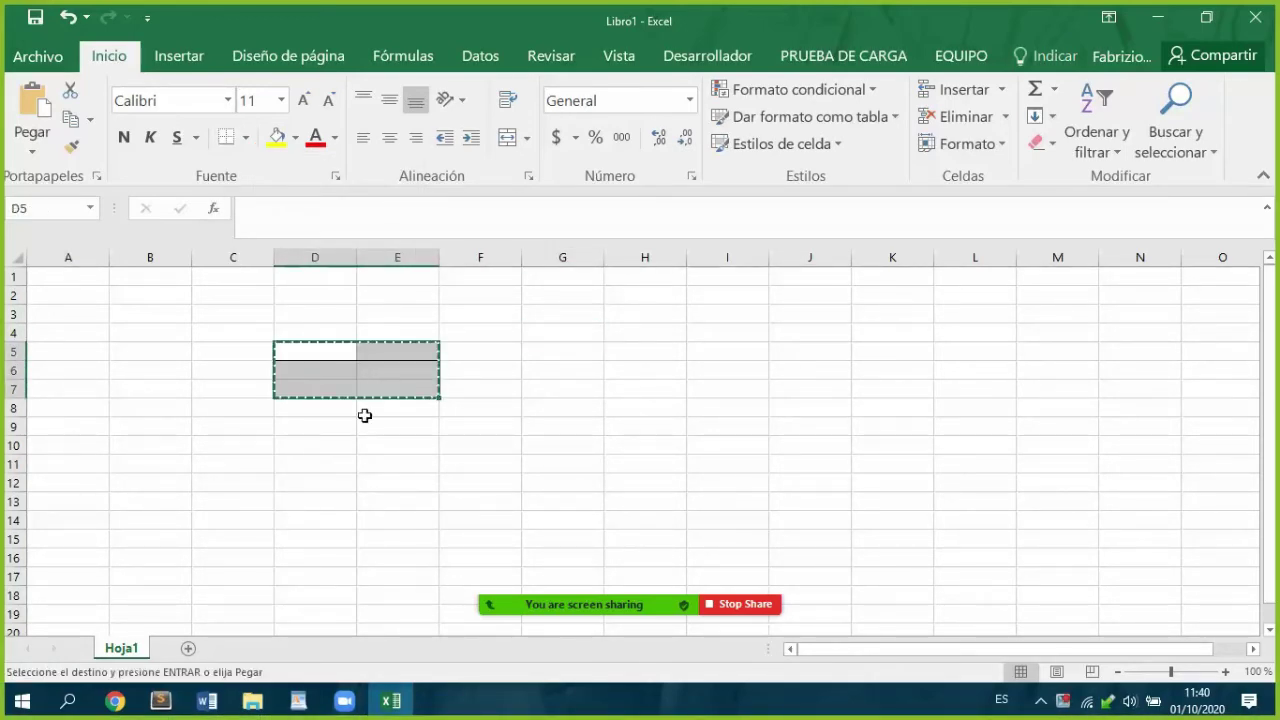
left_click(331, 449)
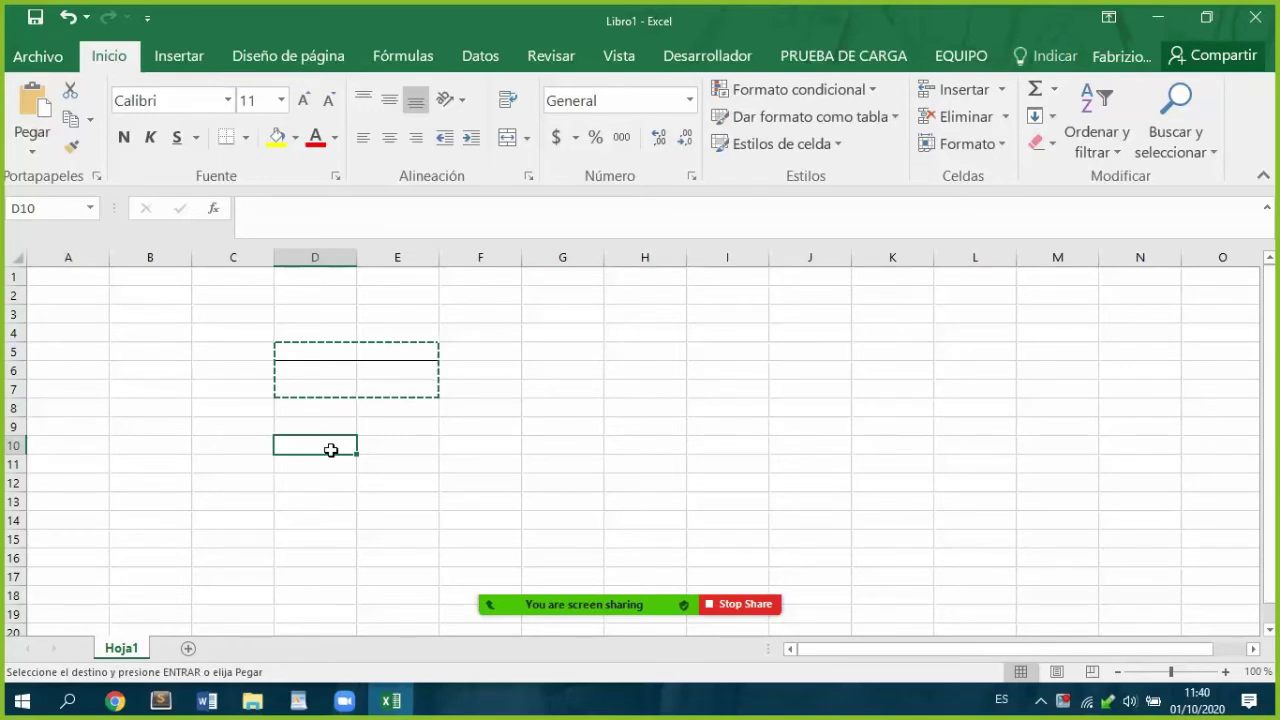
left_click(177, 443)
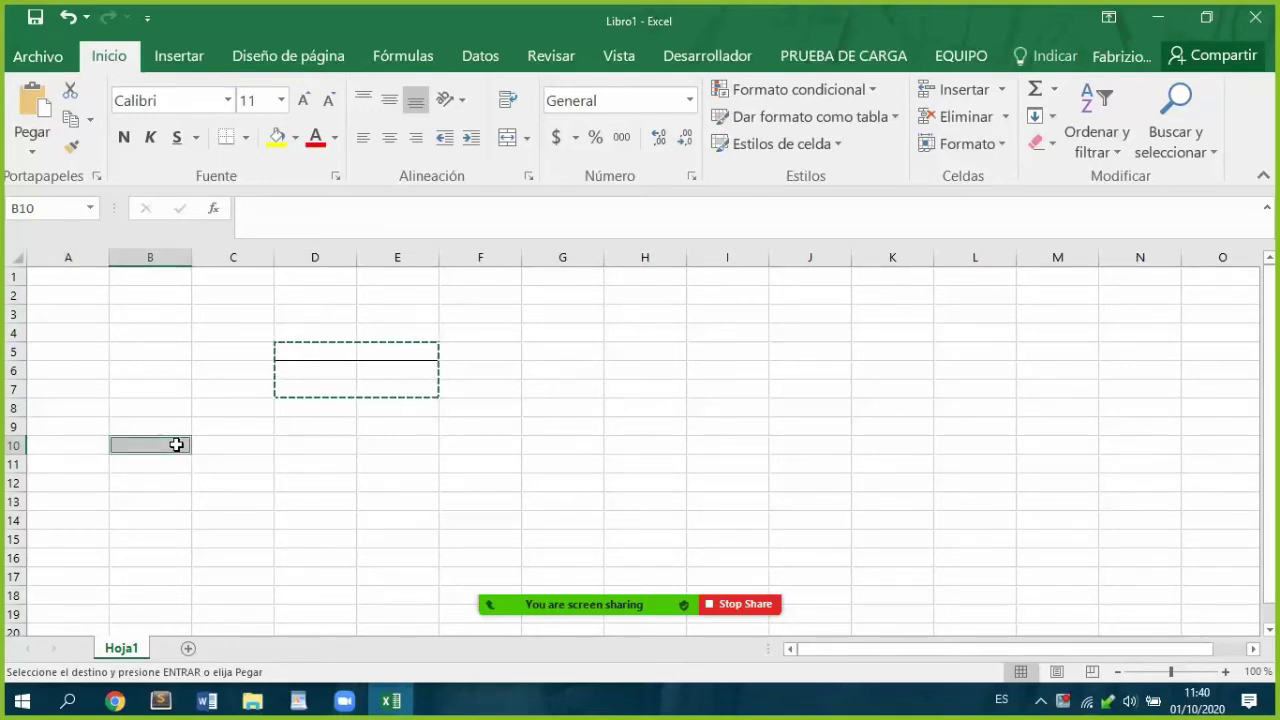
left_click_drag(176, 444, 245, 485)
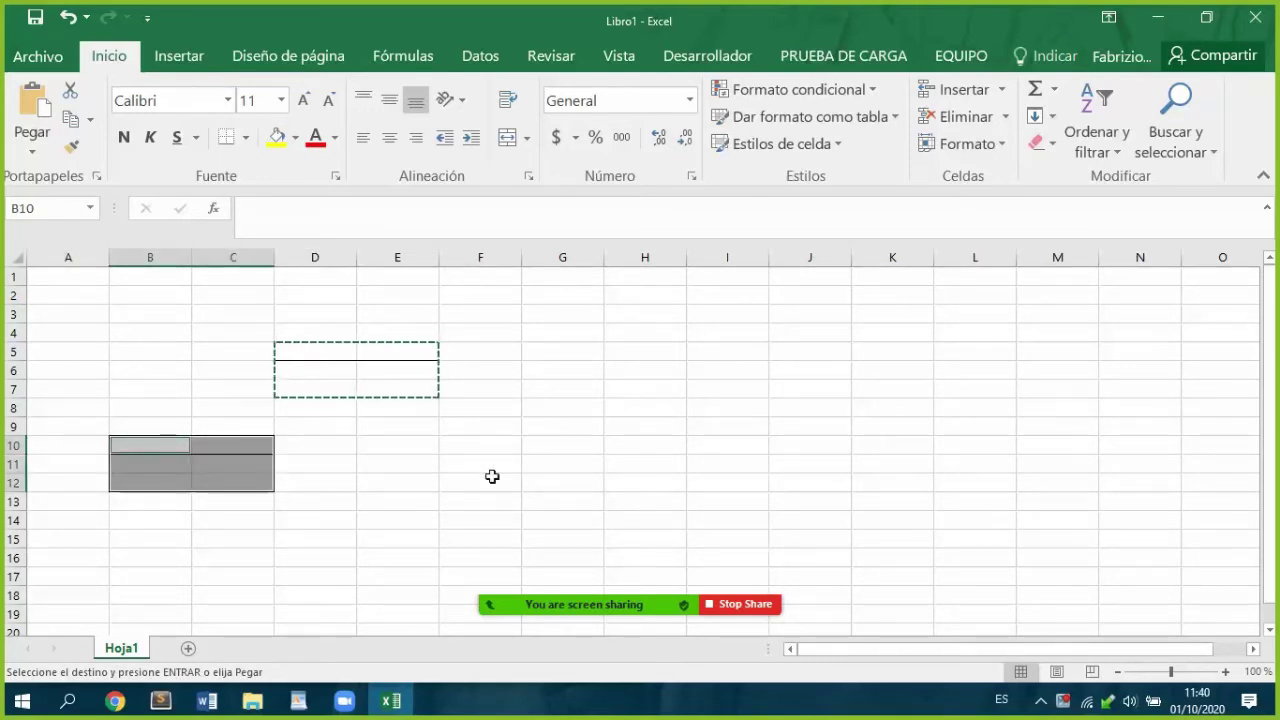
left_click(414, 448)
key("ctrl+v")
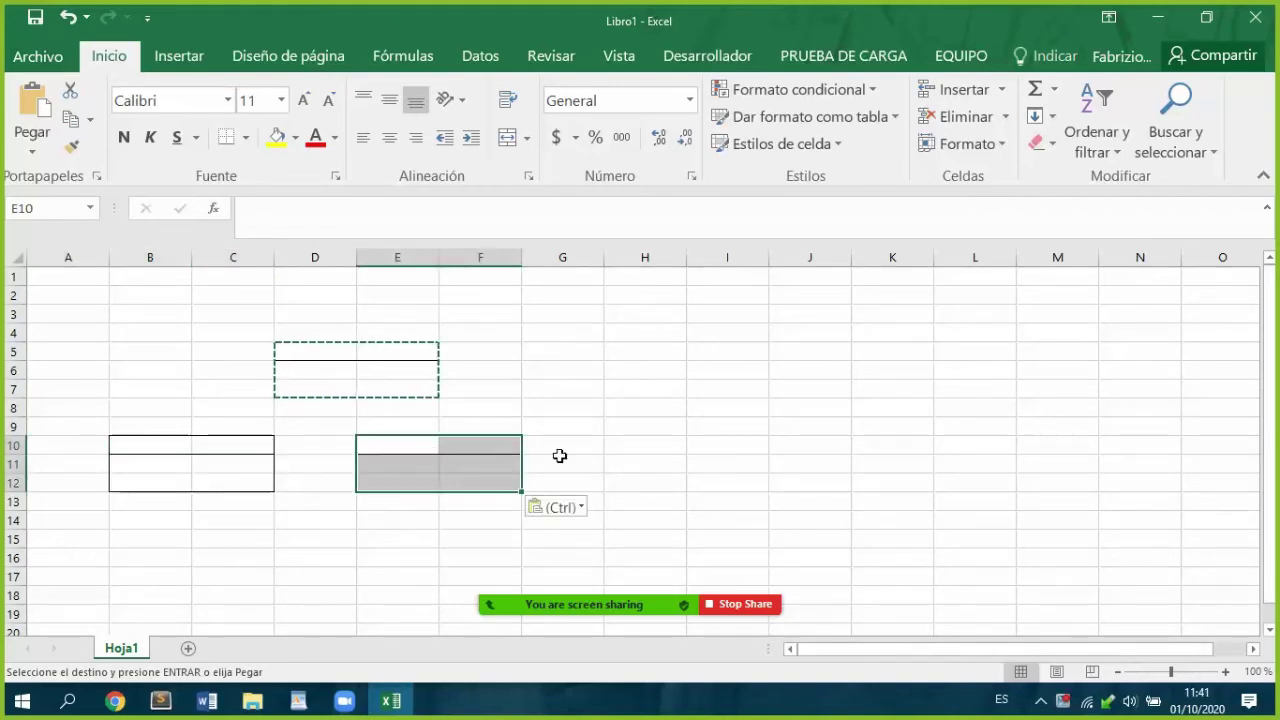
left_click(634, 446)
key("ctrl+v")
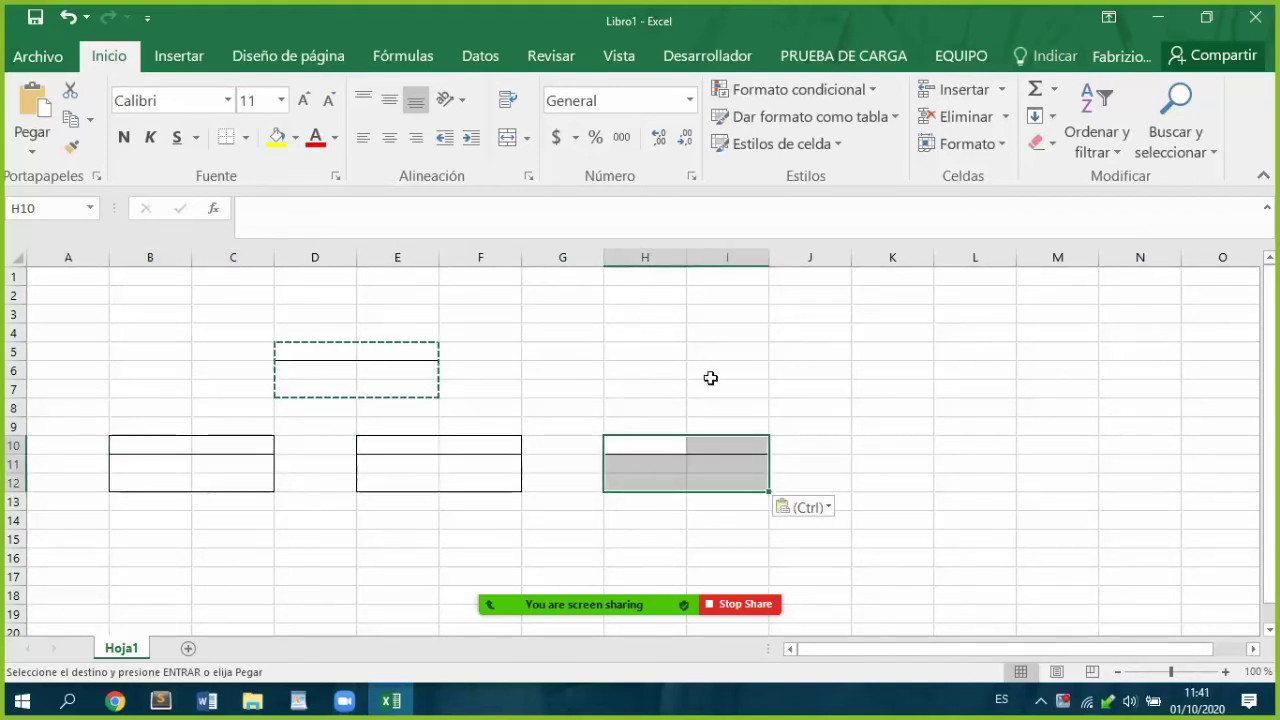
left_click(710, 378)
key("Escape")
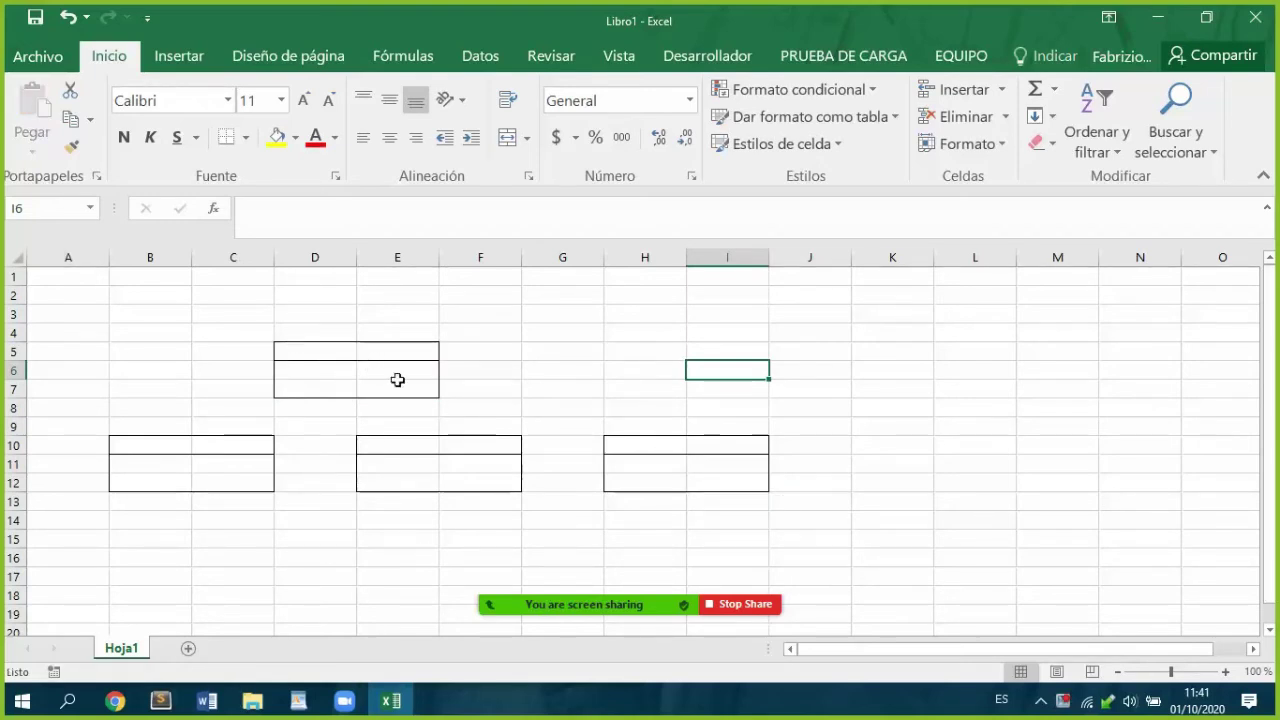
Step: Enter PERSONA as the title of the upper box in cell D5
left_click(366, 355)
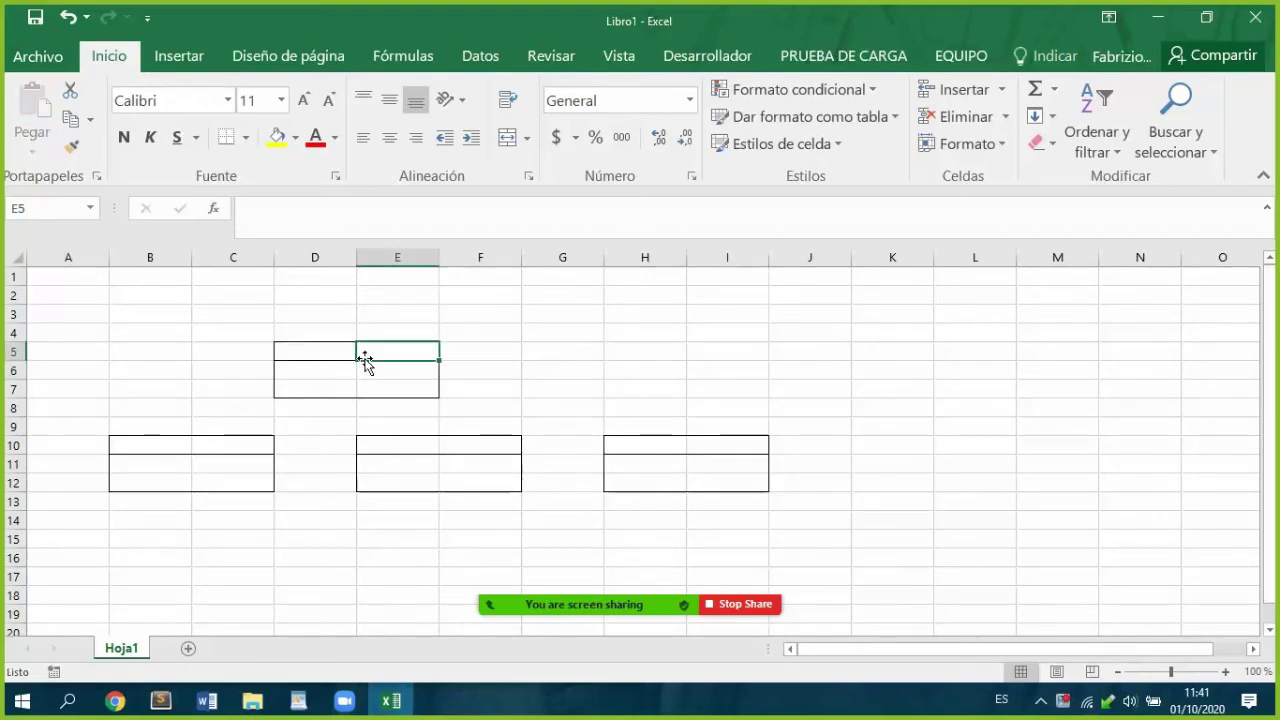
left_click(330, 351)
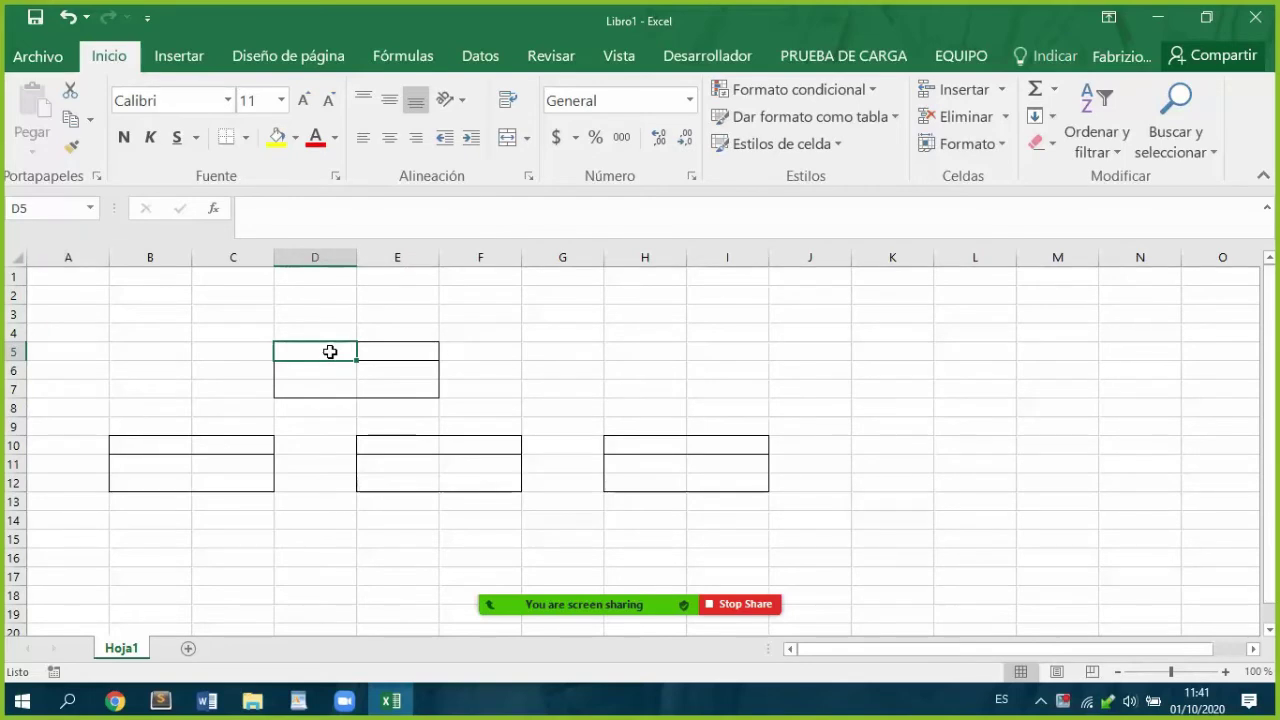
type("PERSONA")
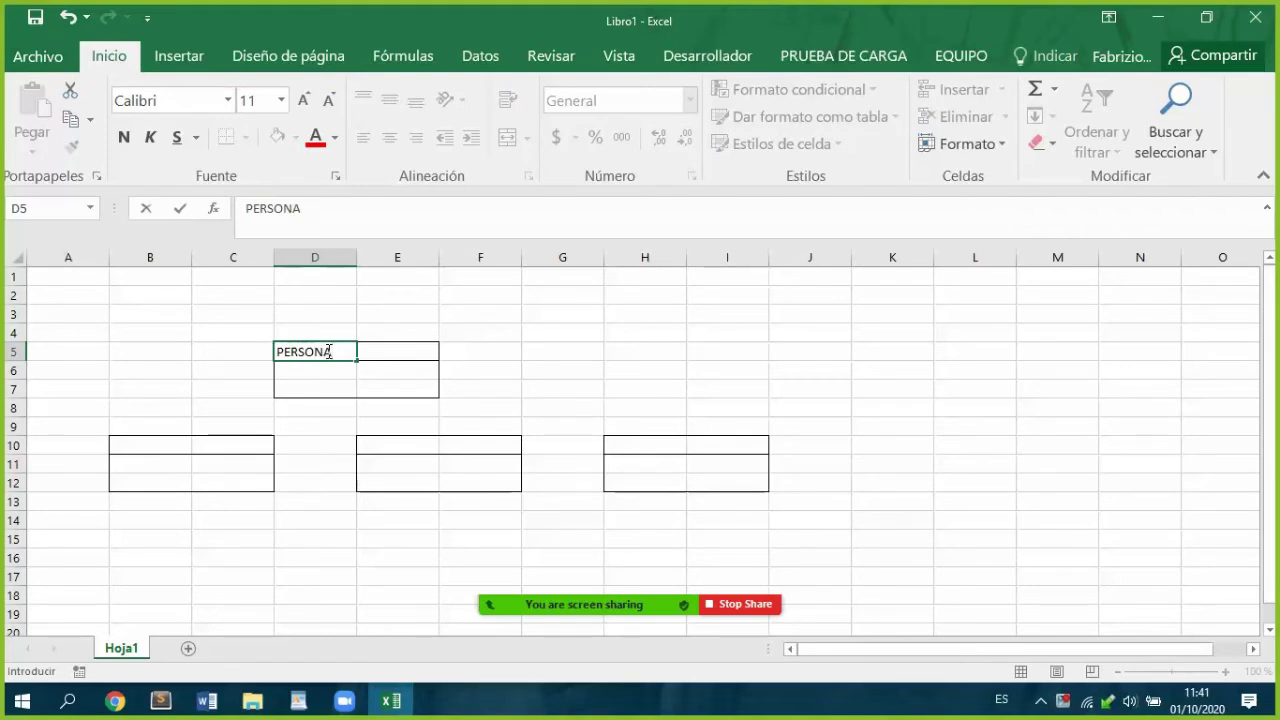
key("Tab")
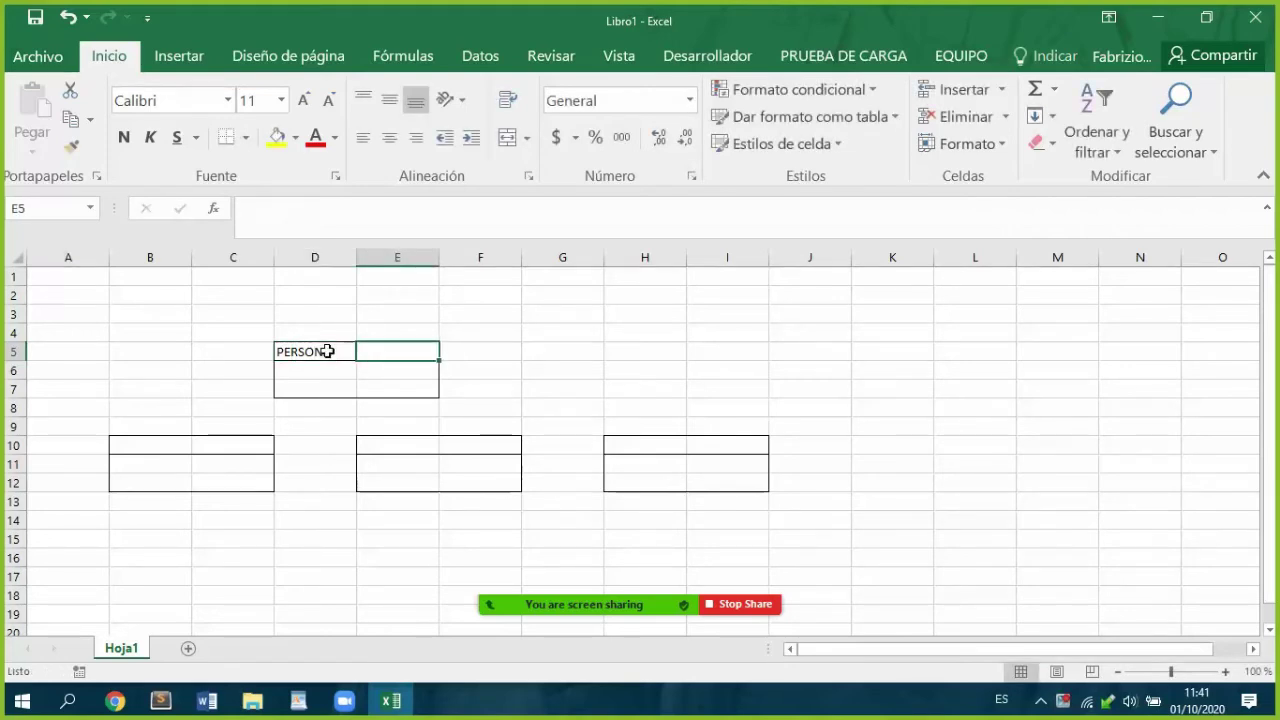
key("Down")
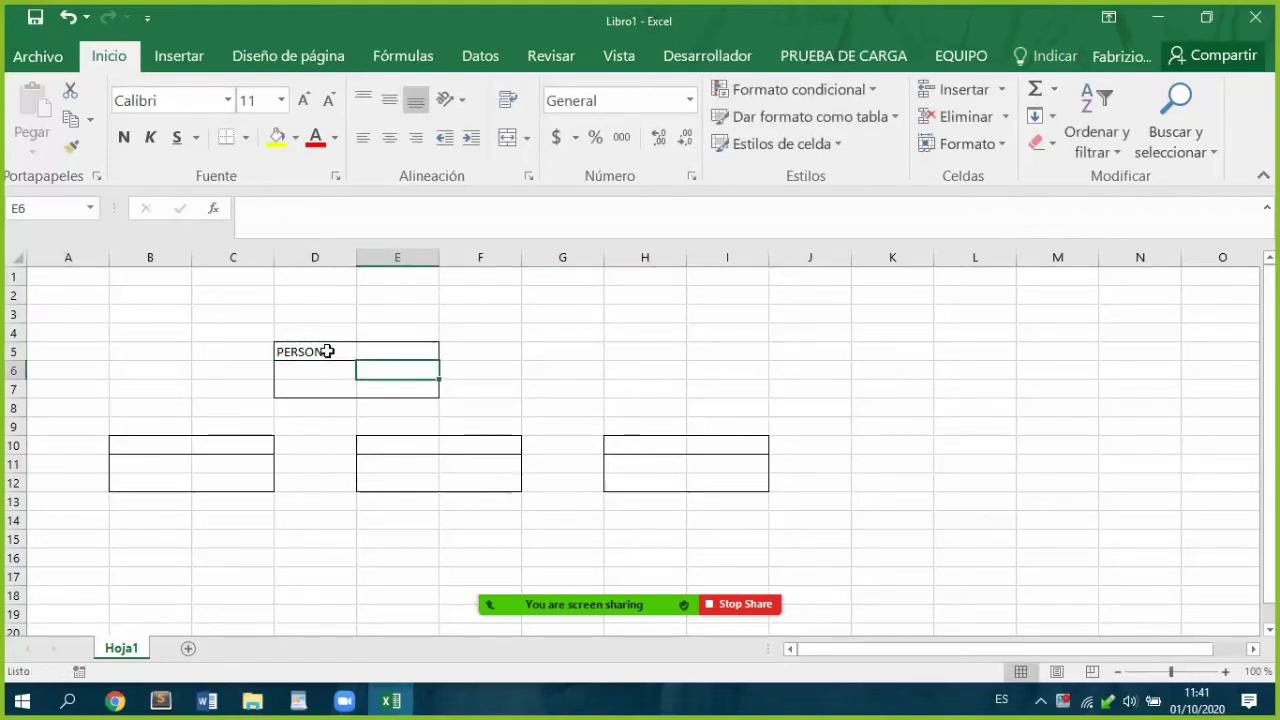
Step: Enter ESTUDIANTE as the title of the first lower box in cell B10
left_click(145, 451)
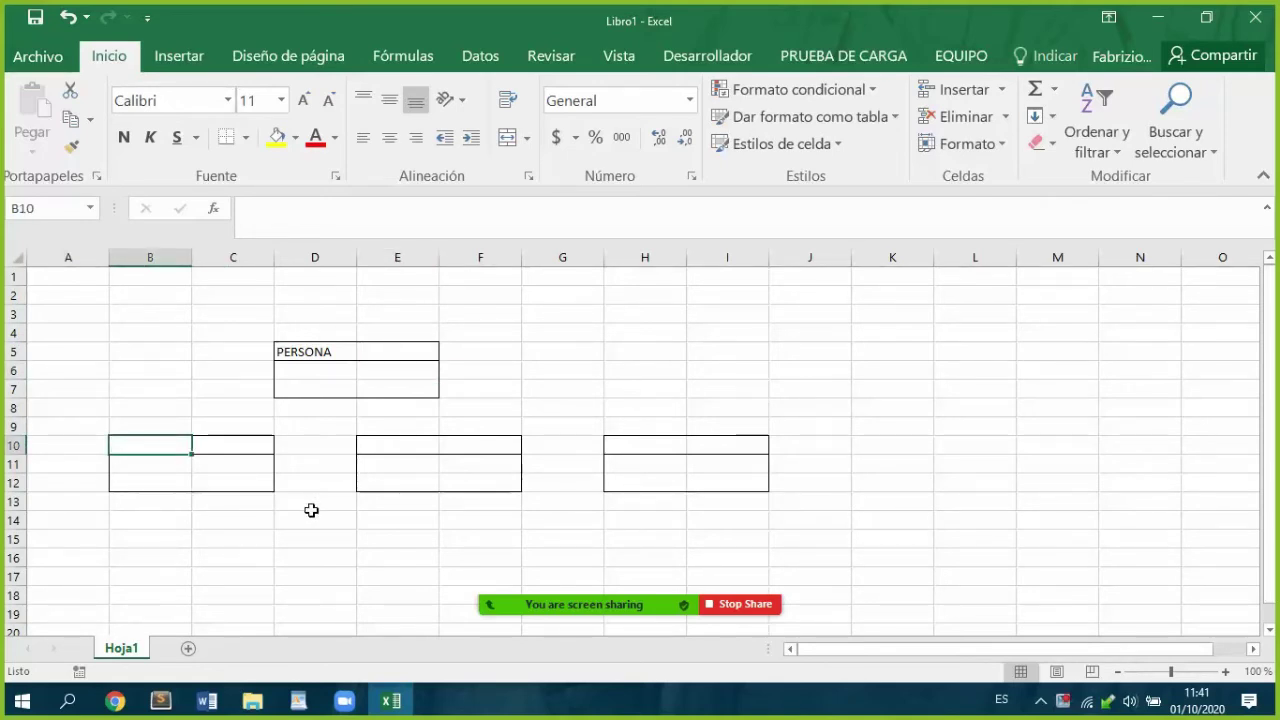
type("ESTU")
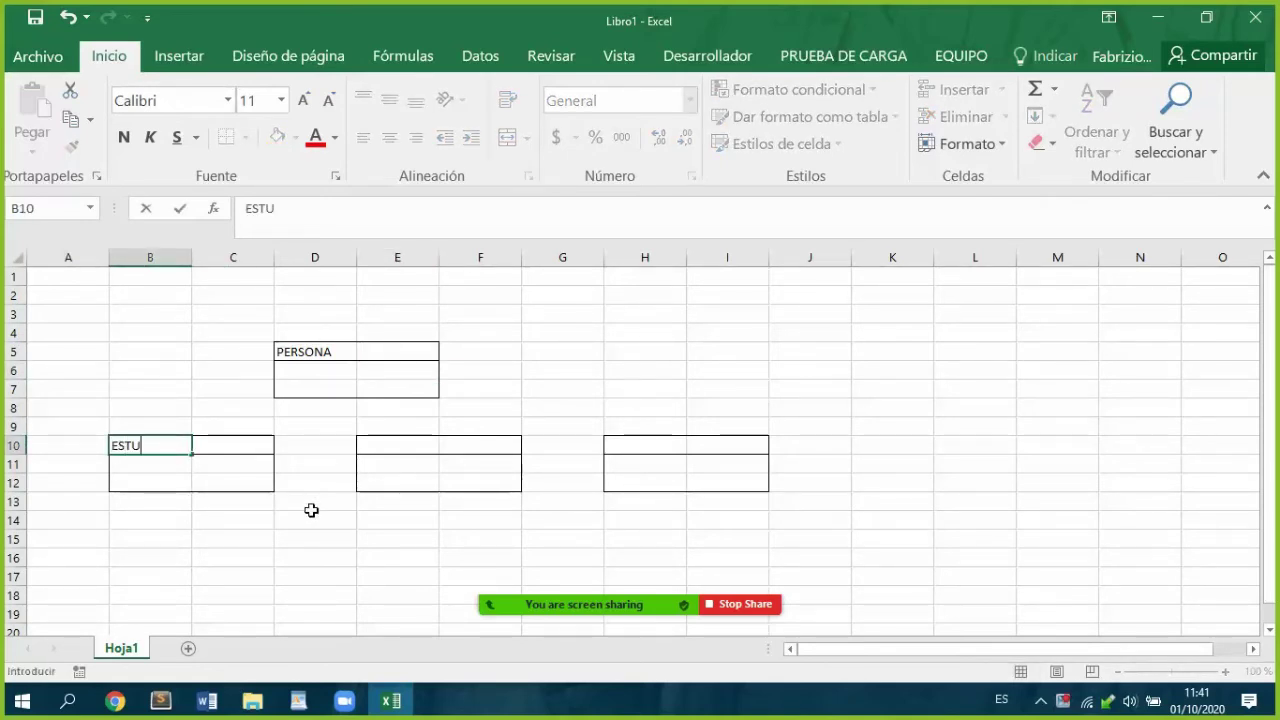
type("DIANTE")
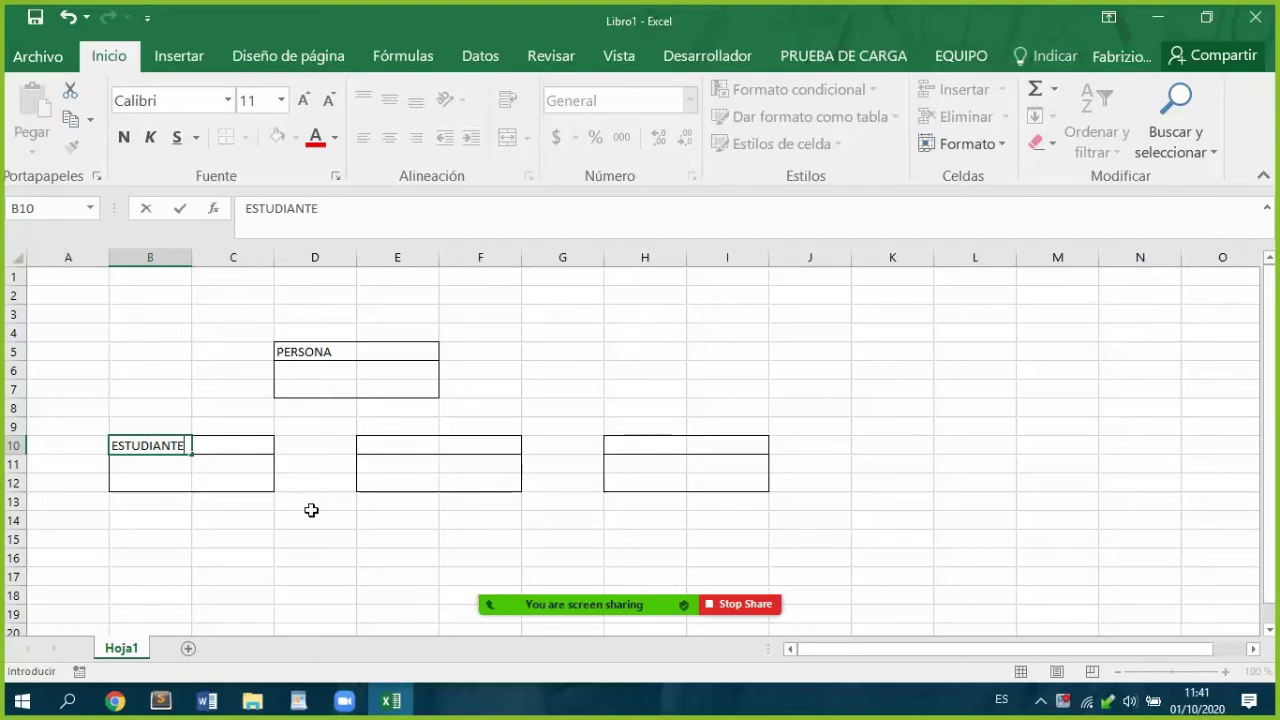
key("Right")
key("Right")
key("Right")
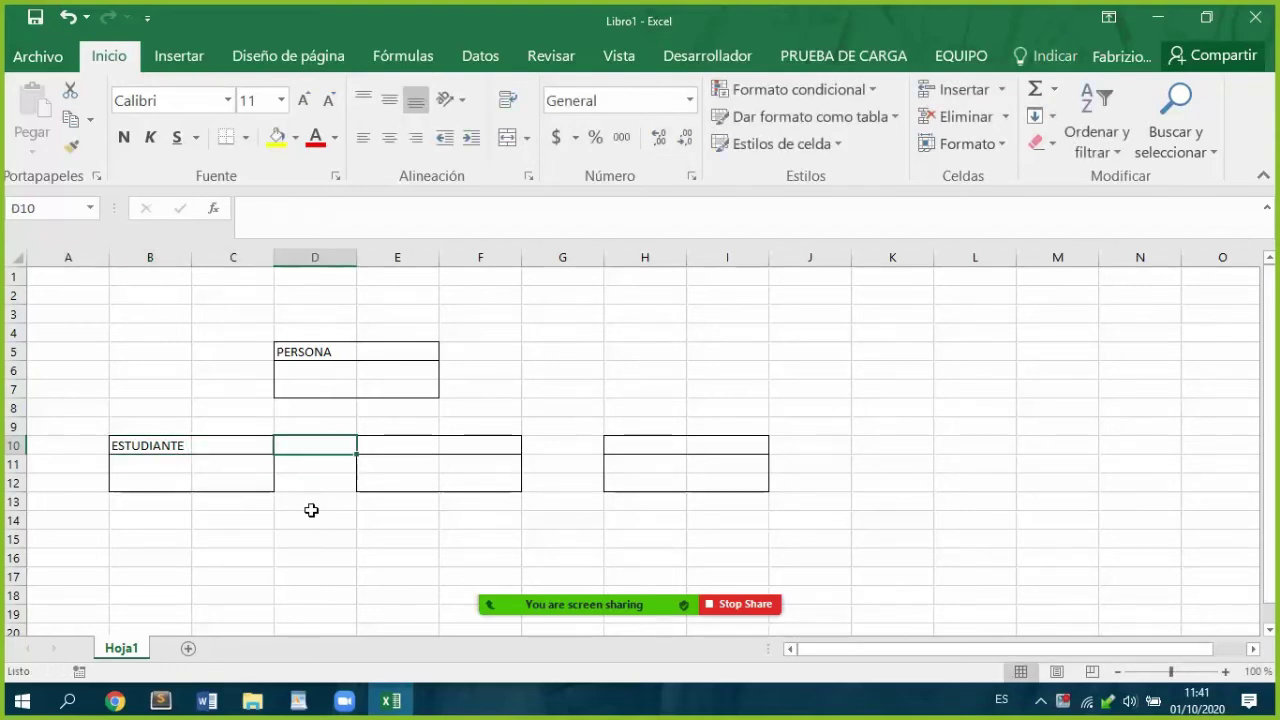
Step: Title the second lower box DOCENTE in cell E10 and the third lower box ADMINISTR in cell H10
type("DOCENTE")
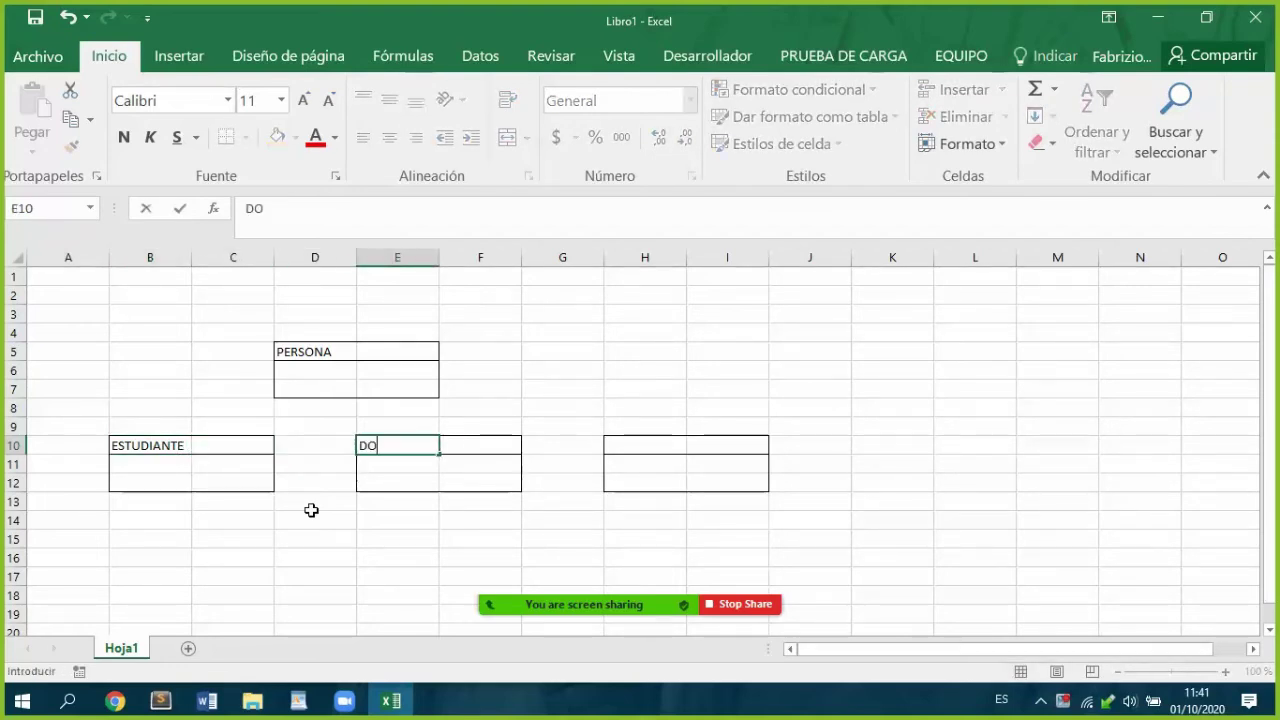
key("Right")
key("Right")
key("Right")
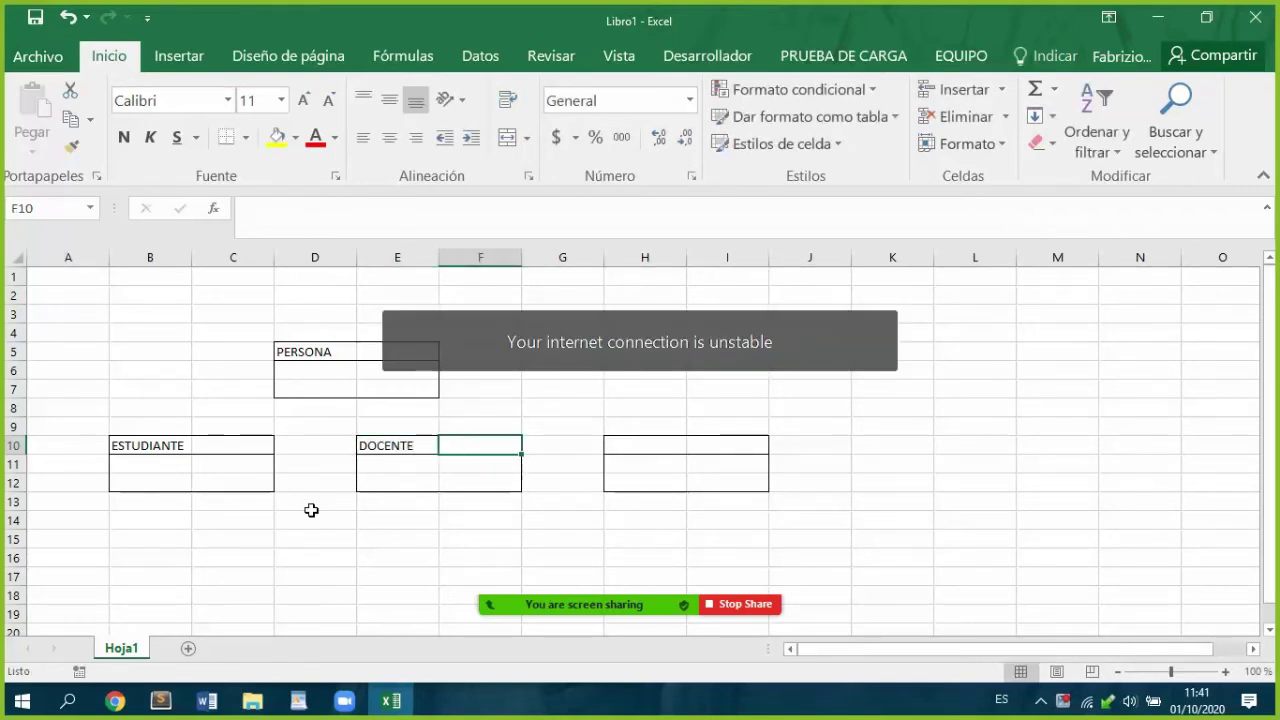
type("A")
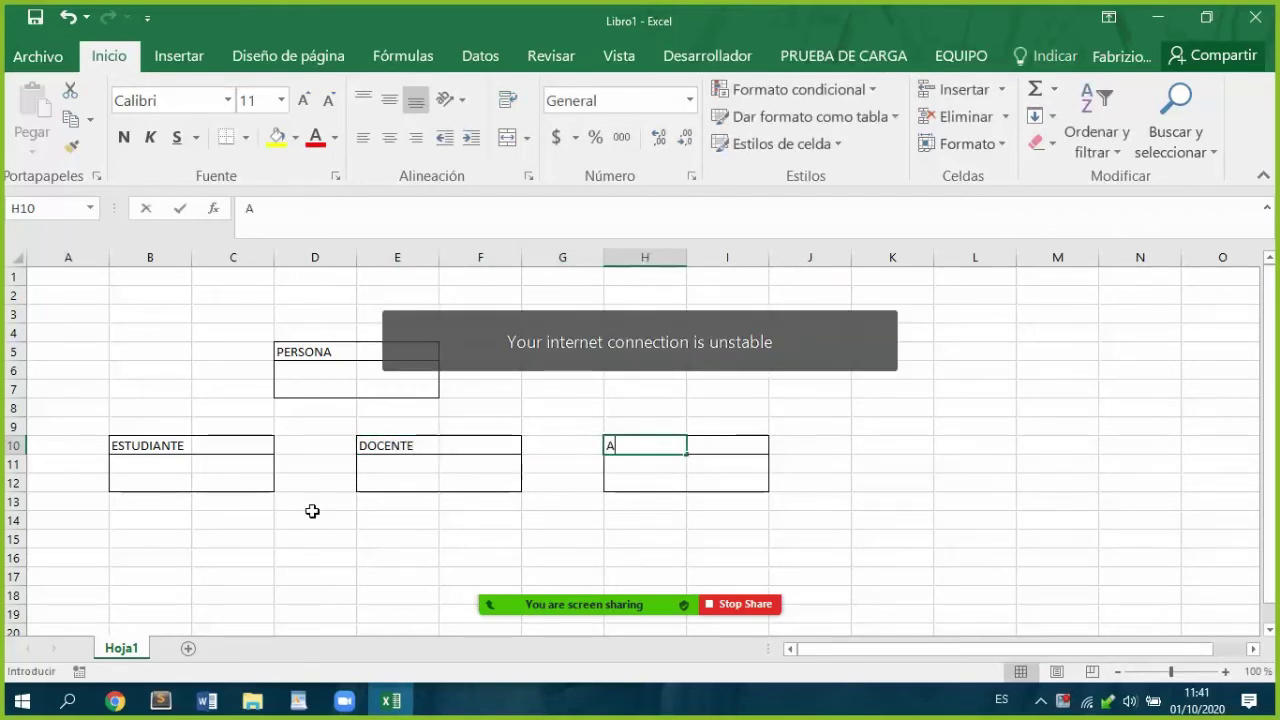
type("DN")
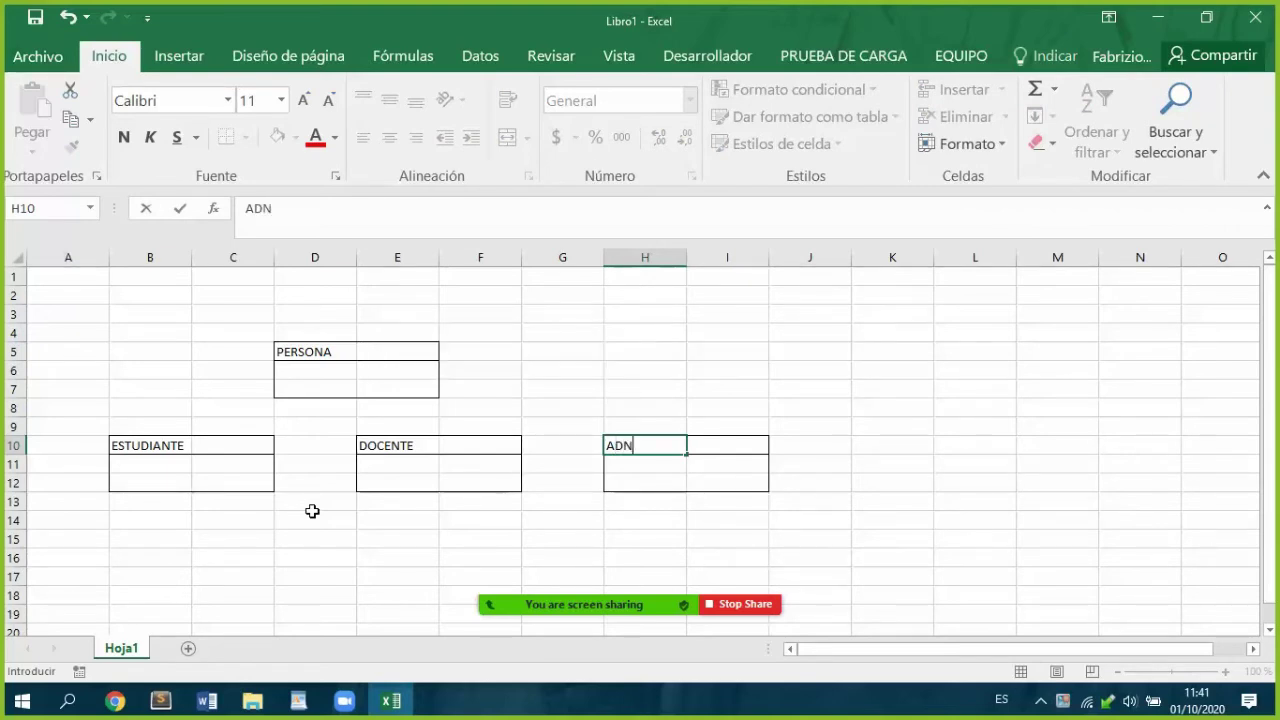
key("BackSpace")
type("MINISTR")
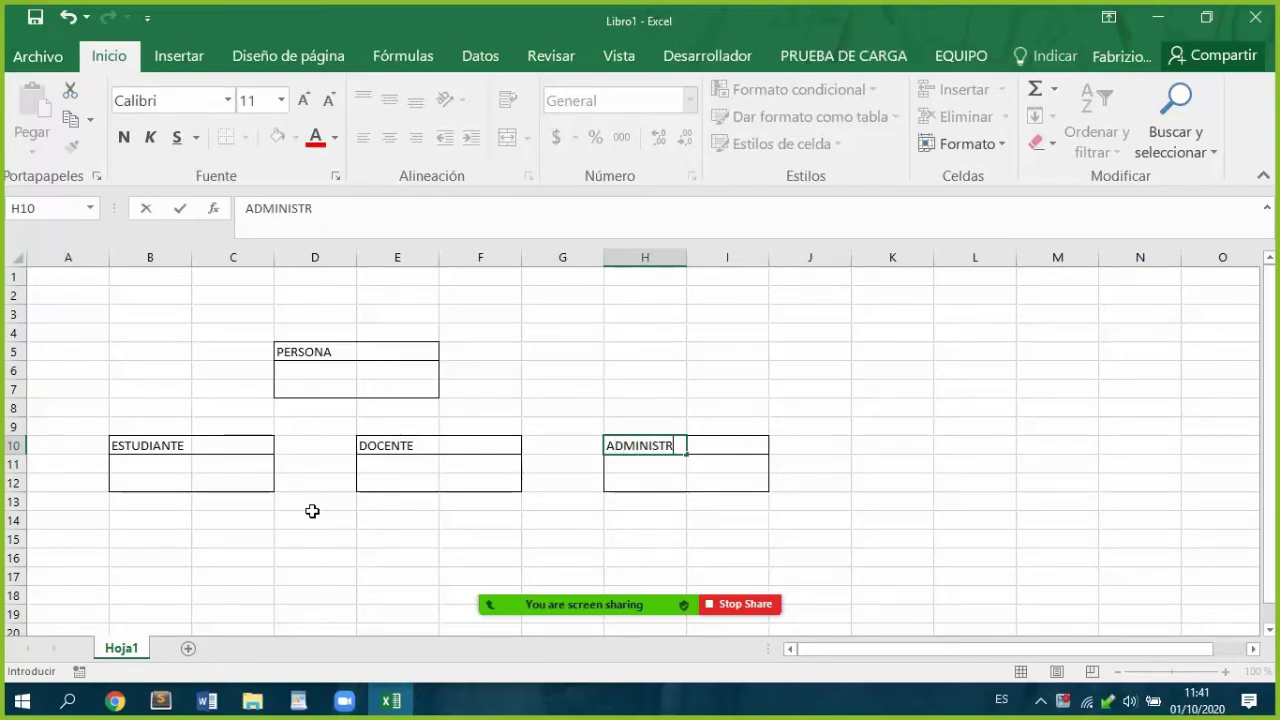
left_click(235, 494)
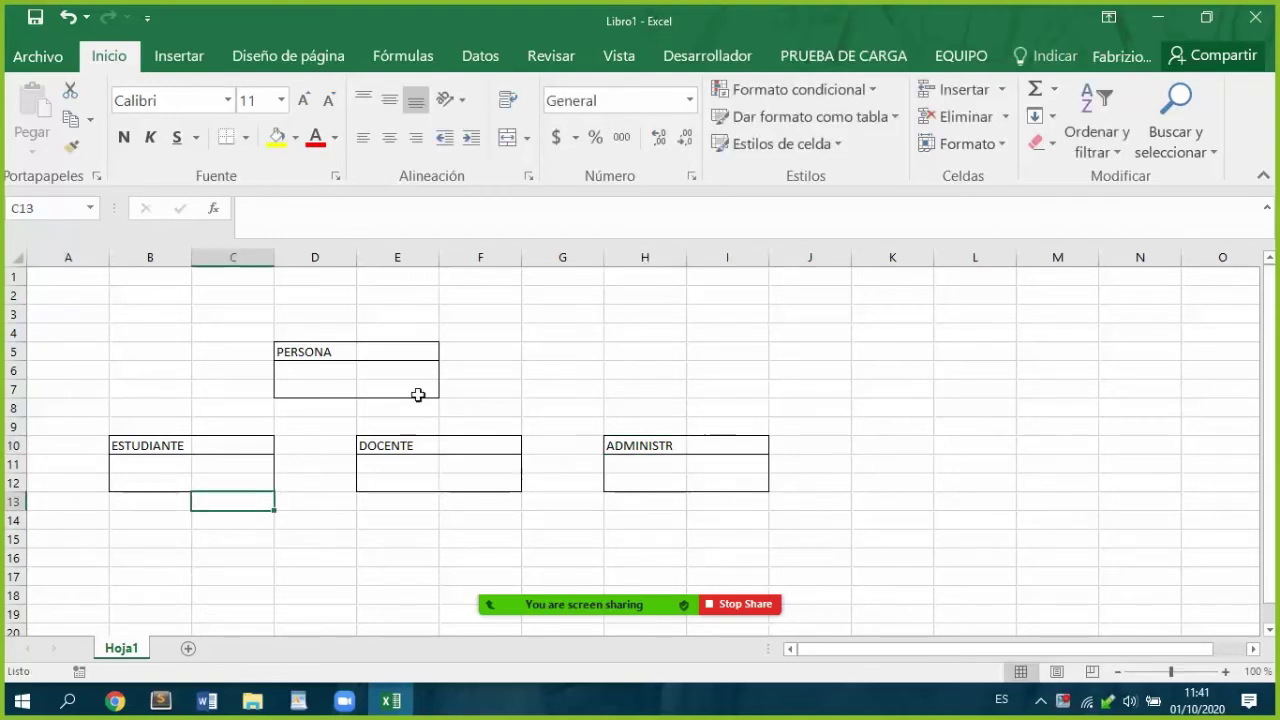
left_click(334, 574)
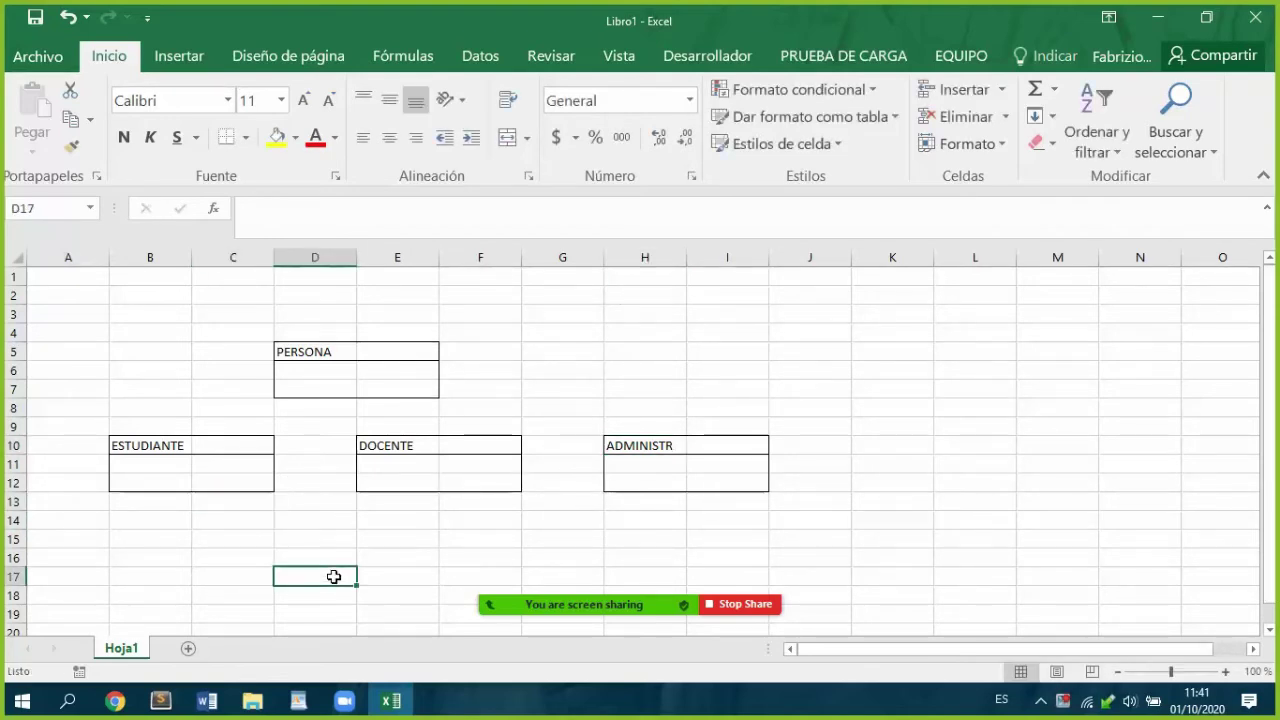
Step: List the attributes CI, NOMBRE and FONO in cells B15 to B17 below the ESTUDIANTE box
left_click(125, 465)
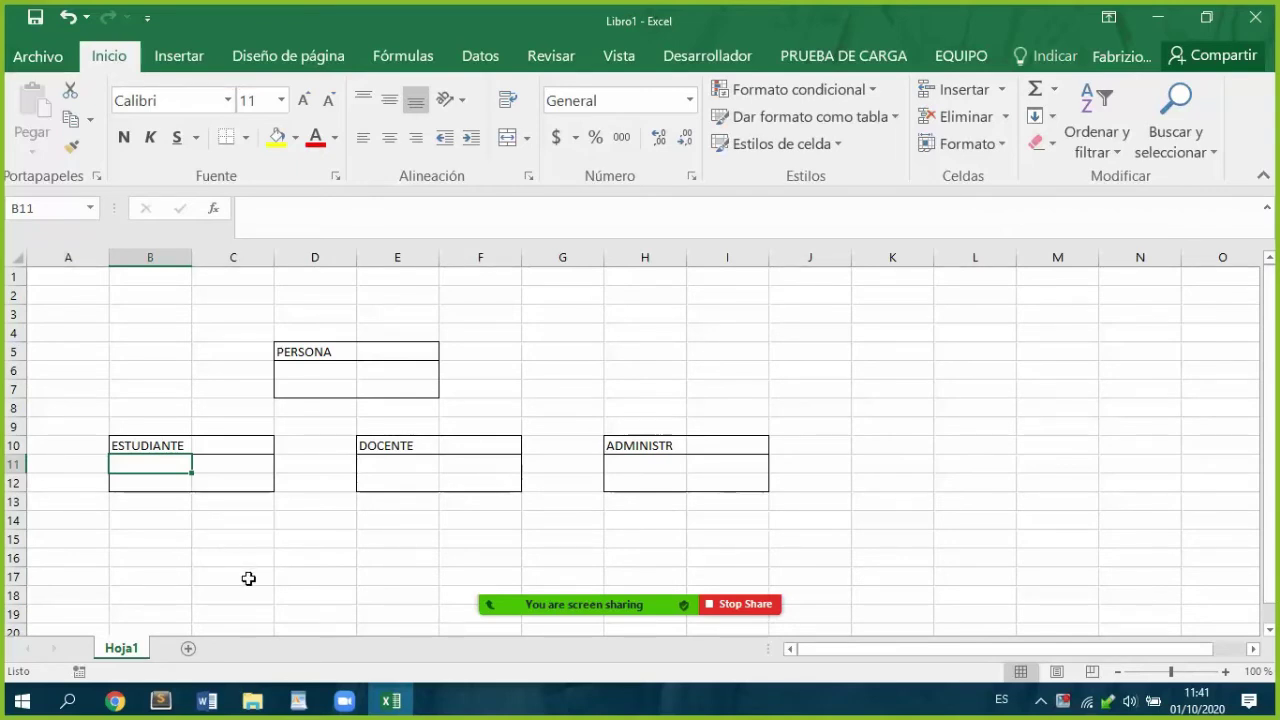
left_click(138, 542)
type("CI")
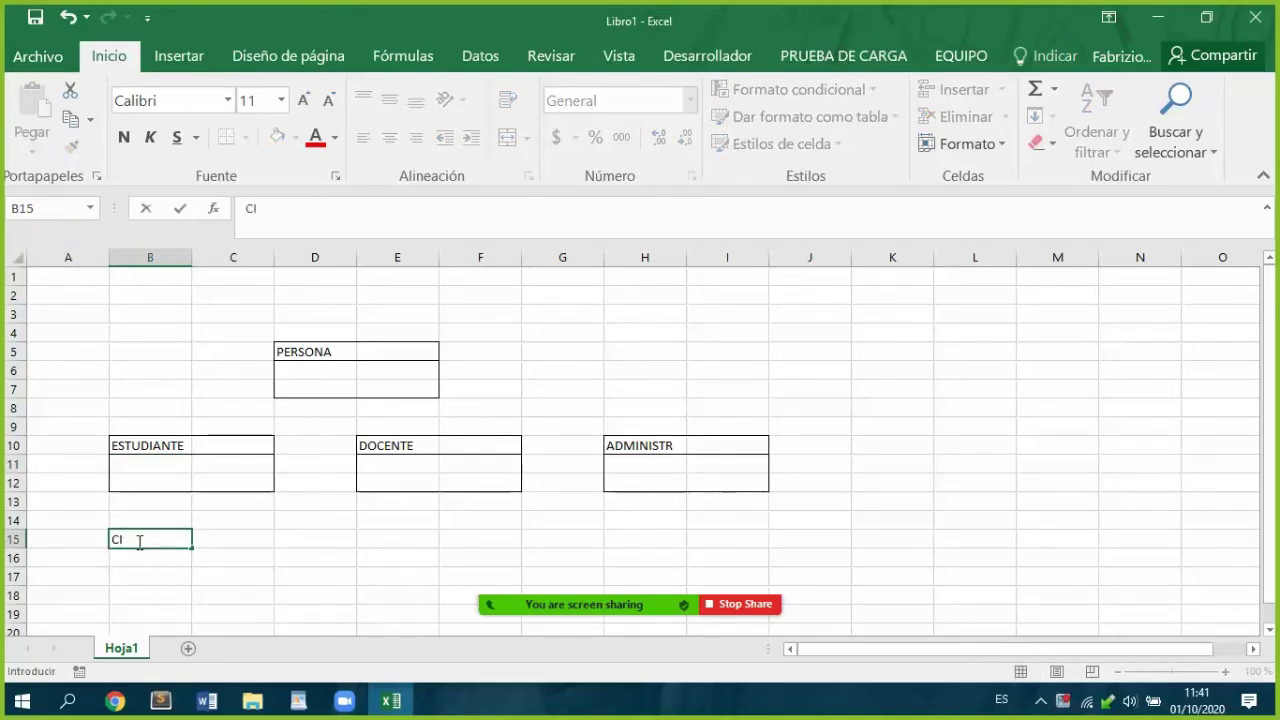
key("Return")
type("N")
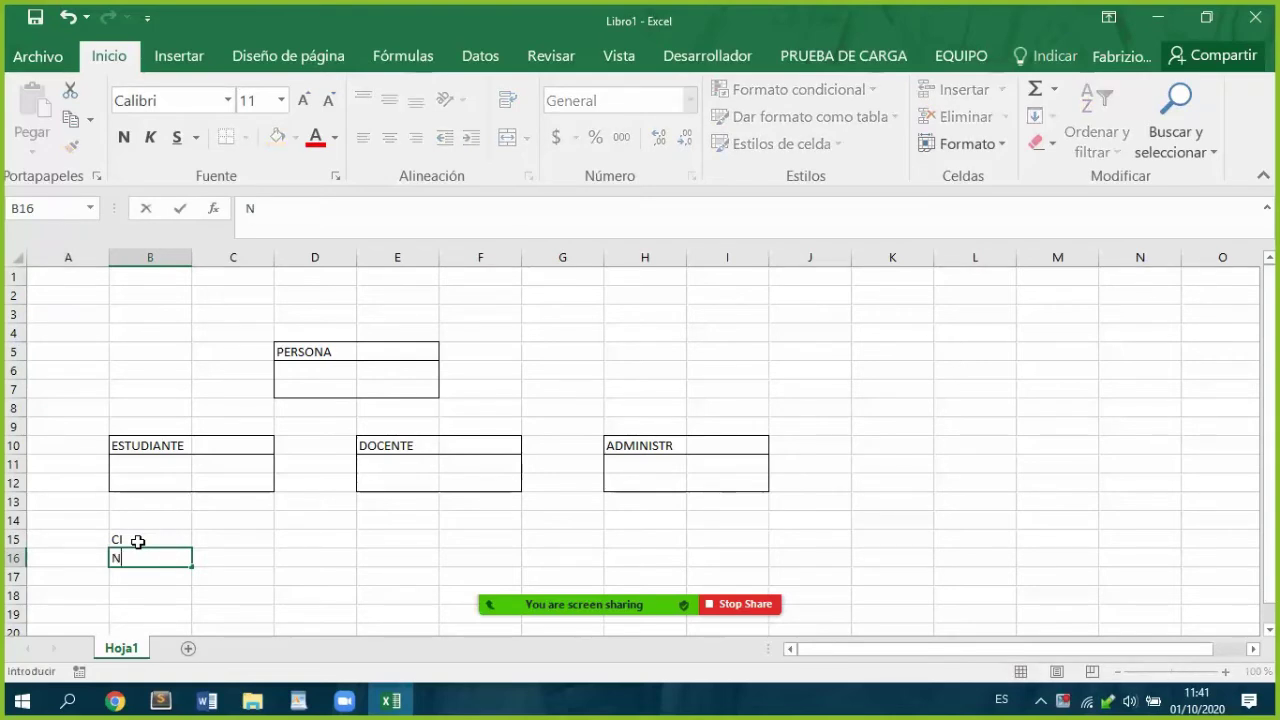
type("OMBRE")
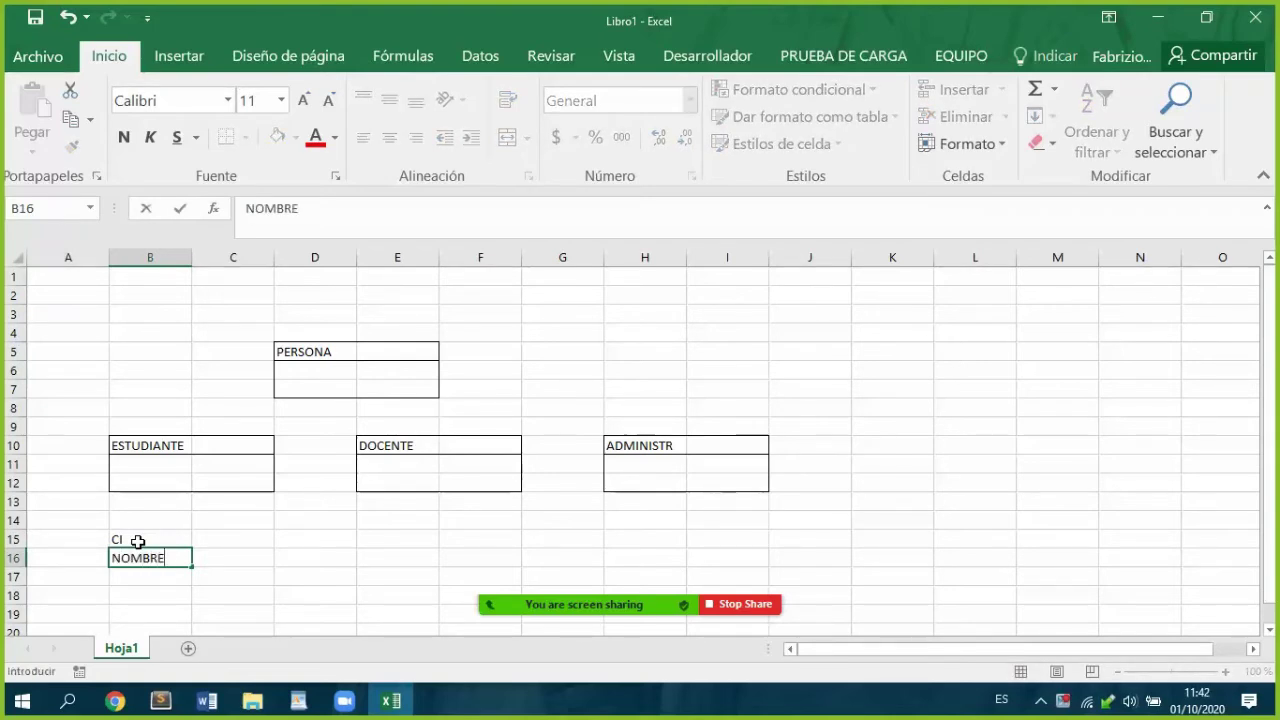
key("Return")
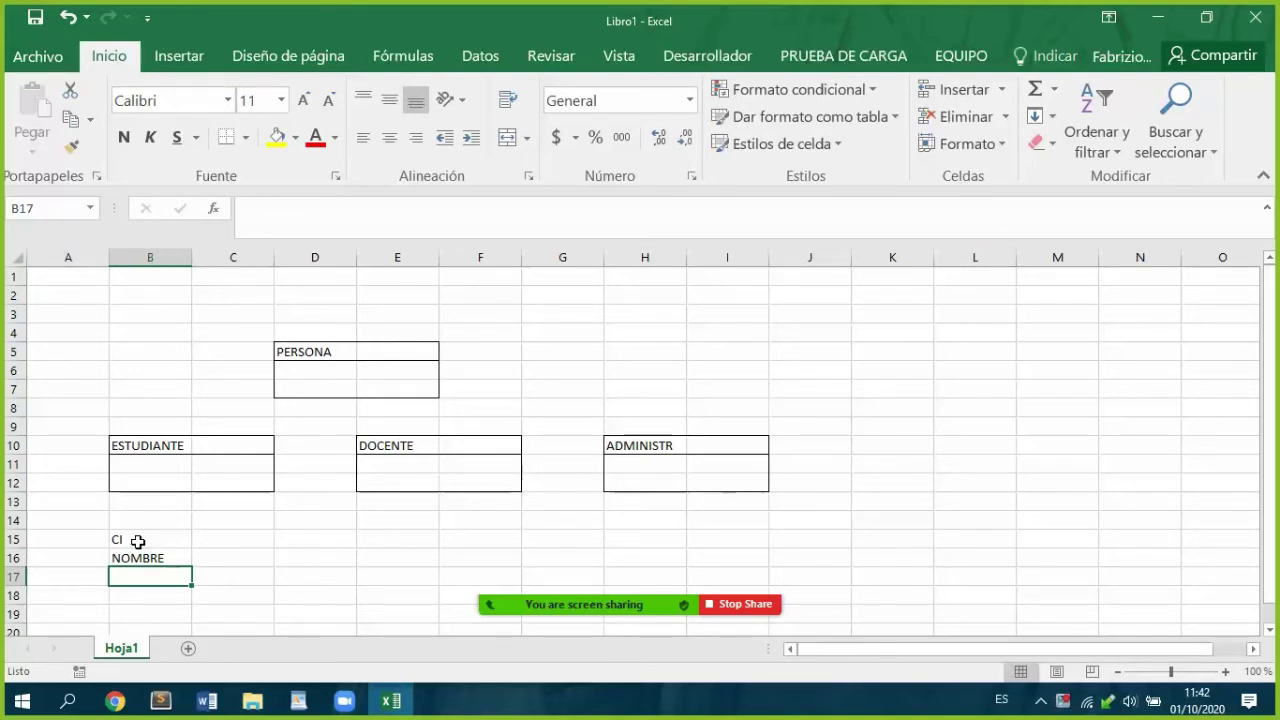
type("FONO")
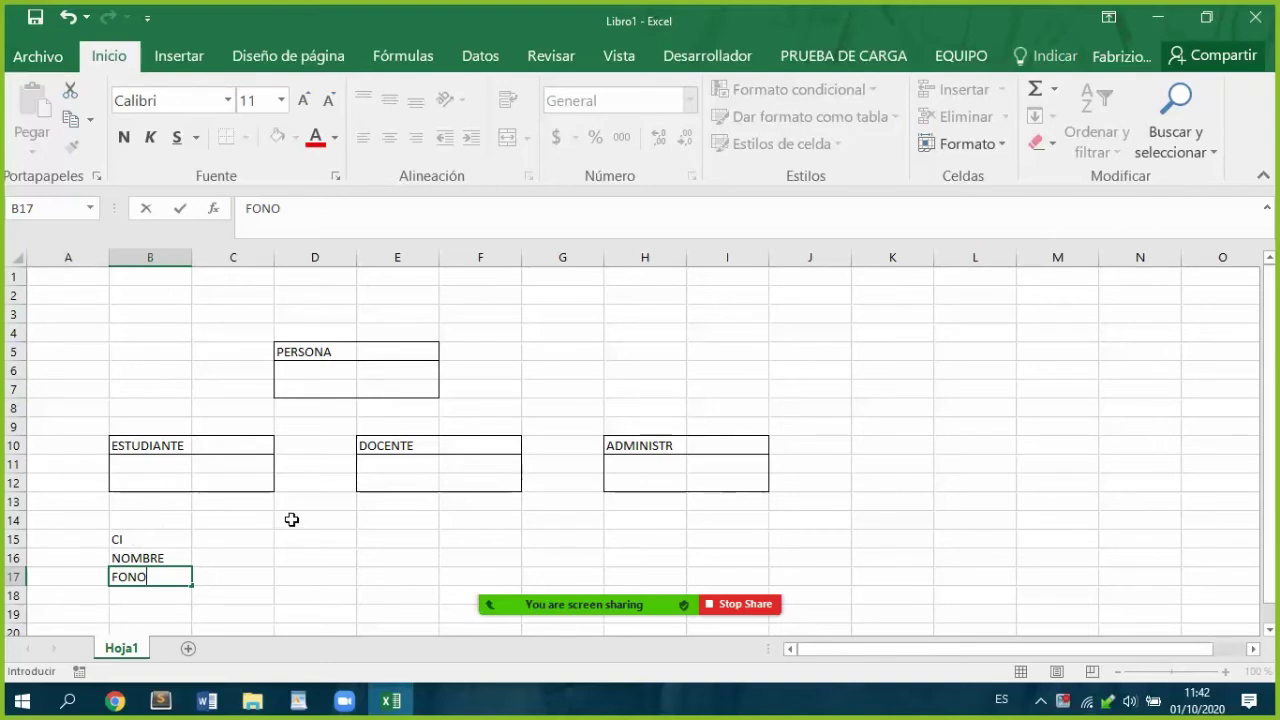
left_click(287, 553)
Step: Copy the attribute list in B15:B18 and paste it at E15 and H15 below the DOCENTE and ADMINISTR boxes
left_click_drag(120, 538, 137, 578)
key("ctrl+c")
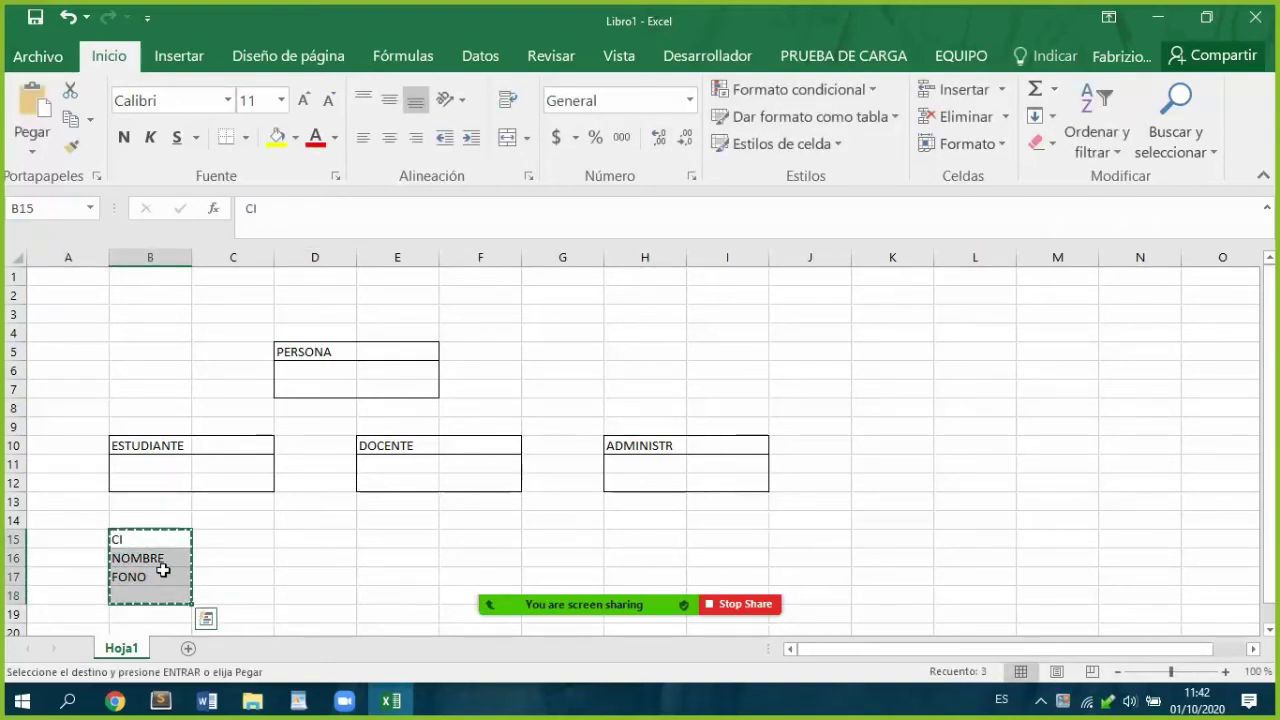
left_click(371, 542)
key("ctrl+v")
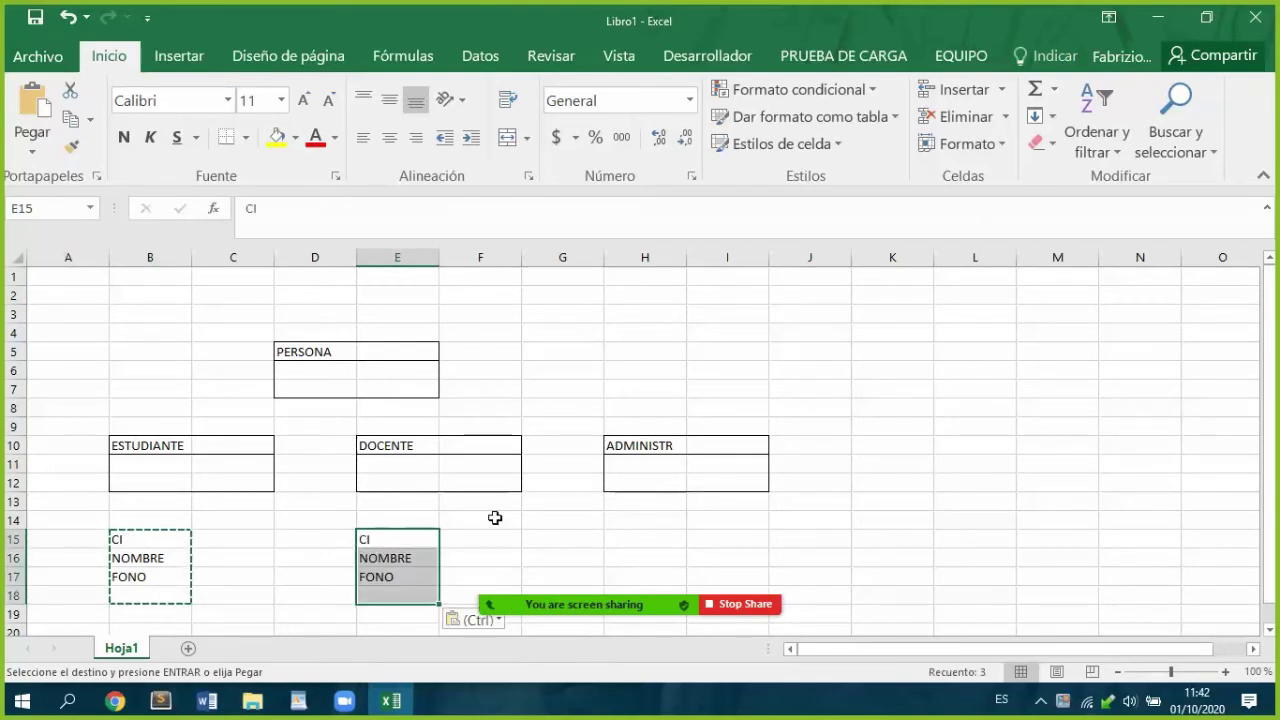
left_click(624, 528)
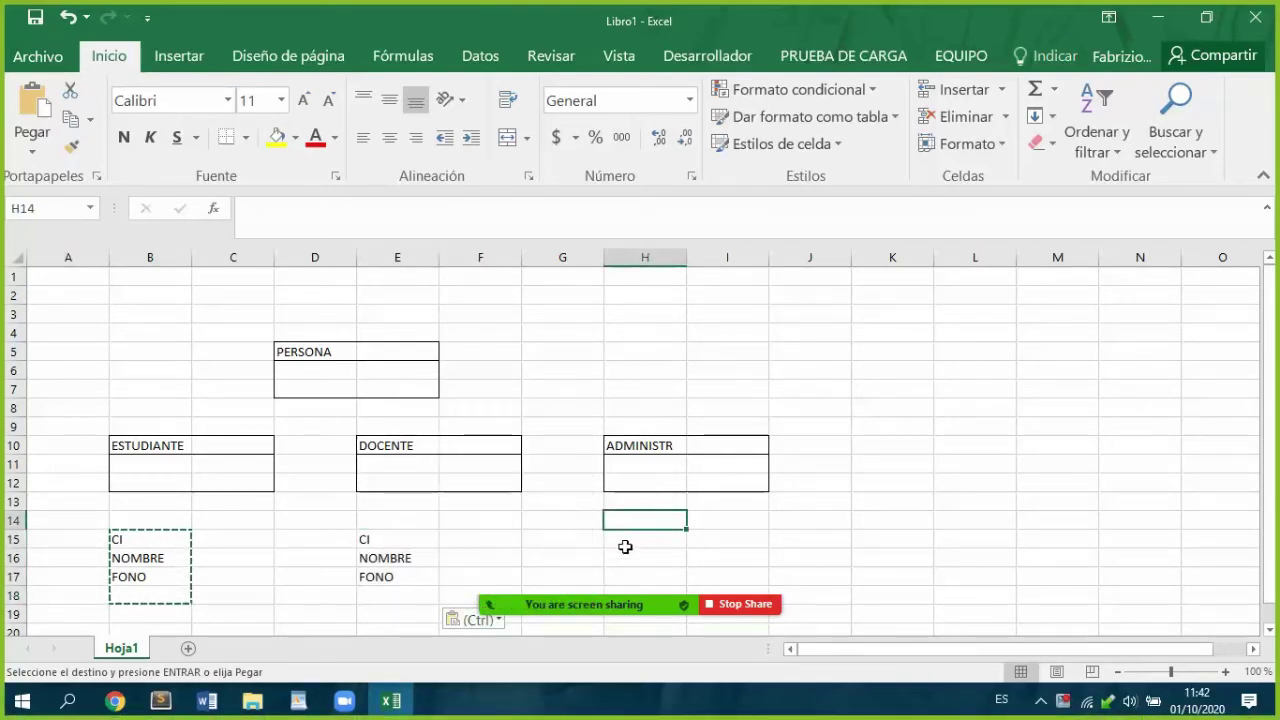
left_click(624, 548)
key("ctrl+v")
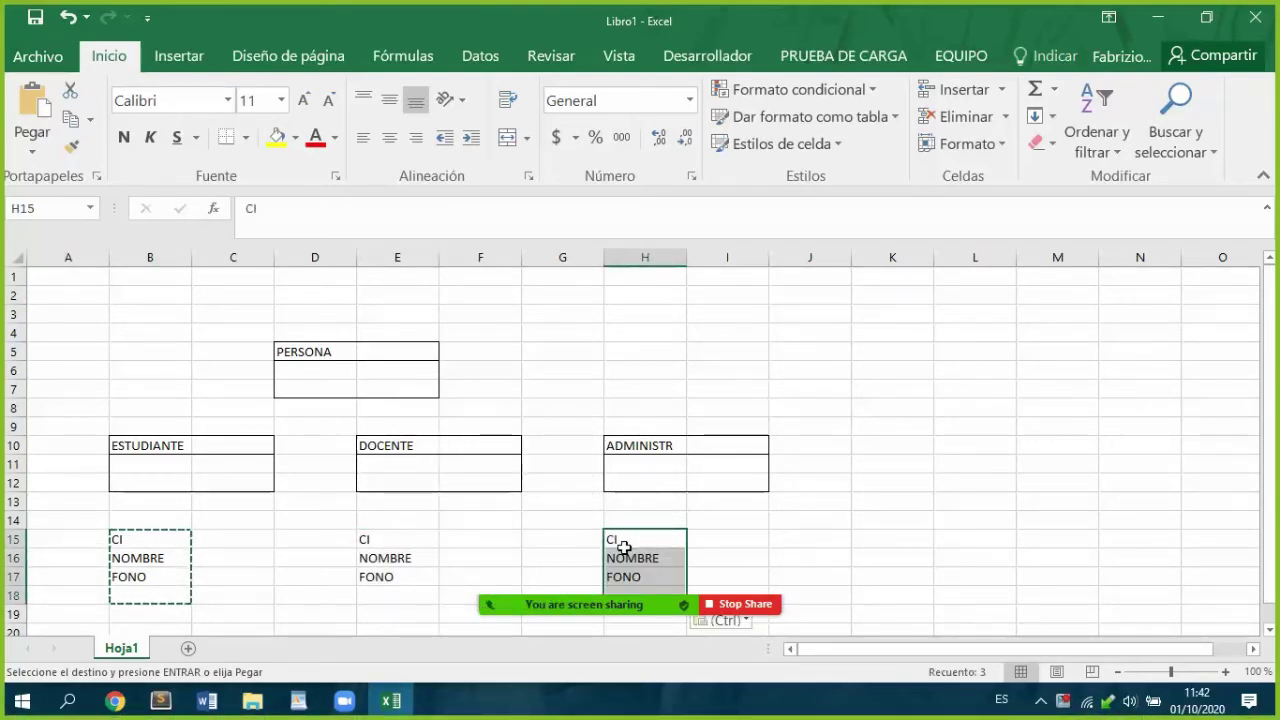
key("Escape")
left_click(182, 628)
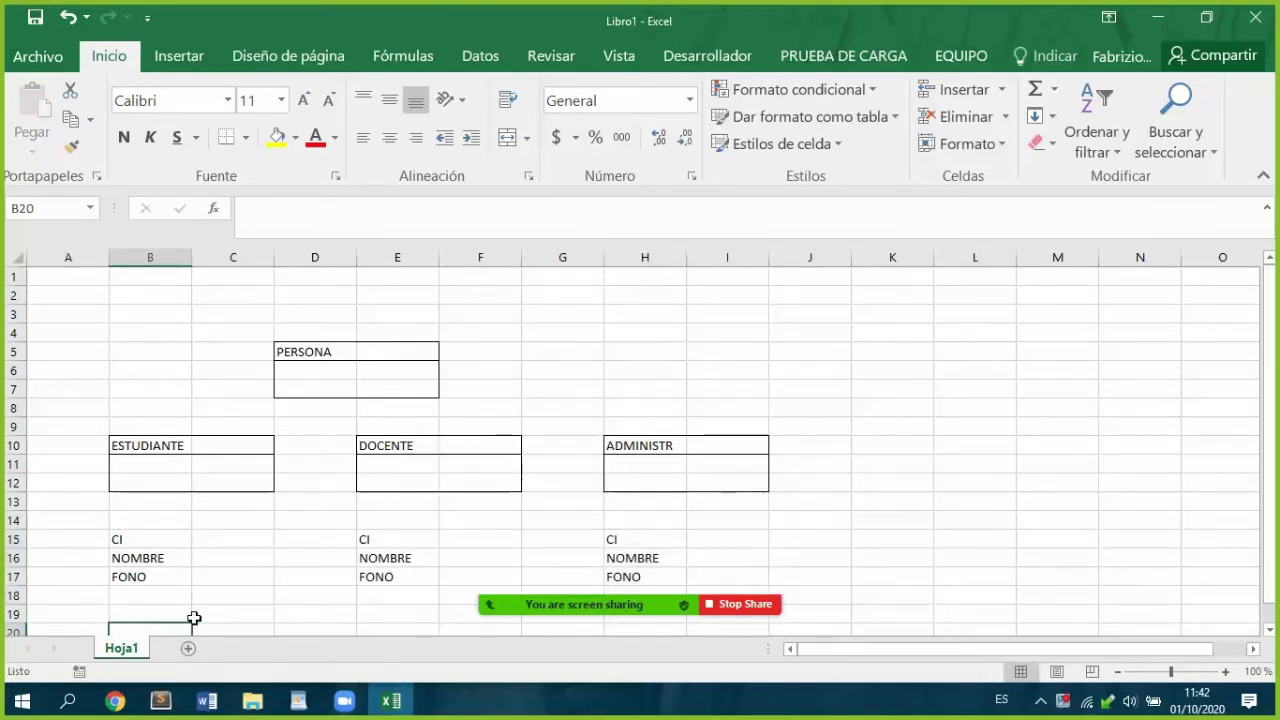
Step: Add the attribute SEMESTRE to the ESTUDIANTE list in cell B18
scroll(196, 618, "down", 2)
left_click(123, 483)
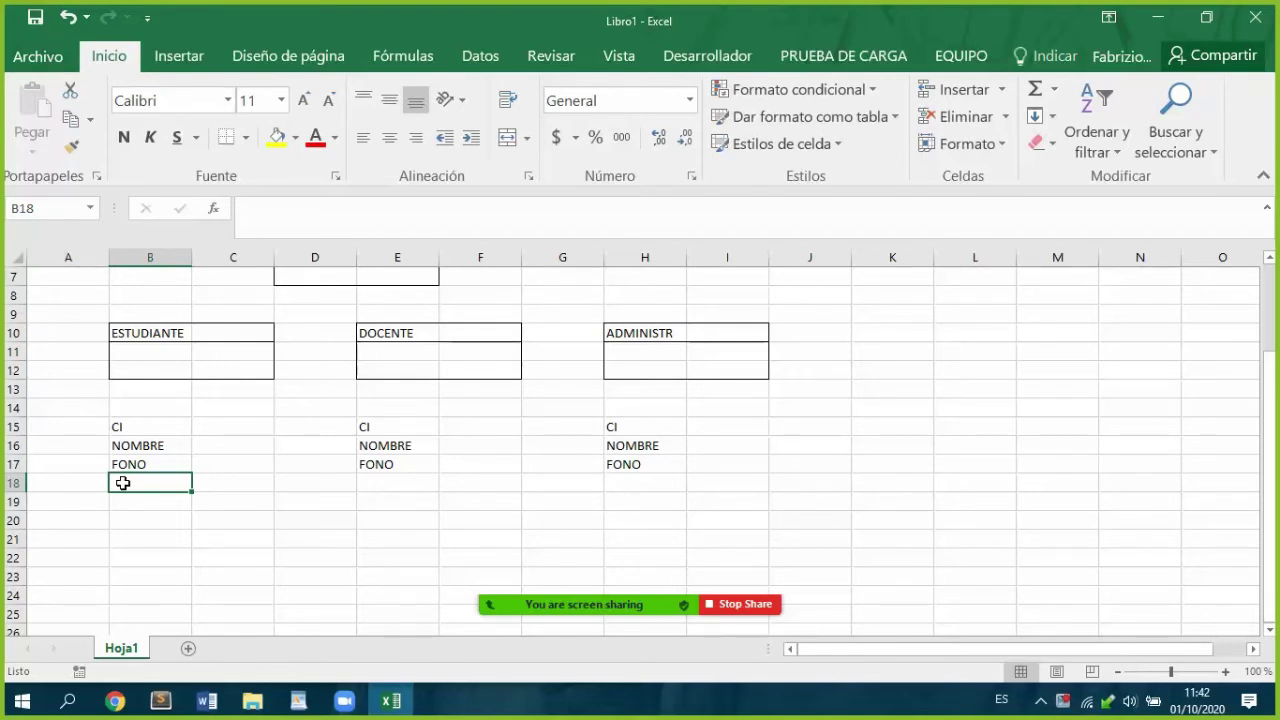
type("SEME")
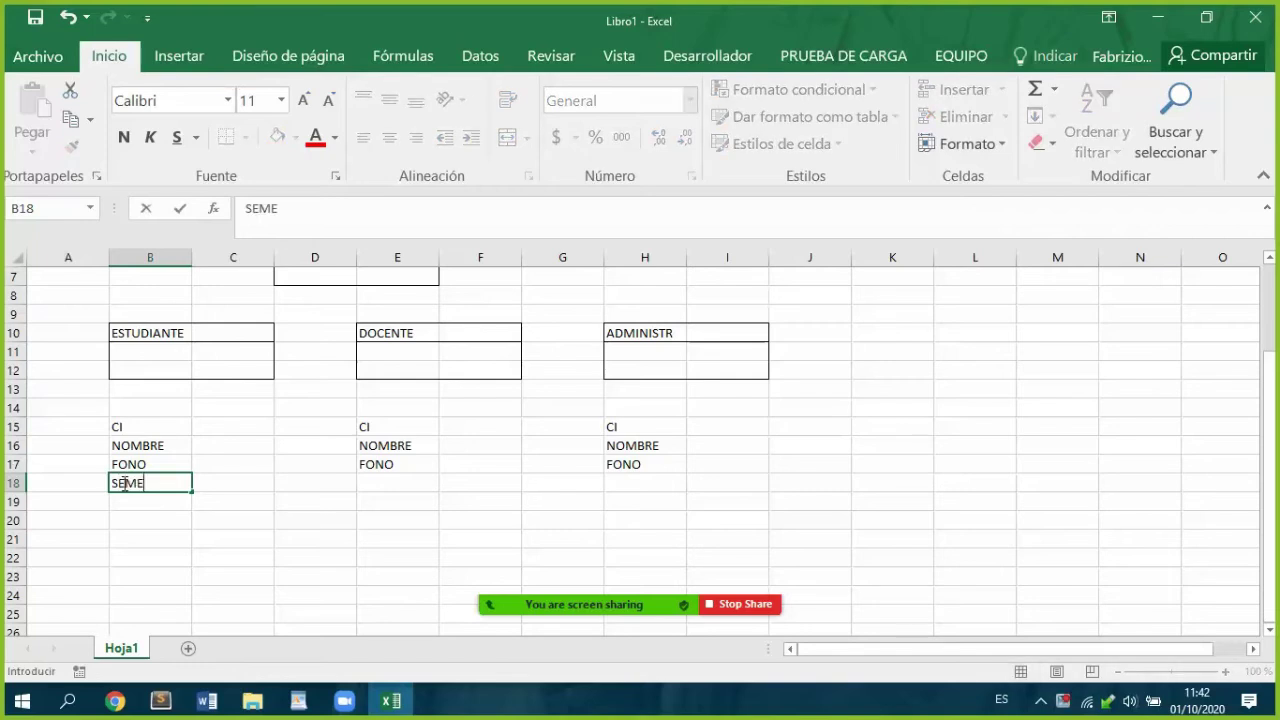
type("STR")
key("Right")
key("Right")
key("Right")
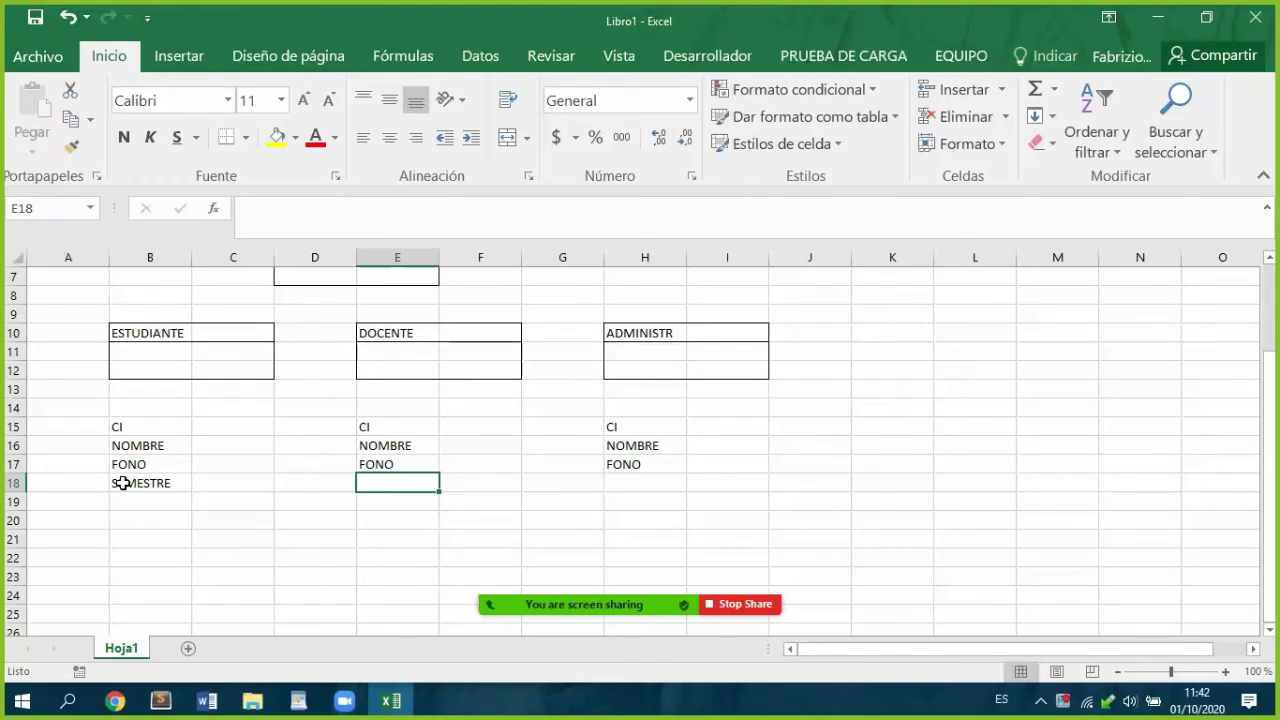
Step: Add the attribute ESPECIALIDA to the DOCENTE list in cell E18
type("ESPECI")
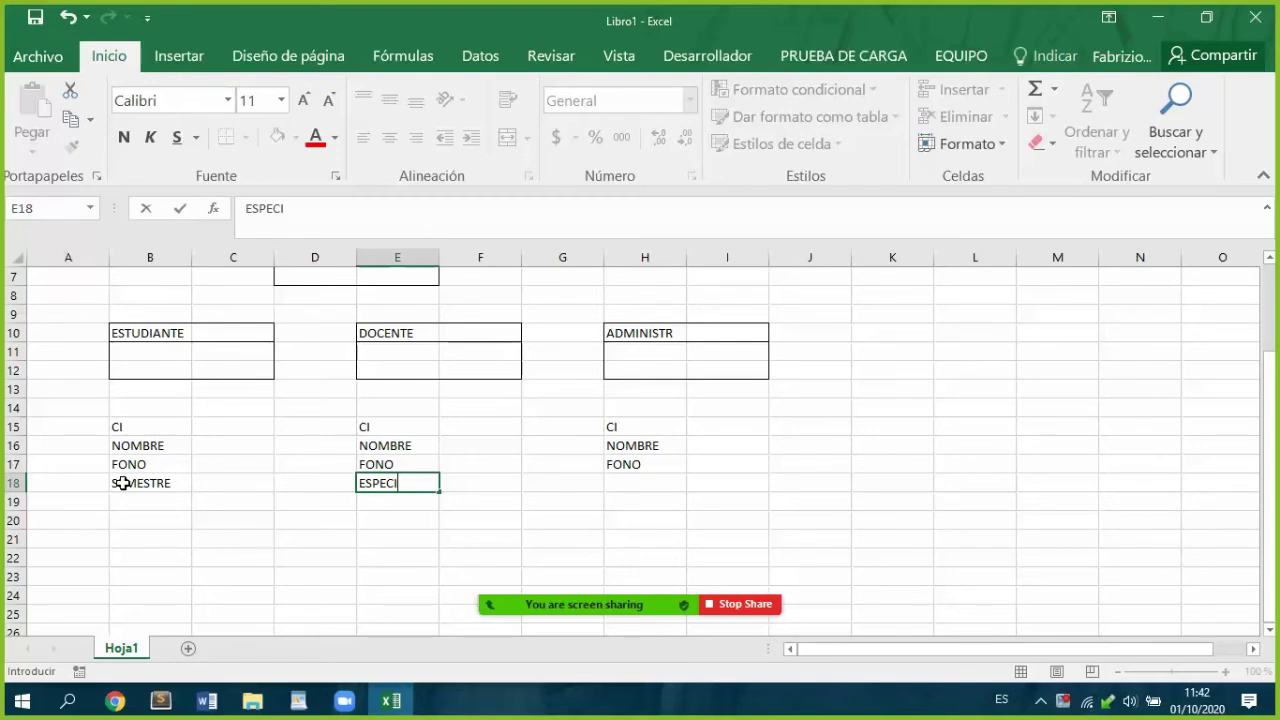
type("ALIDA")
key("Tab")
key("Tab")
key("Tab")
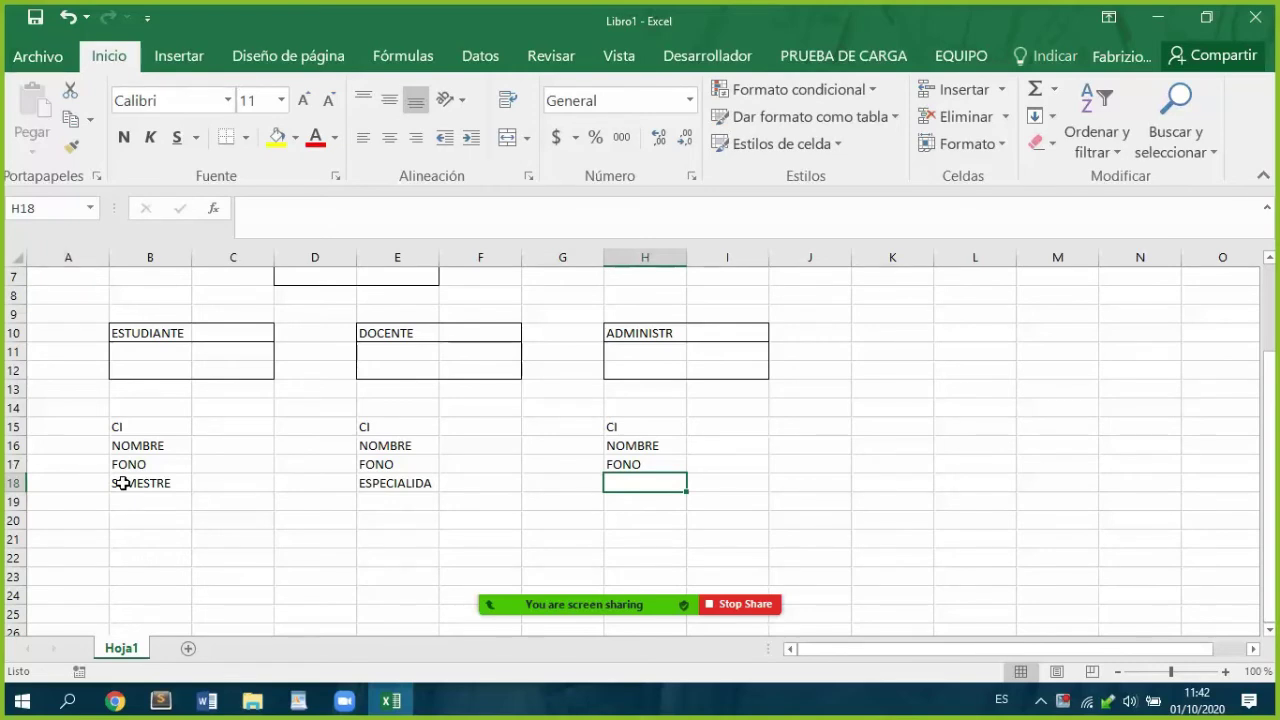
Step: Add the attribute SUELDO to the ADMINISTR list in cell H18
type("SUELSO")
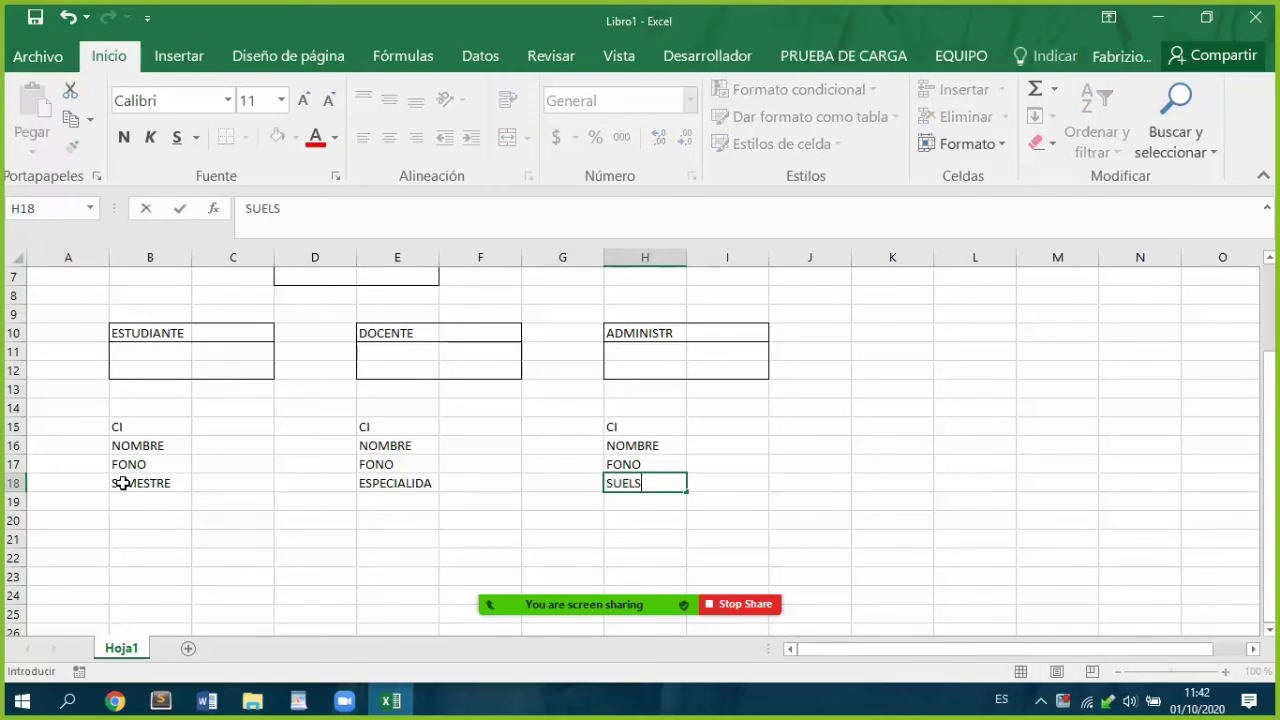
key("BackSpace")
key("BackSpace")
type("DO")
left_click(233, 465)
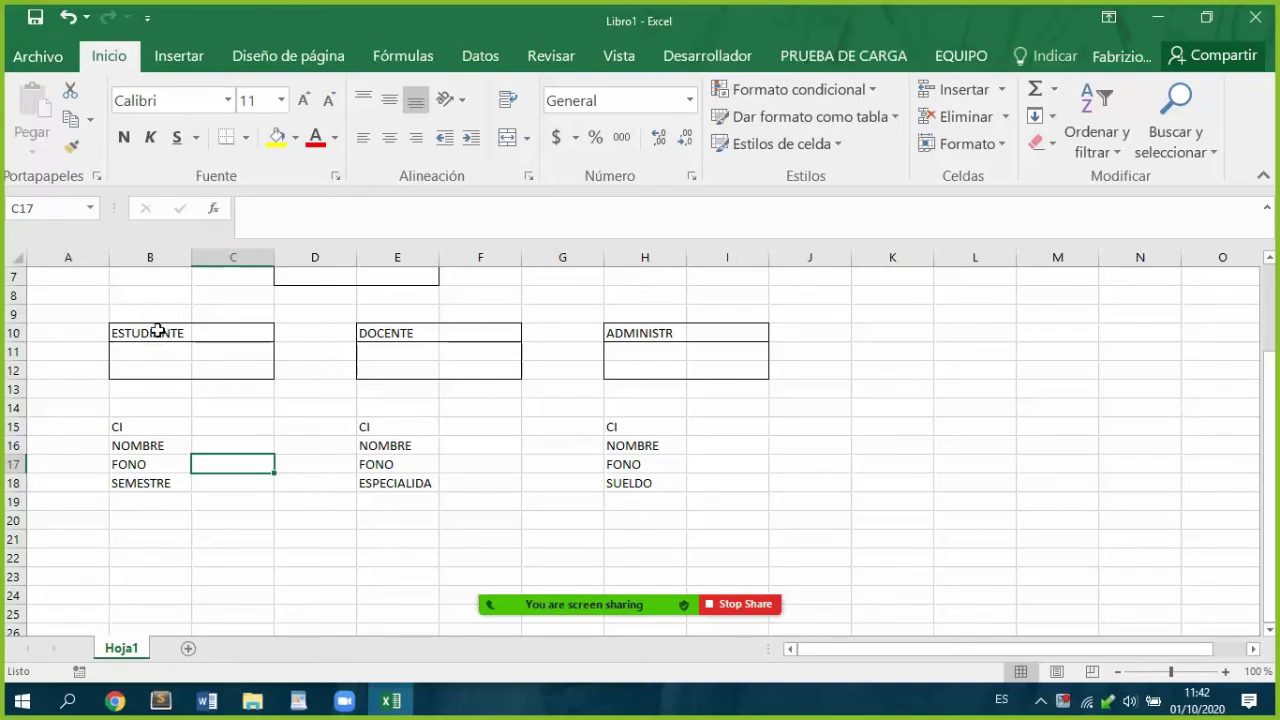
left_click_drag(157, 331, 258, 366)
left_click_drag(390, 337, 497, 360)
left_click_drag(614, 335, 625, 372)
left_click(737, 413)
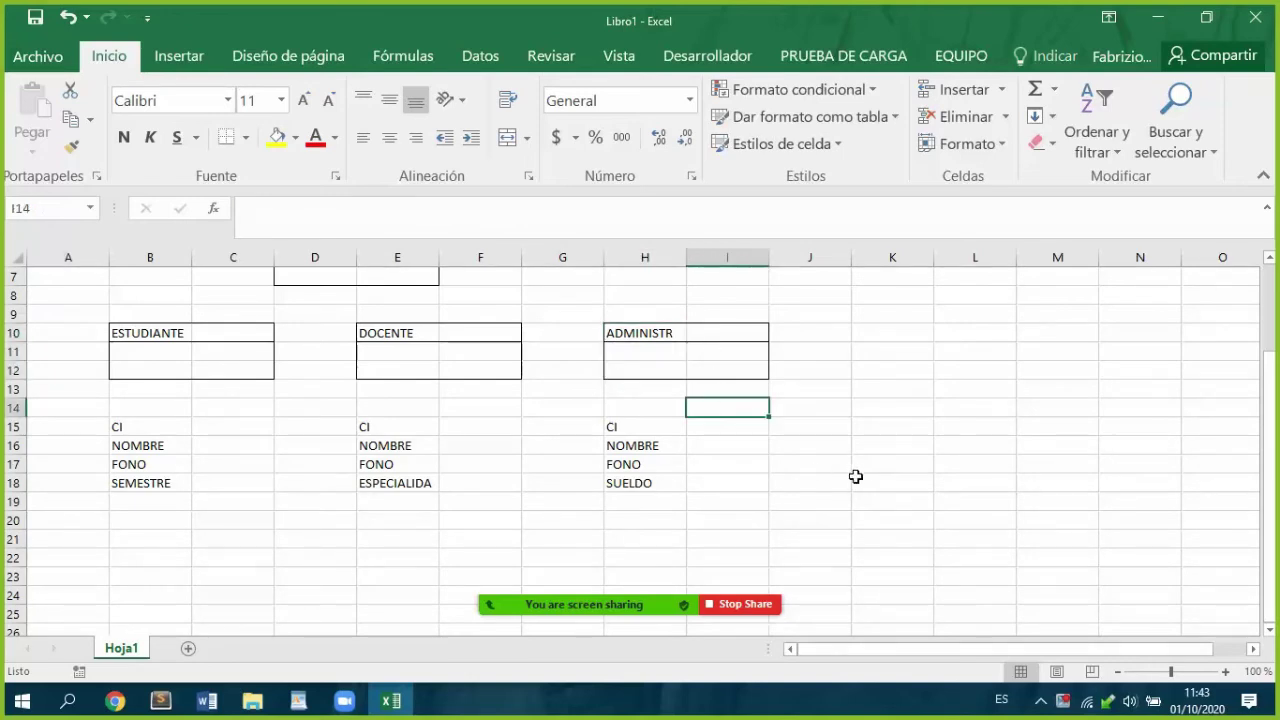
Step: Insert a new row at row 7 to make the PERSONA box one row taller
scroll(854, 477, "up", 1)
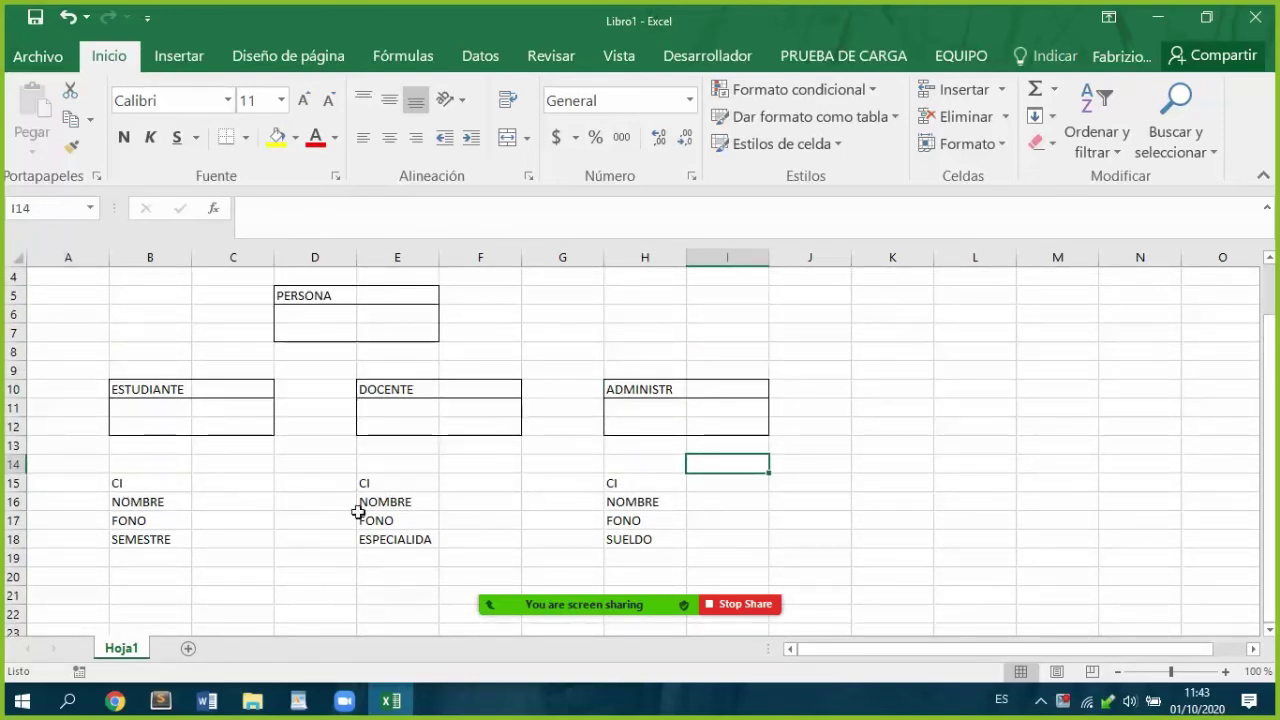
left_click(114, 484)
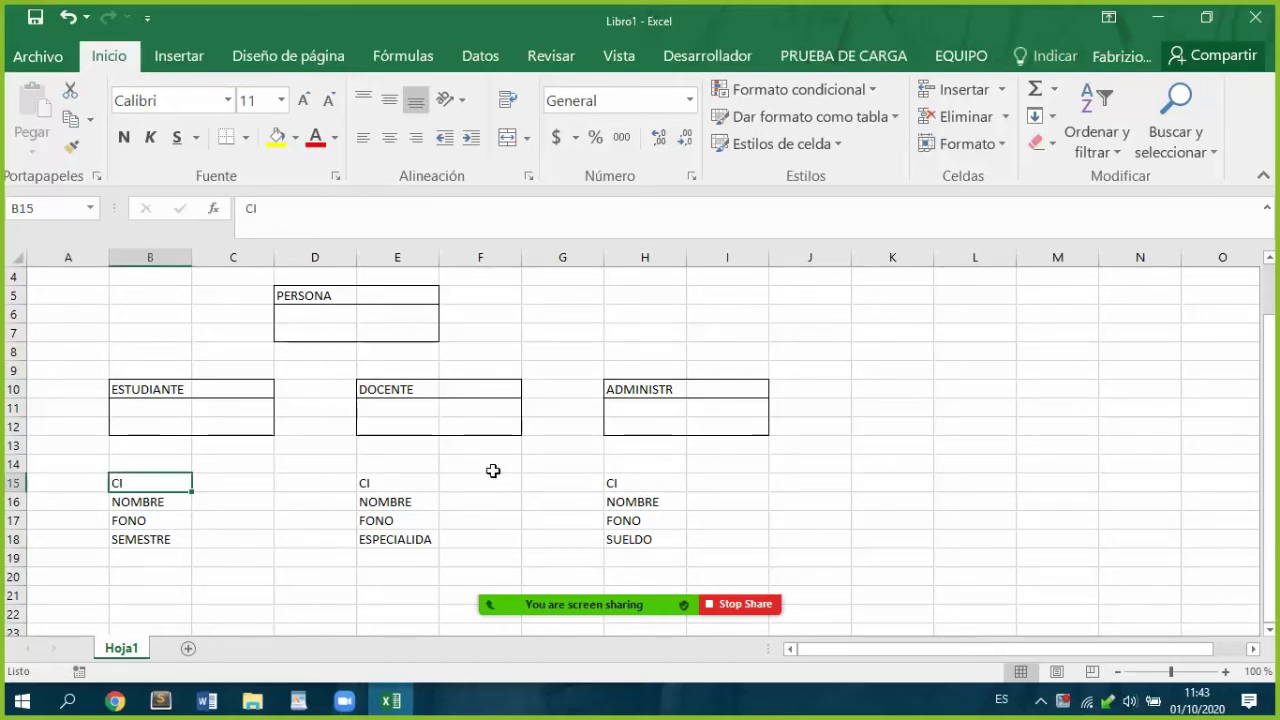
left_click(321, 320)
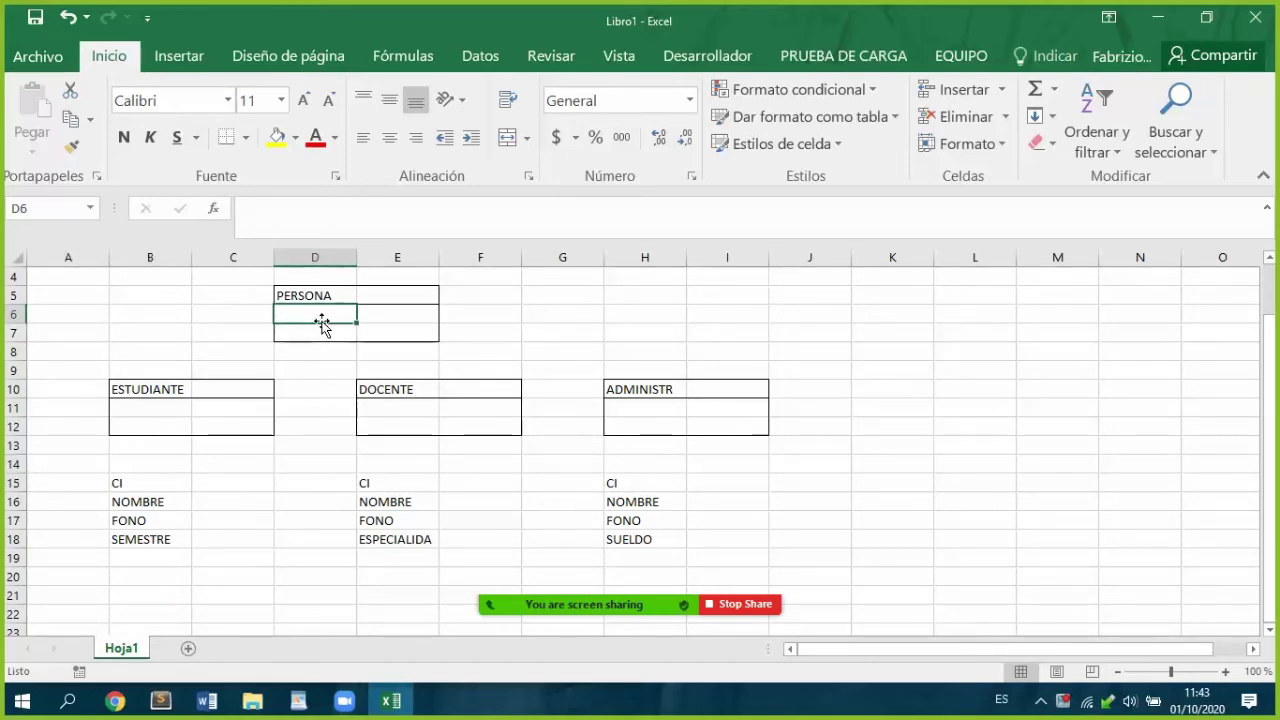
right_click(13, 334)
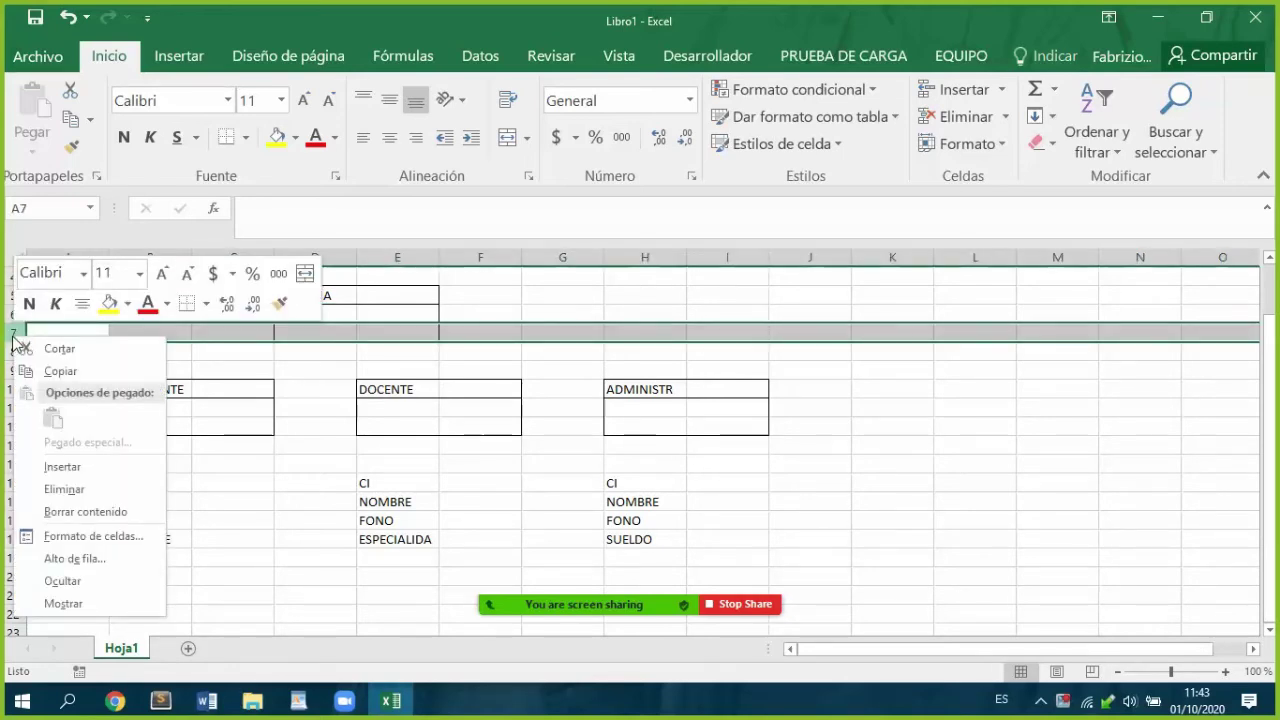
left_click(63, 467)
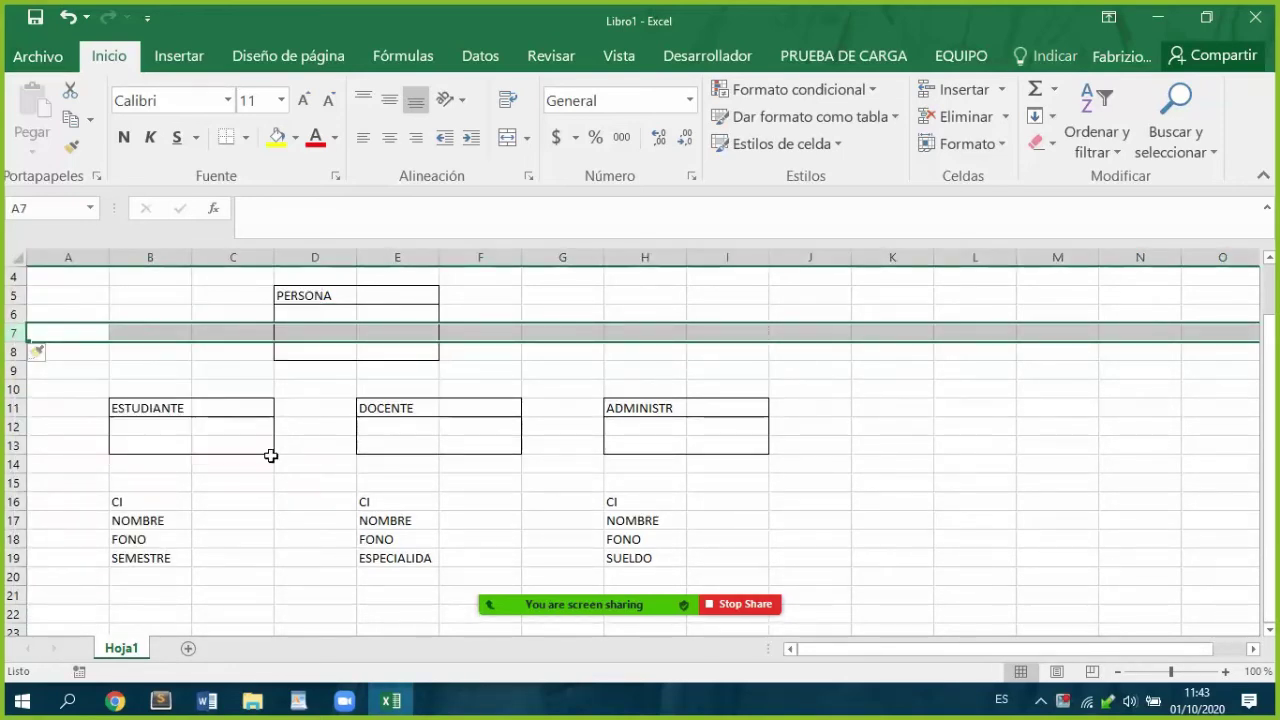
left_click(423, 350)
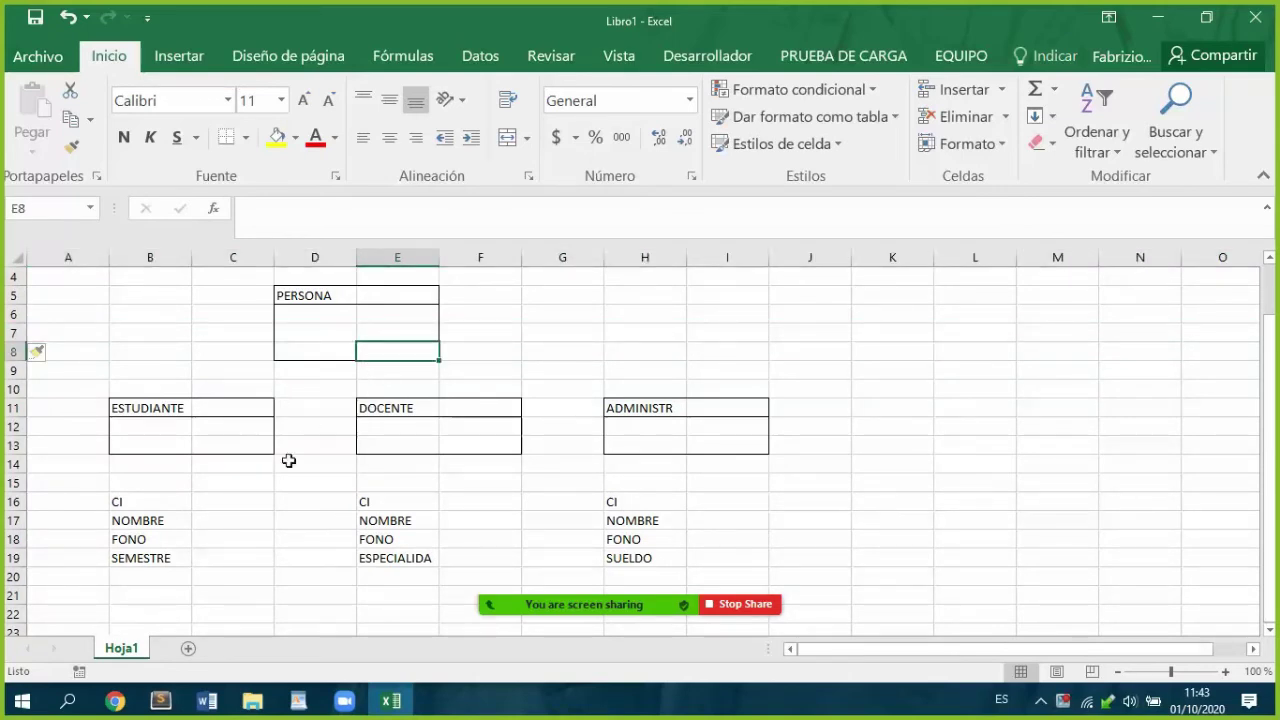
left_click(631, 388)
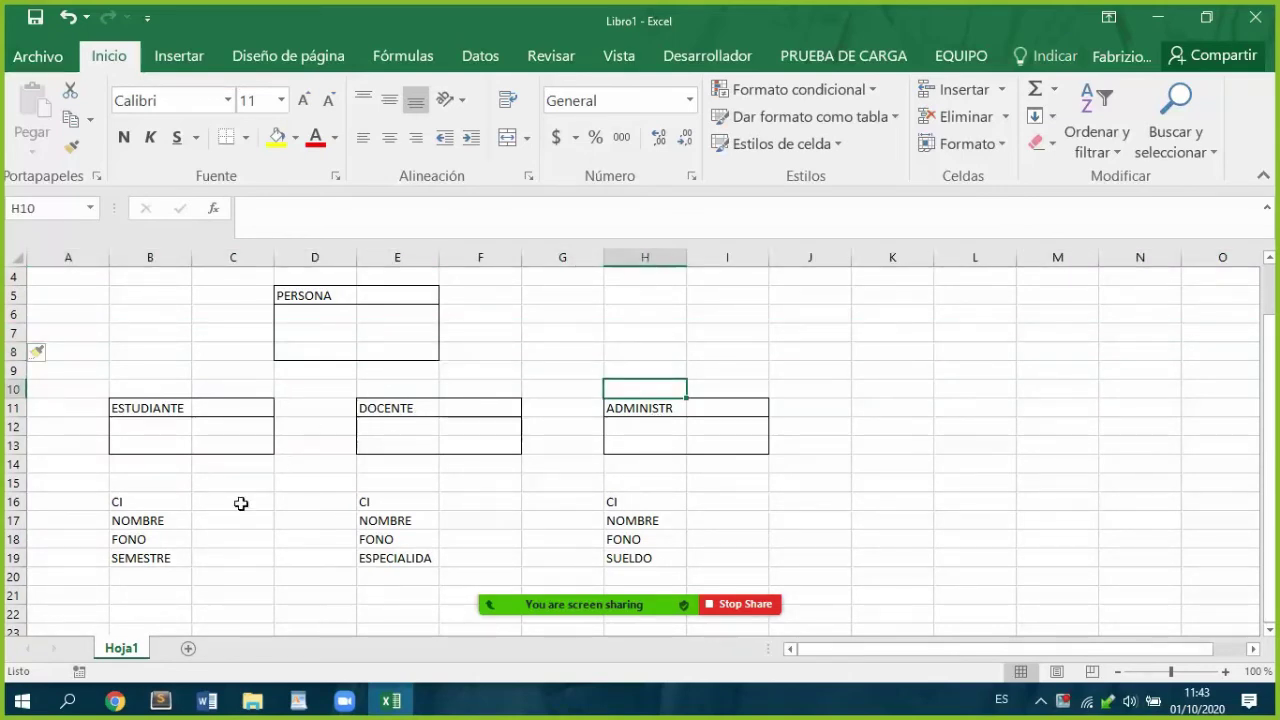
Step: Copy the shared attributes CI, NOMBRE and FONO from B16:B18 into the PERSONA box starting at D6
left_click_drag(123, 503, 120, 533)
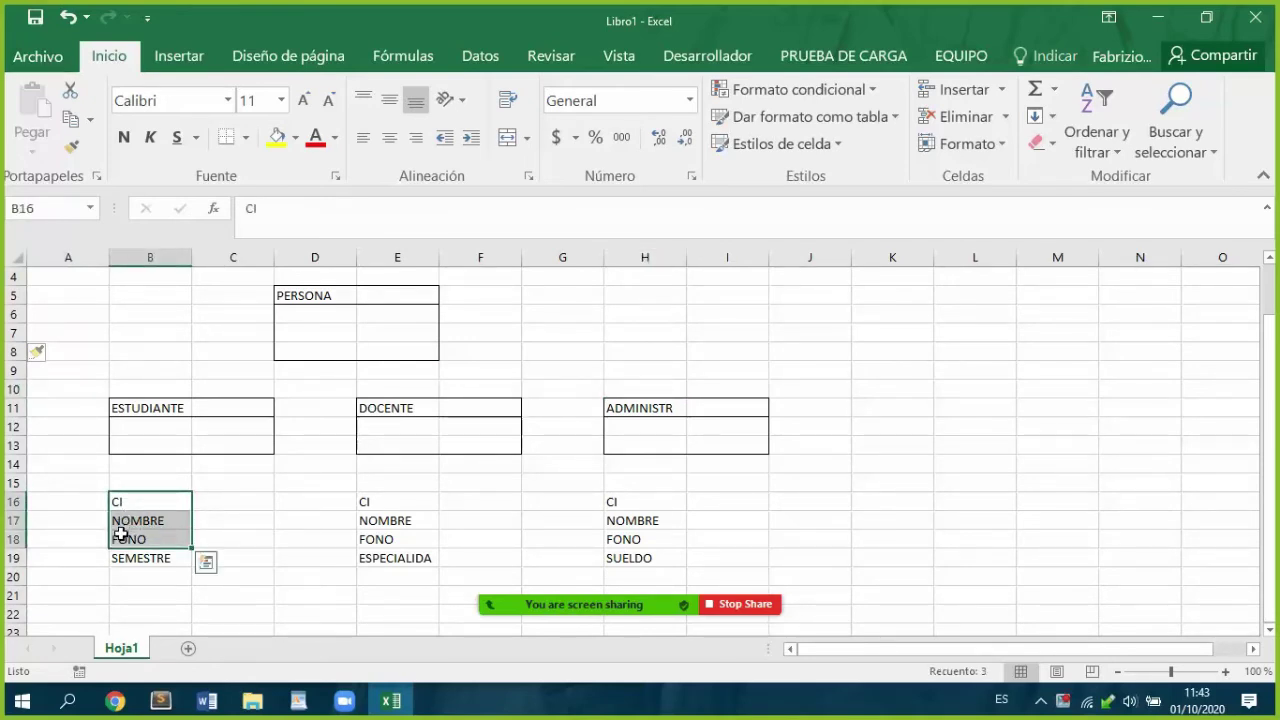
key("ctrl+c")
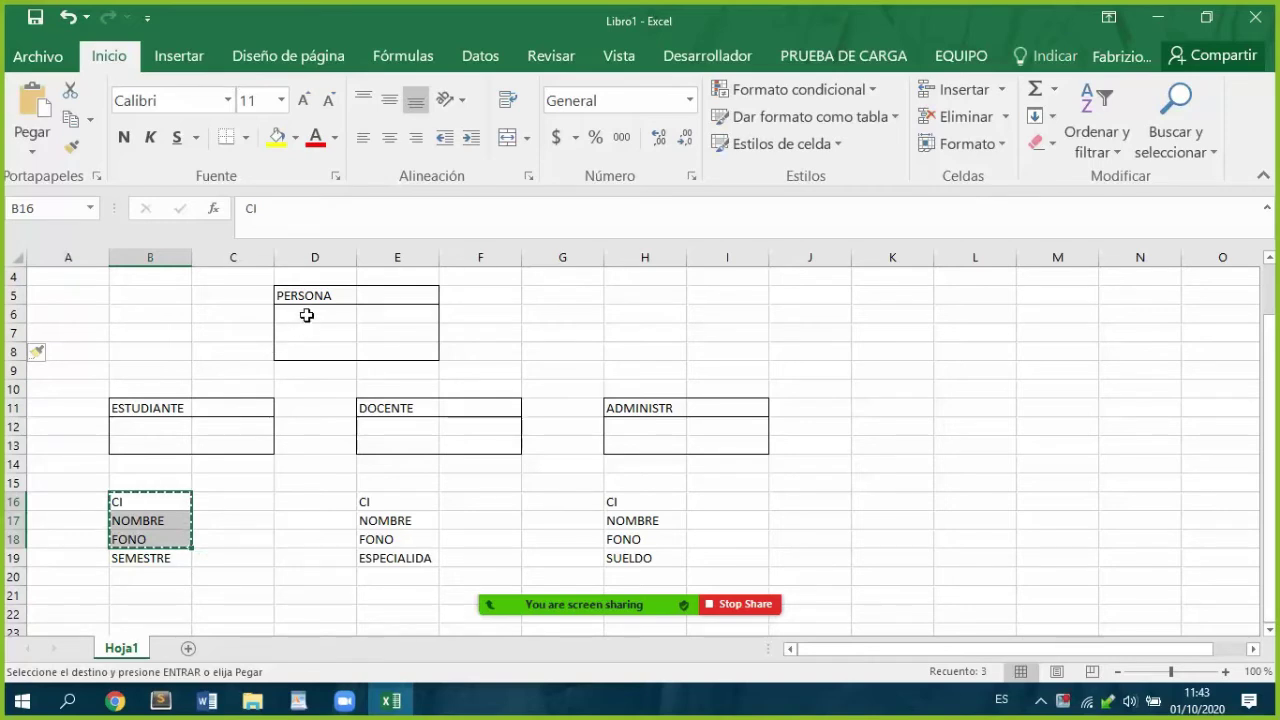
left_click(307, 314)
key("ctrl+v")
left_click(530, 330)
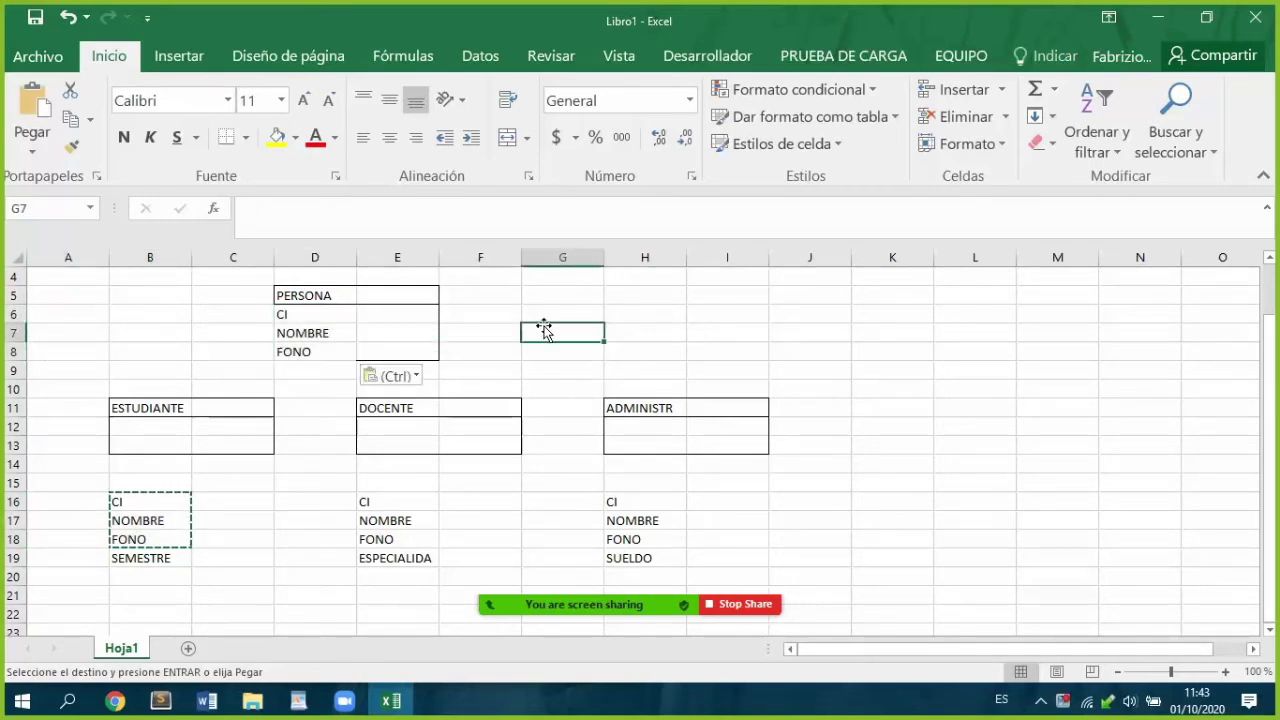
Step: Apply a left border and a bottom border to cells D6:D8 to restore the PERSONA box outline
left_click(282, 311)
left_click_drag(284, 330, 331, 358)
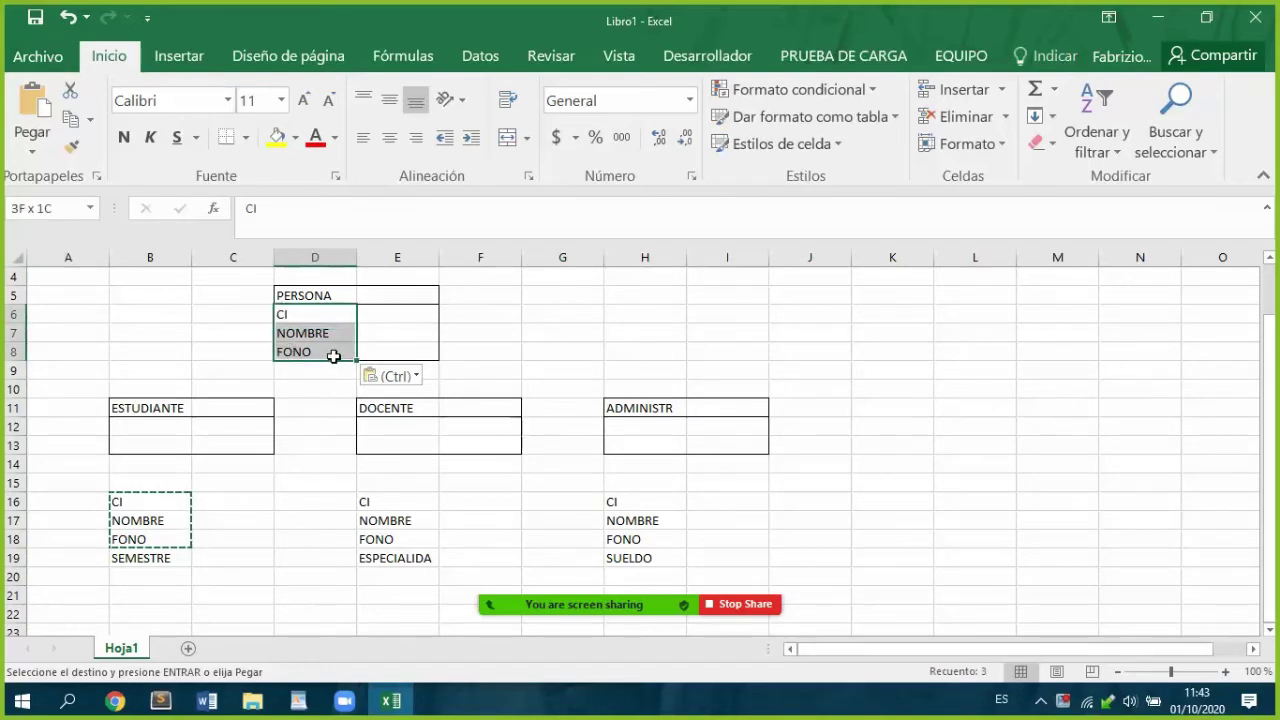
left_click(245, 138)
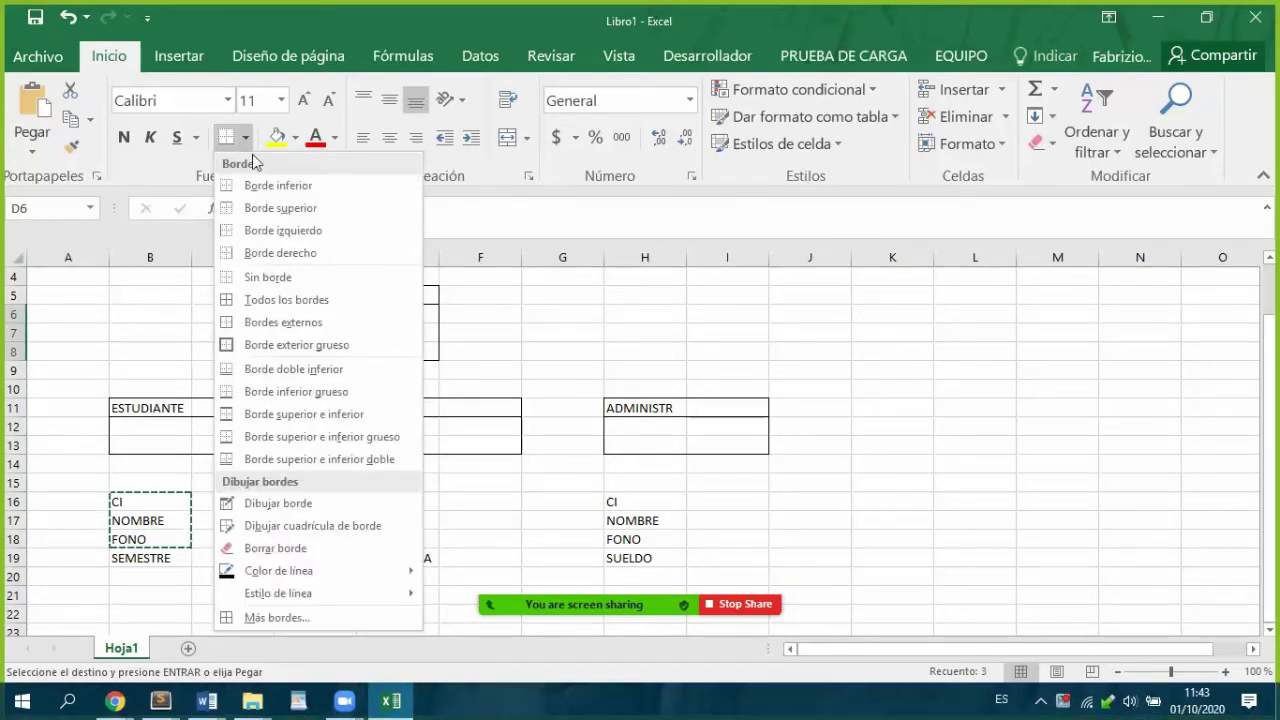
left_click(224, 231)
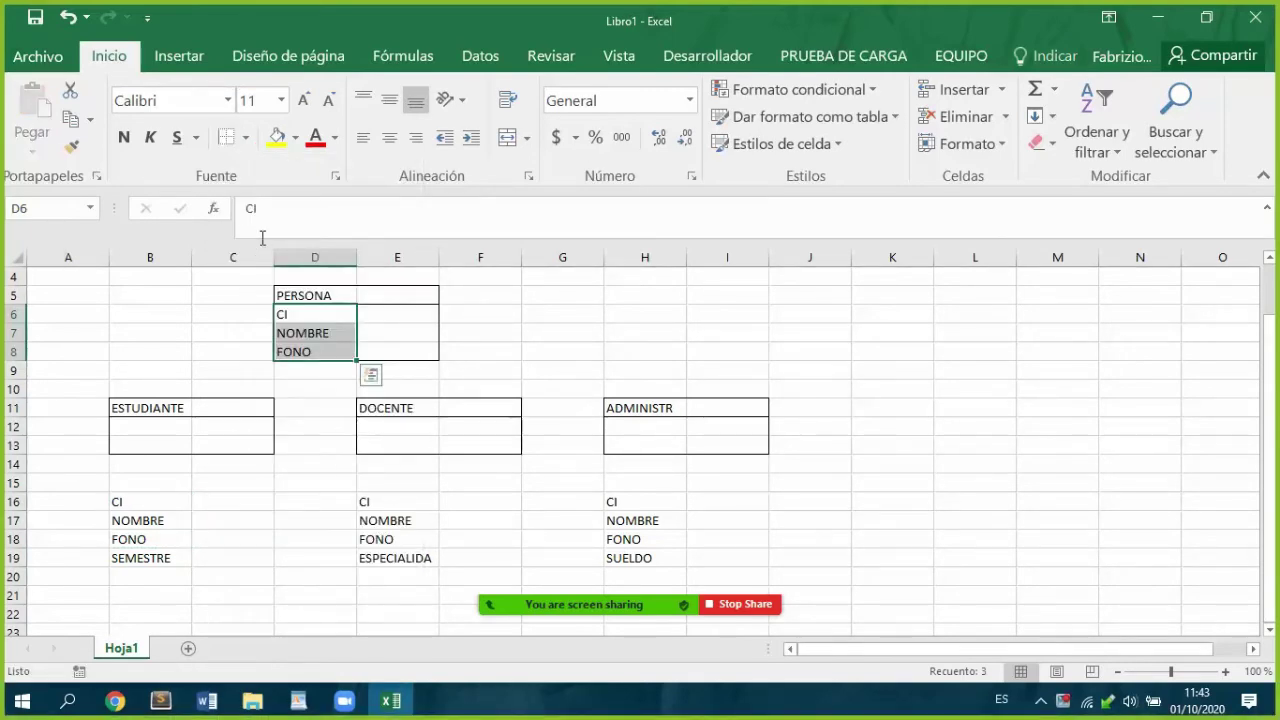
left_click(246, 139)
left_click(258, 186)
left_click(397, 257)
left_click(566, 276)
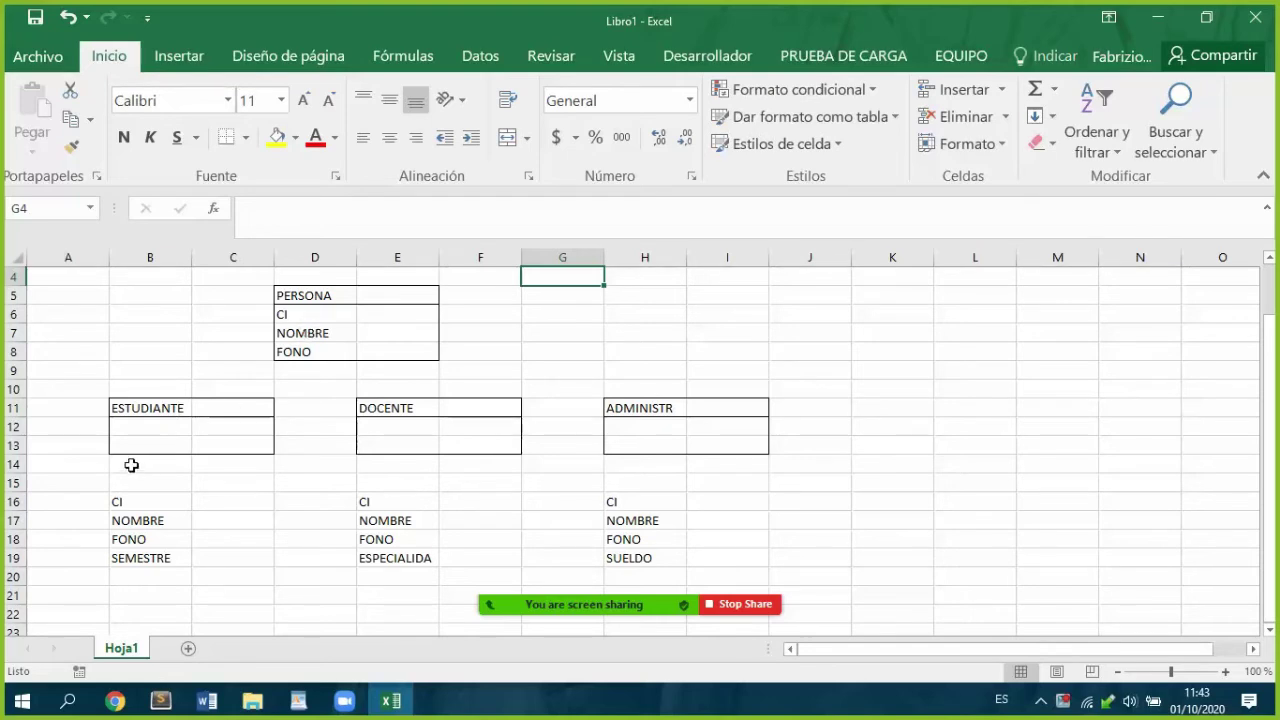
Step: Enter SEMESTRE in the ESTUDIANTE box at B12 and ESPECIALIDAD in the DOCENTE box at E12
left_click(123, 432)
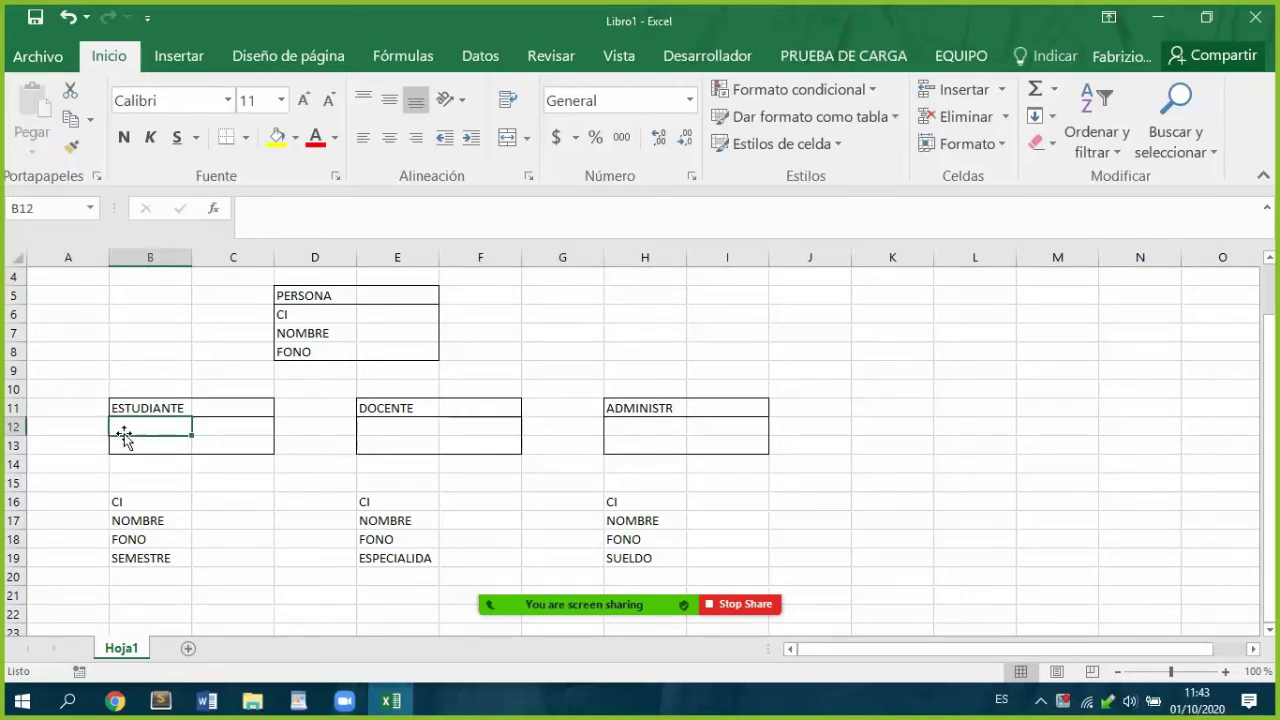
type("SEMESTRE")
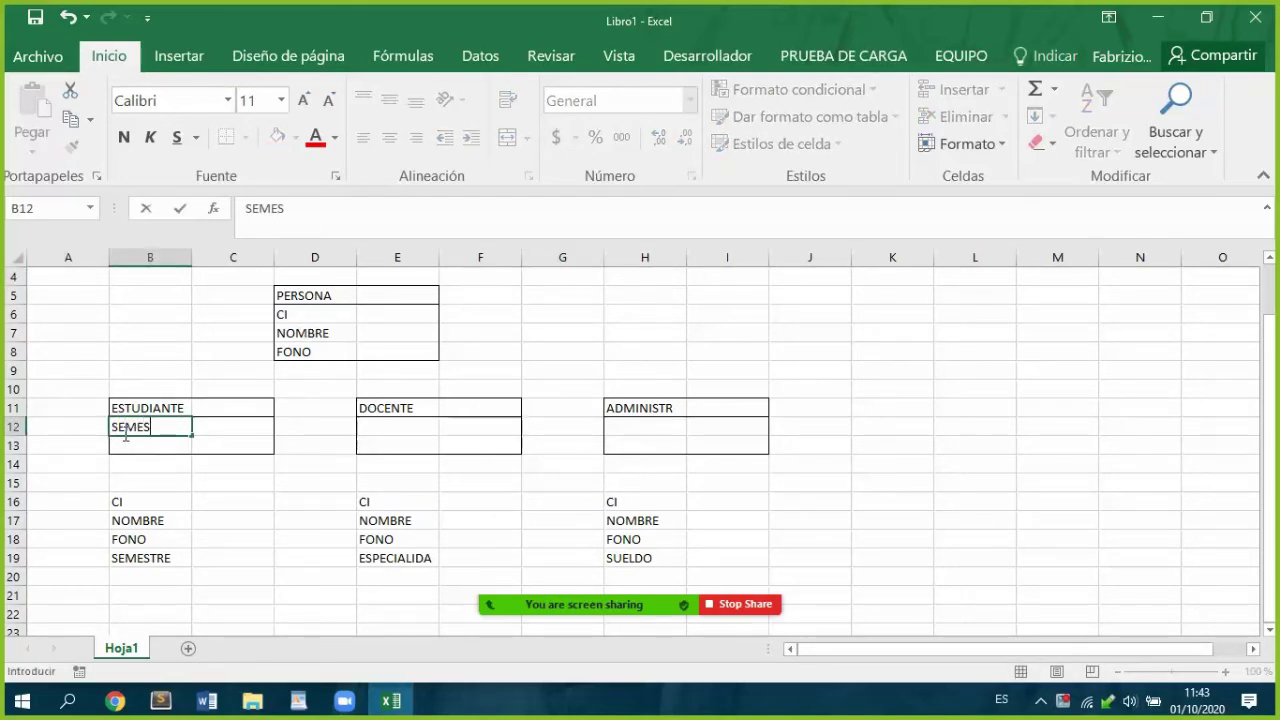
left_click(414, 434)
type("ESPE")
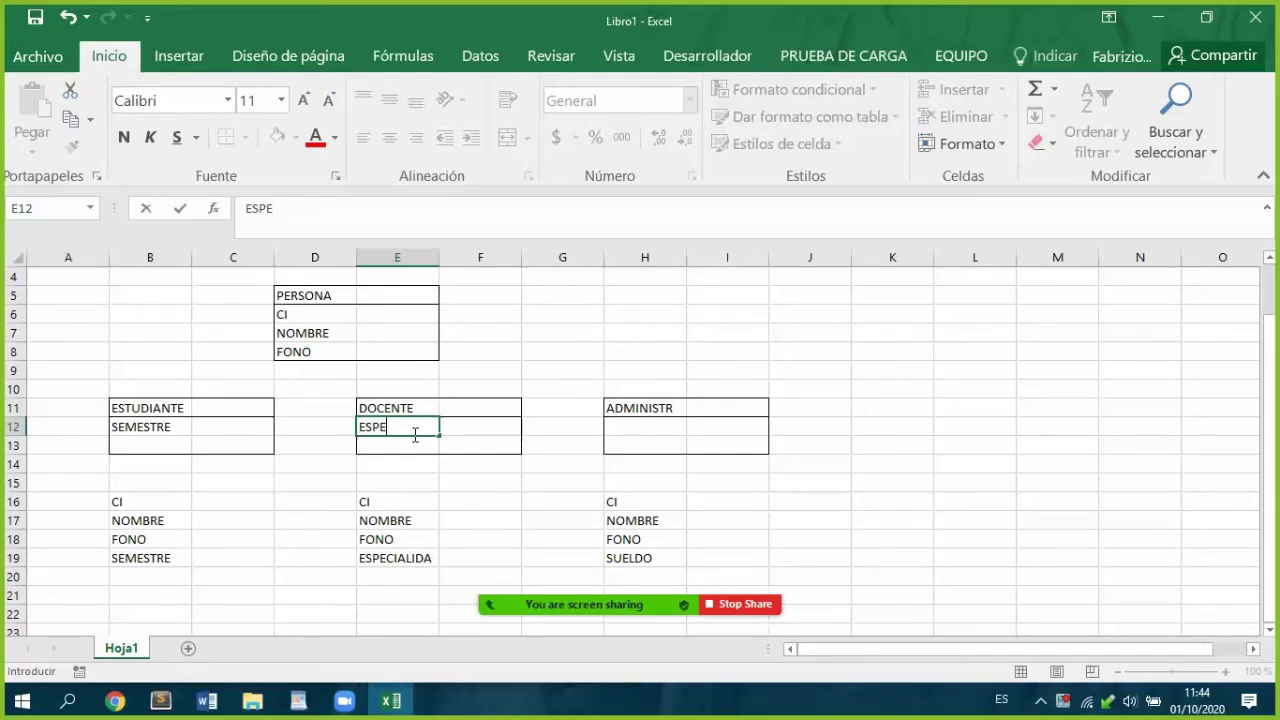
type("CIALIDAD")
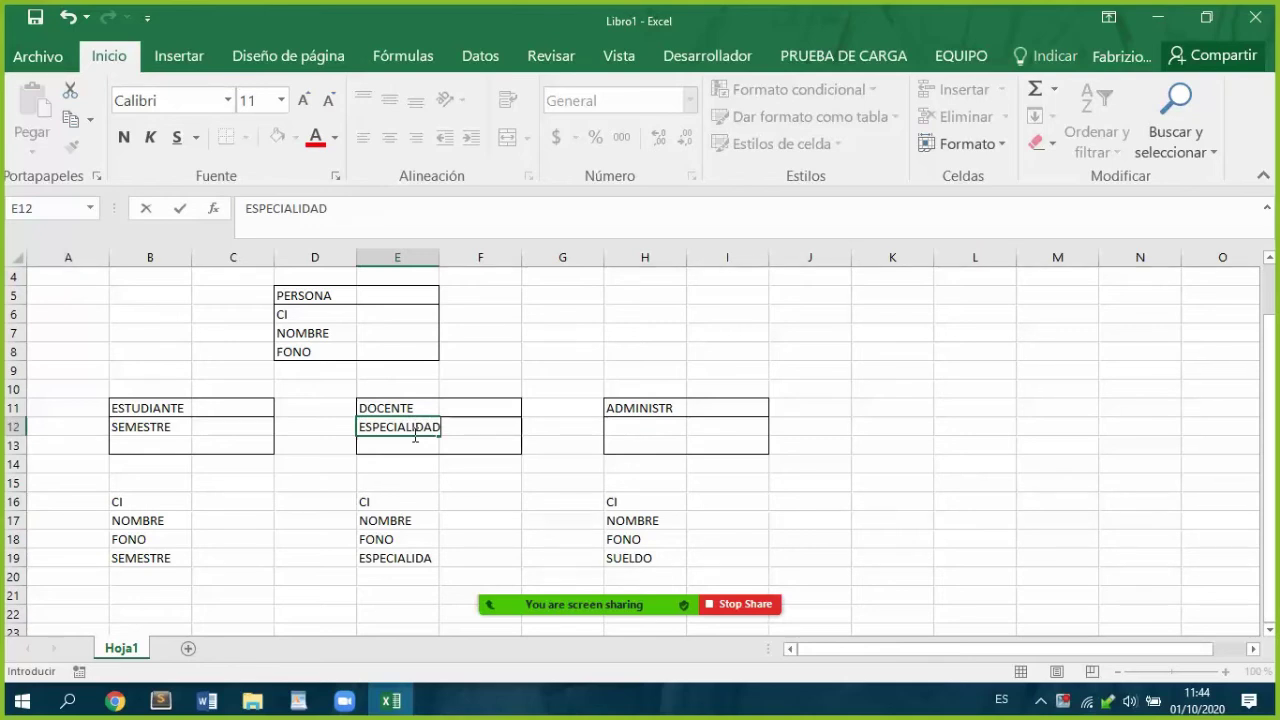
left_click(619, 427)
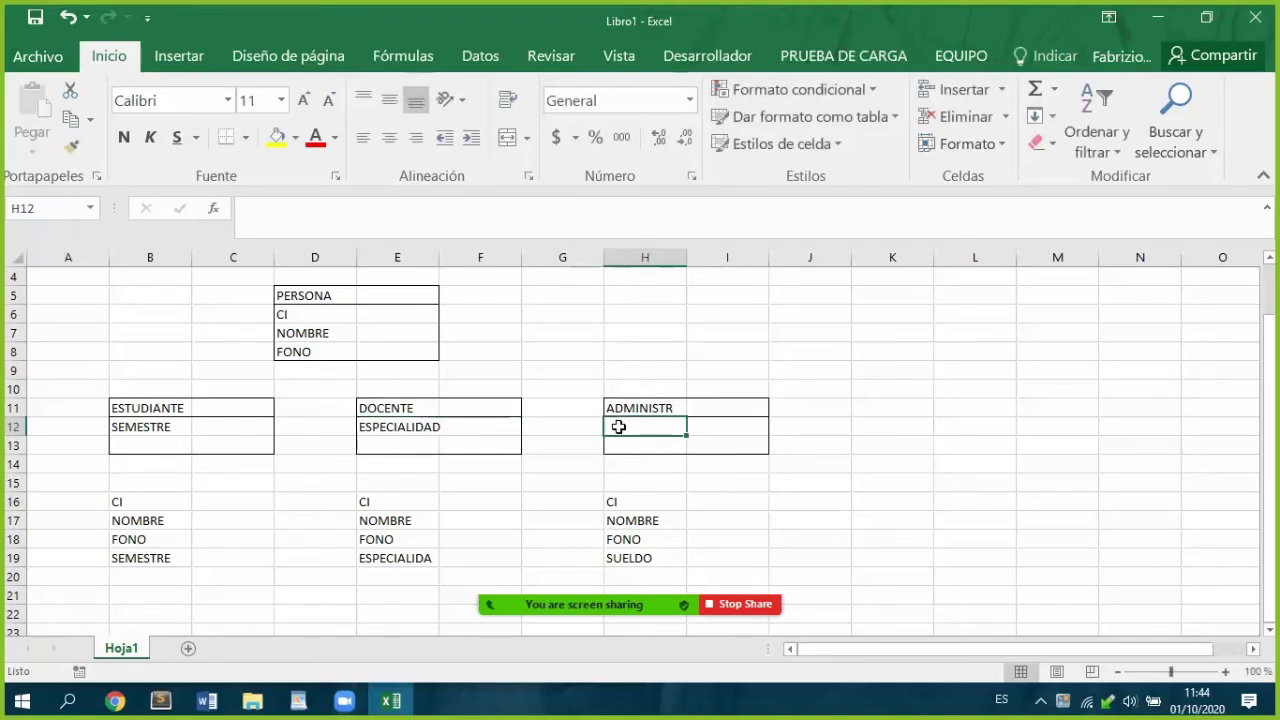
Step: Replace SUELDO with CARGO in cell H19 and enter CARGO in the ADMINISTR box at H12
left_click(629, 560)
type("CAR")
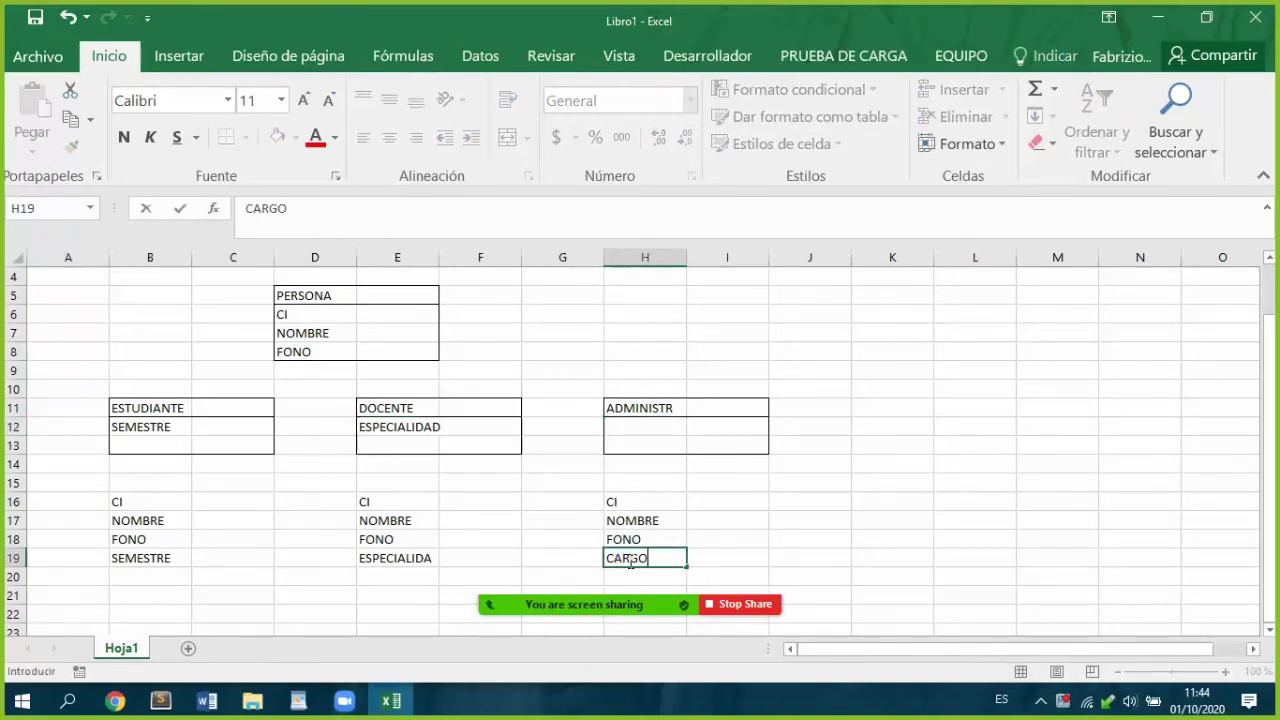
type("GO")
left_click(636, 430)
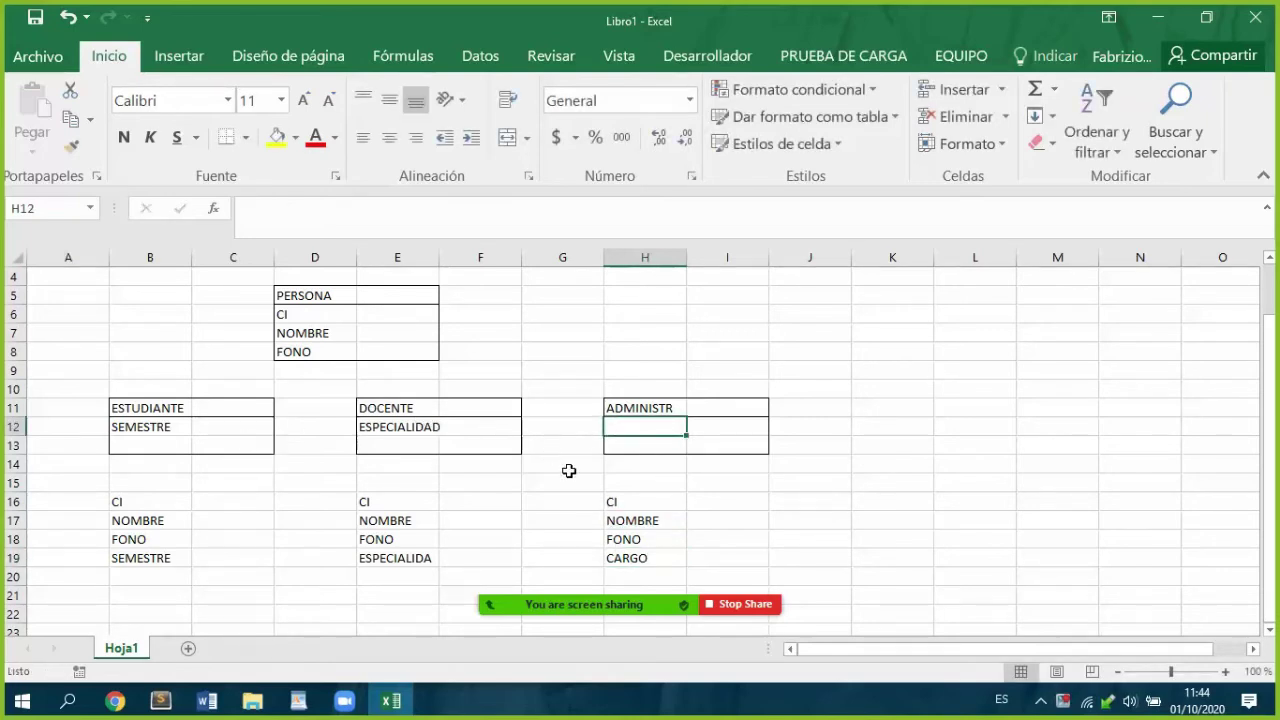
type("CARGO")
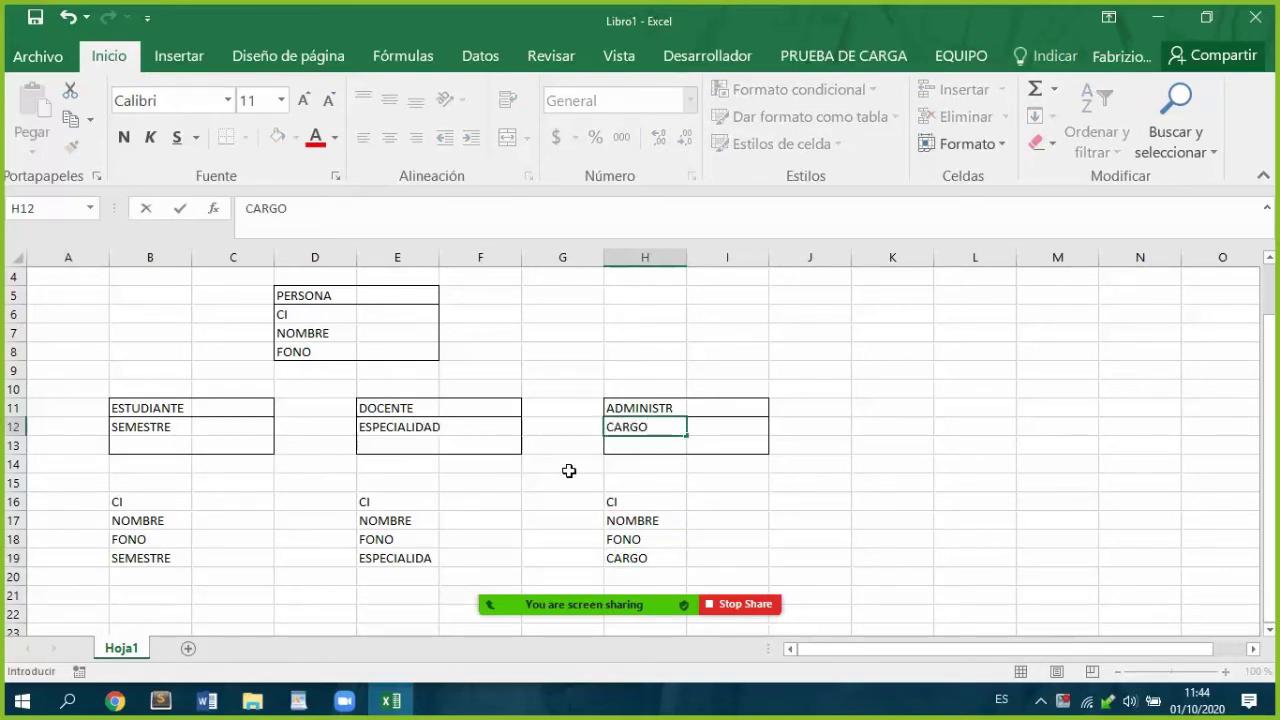
key("Return")
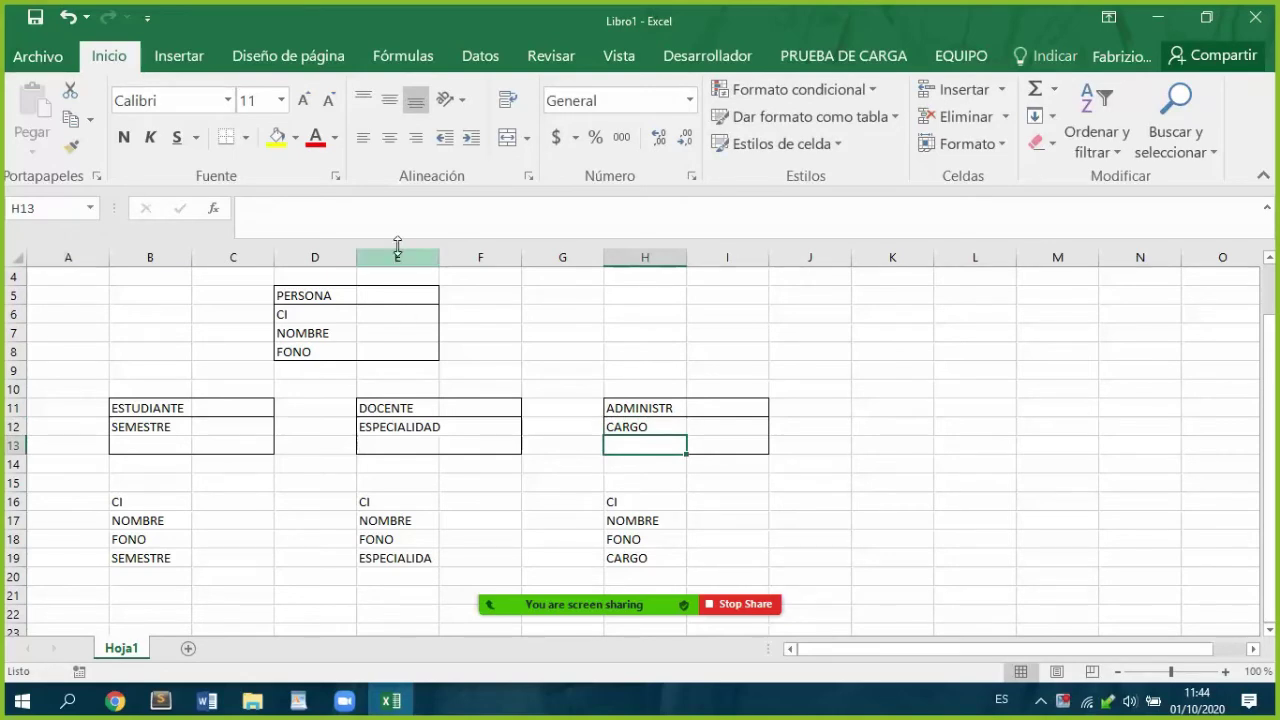
Step: Draw an arrow, about 0.93 cm high and 2.7 cm wide, from below the PERSONA box to the ESTUDIANTE box
left_click(311, 55)
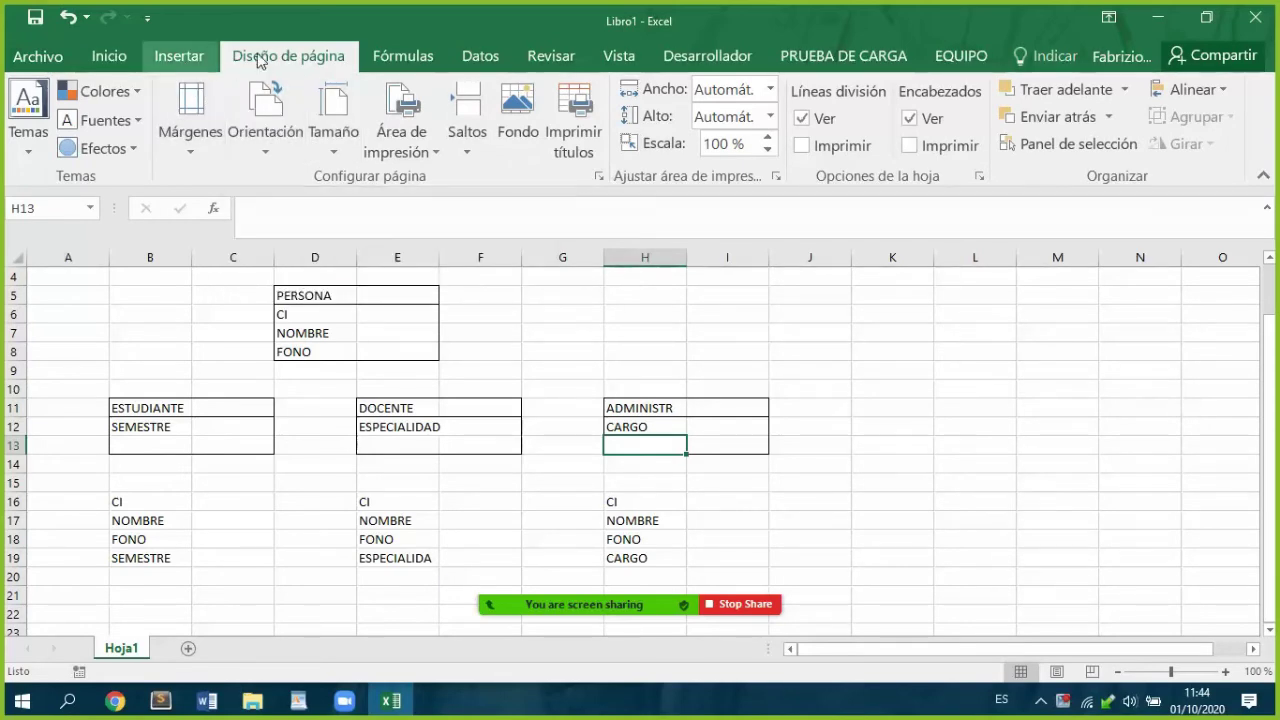
left_click(207, 55)
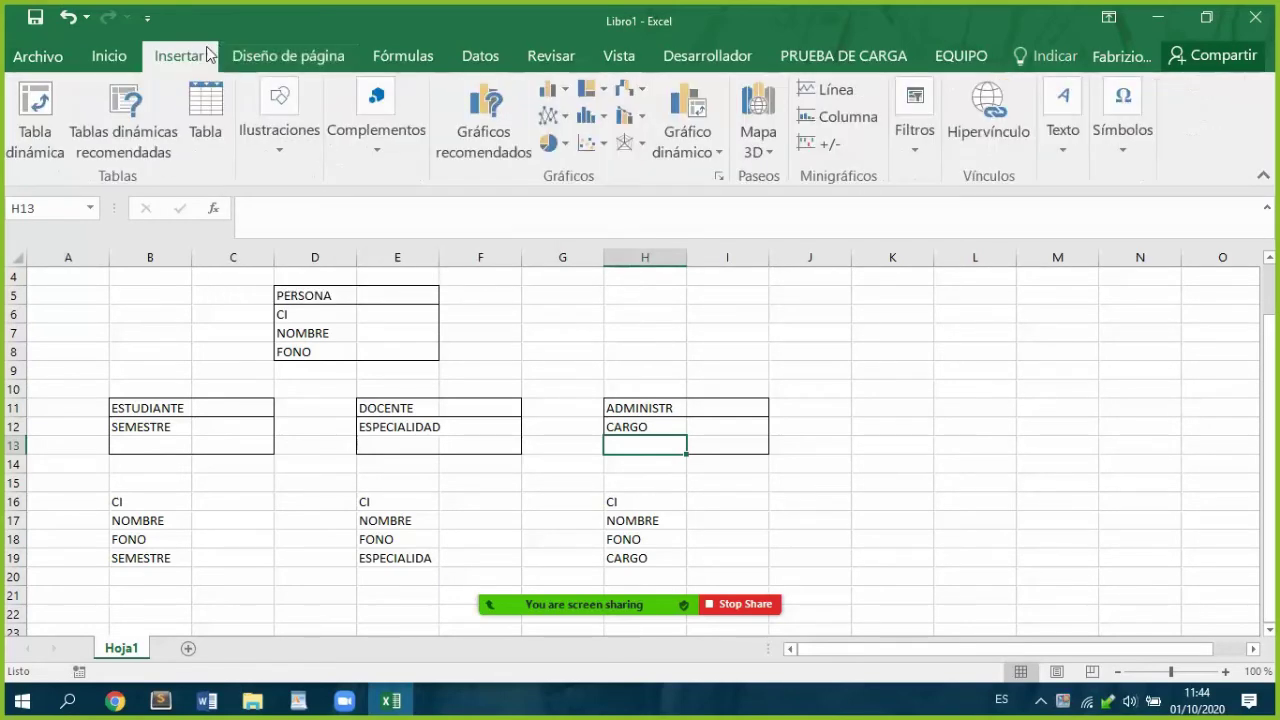
left_click(278, 145)
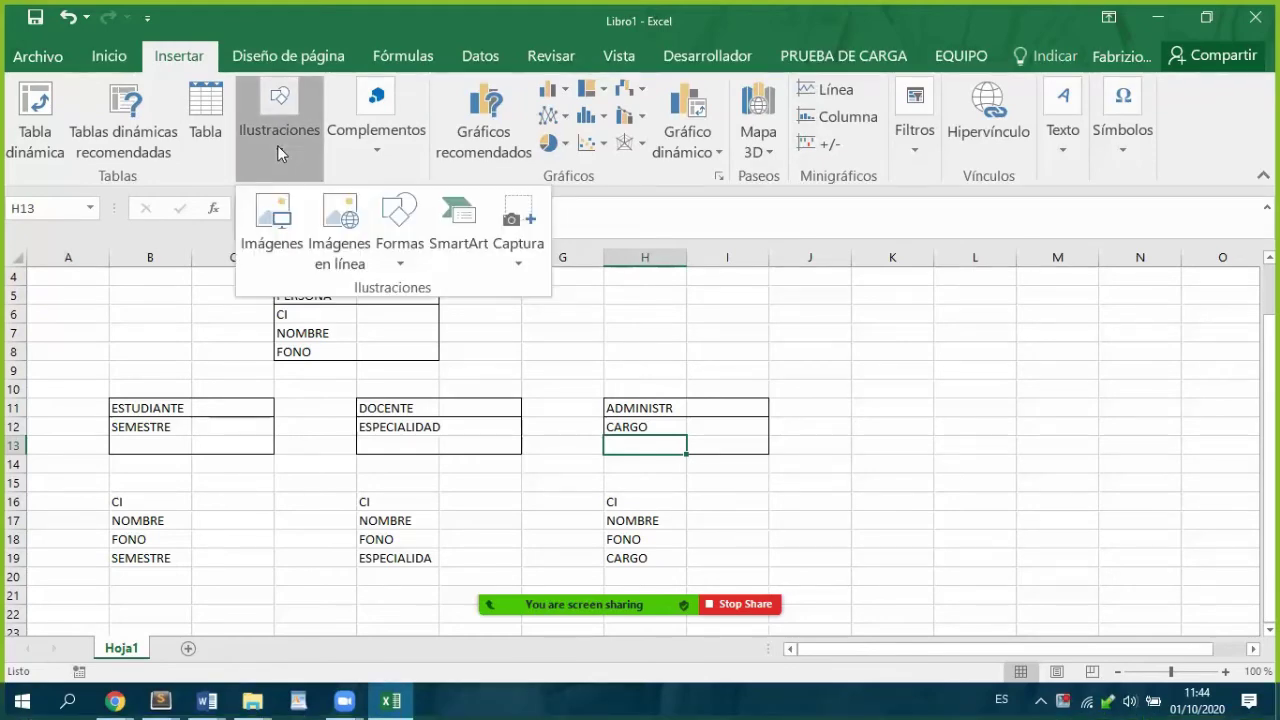
left_click(405, 261)
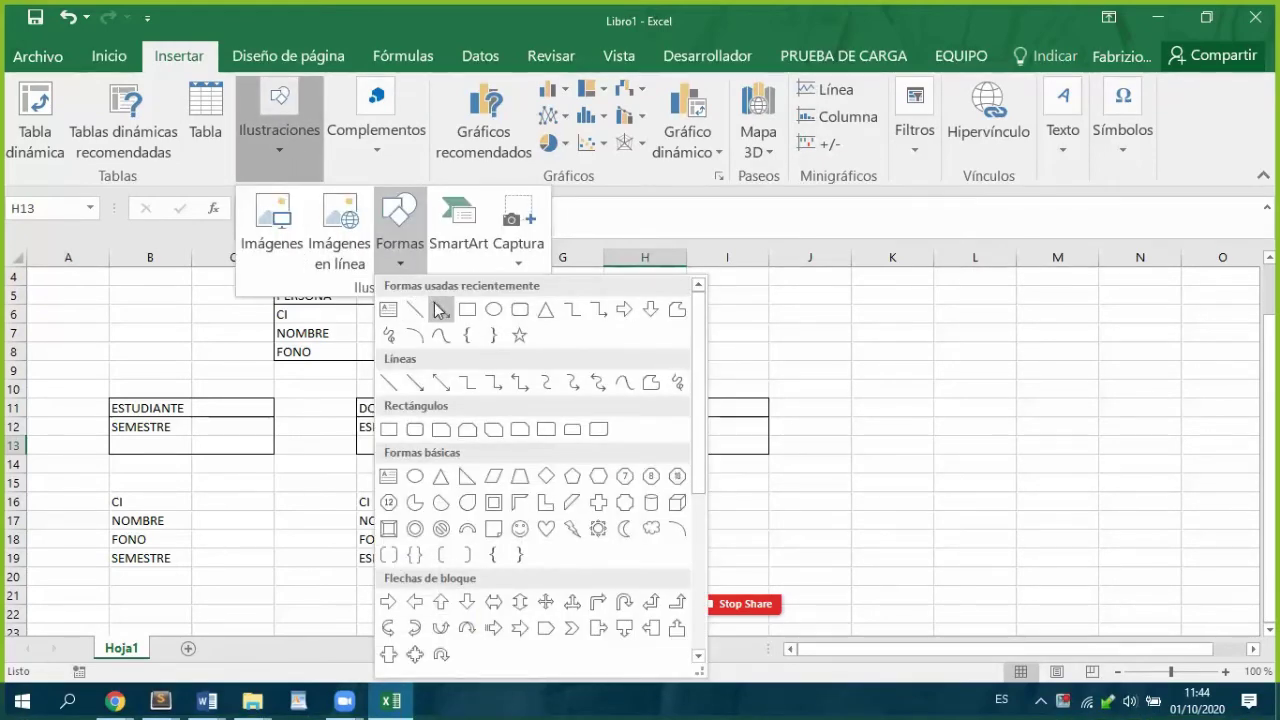
left_click(440, 310)
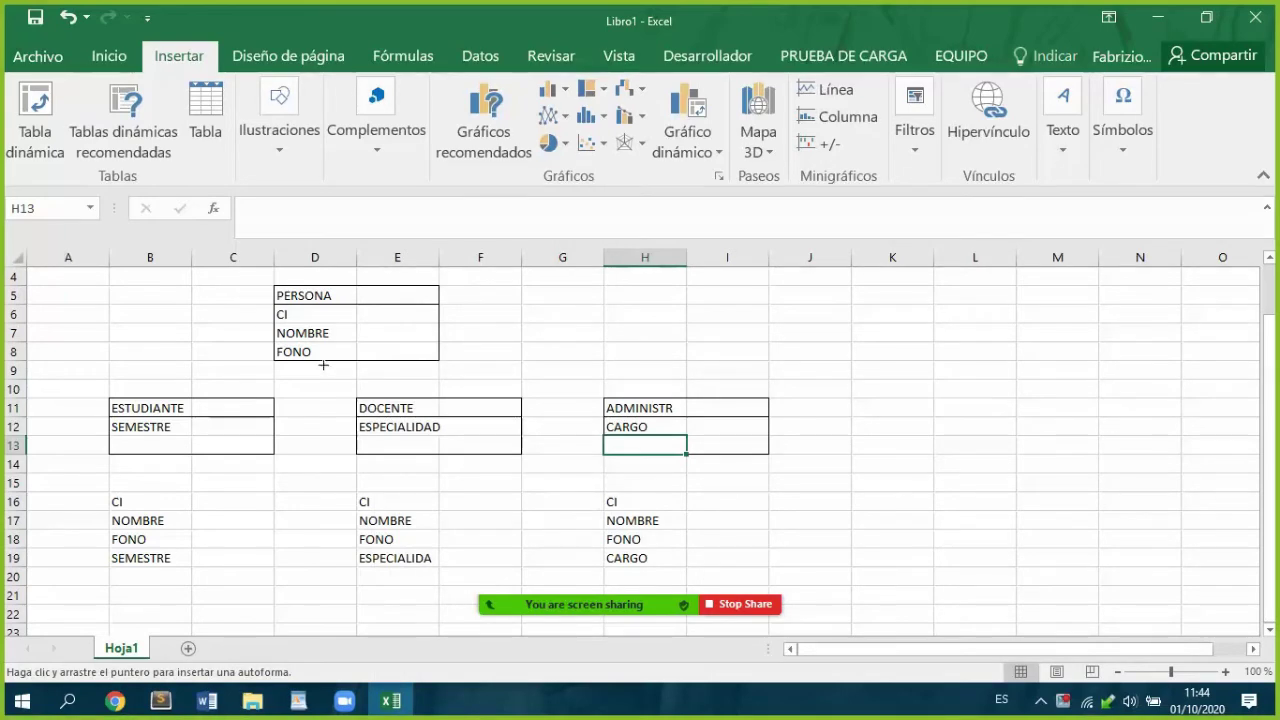
mouse_move(324, 367)
left_mouse_down()
mouse_move(254, 374)
mouse_move(229, 395)
left_mouse_up()
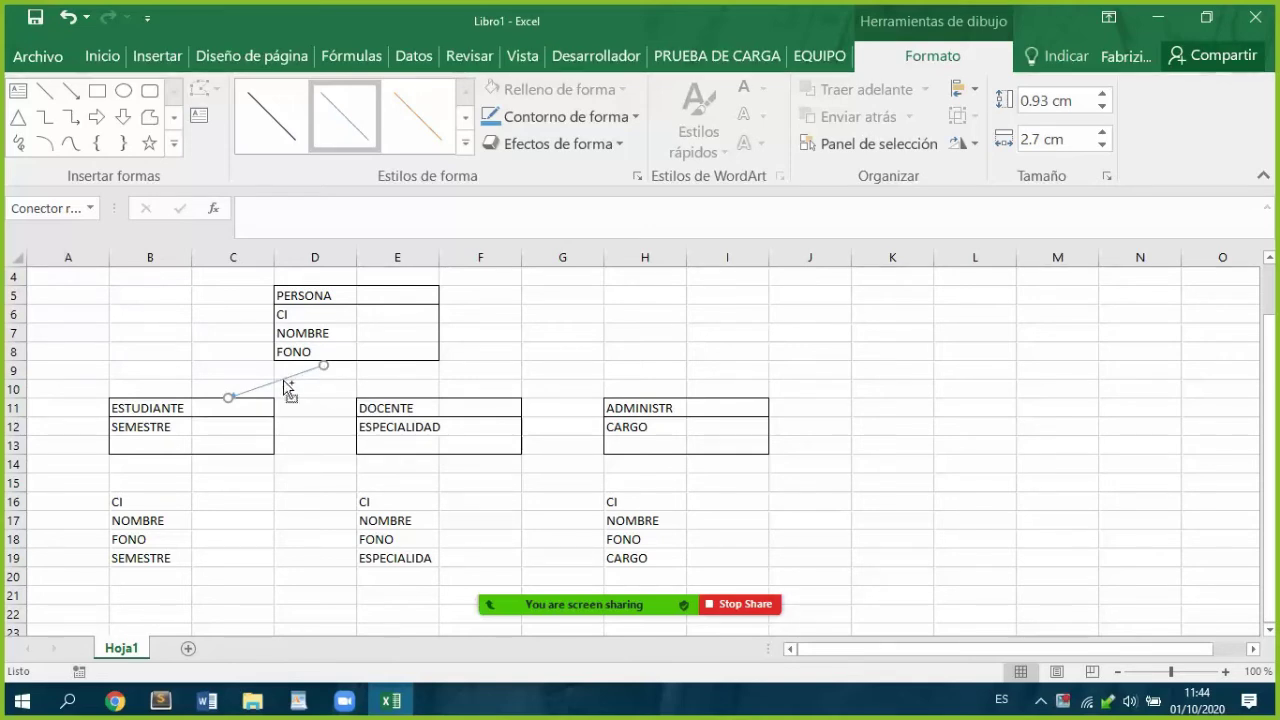
Step: Duplicate the arrow beneath PERSONA and redirect the copy's head to the DOCENTE box, about 0.64 cm wide
left_click_drag(300, 368, 336, 370)
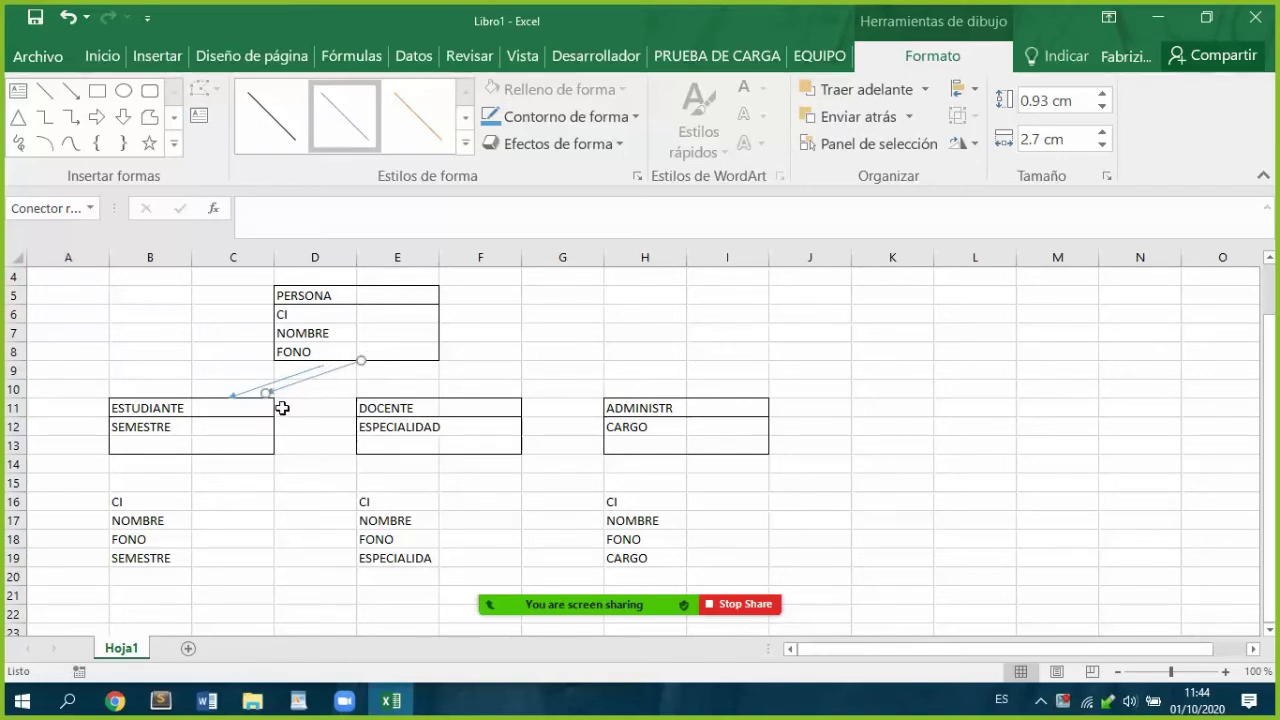
left_click_drag(266, 392, 383, 391)
left_click(483, 383)
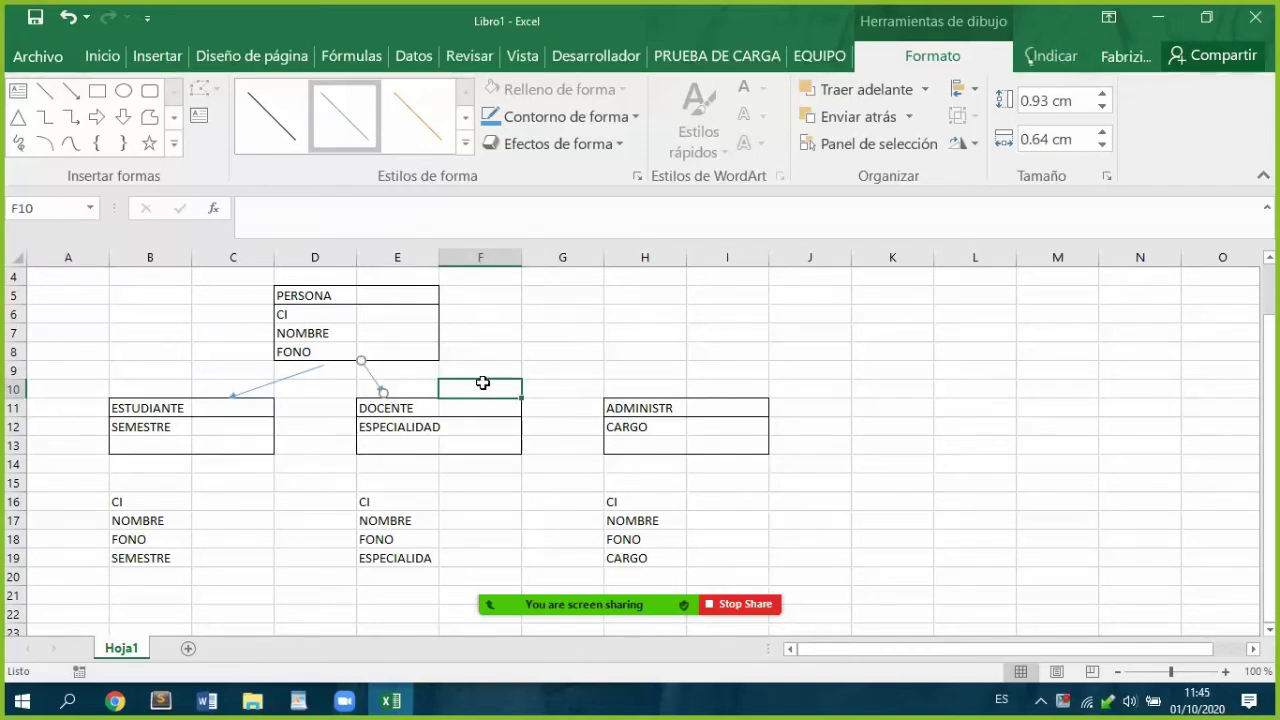
Step: Add another arrow copy from PERSONA to ADMINISTR, about 7.22 cm wide, and move the ESTUDIANTE arrow up against the PERSONA box
left_click(375, 380)
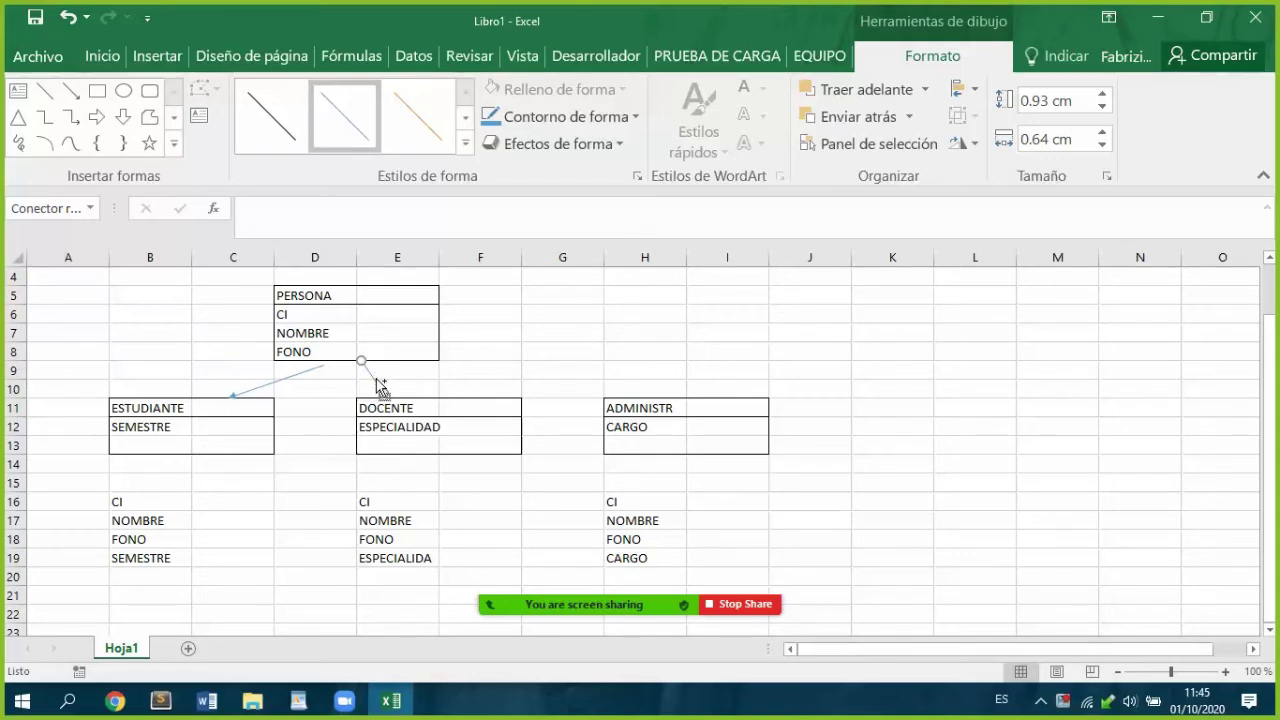
left_click_drag(381, 386, 652, 393)
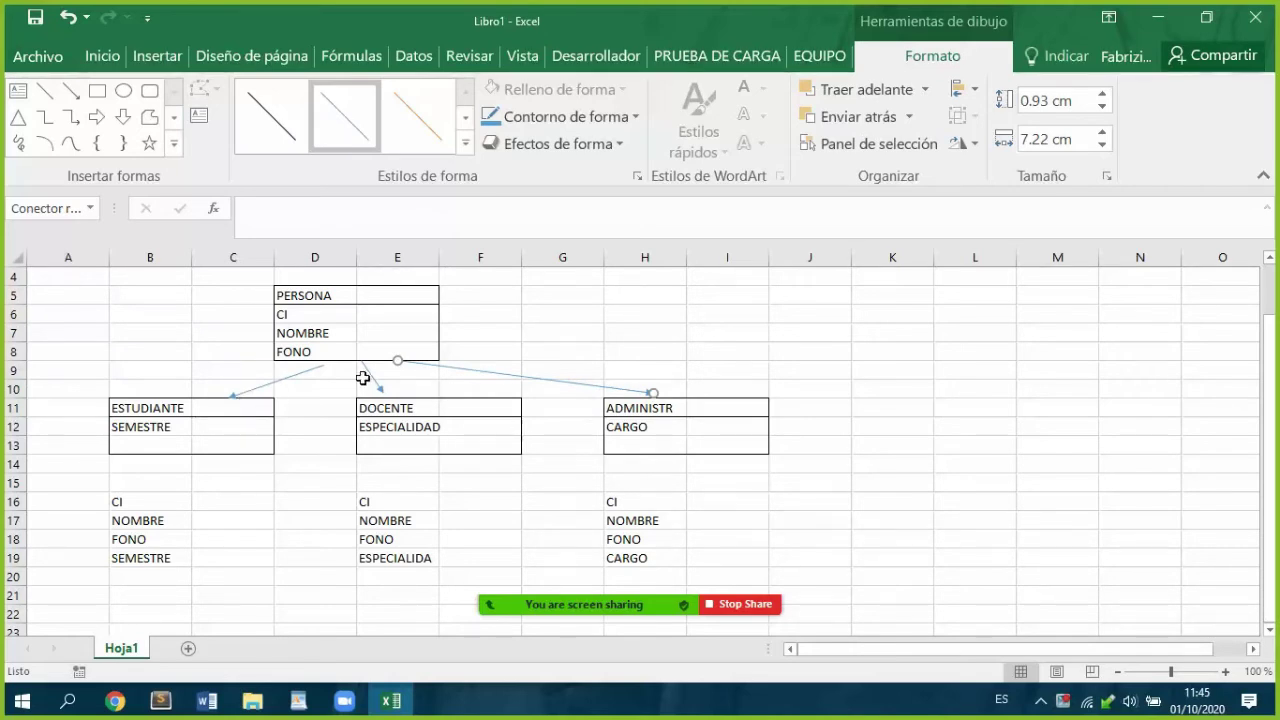
left_click_drag(315, 368, 318, 358)
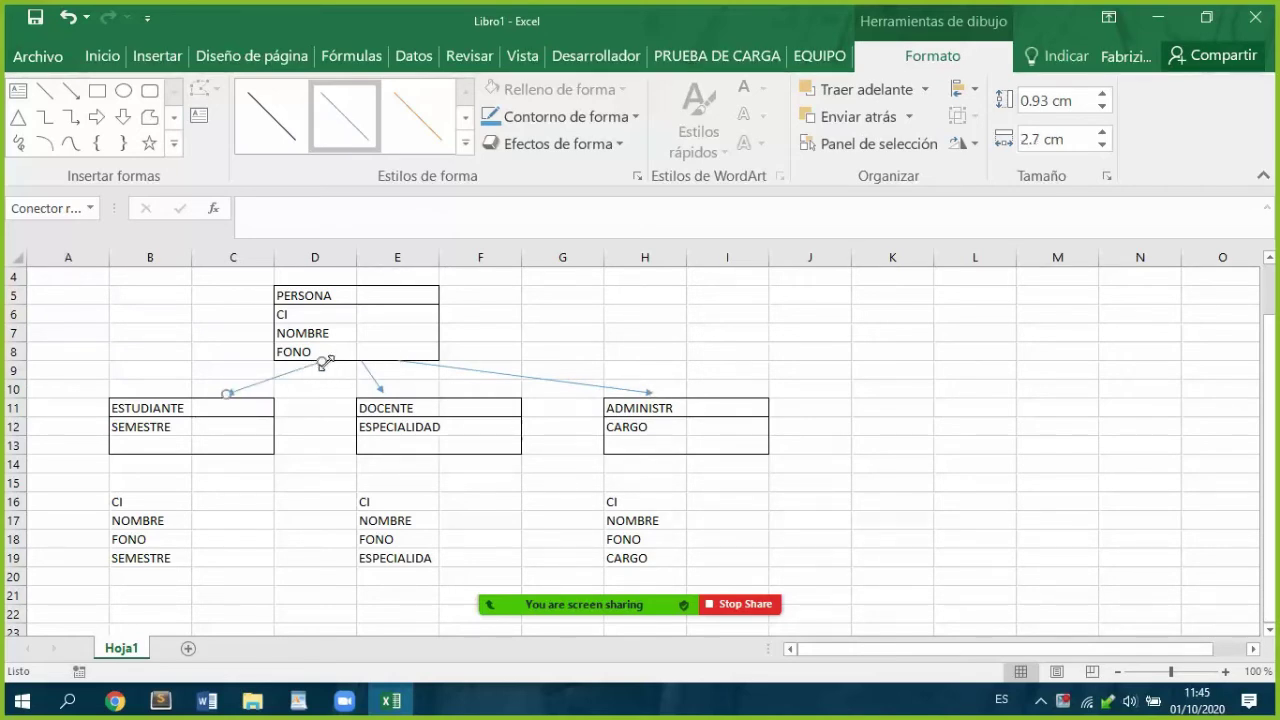
left_click(560, 279)
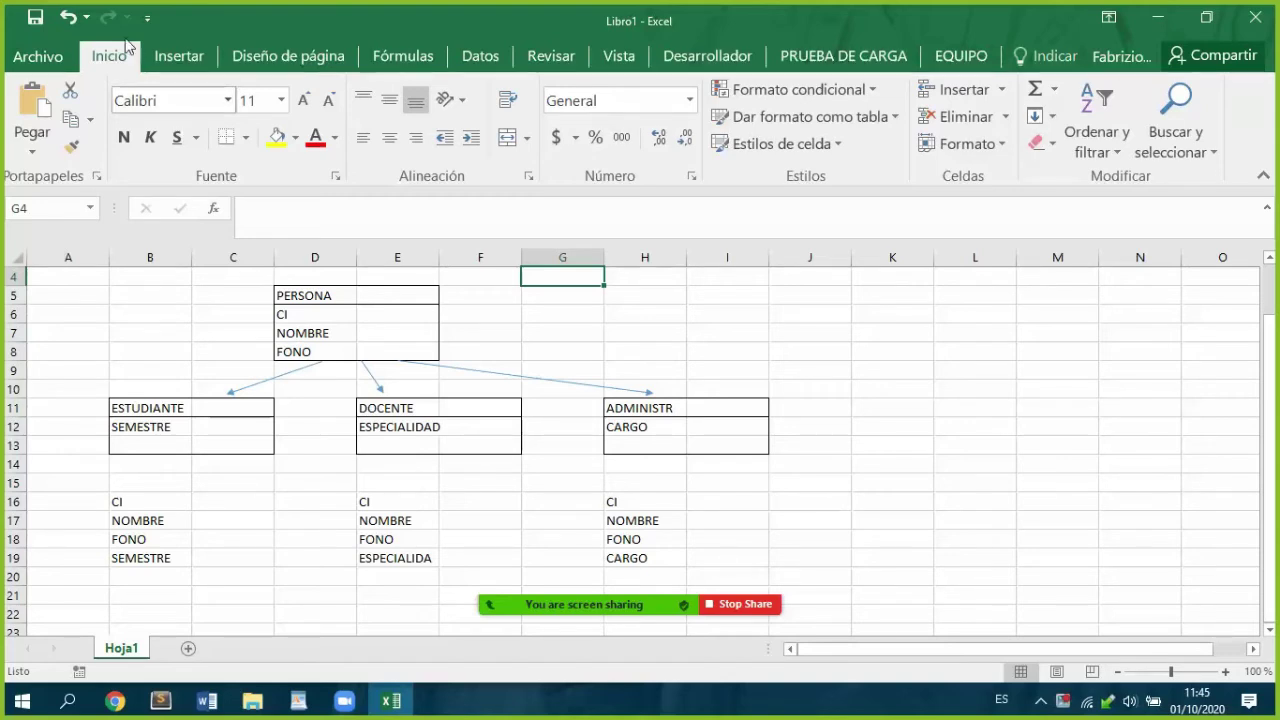
Step: Examine the inheritance between the PERSONA and ESTUDIANTE classes and highlight PERSONA's shared attributes in D6:D8
left_click(301, 294)
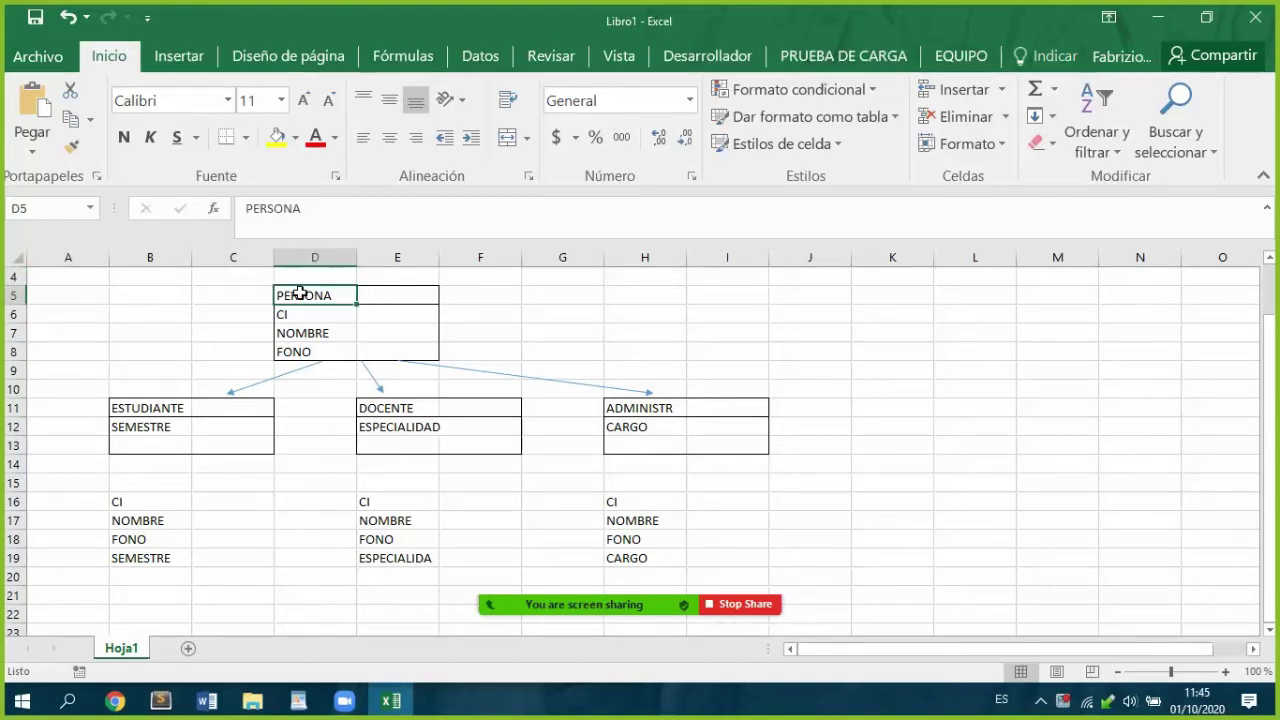
left_click(232, 405)
left_click(152, 410)
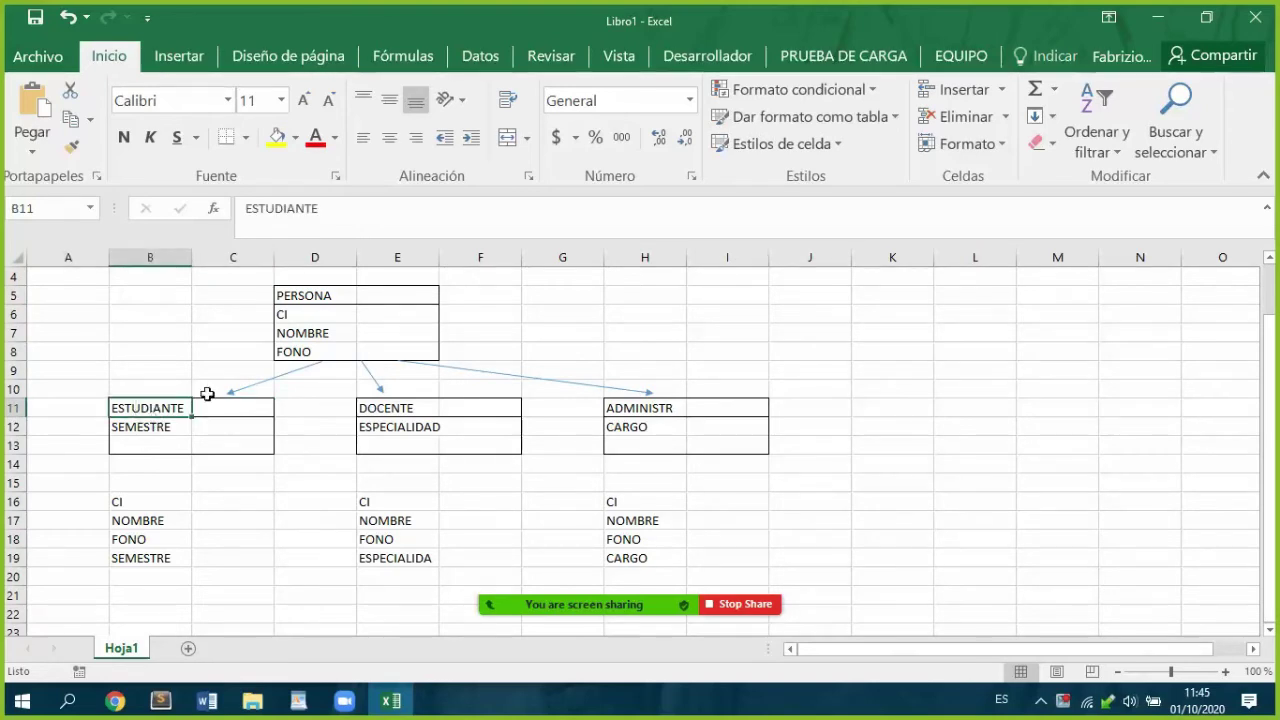
left_click(282, 300)
left_click(289, 313)
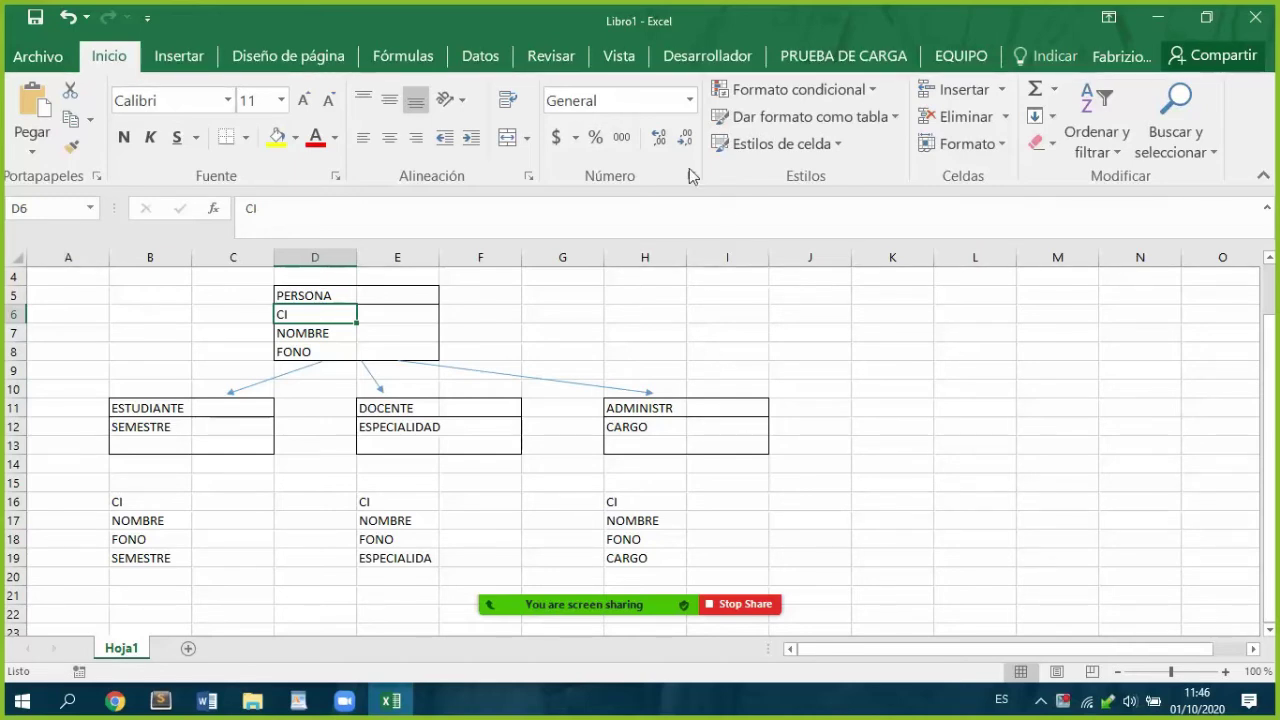
left_click(325, 330)
left_click_drag(301, 316, 297, 343)
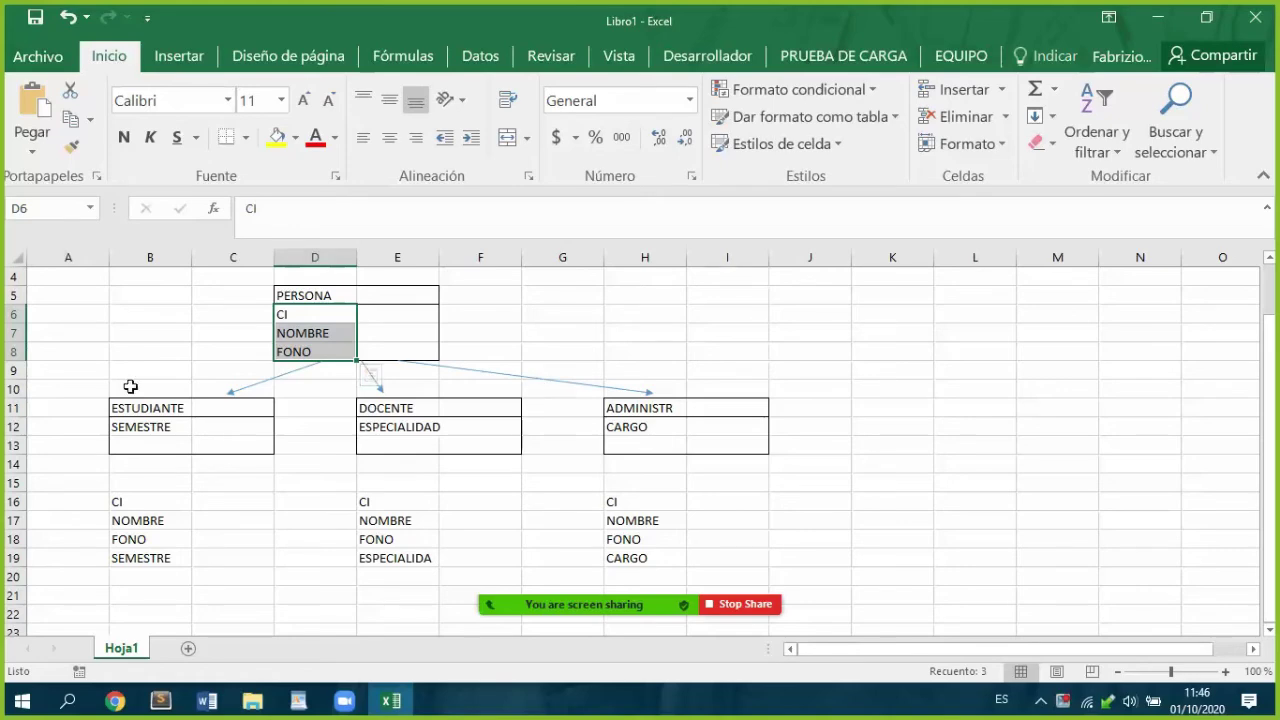
Step: Switch to the Word document Análisis abstracto-PRO-212(P) (2) and review the numbered items under REQUERIMIENTOS, highlighting the practice-registration requirement
mouse_move(205, 705)
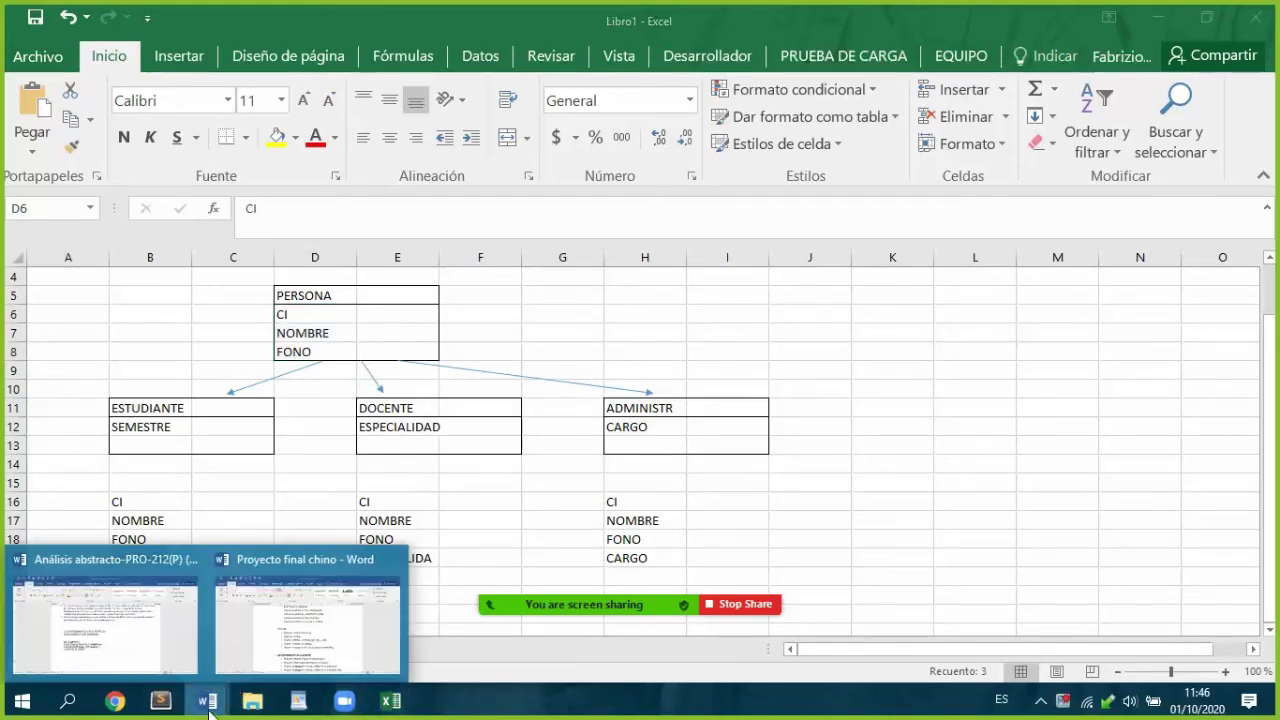
left_click(125, 652)
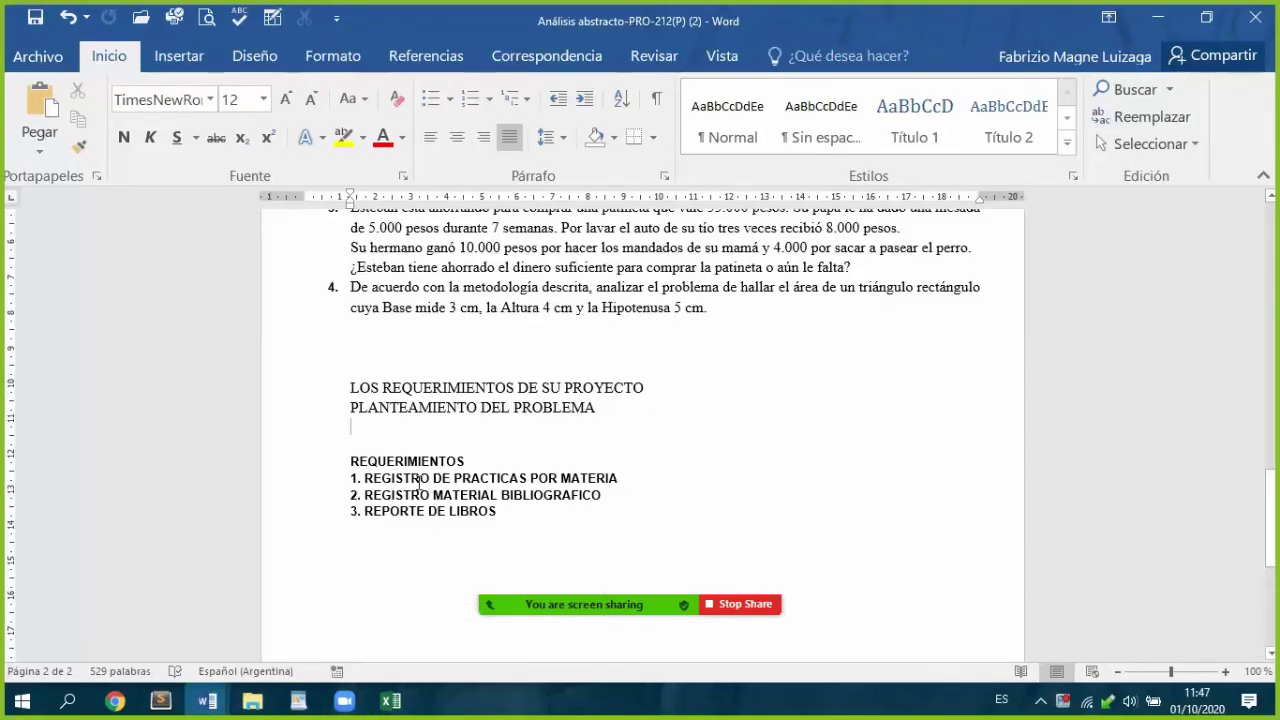
left_click_drag(376, 478, 605, 490)
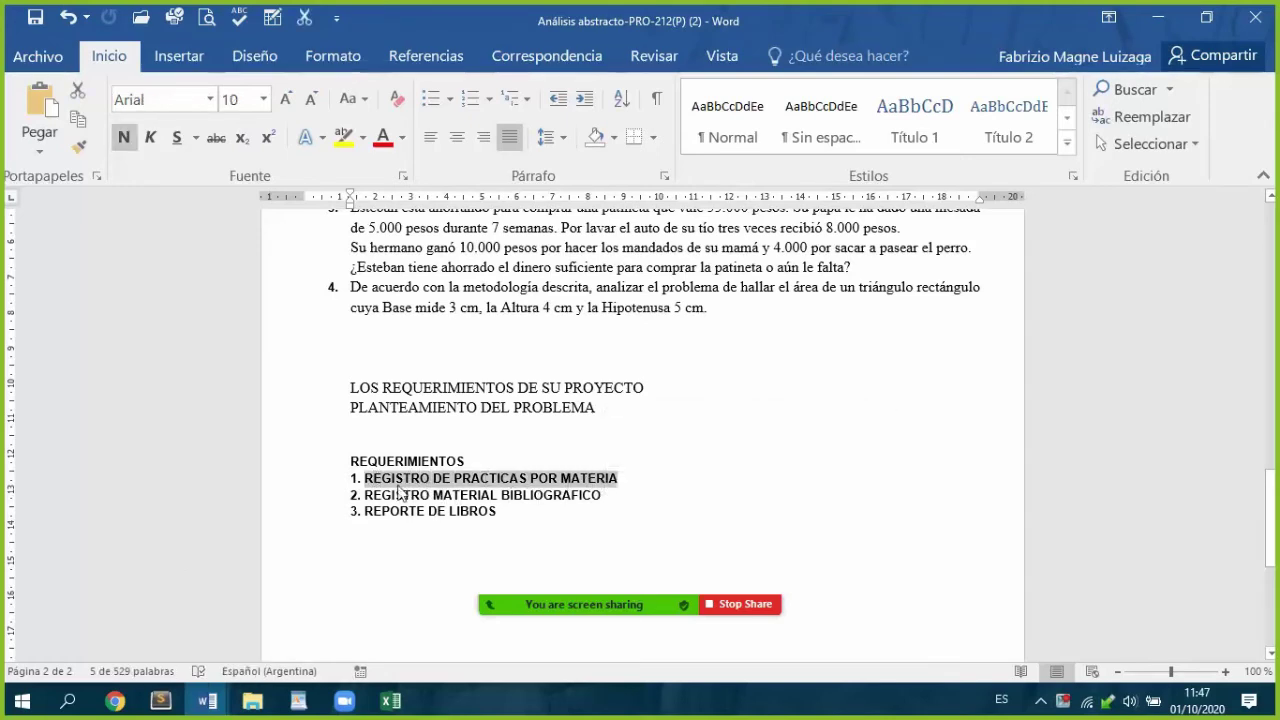
left_click_drag(369, 500, 567, 514)
left_click(518, 513)
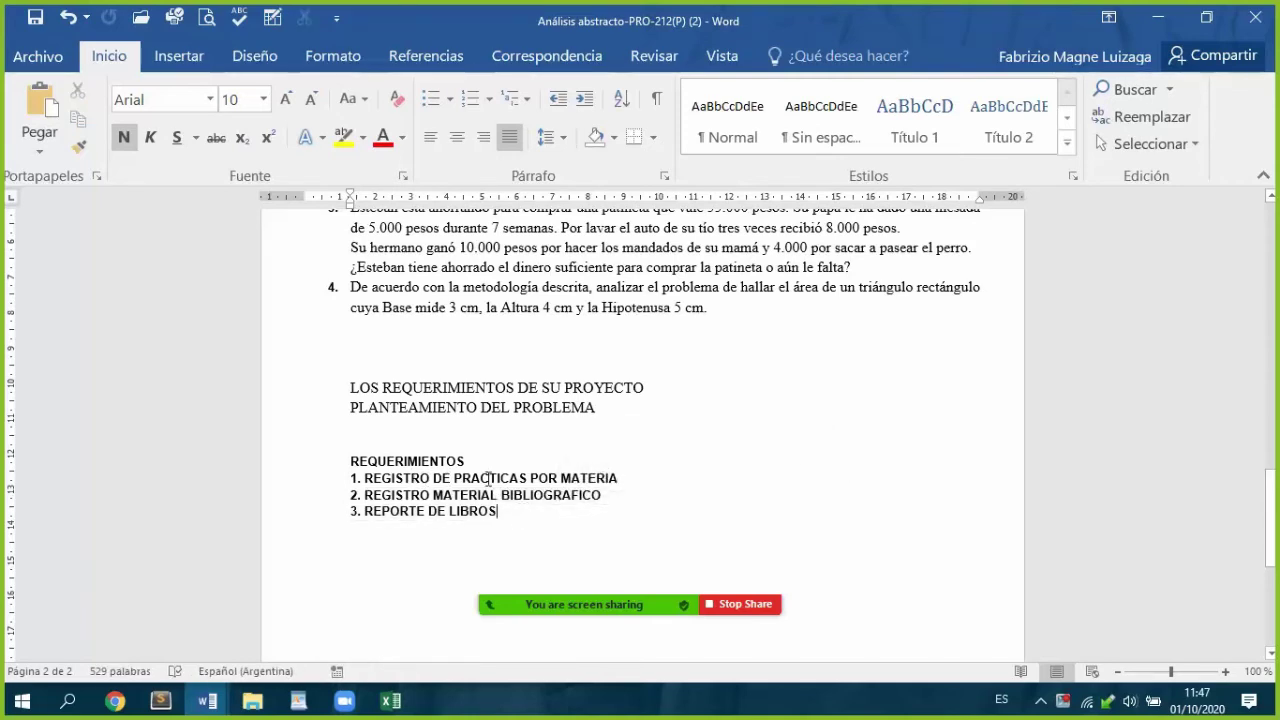
left_click_drag(498, 479, 521, 479)
left_click_drag(617, 479, 530, 480)
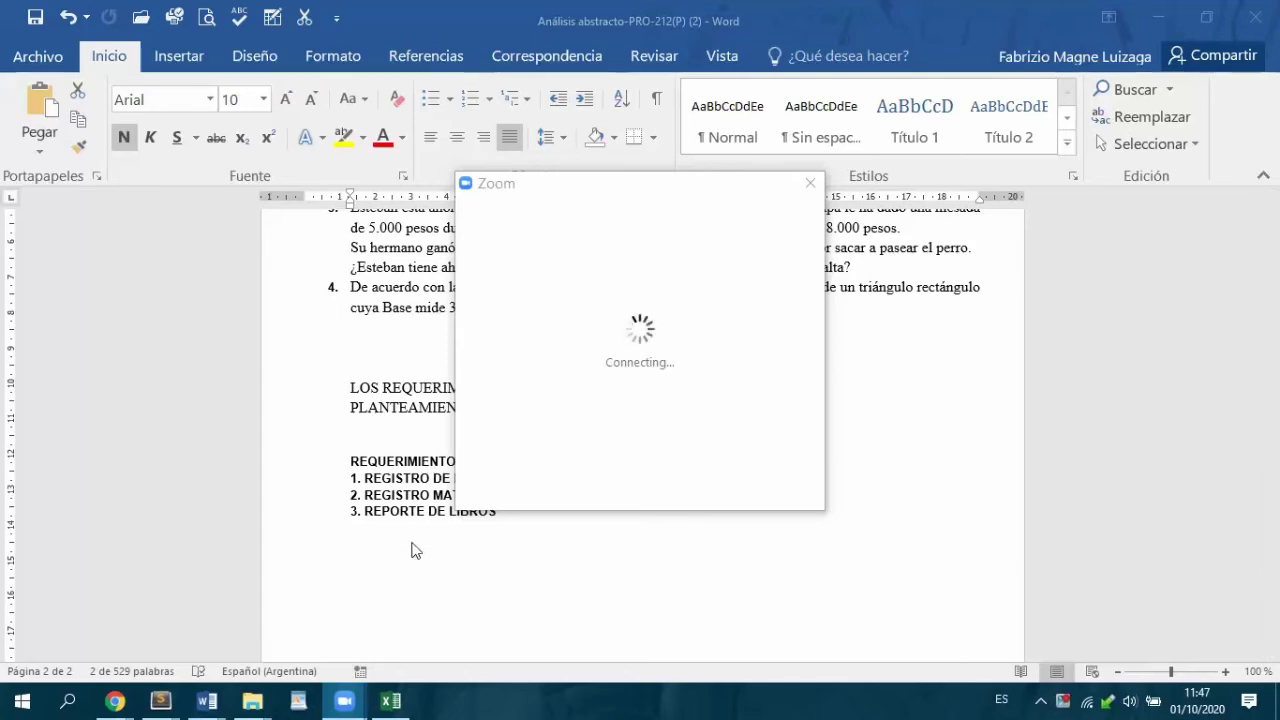
scroll(405, 550, "up", 3)
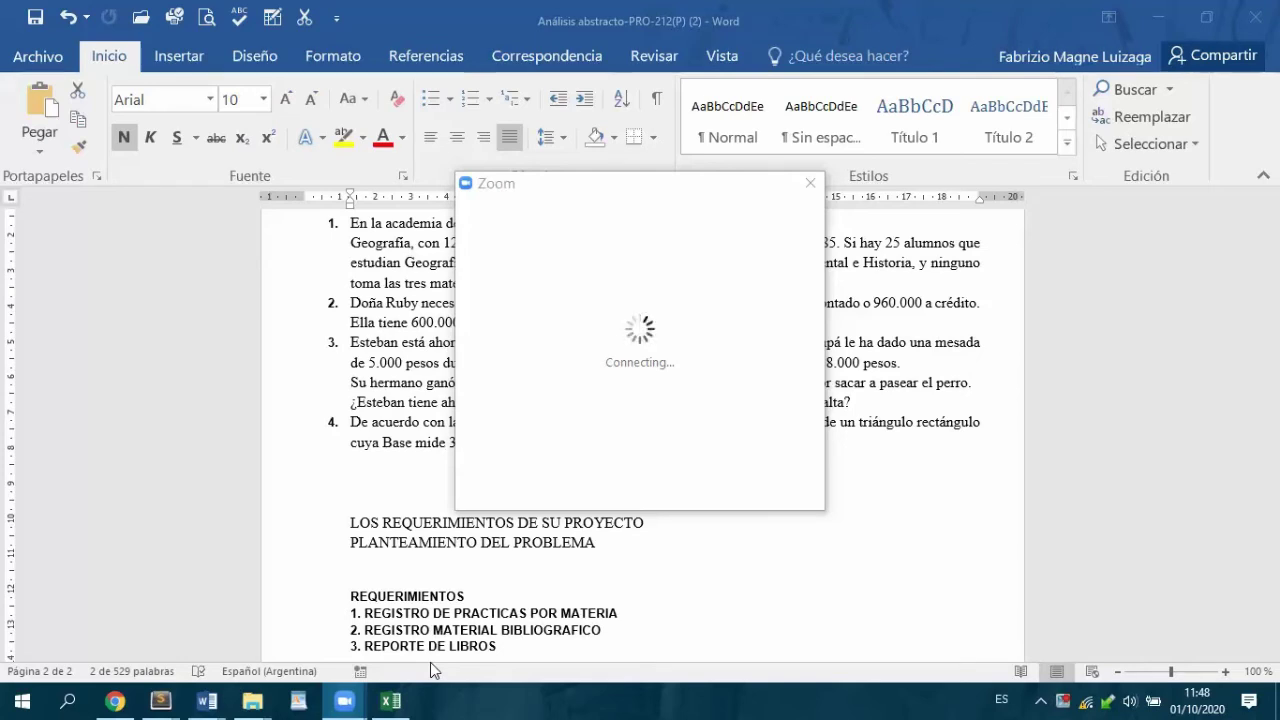
Step: Switch to Chrome and bring up the Google Meet tab for the programacion-ii meeting
left_click(115, 703)
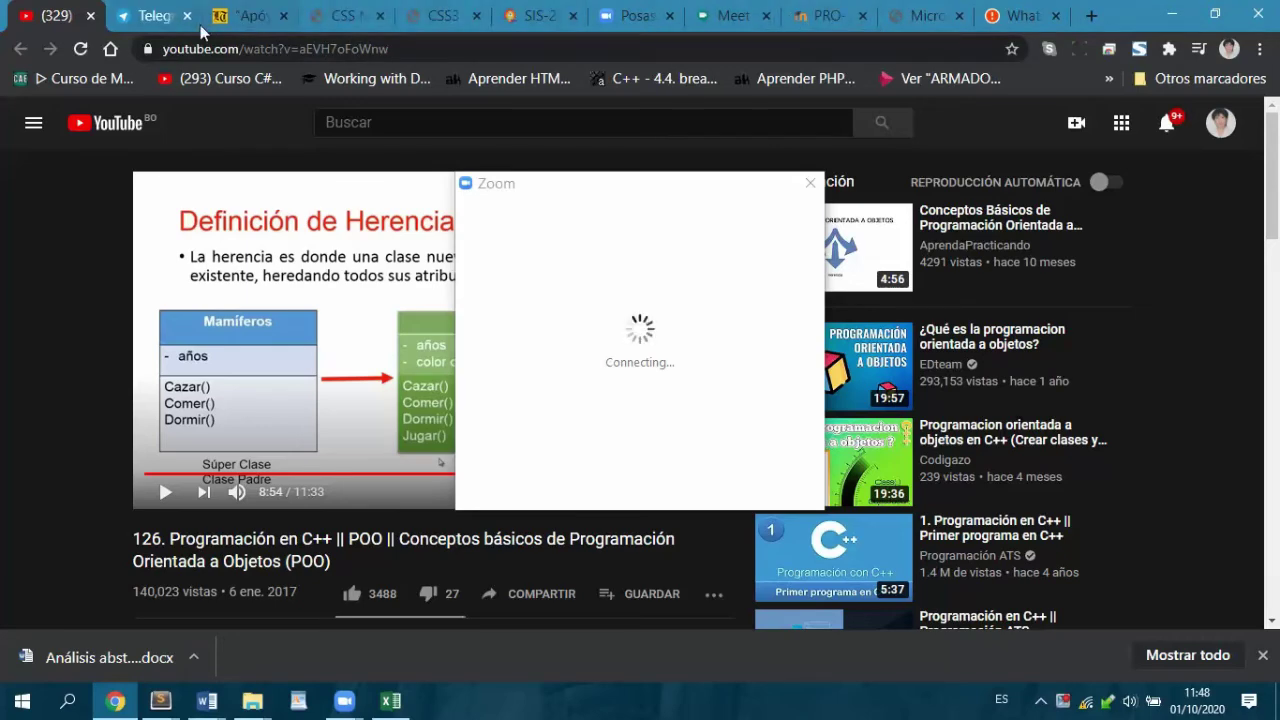
left_click(733, 16)
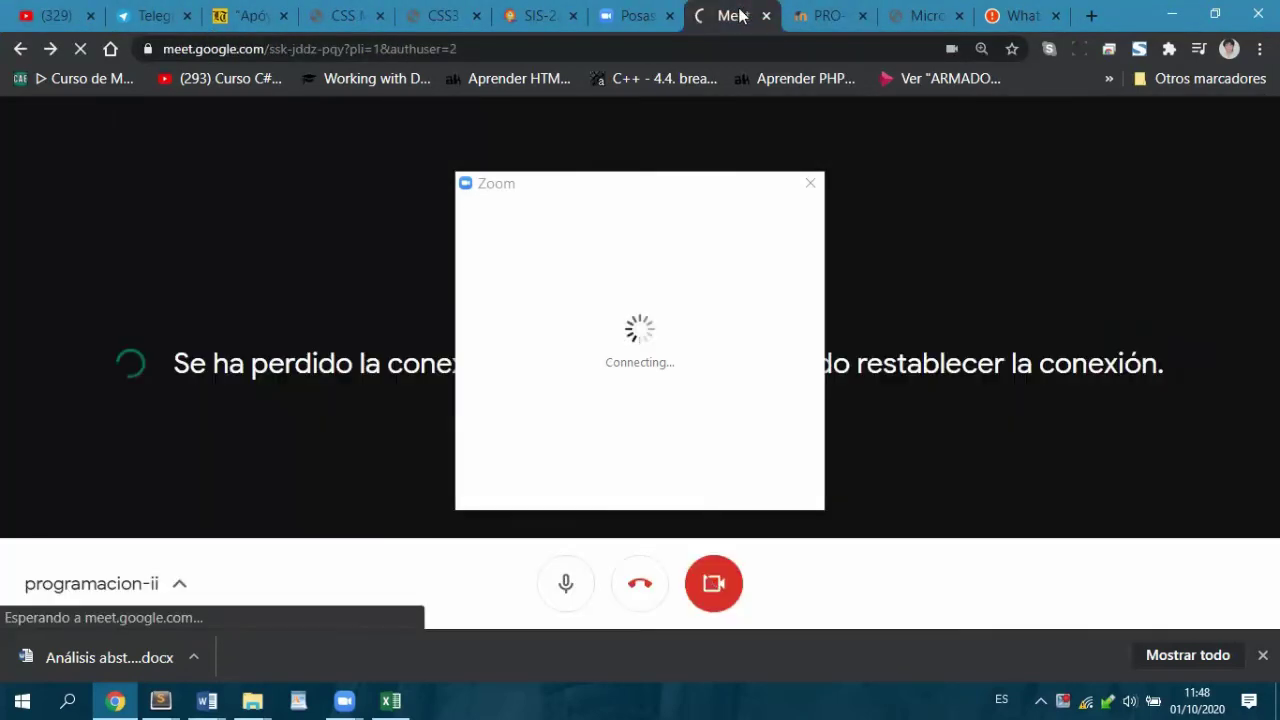